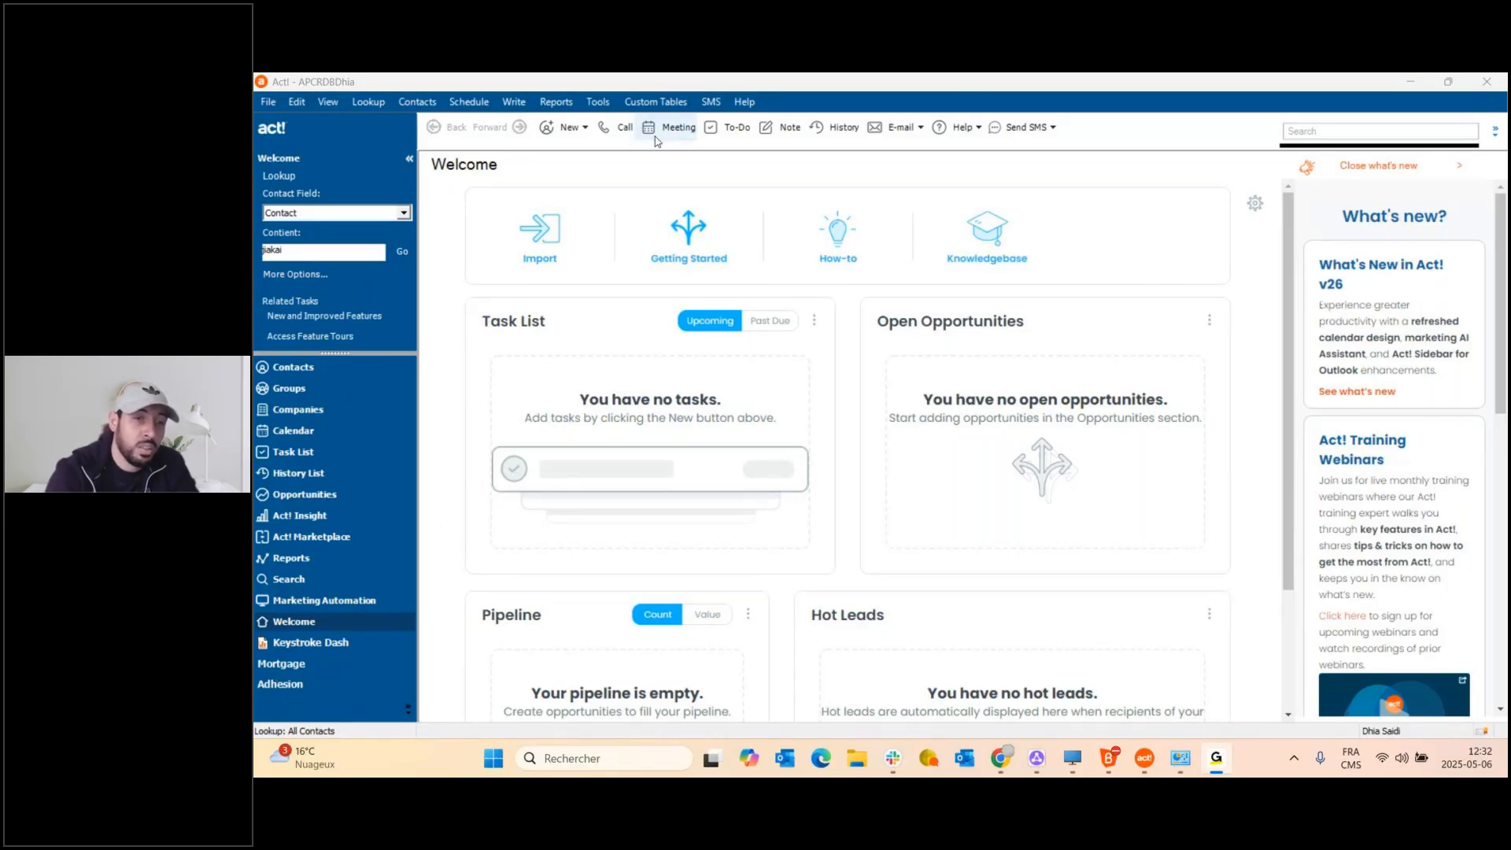
Start a schema export, excluding Contact, Company, Group, Opportunity and Product so only ADHESION and MORTGAGE remain.
left_click(597, 102)
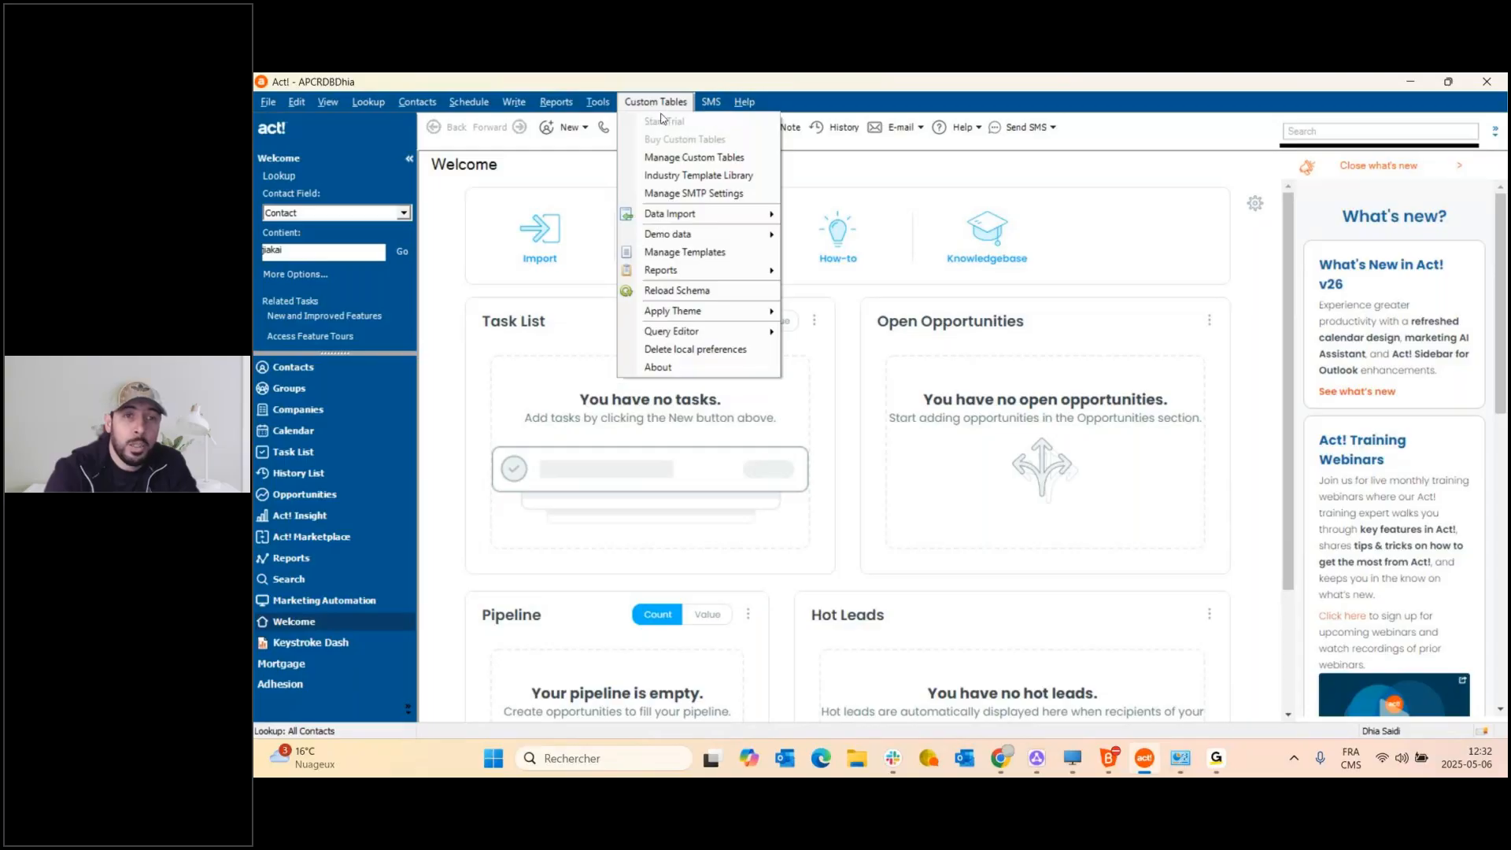
left_click(700, 157)
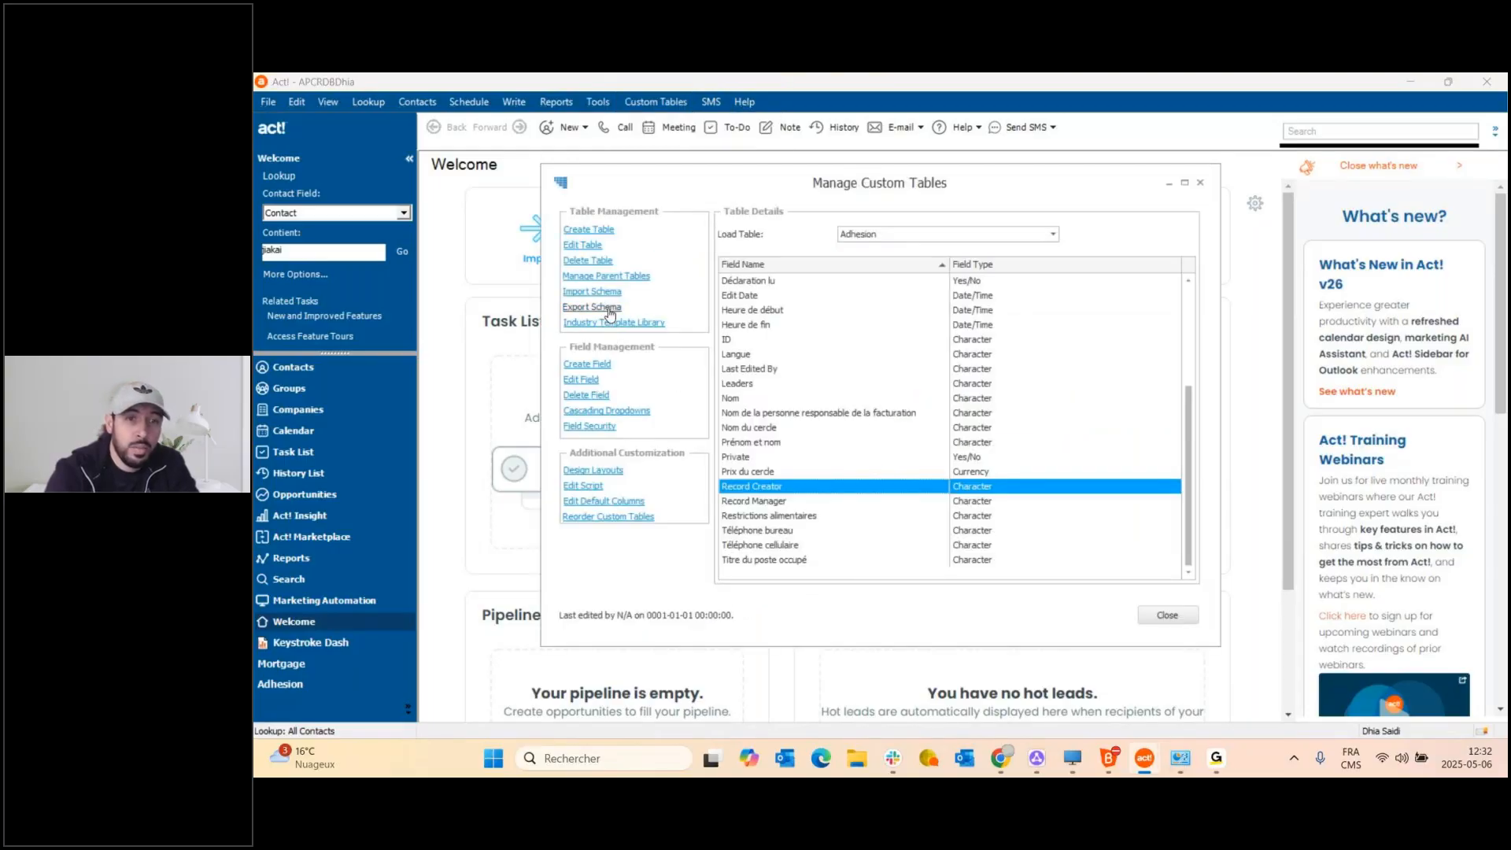
left_click(610, 315)
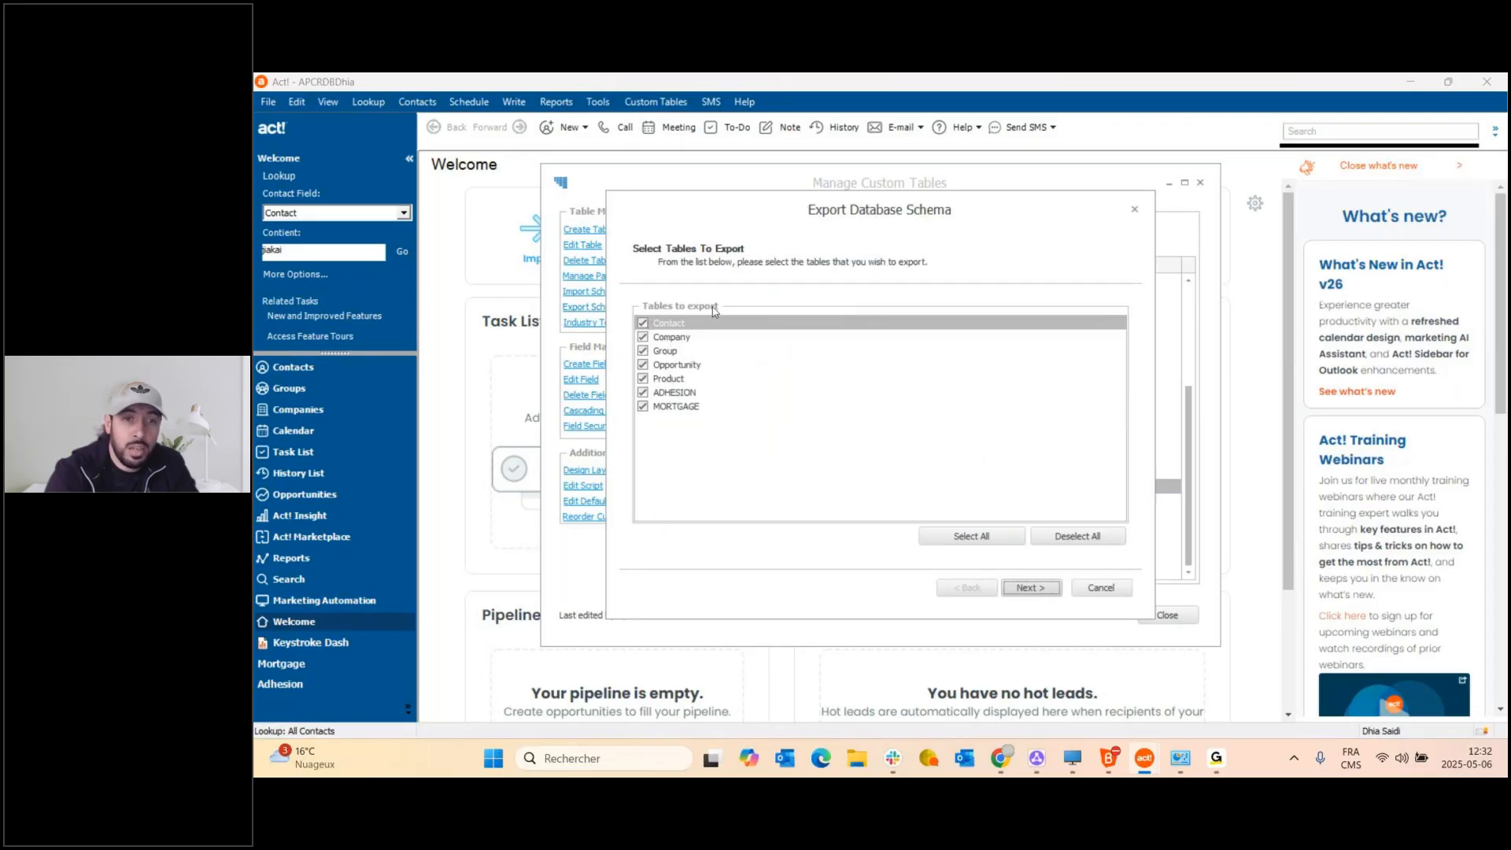
left_click(643, 324)
left_click(643, 336)
left_click(643, 351)
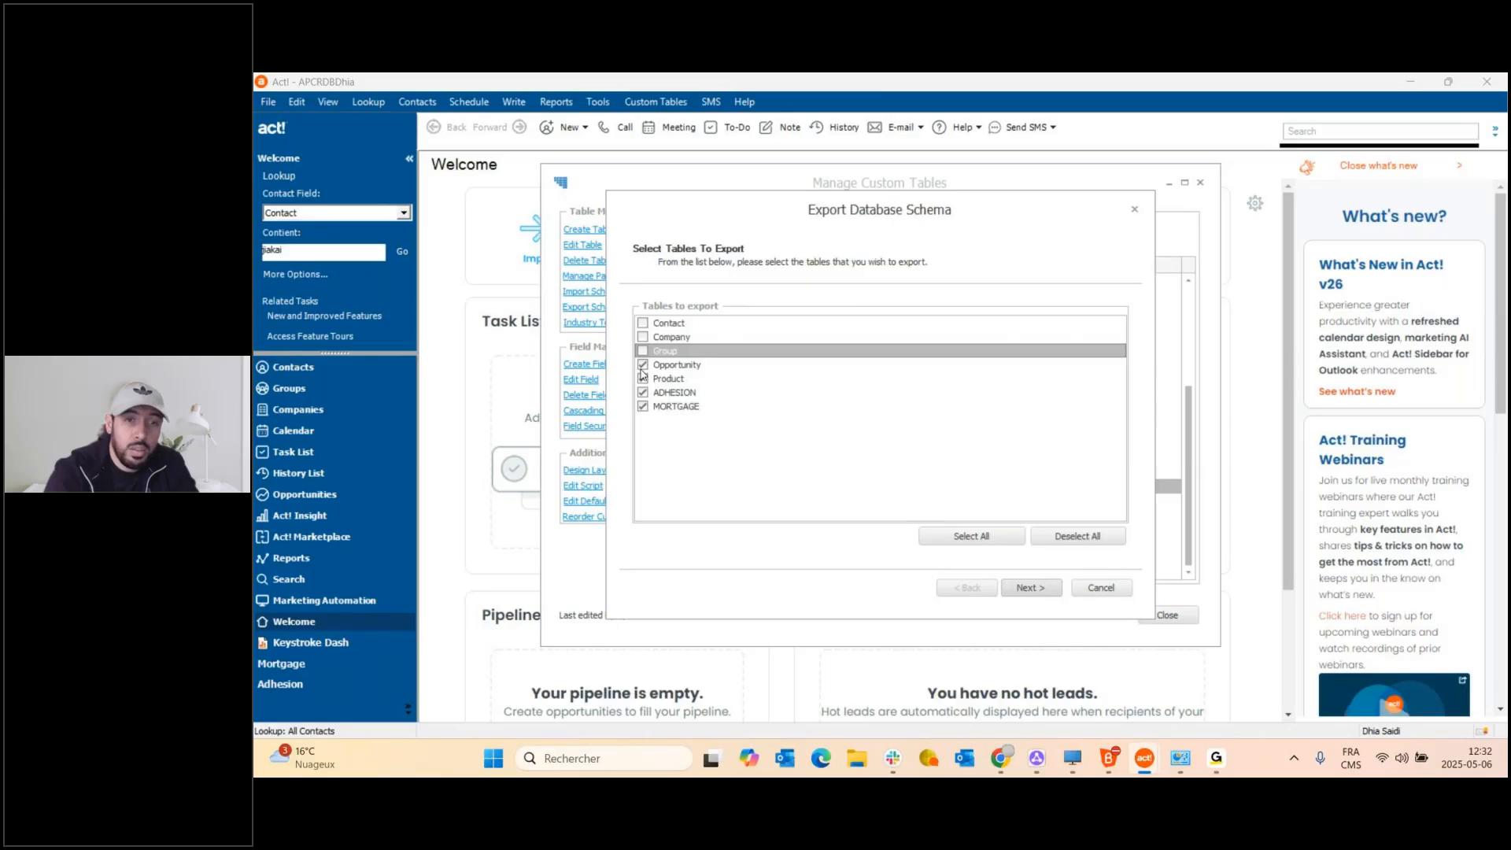
left_click(643, 364)
left_click(643, 379)
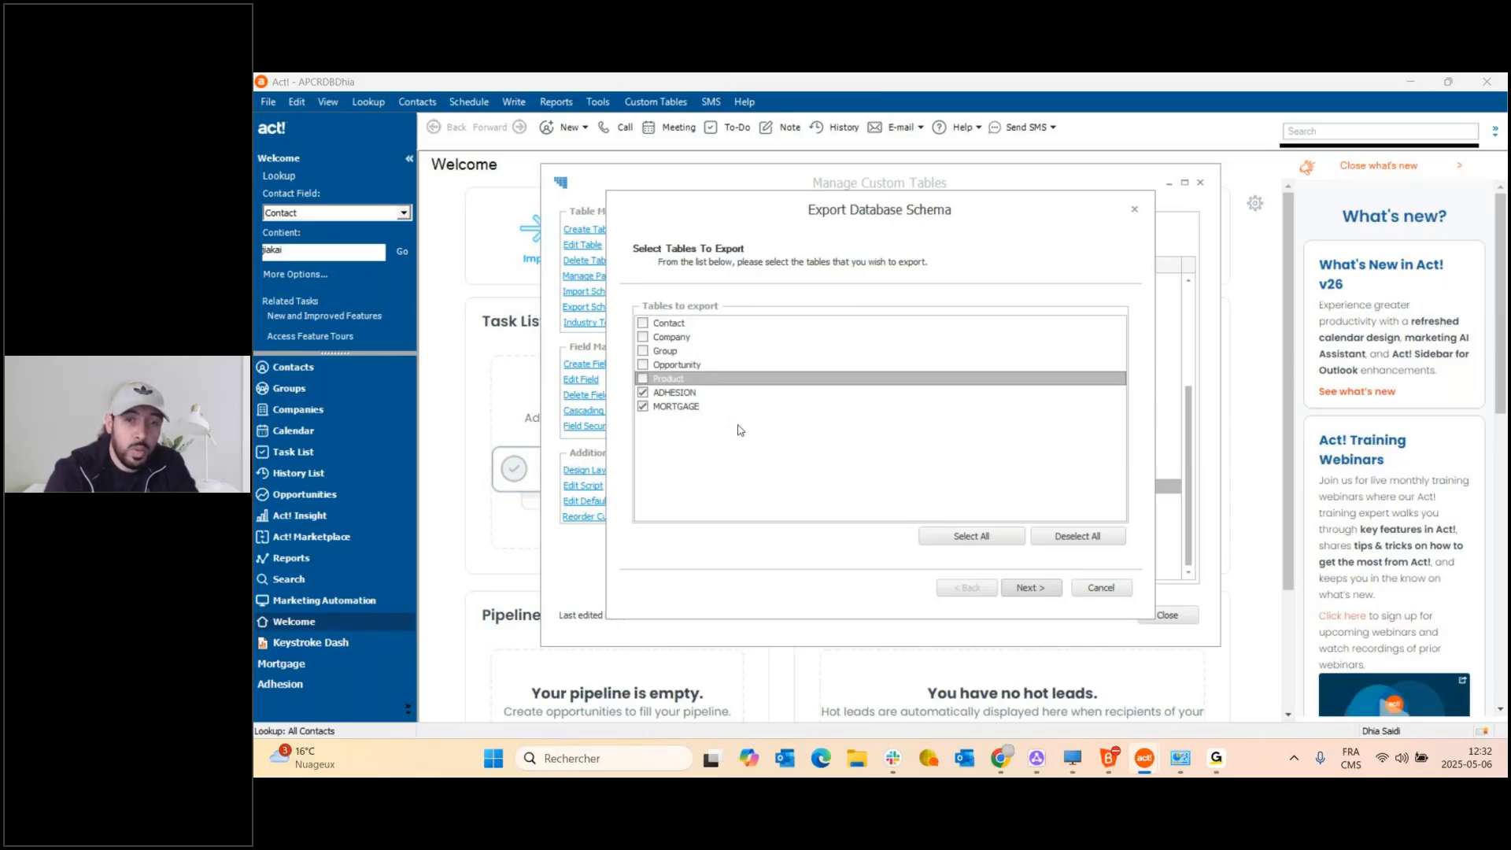
left_click(1030, 588)
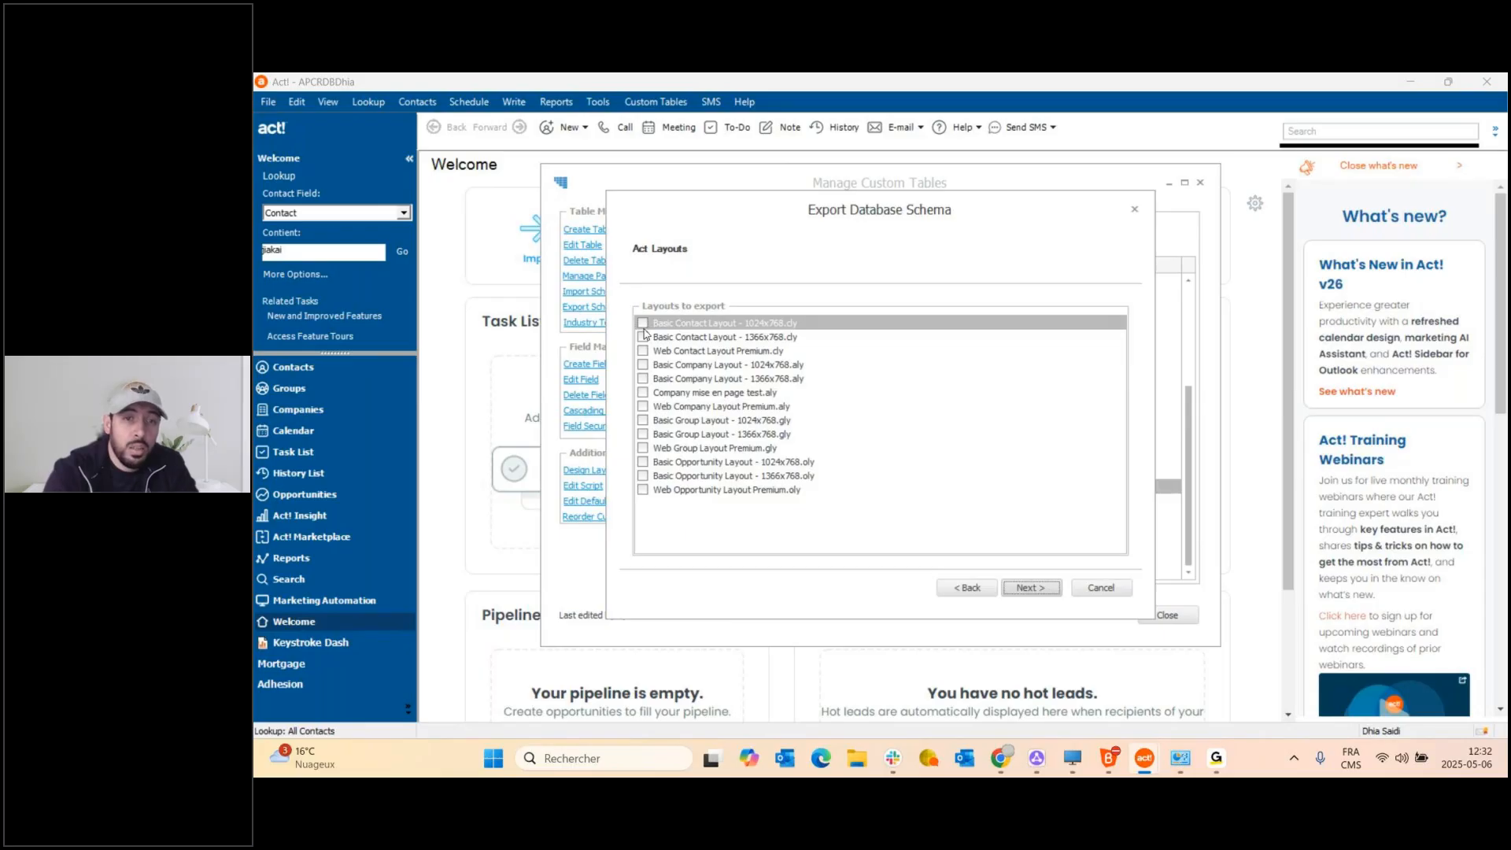
Enable exporting user accounts and only the dropdown lists linked to the chosen tables.
left_click(1030, 587)
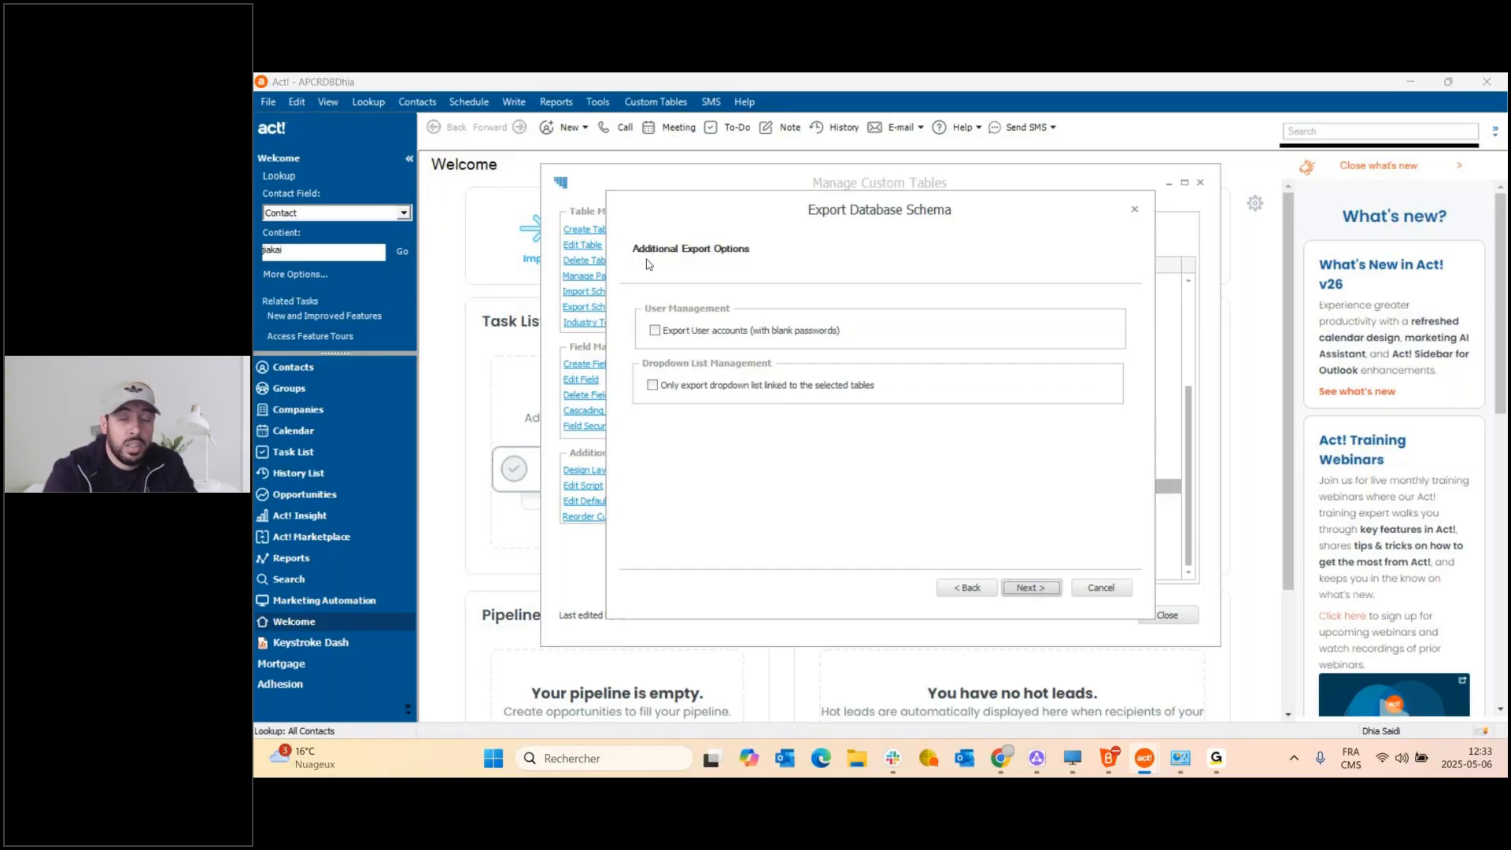
left_click(653, 386)
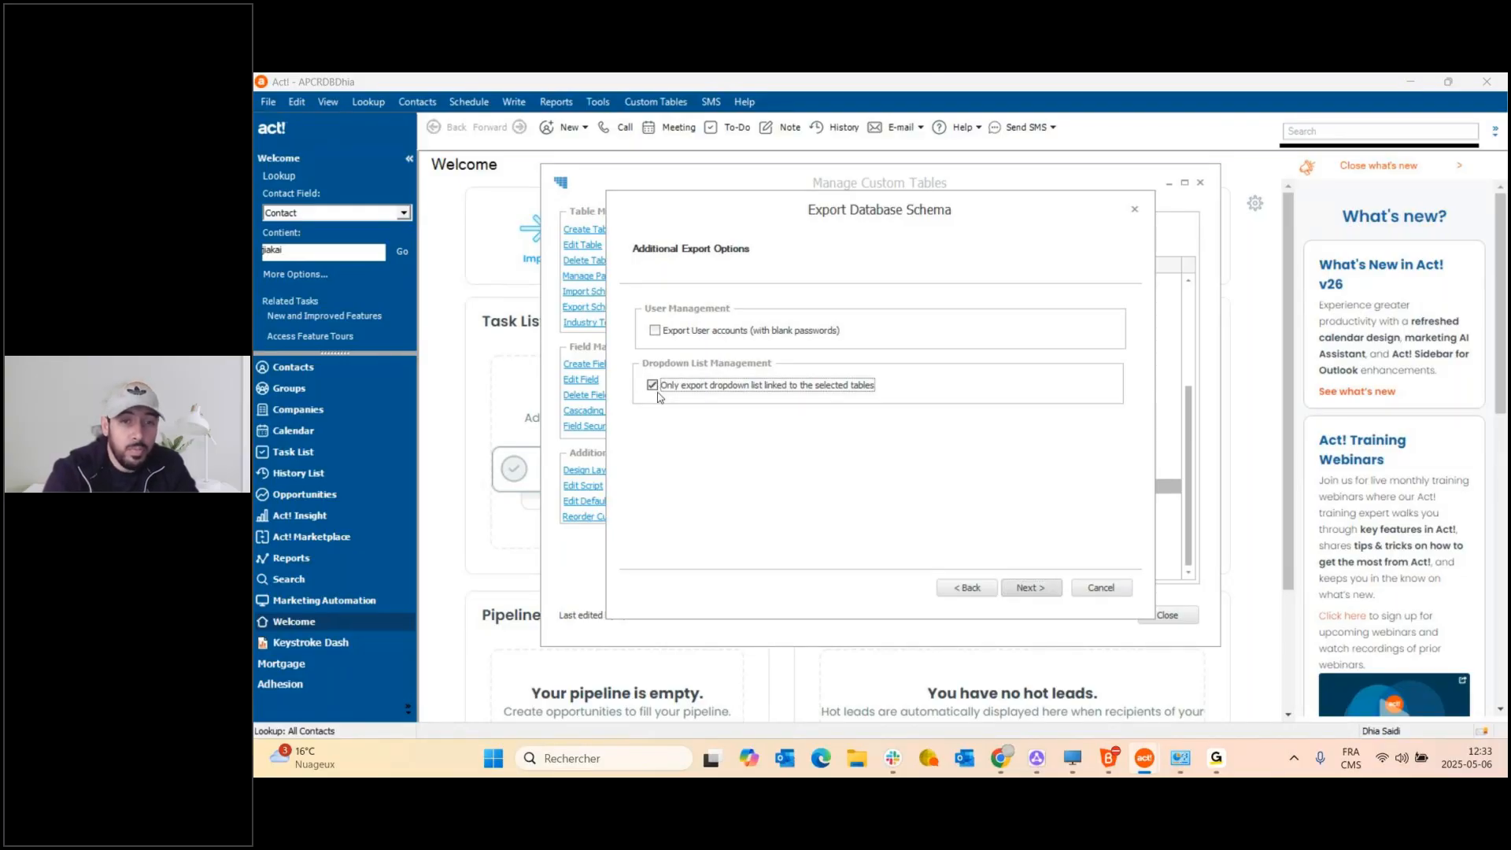
left_click(655, 331)
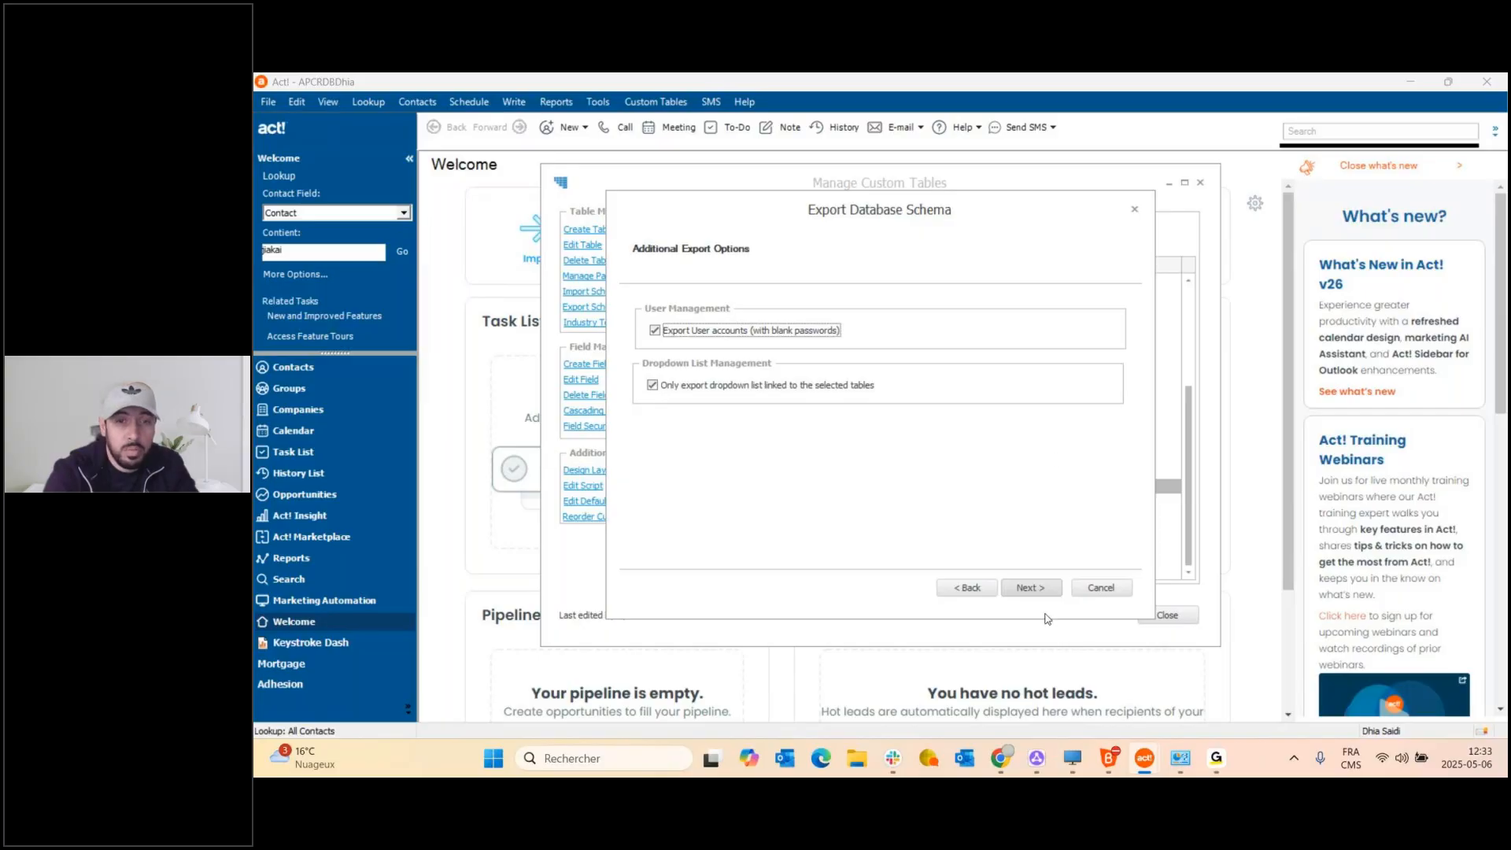
left_click(1030, 588)
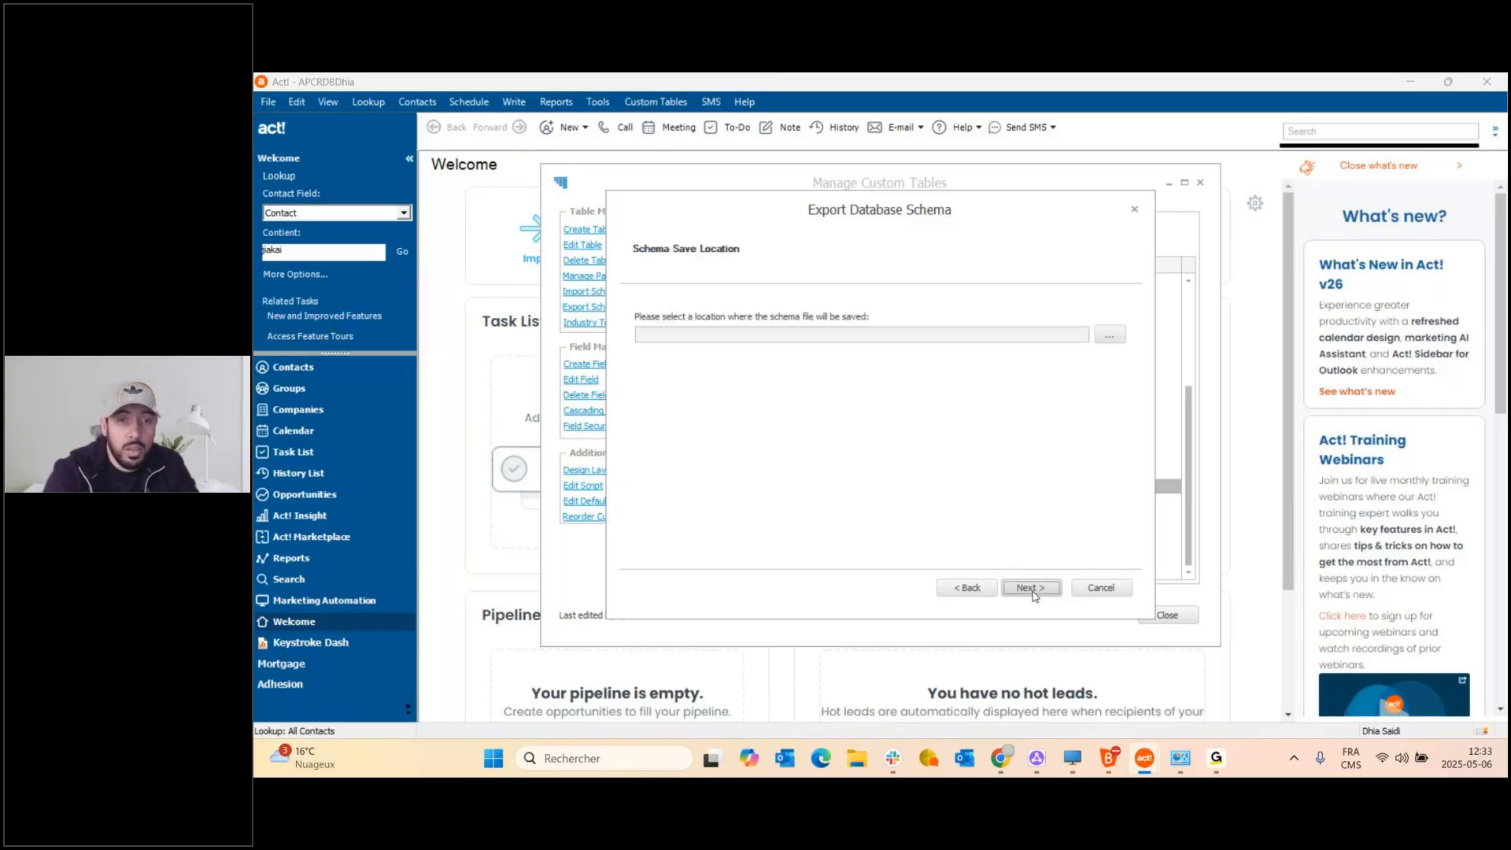
left_click(1109, 335)
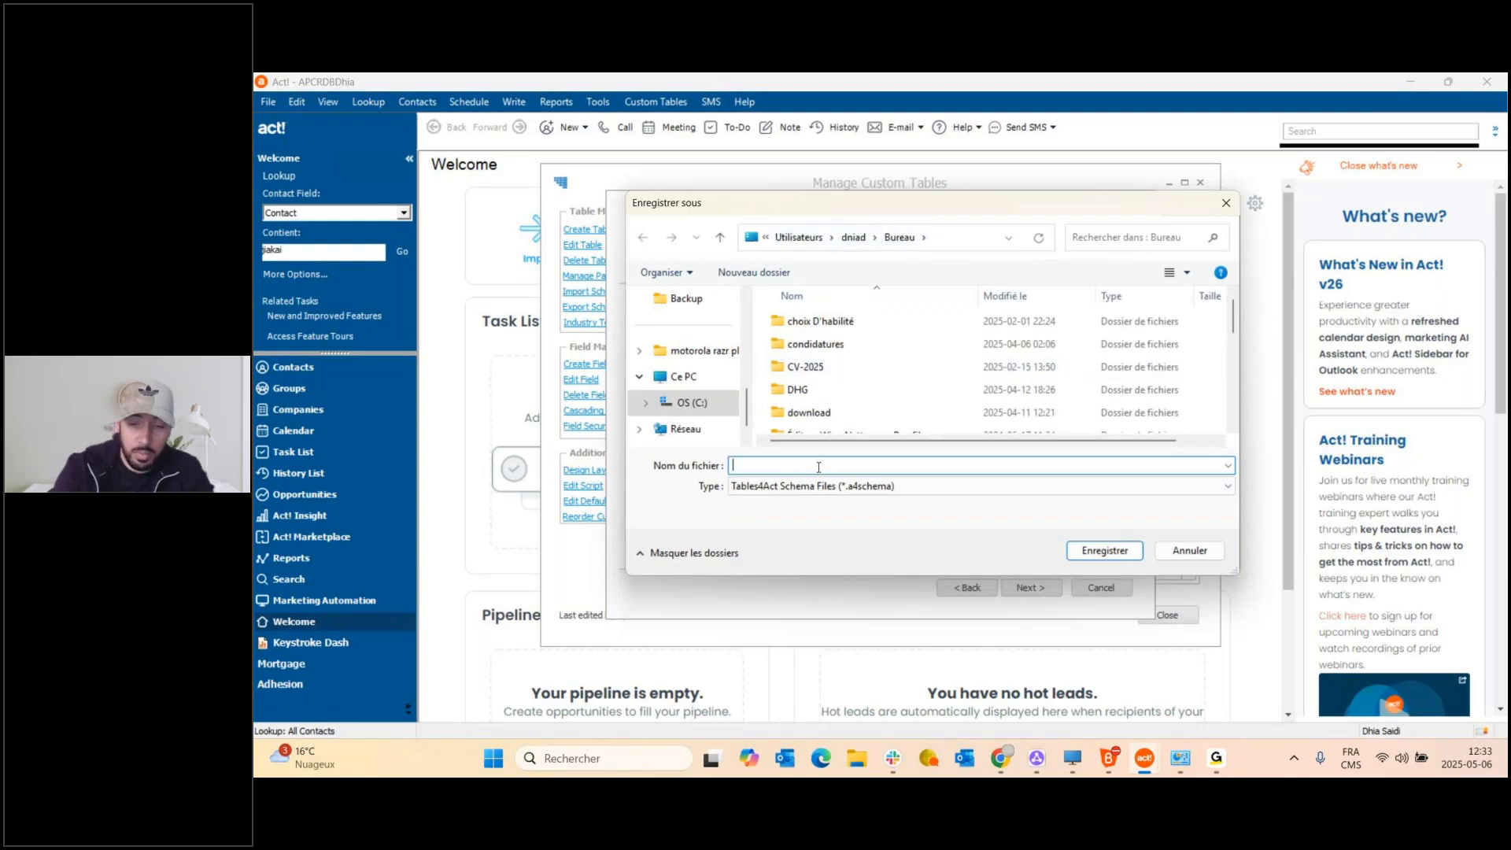
Save the schema as NewSchema.a4schema on the Desktop, run the export and finish the wizard.
type("N")
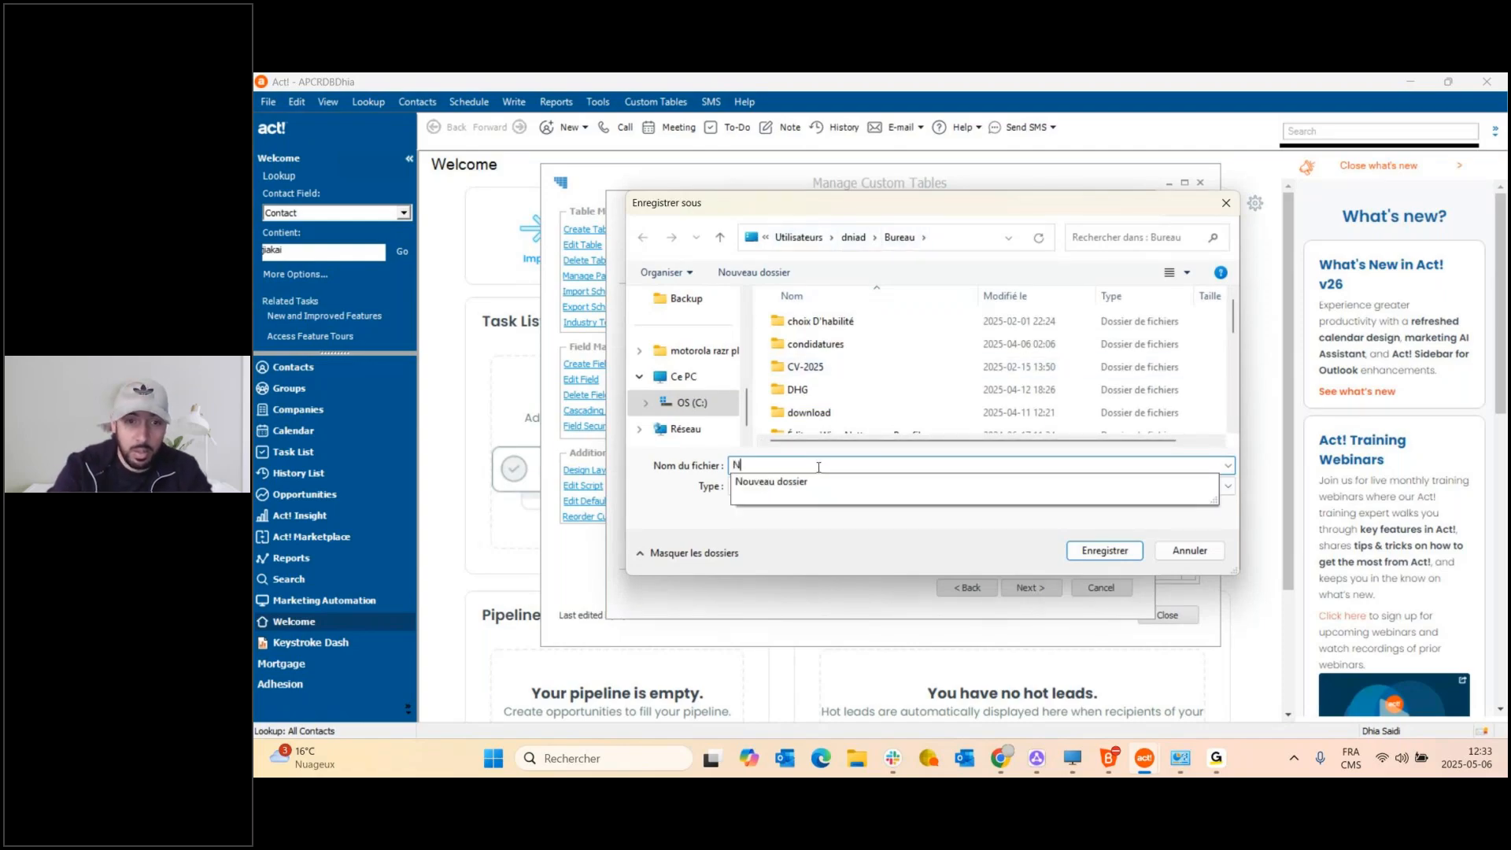
type("ewSchema")
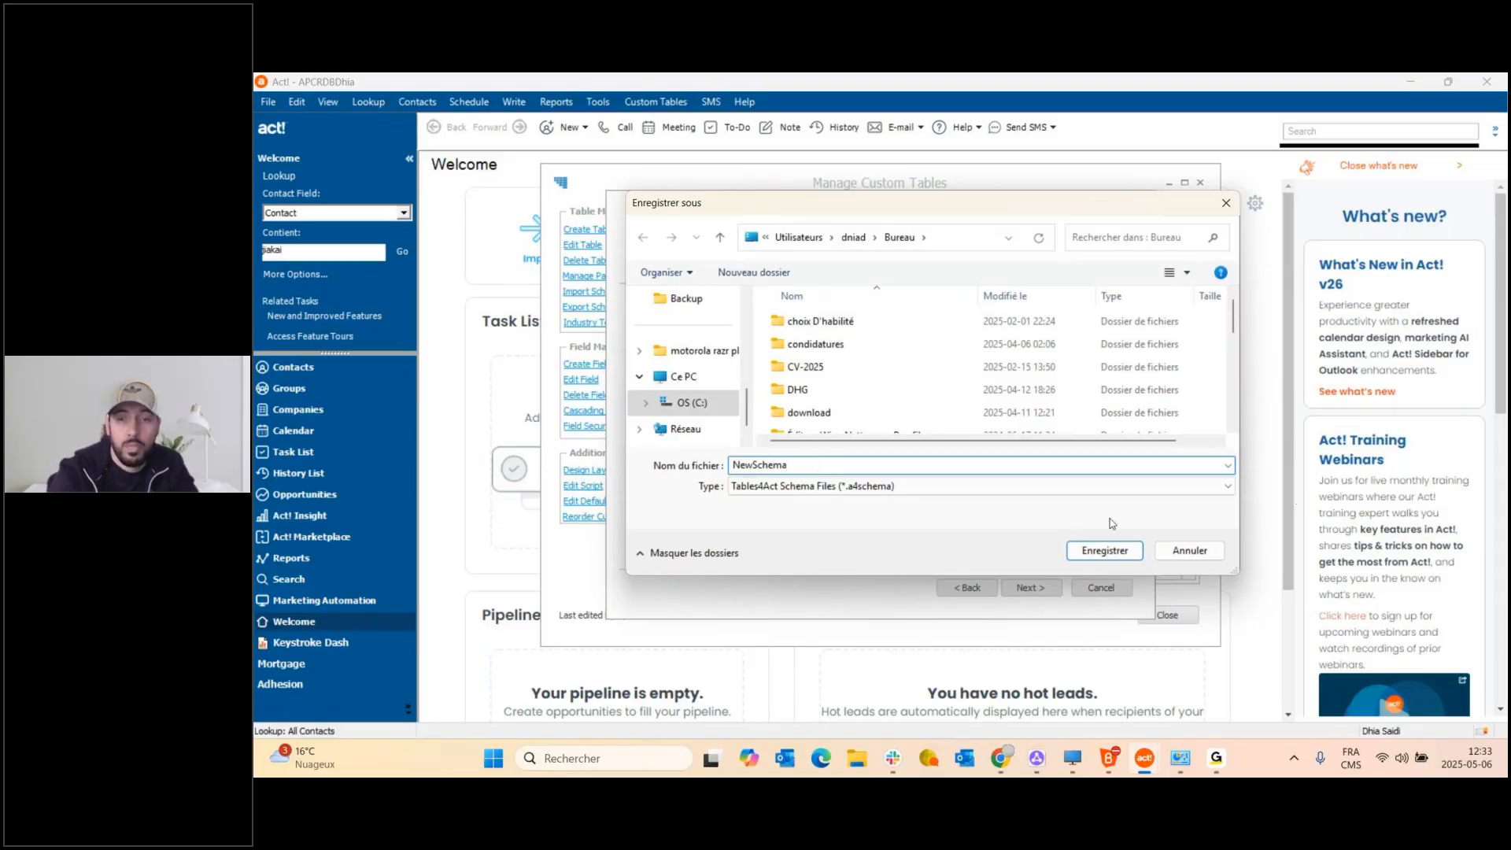
left_click(1102, 554)
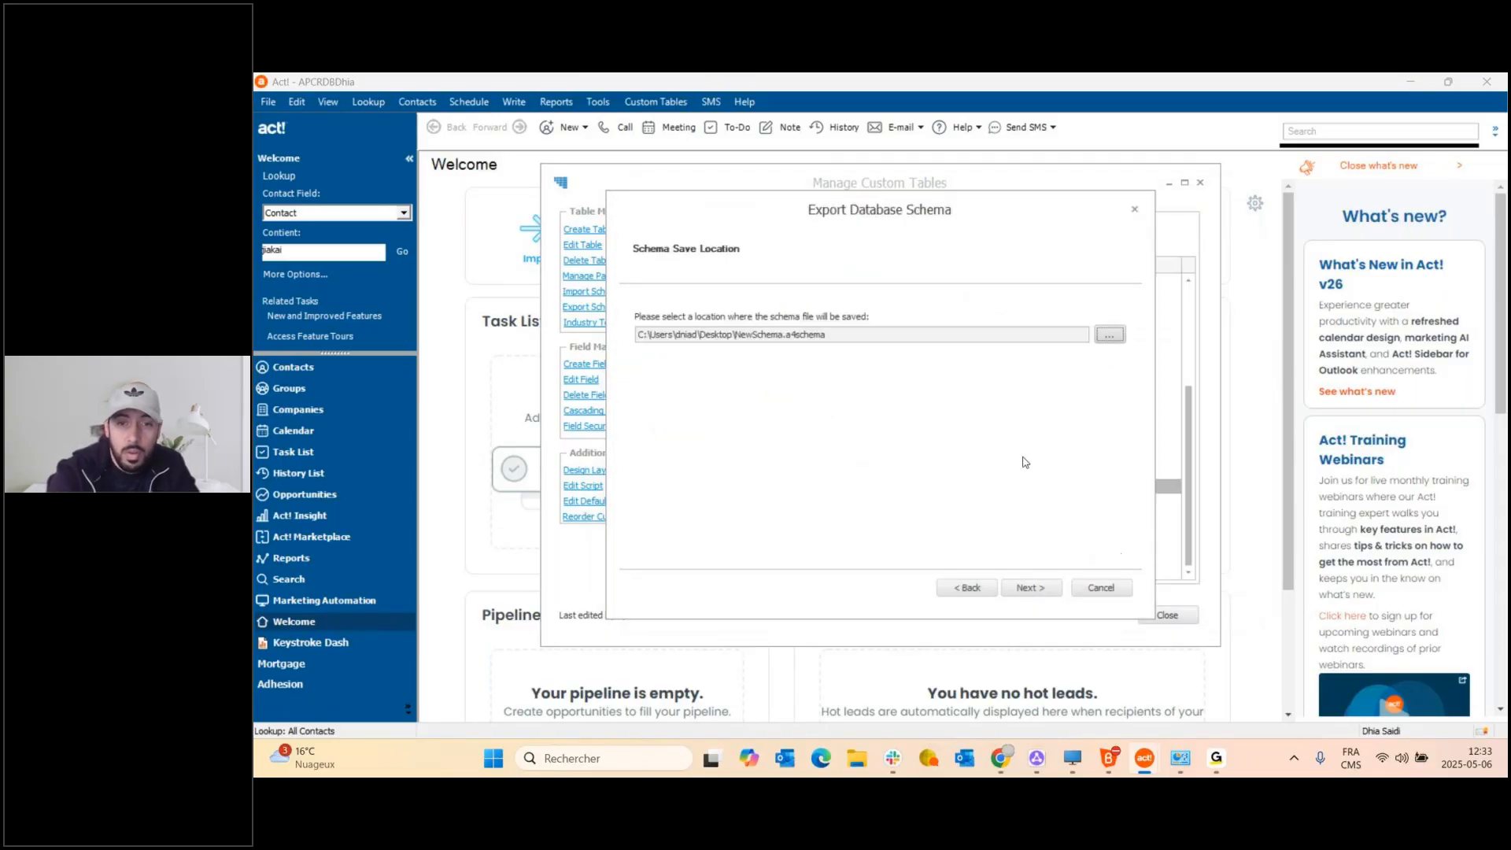
left_click(1030, 588)
left_click(1031, 591)
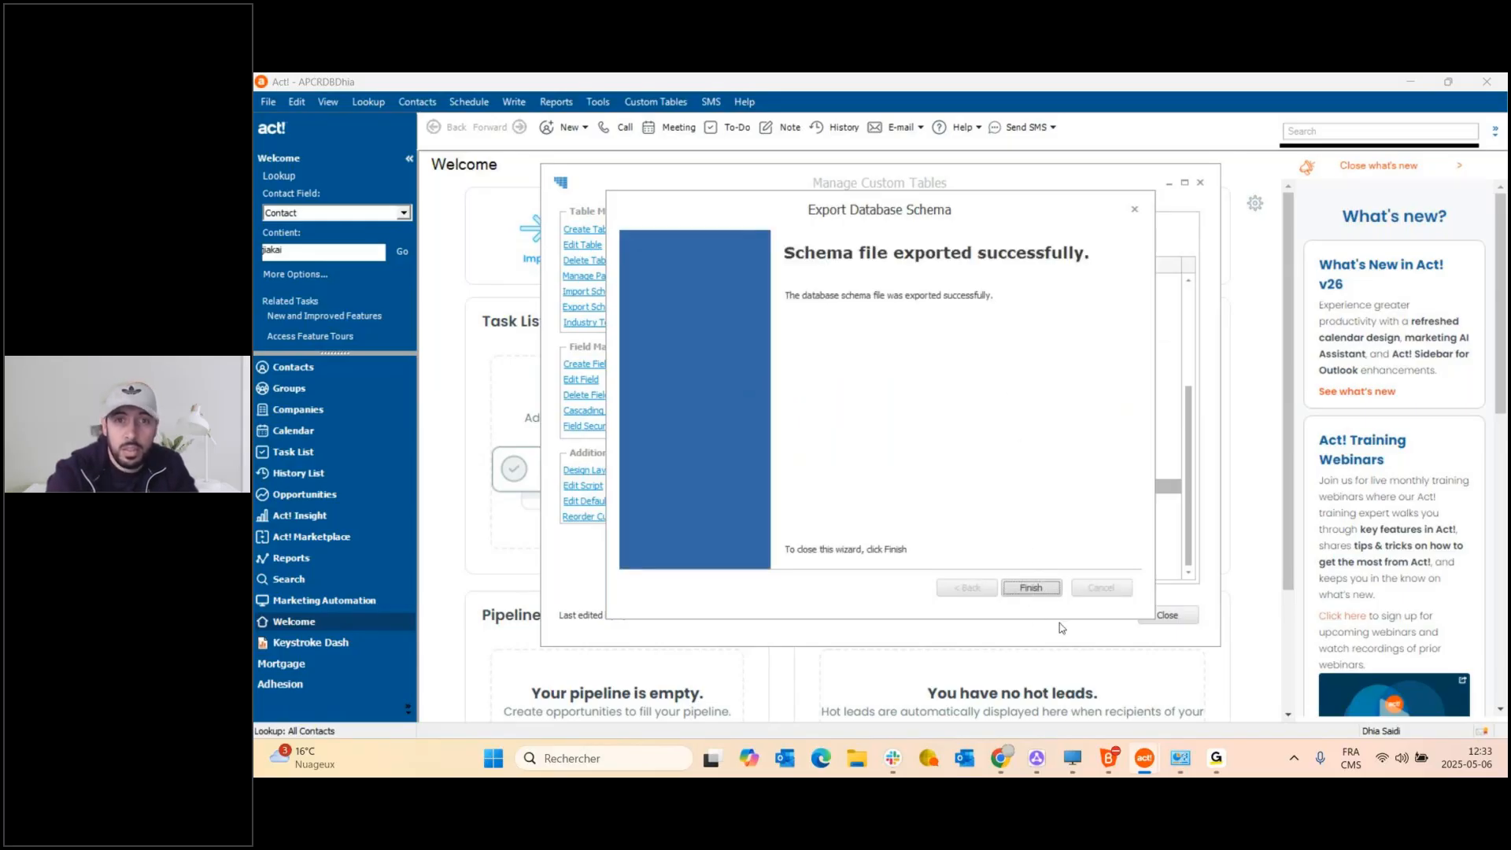
left_click(1033, 590)
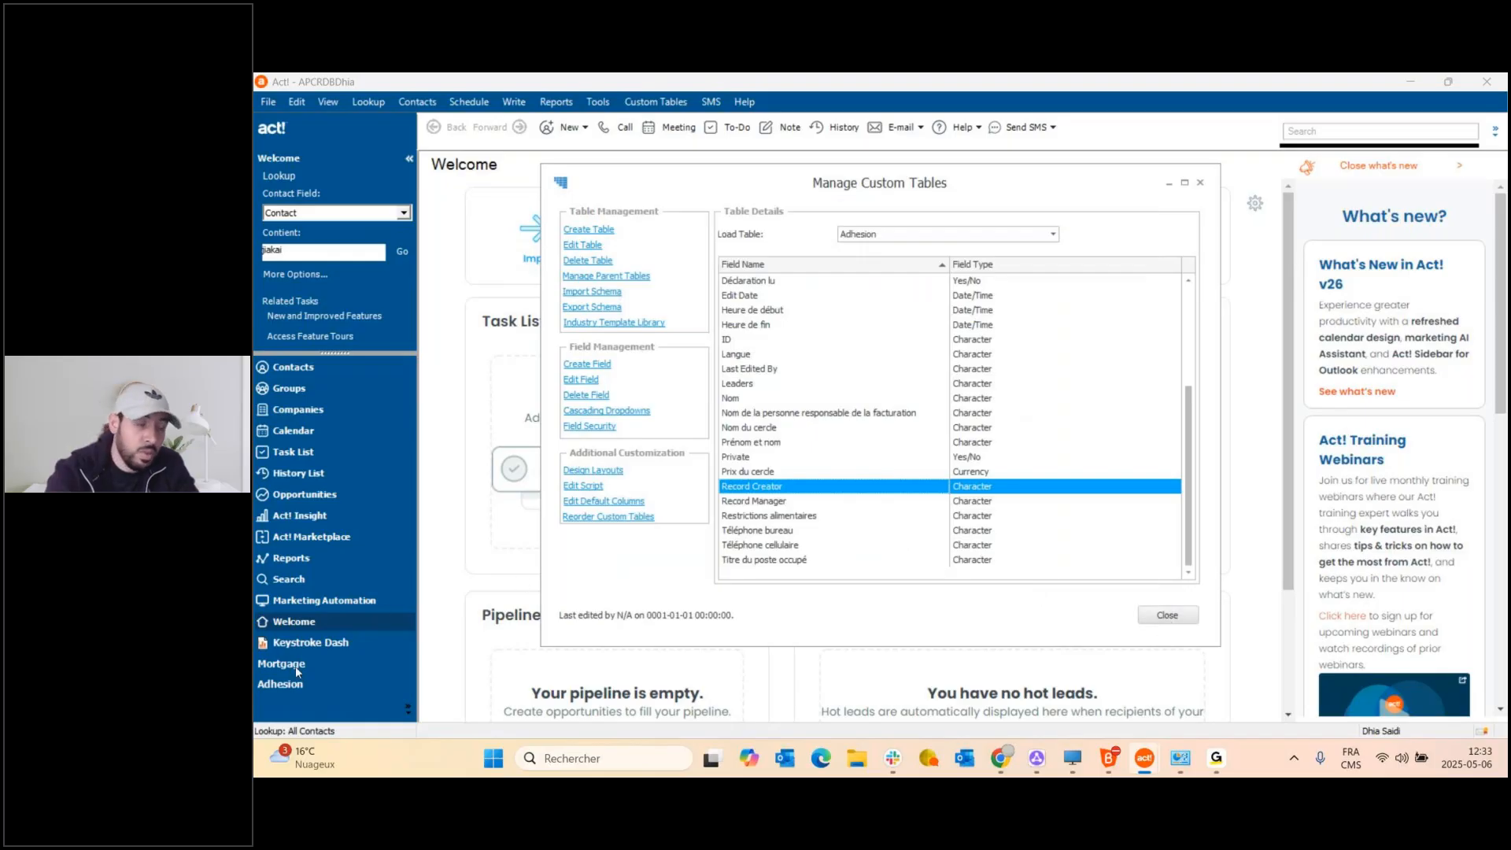
Open the Keys_Dhia_Master database and show its Contacts detail view.
left_click(1167, 615)
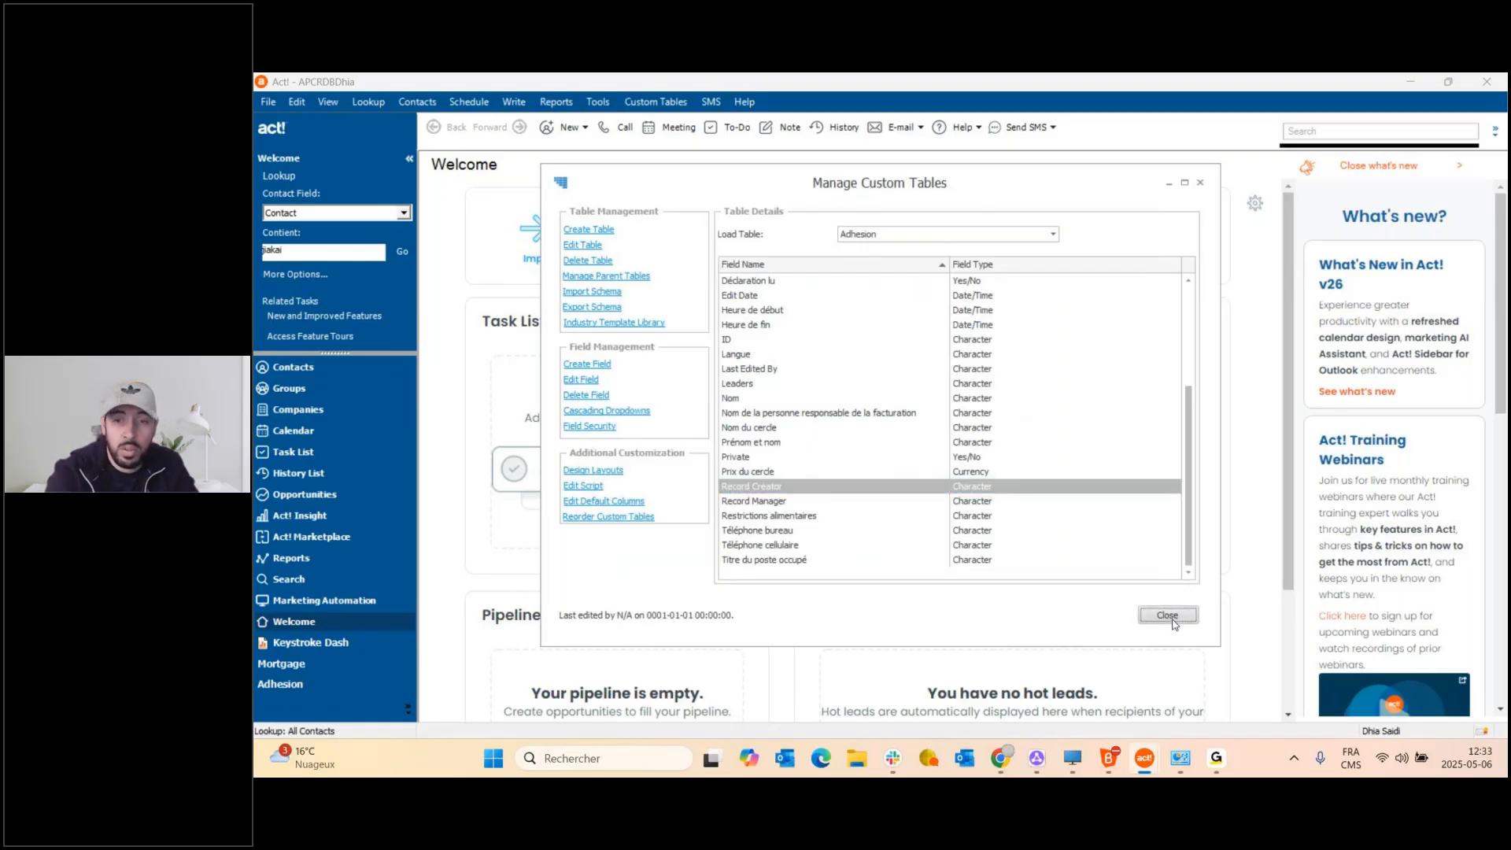
left_click(267, 101)
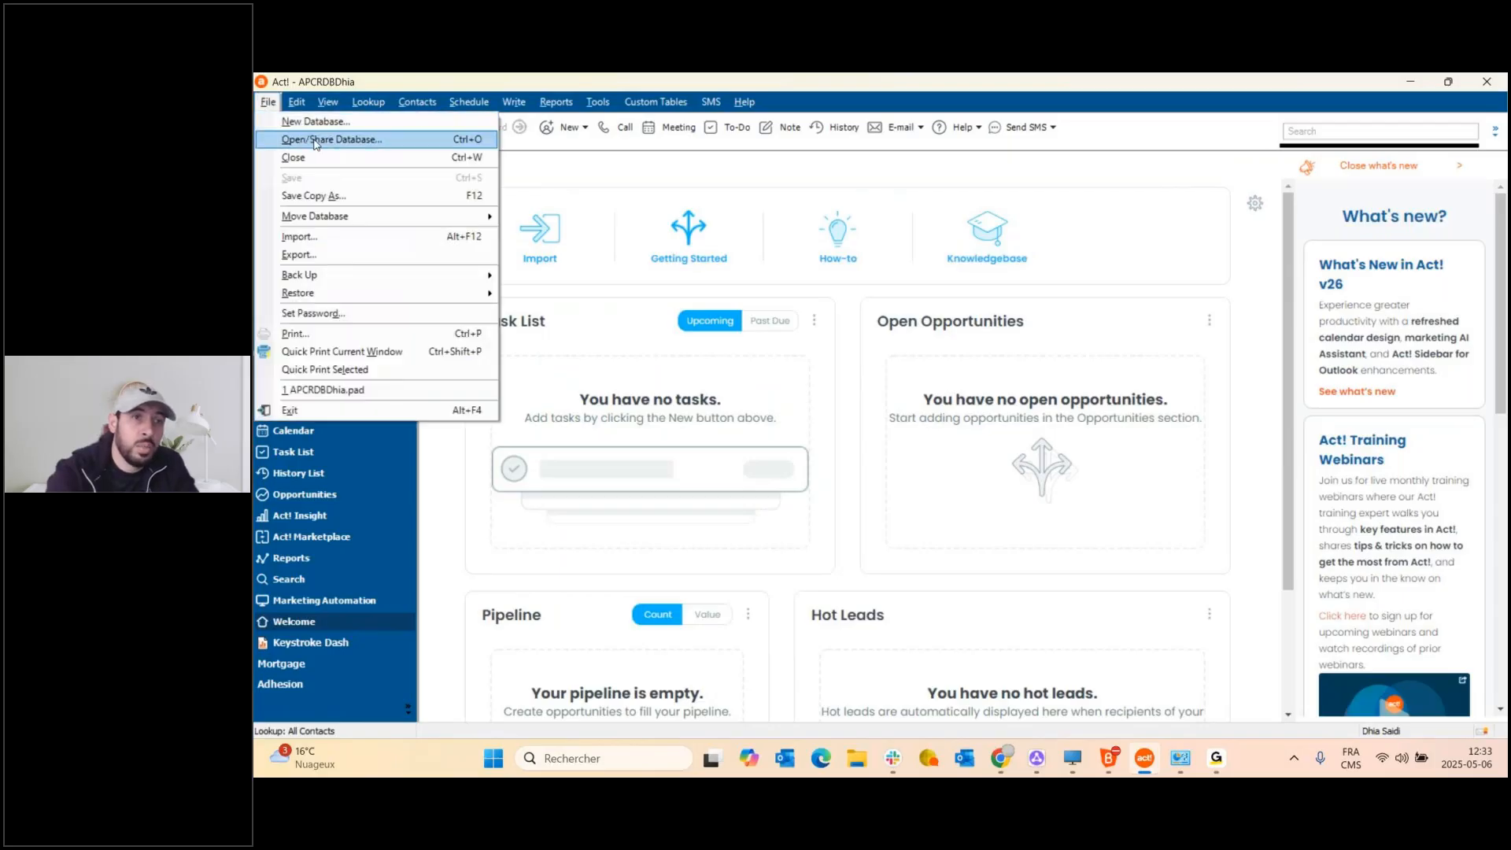
left_click(314, 141)
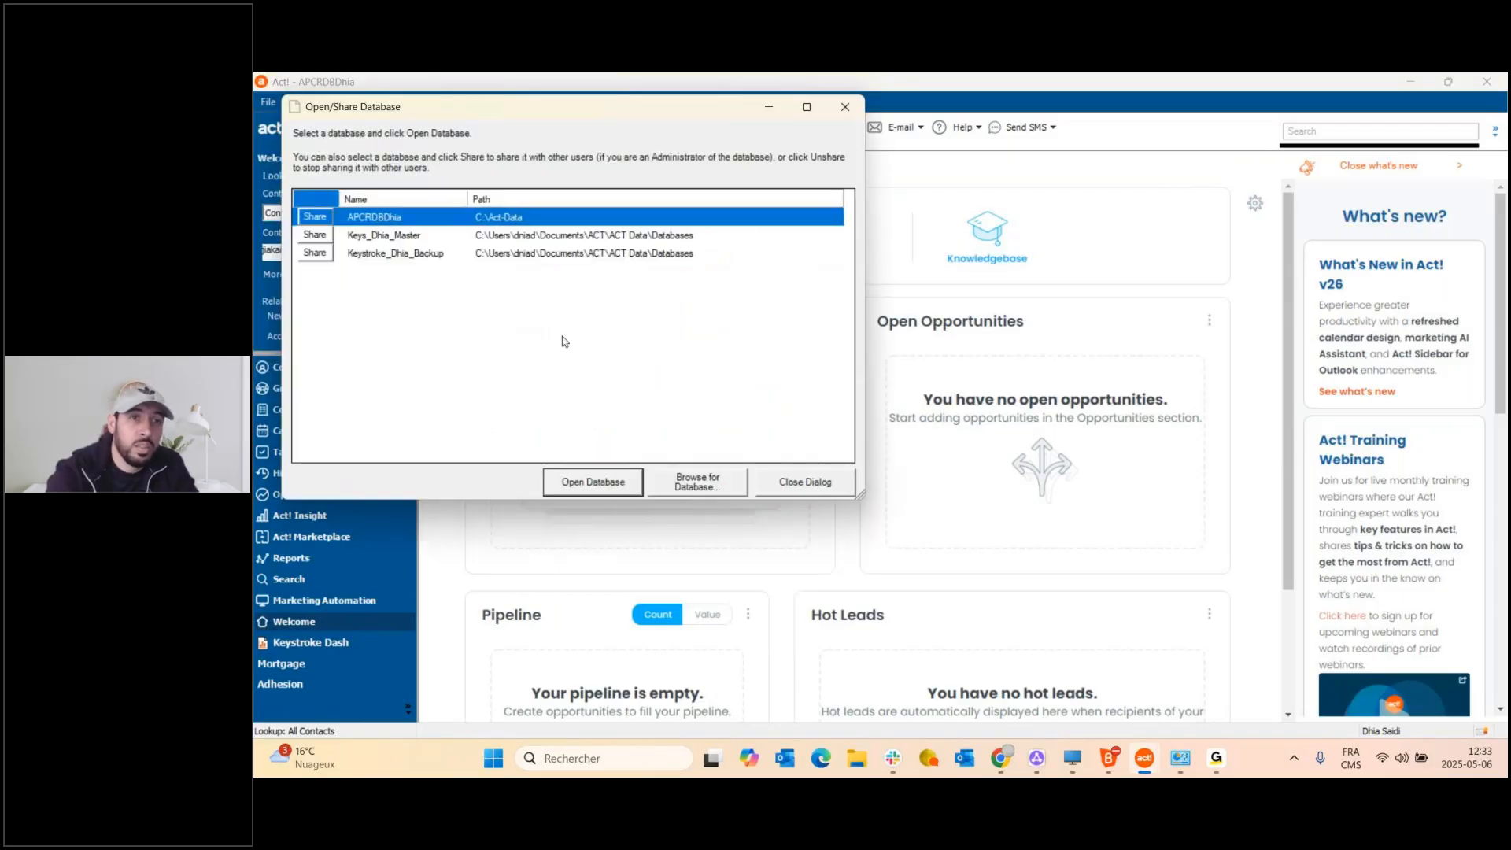
left_click(417, 240)
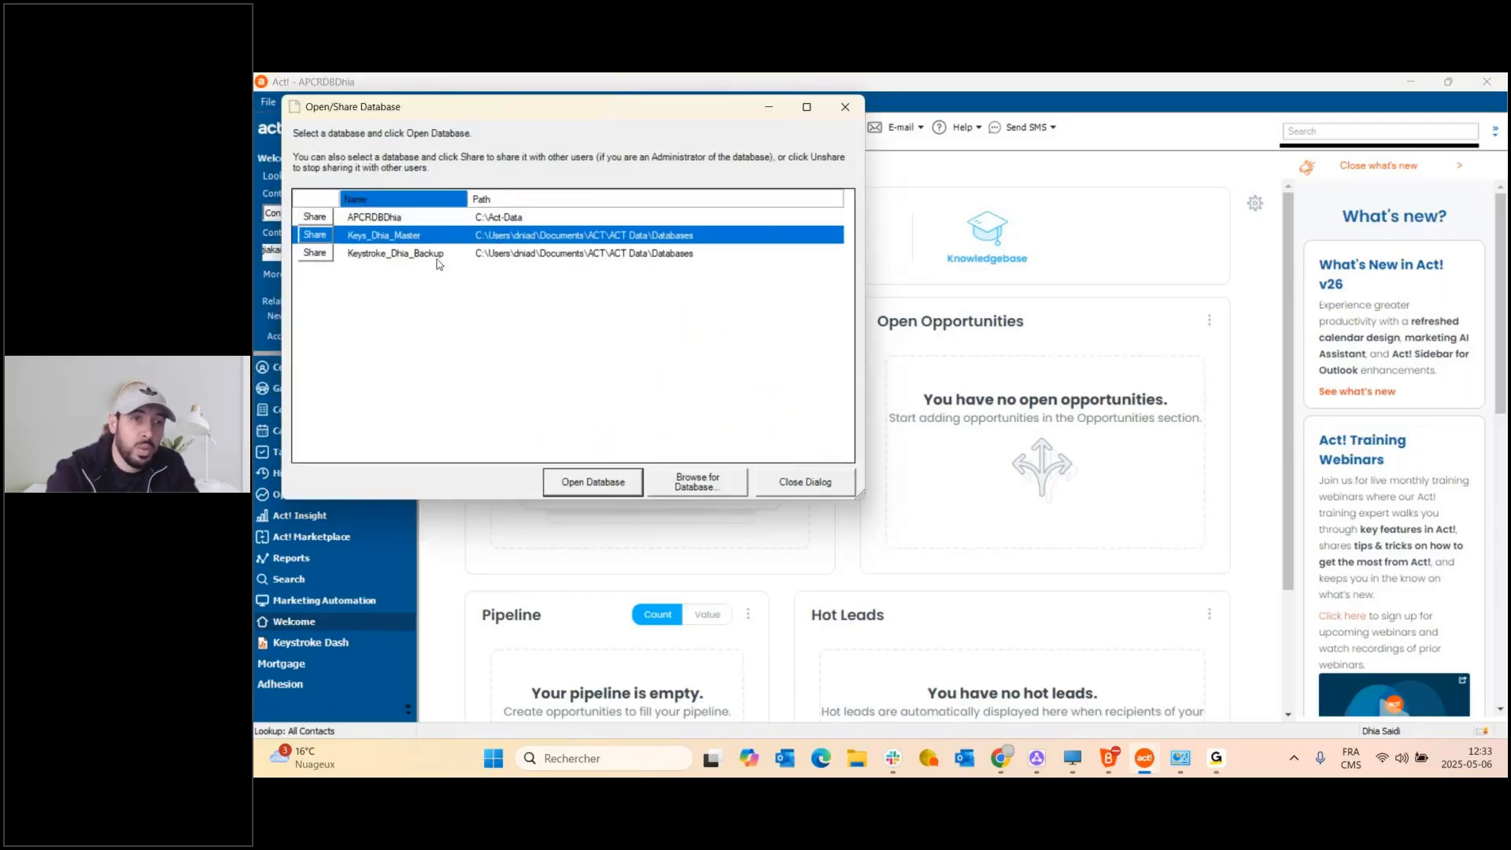
left_click(591, 482)
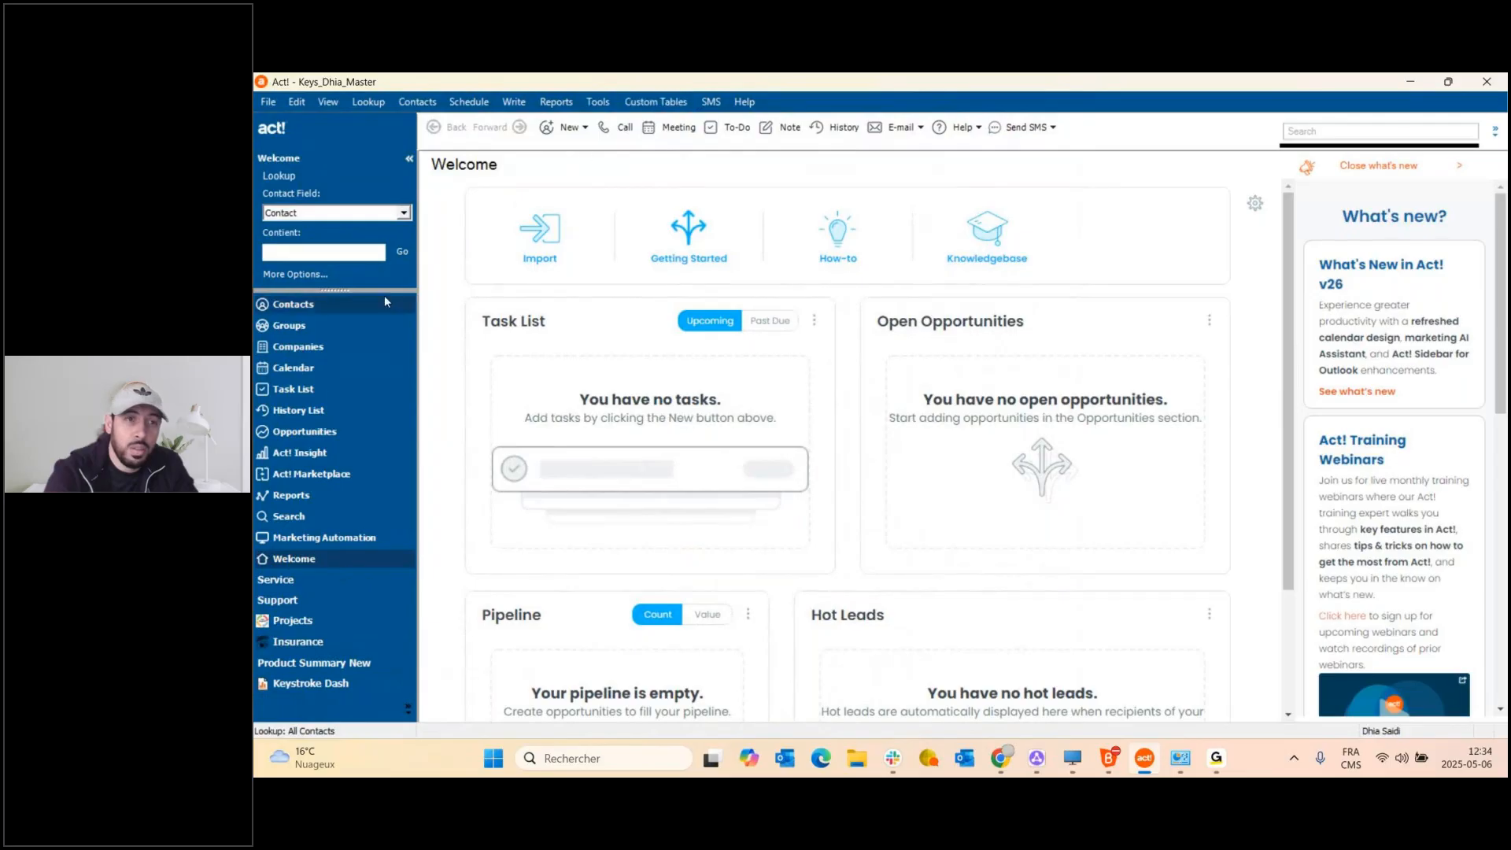
left_click(298, 307)
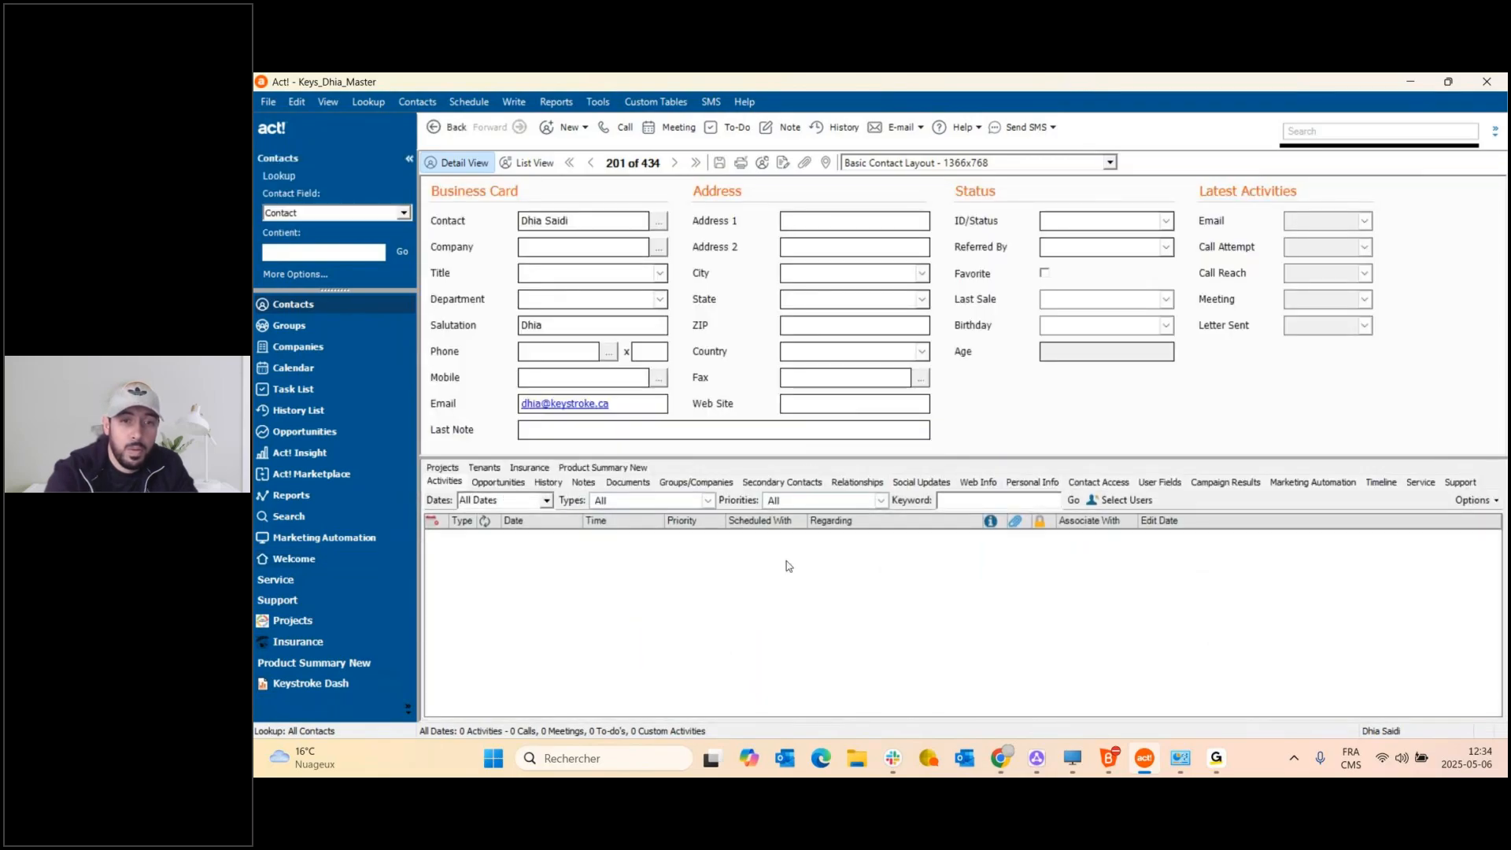
Start a schema import from NewSchema.a4schema on the Desktop, listing ADHESION and MORTGAGE for import.
left_click(598, 101)
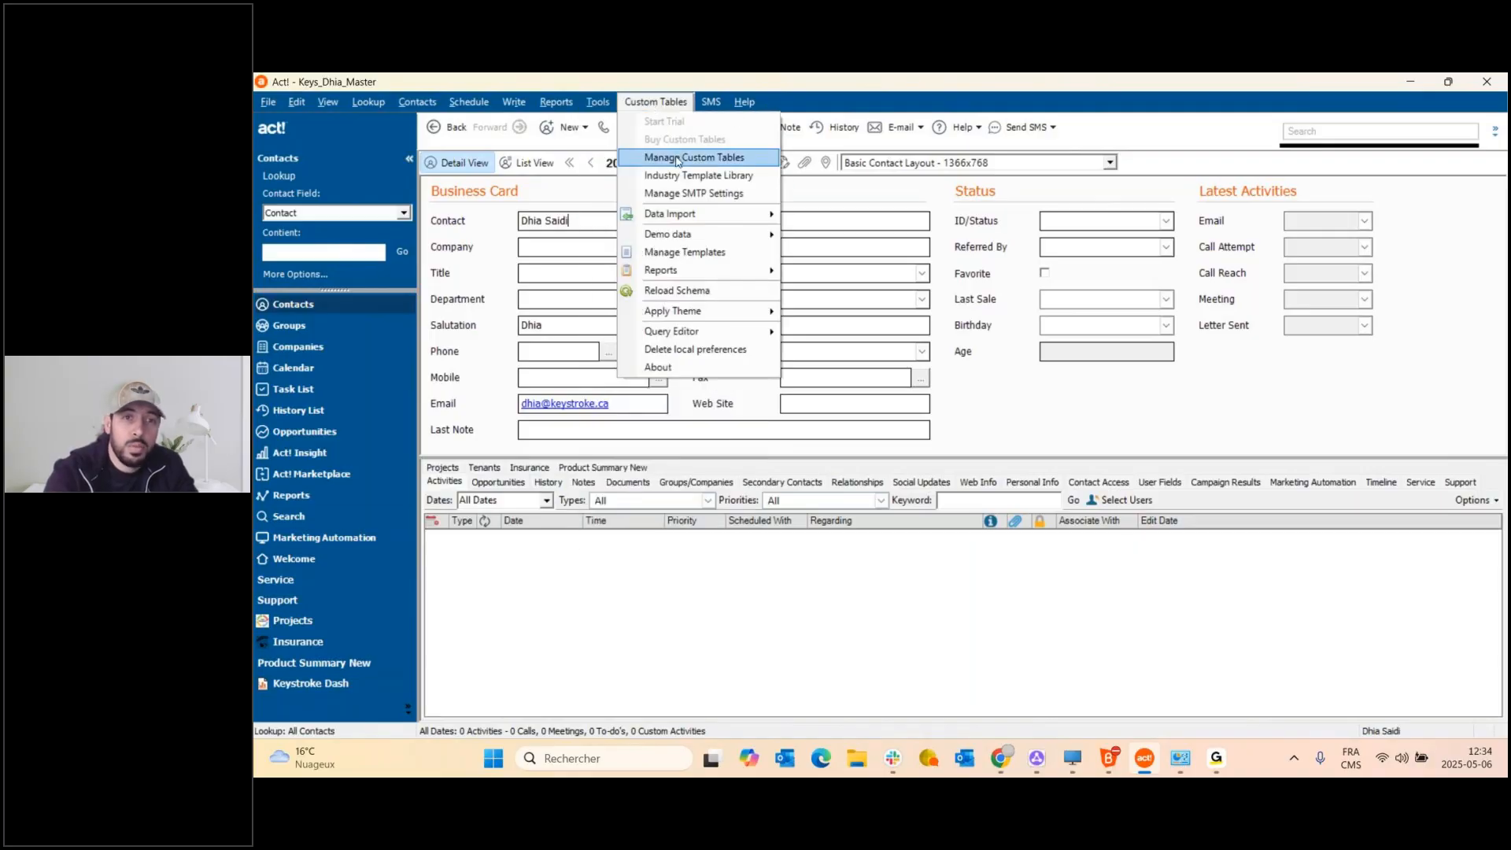
left_click(676, 158)
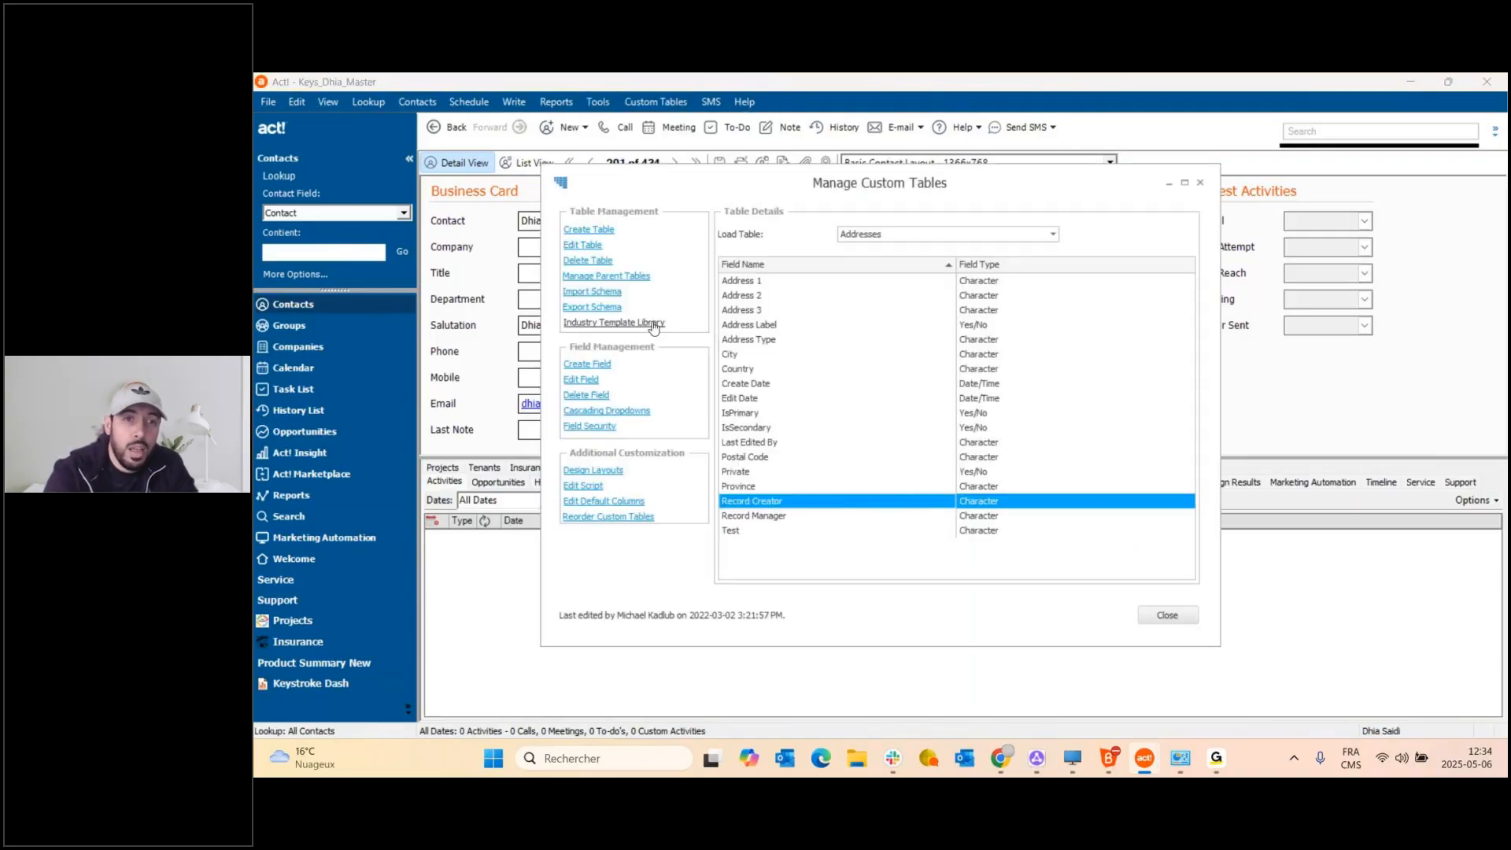
left_click(610, 292)
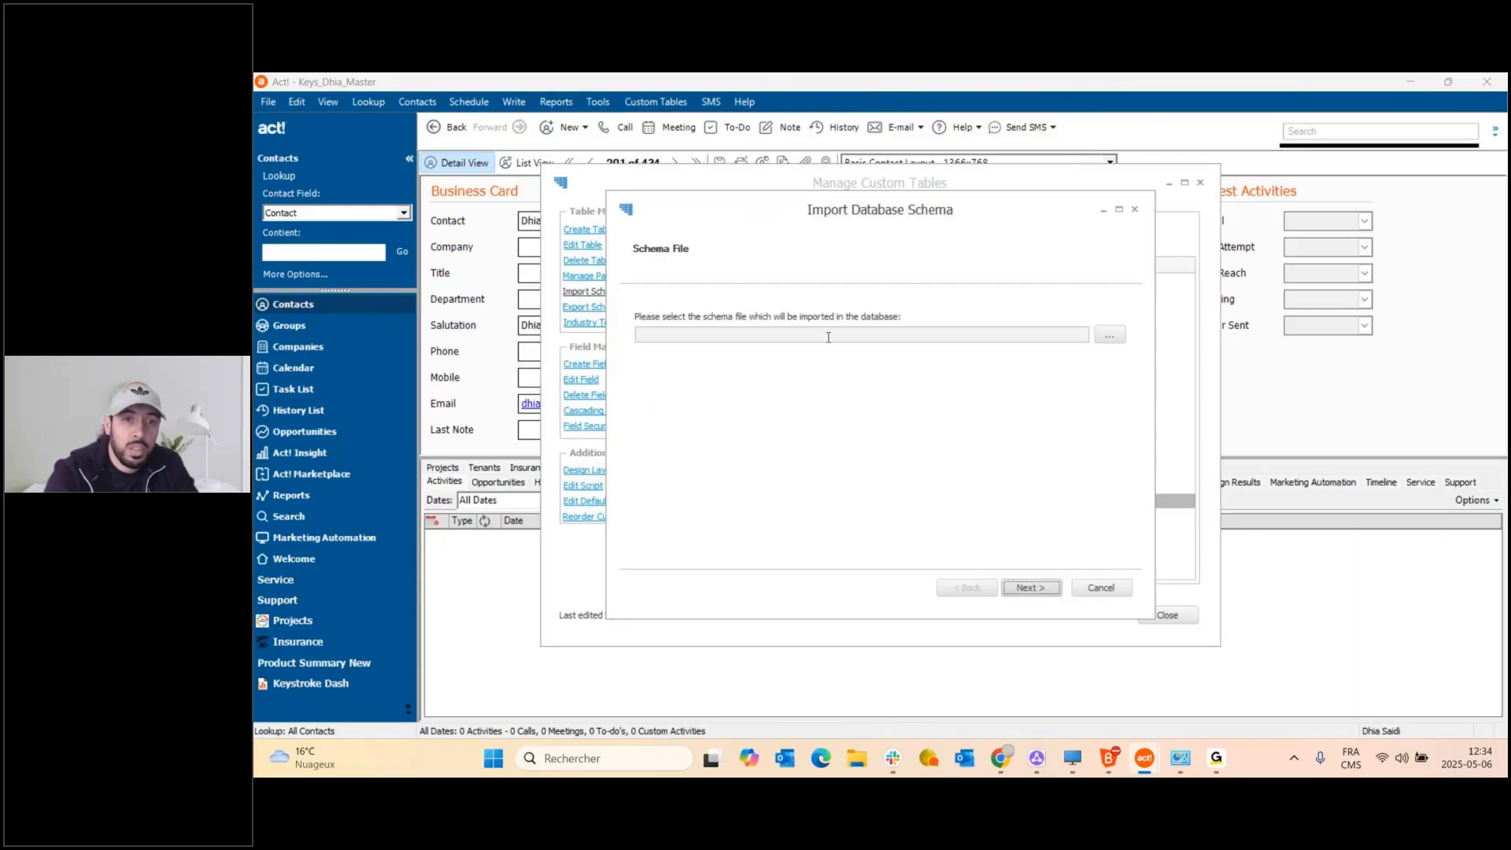
left_click(1109, 335)
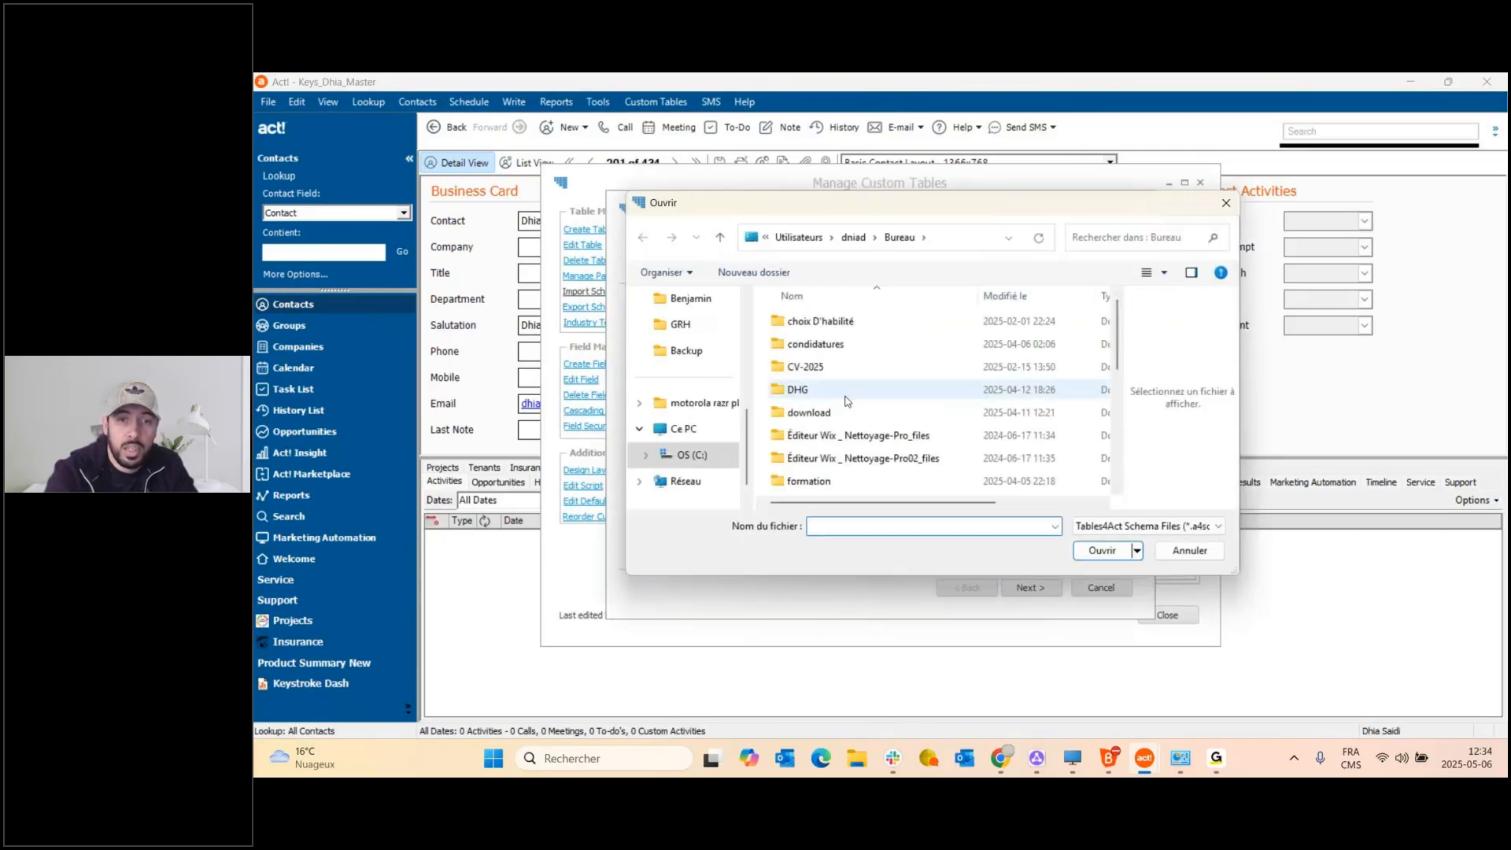
scroll(846, 401, "down", 5)
left_click(837, 486)
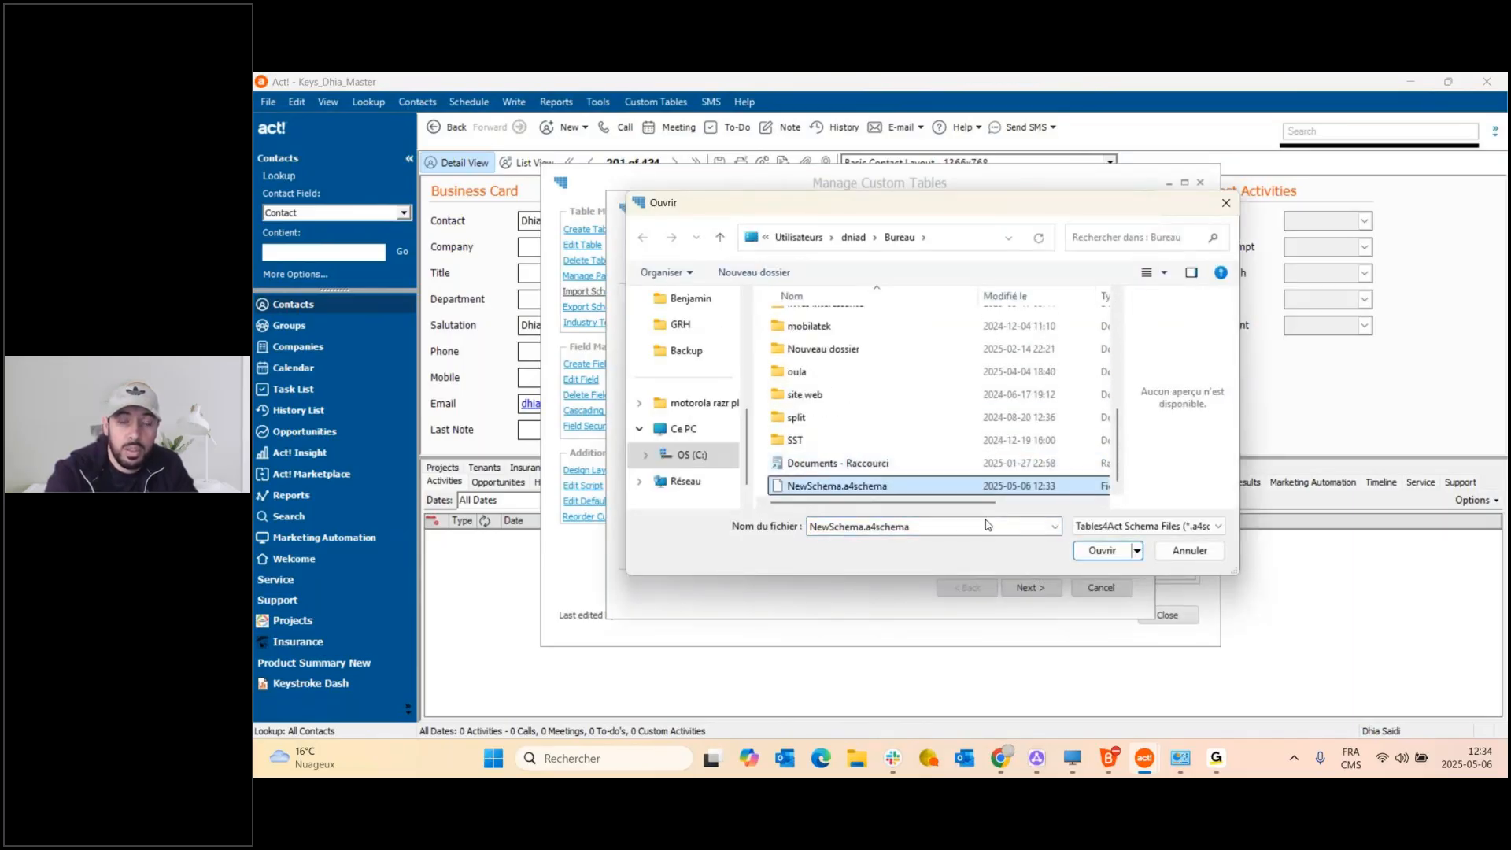
left_click(1097, 553)
left_click(1041, 590)
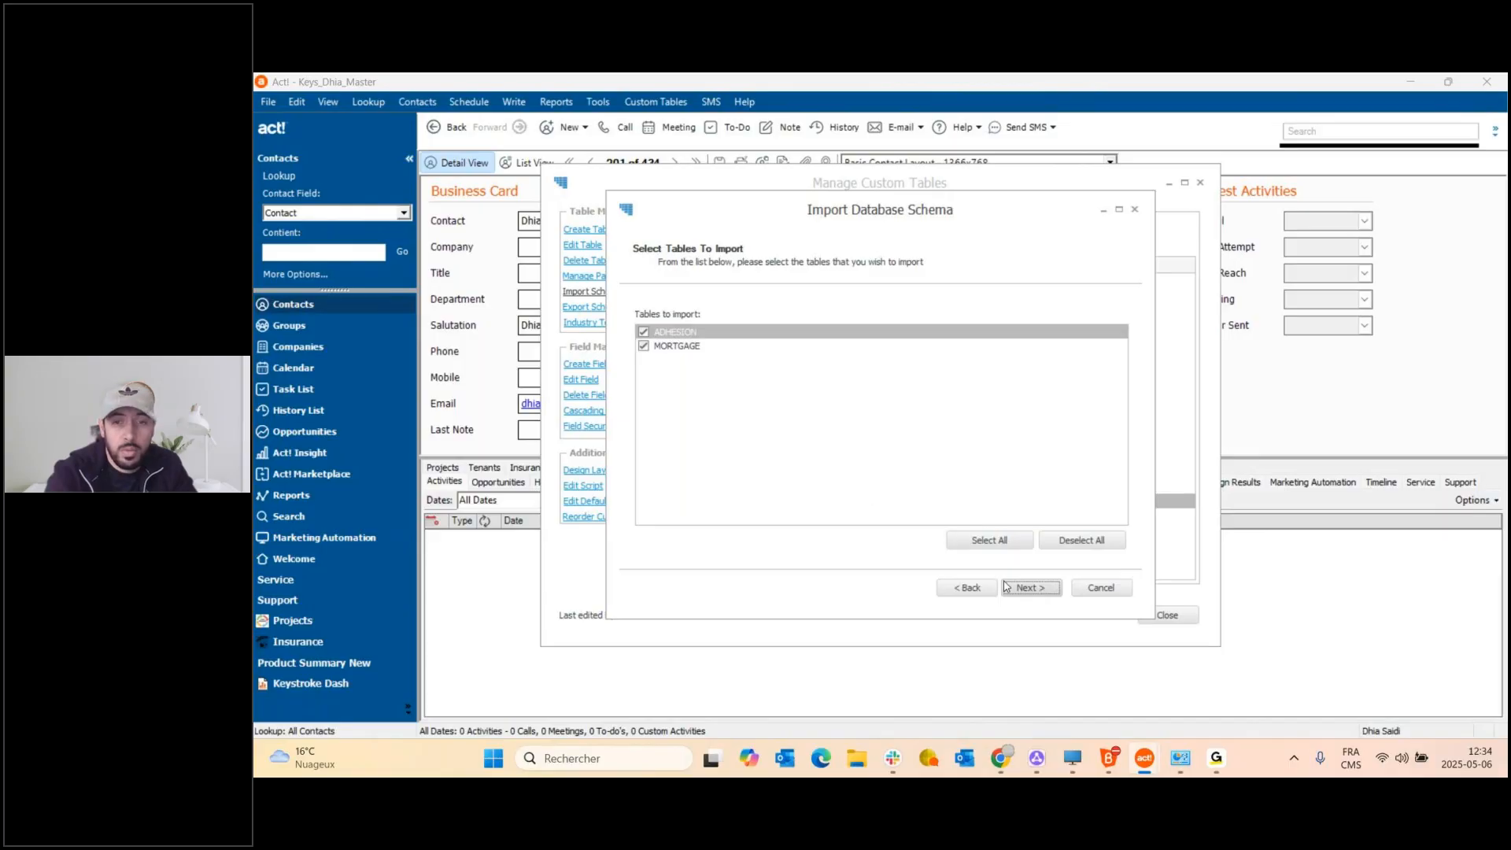
Keep Import Users, Scripts, Act Layouts and custom table layouts ticked, then launch the import.
left_click(1033, 595)
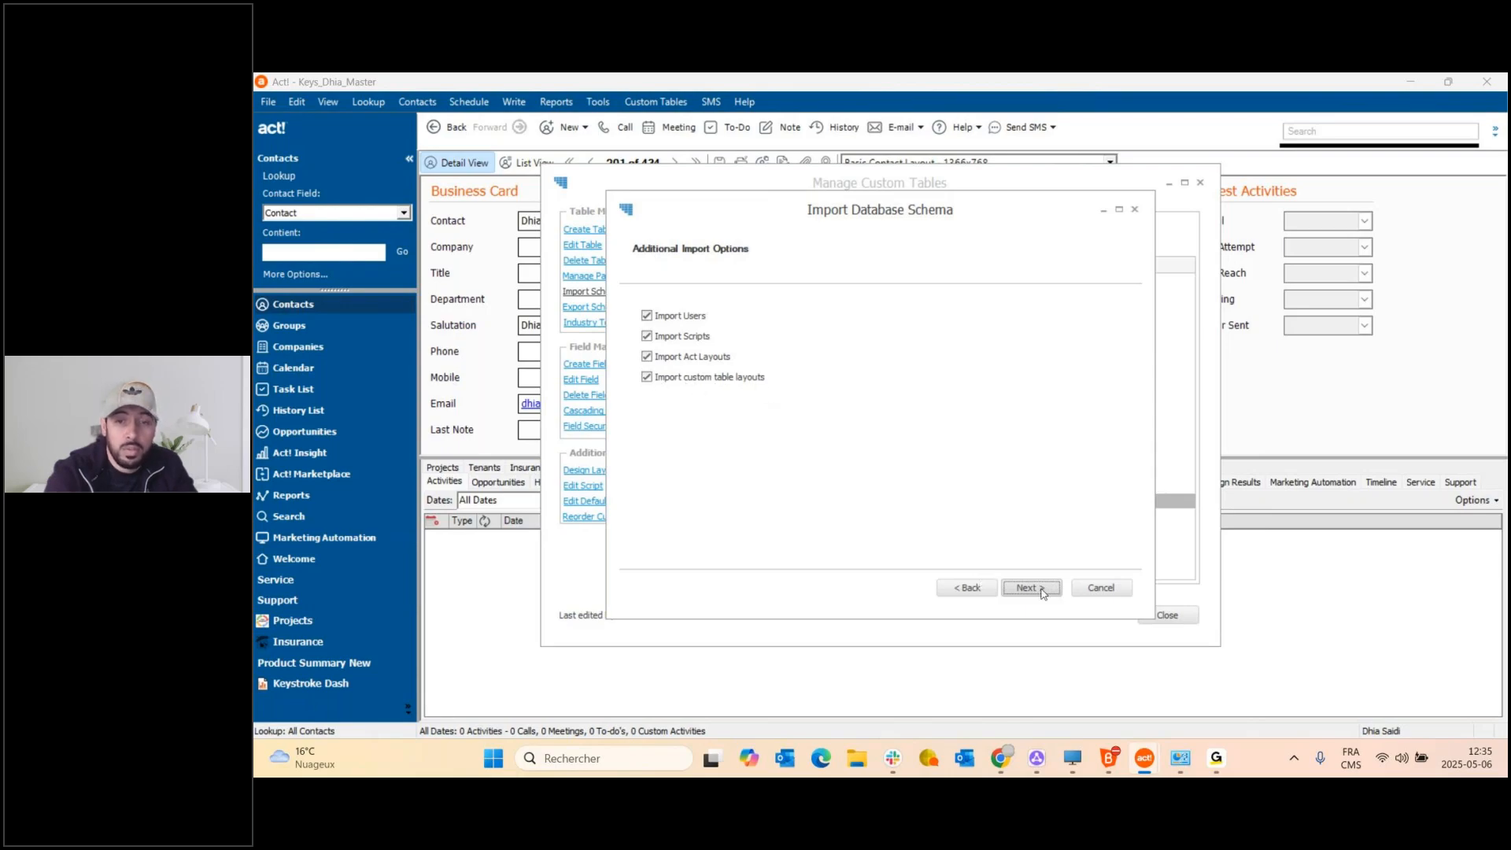
left_click(648, 317)
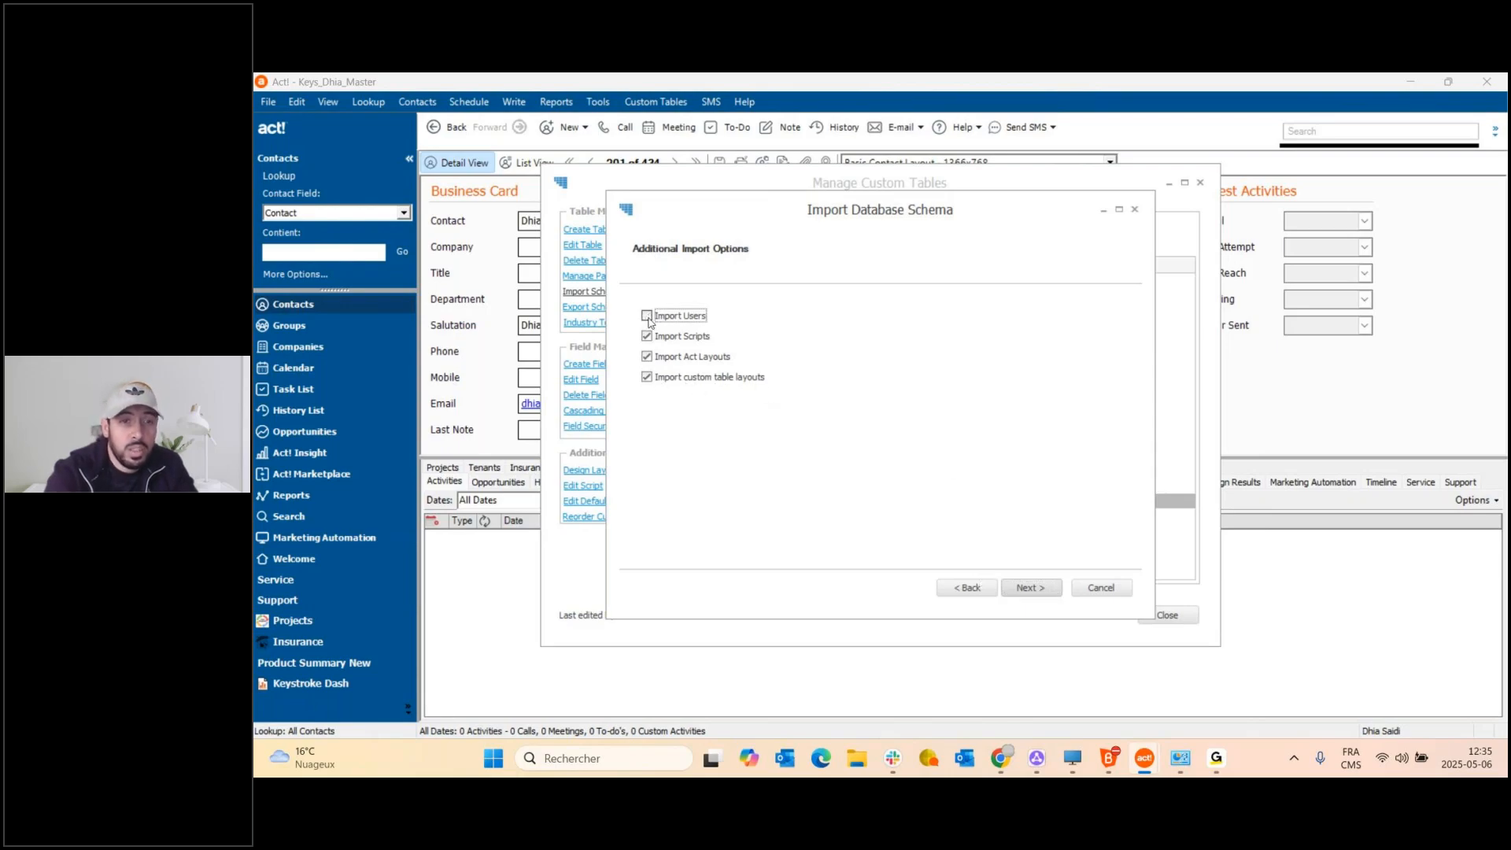
left_click(648, 357)
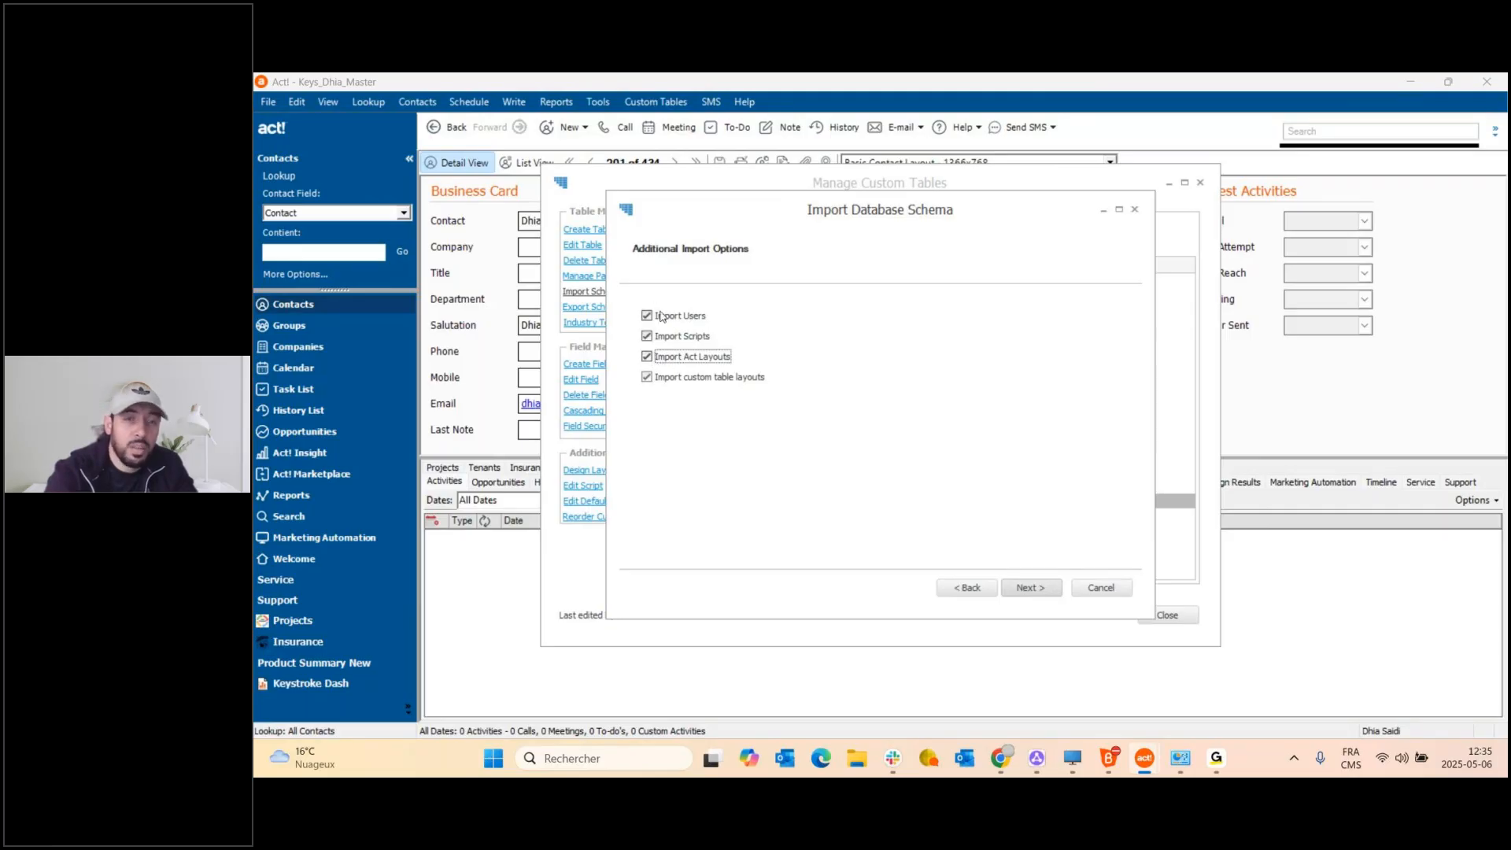
left_click(1036, 597)
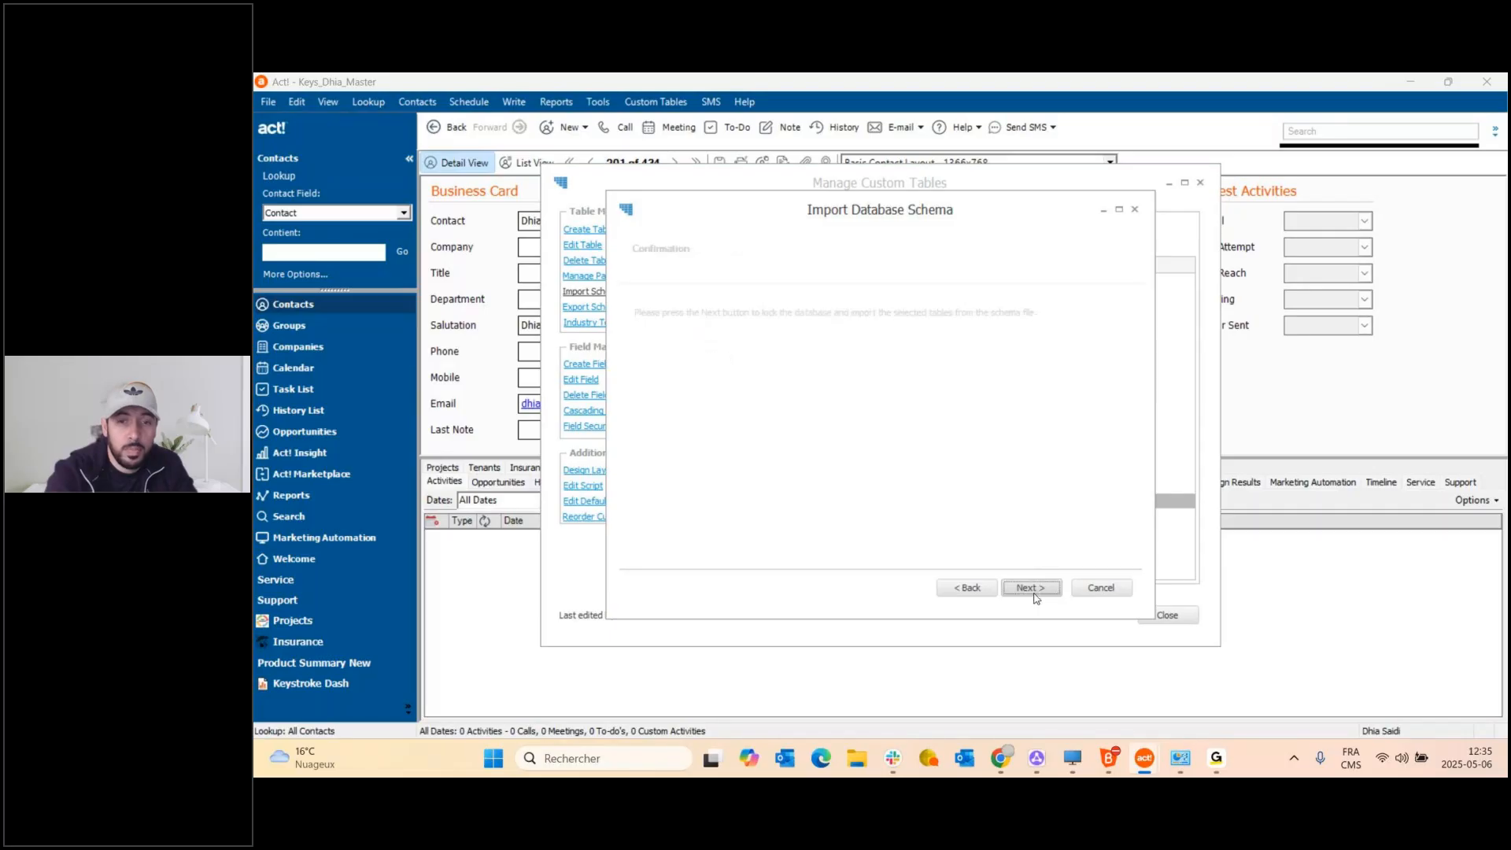
left_click(1037, 591)
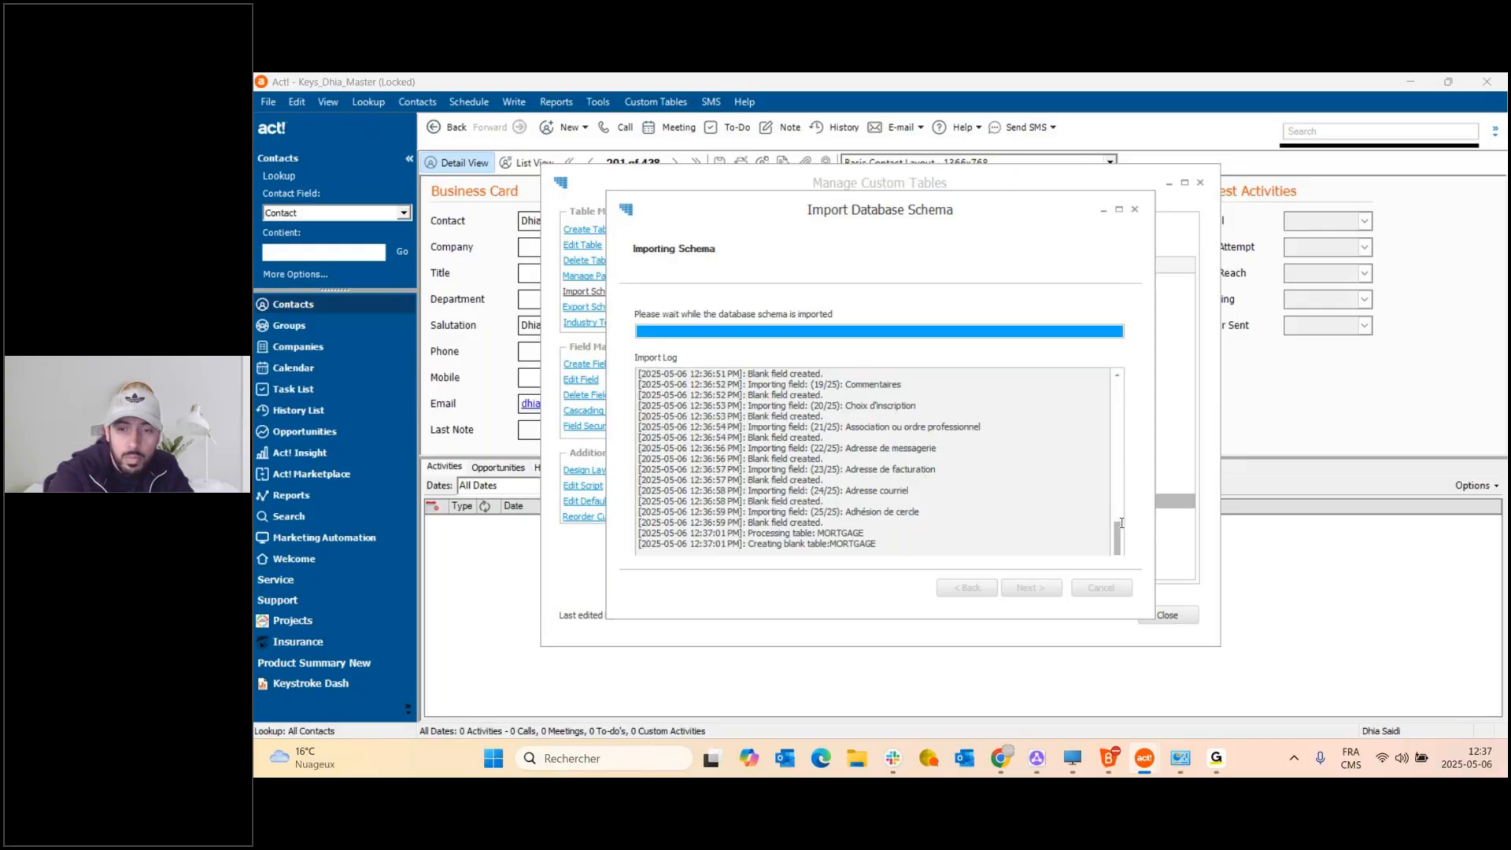
Wait until all 21 MORTGAGE fields are created, then finish the import wizard.
mouse_move(1145, 758)
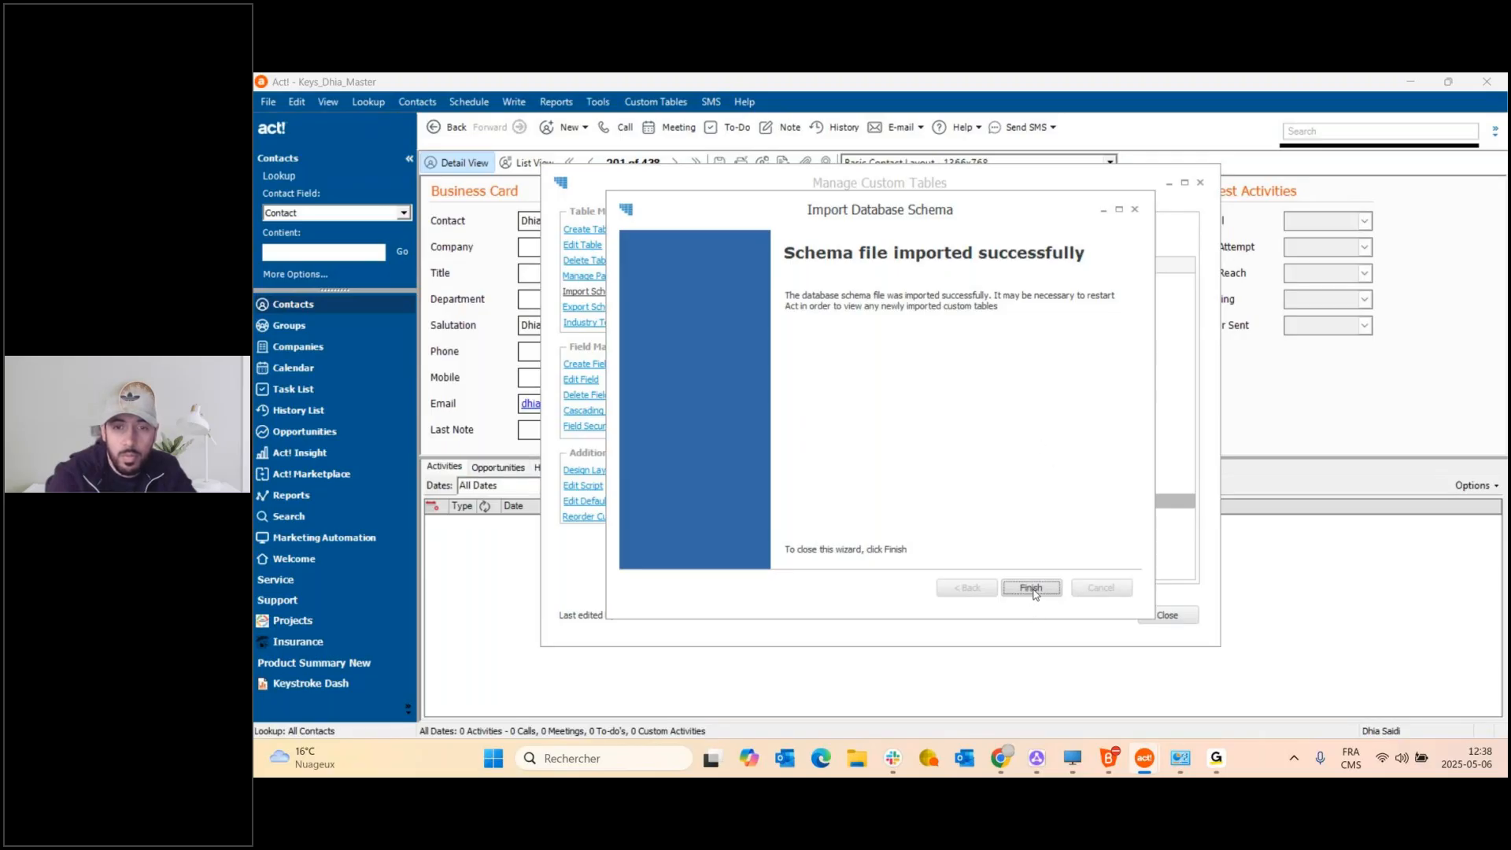
left_click(1033, 589)
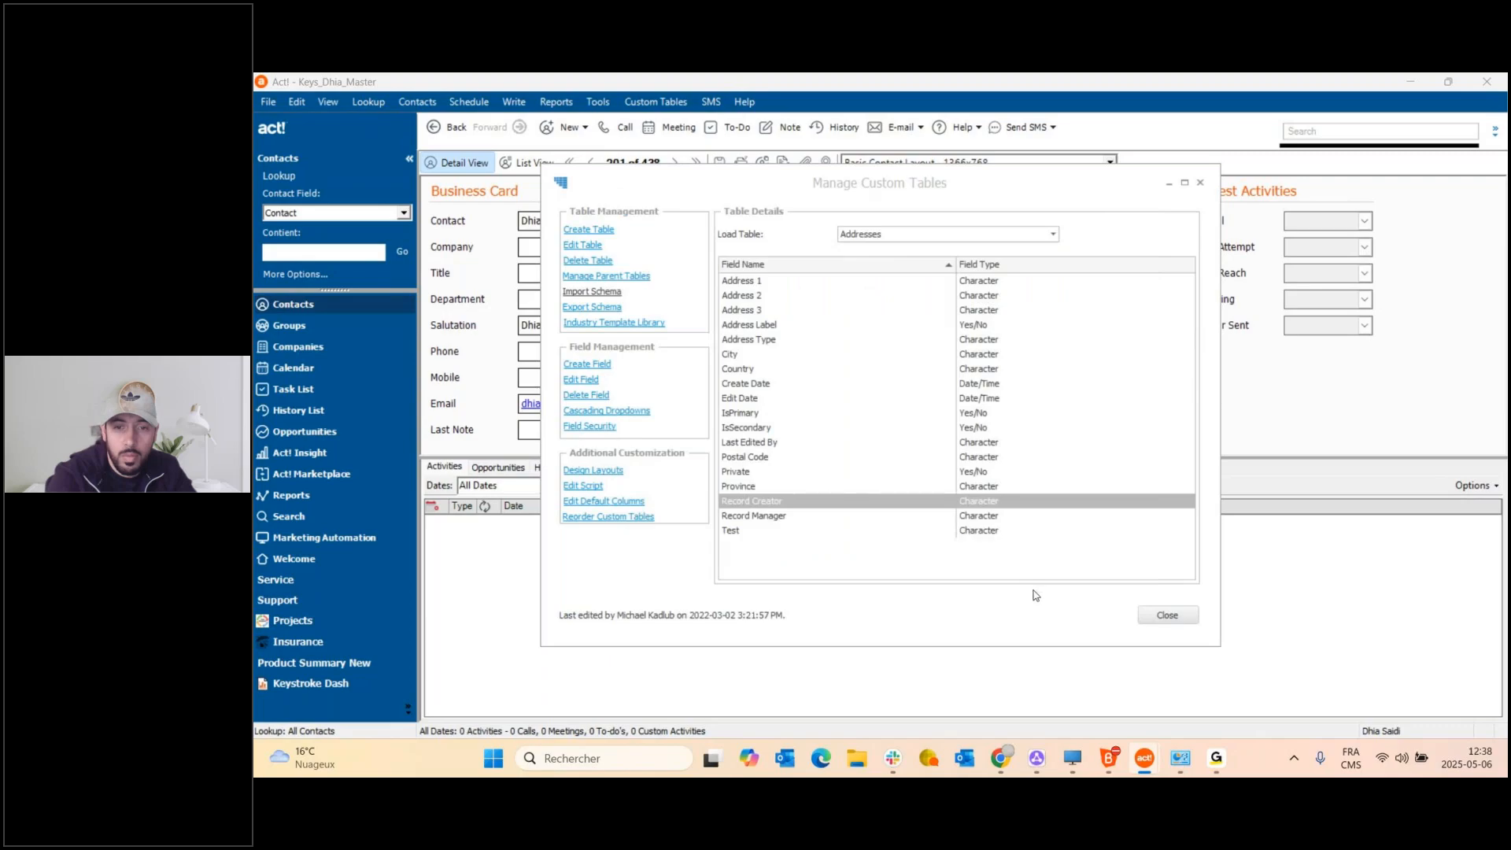
Close Manage Custom Tables and view the new Adhesion and Mortgage tabs, ending on Adhesion.
left_click(1167, 615)
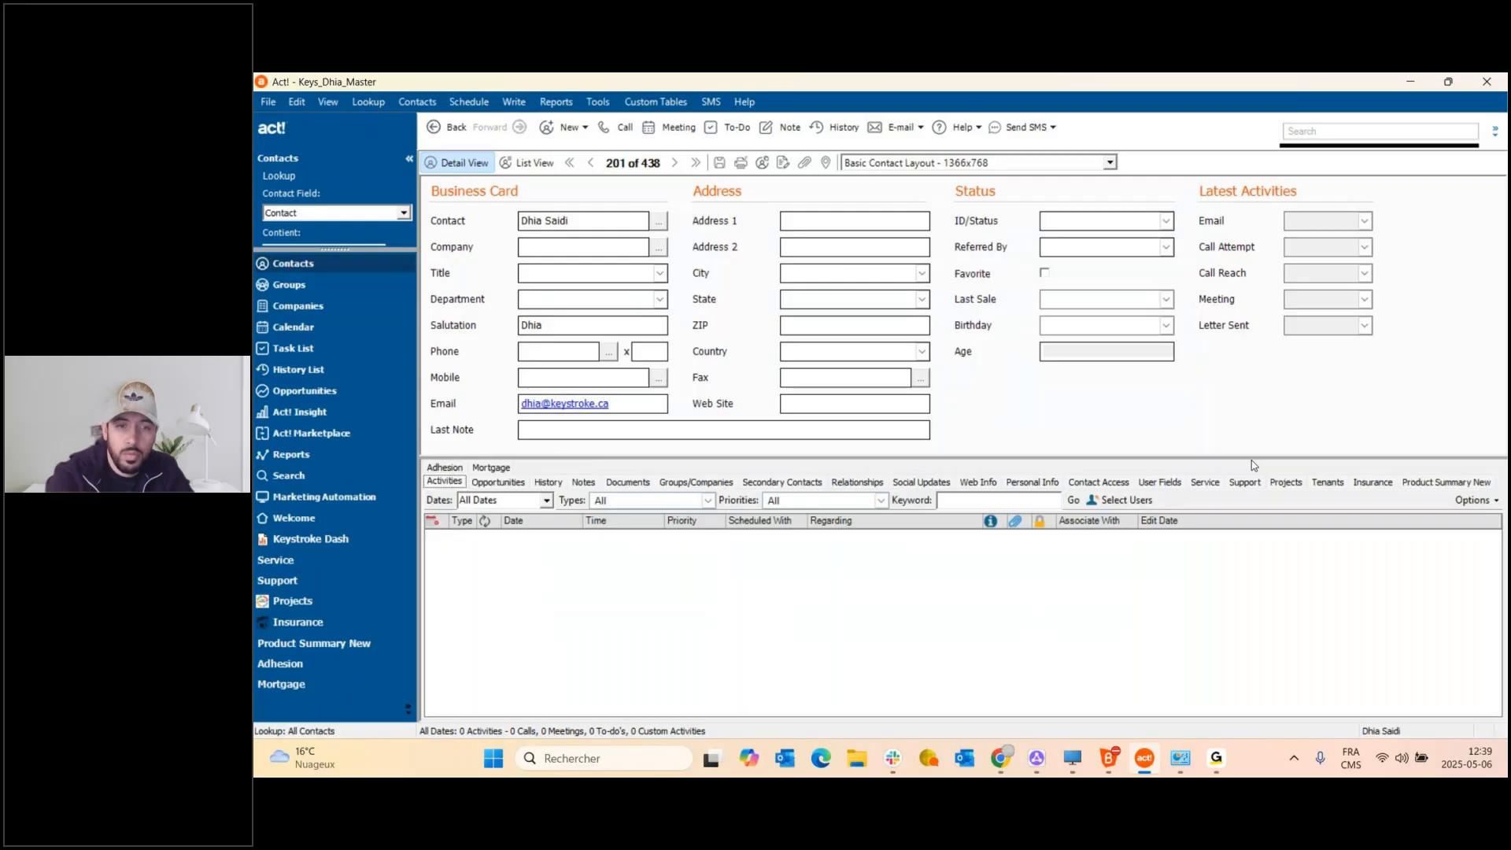
left_click(444, 468)
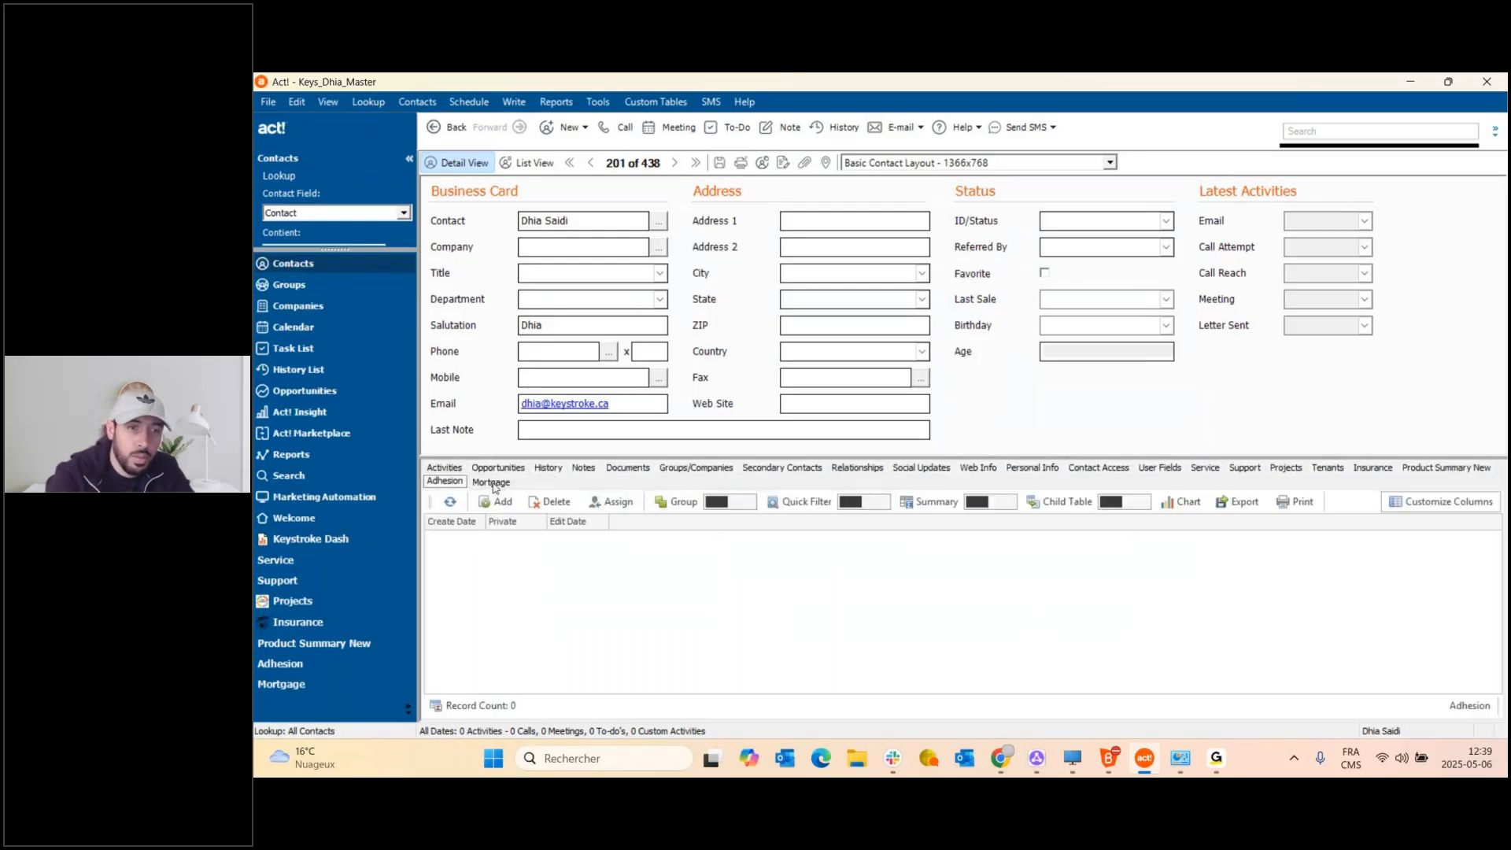
left_click(494, 482)
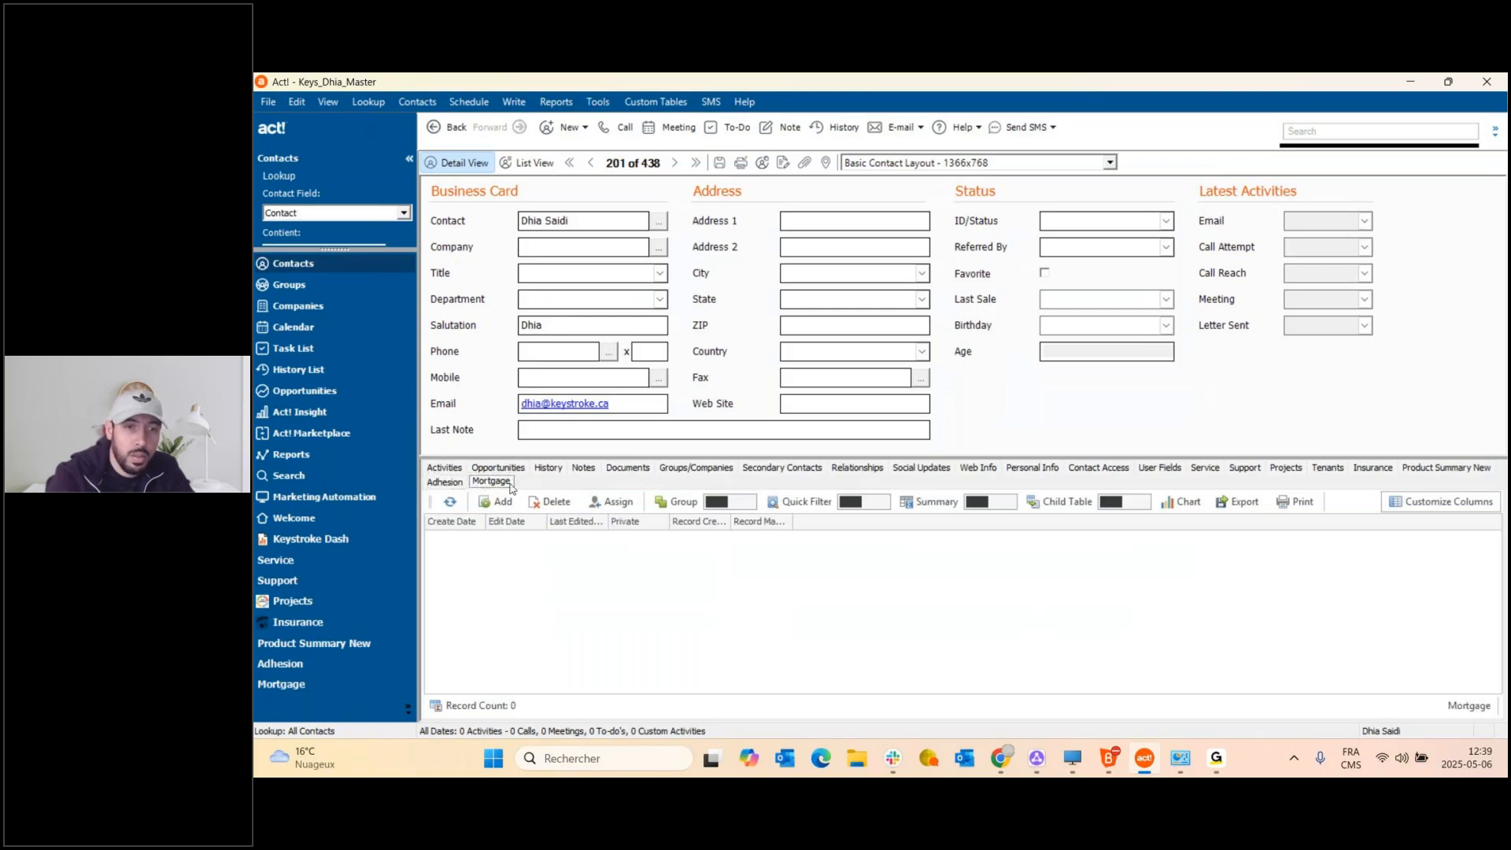
left_click(456, 483)
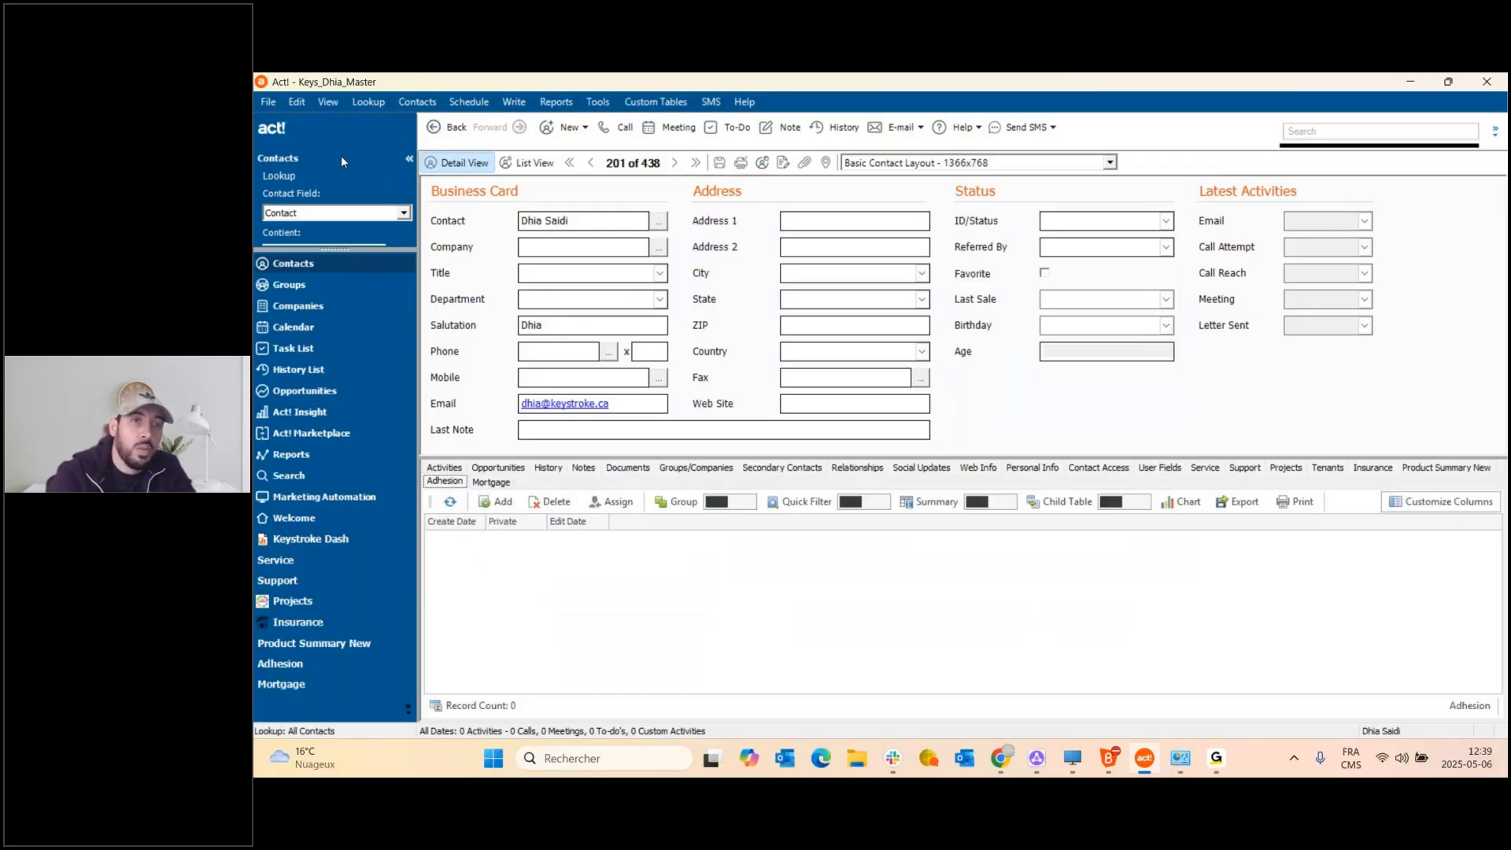
Choose Keystroke_Dhia_Backup from the database list and open it.
left_click(268, 101)
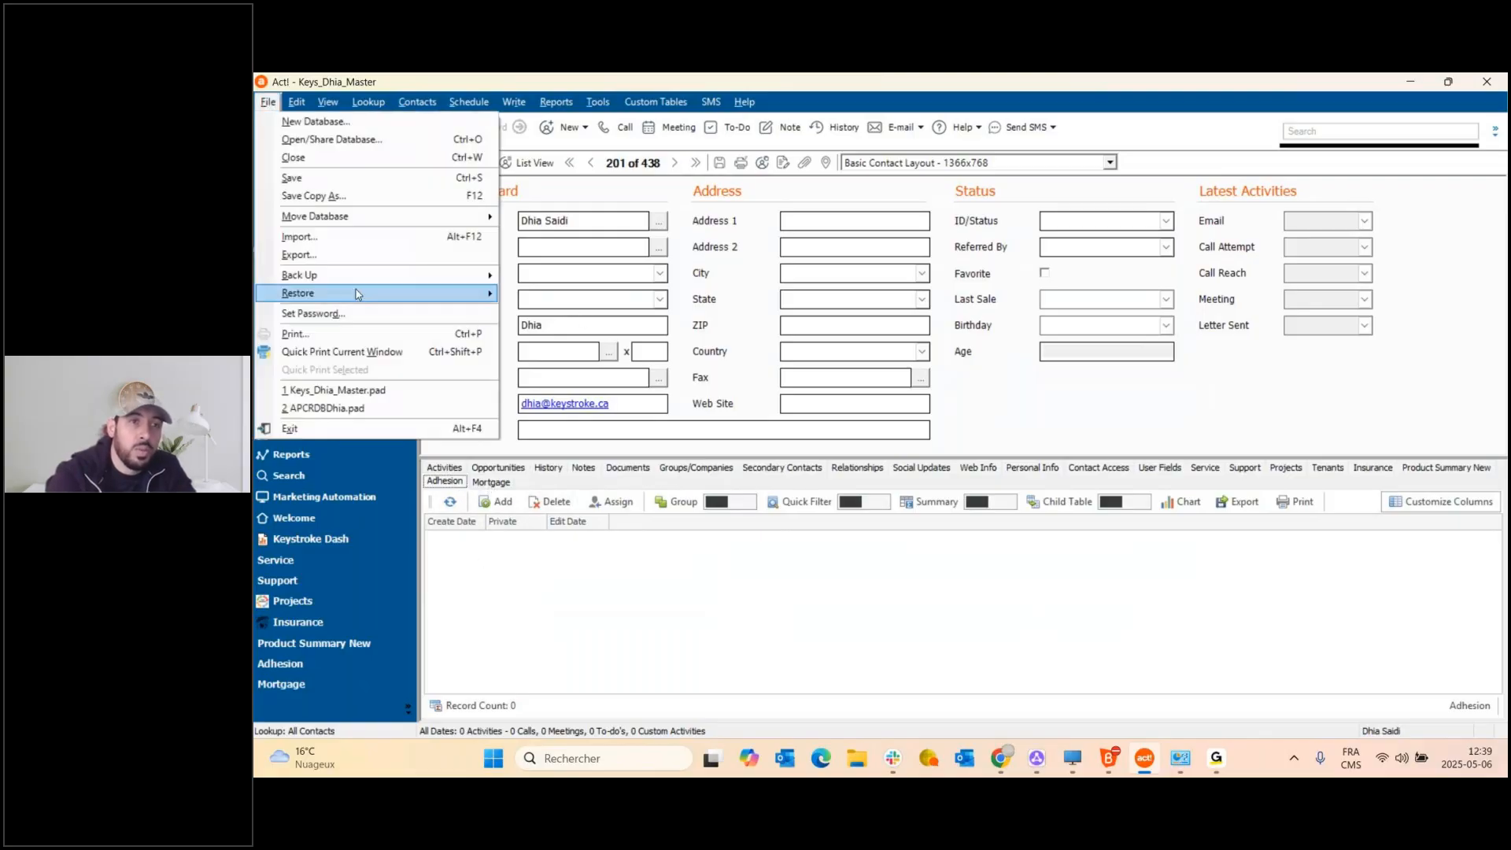
left_click(367, 147)
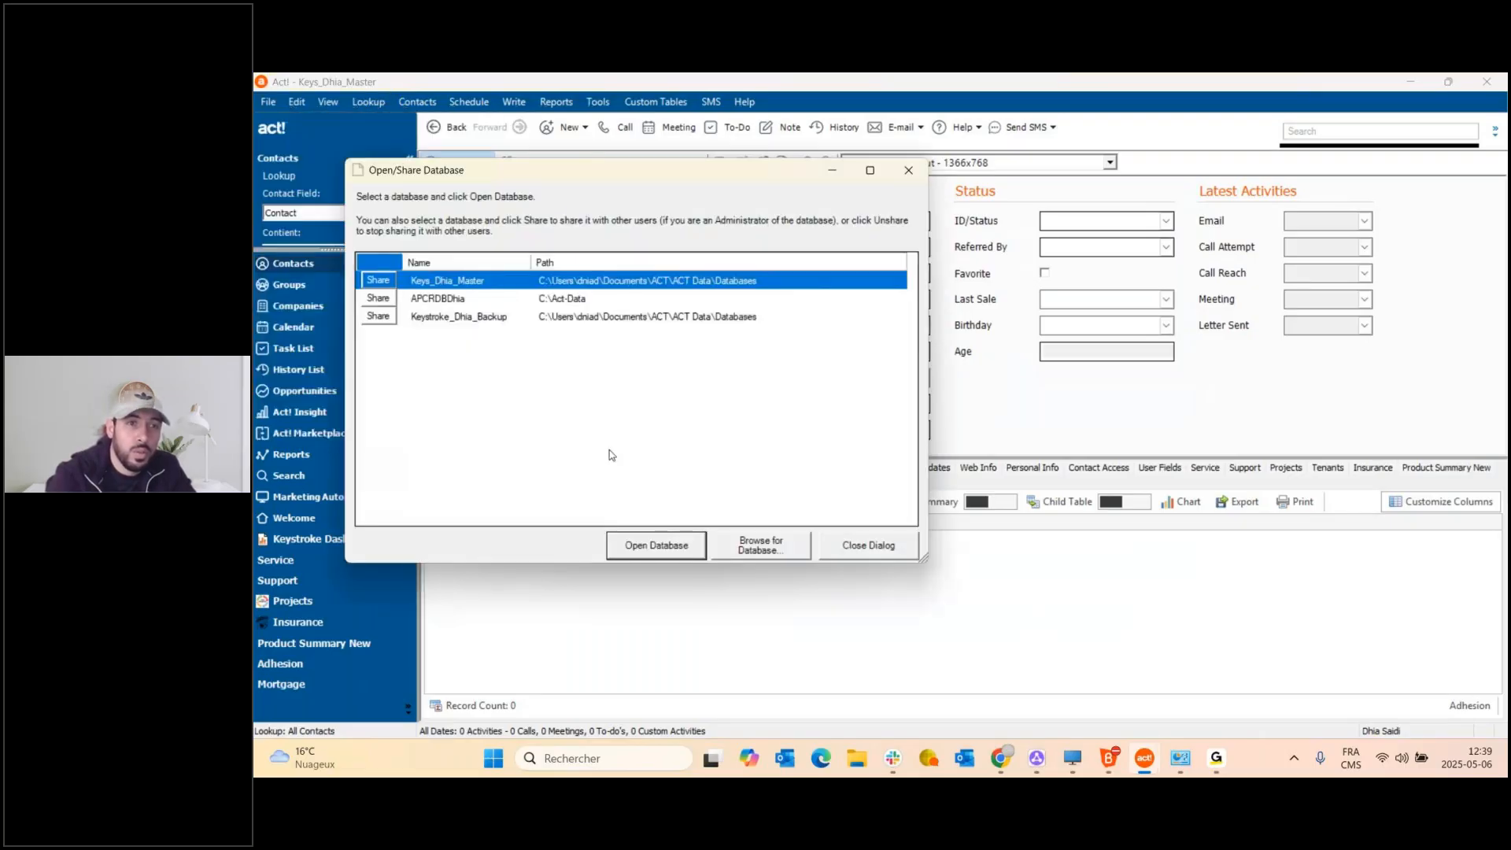
left_click(497, 319)
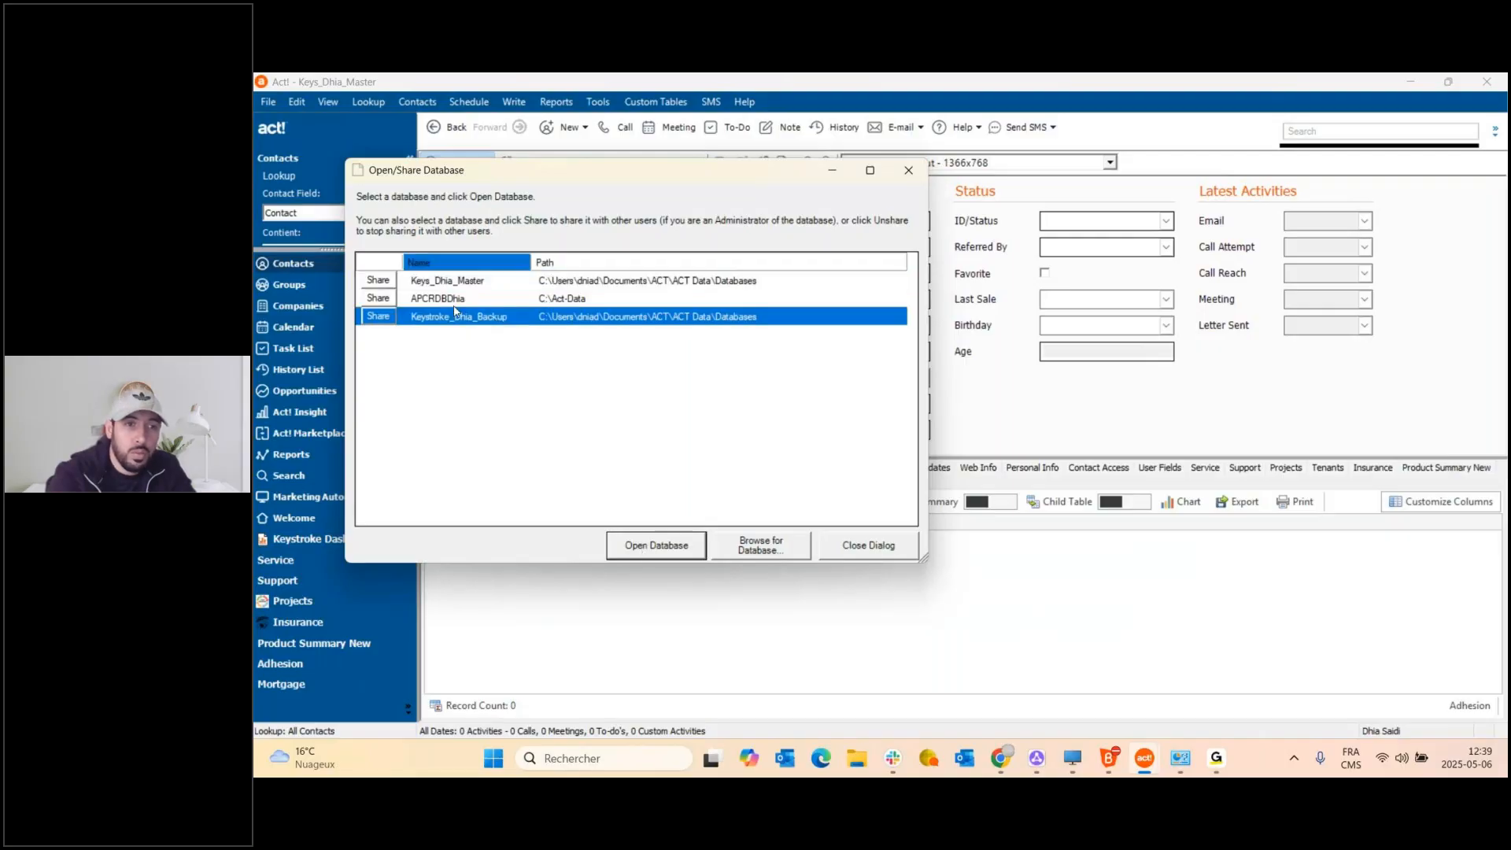
left_click(654, 555)
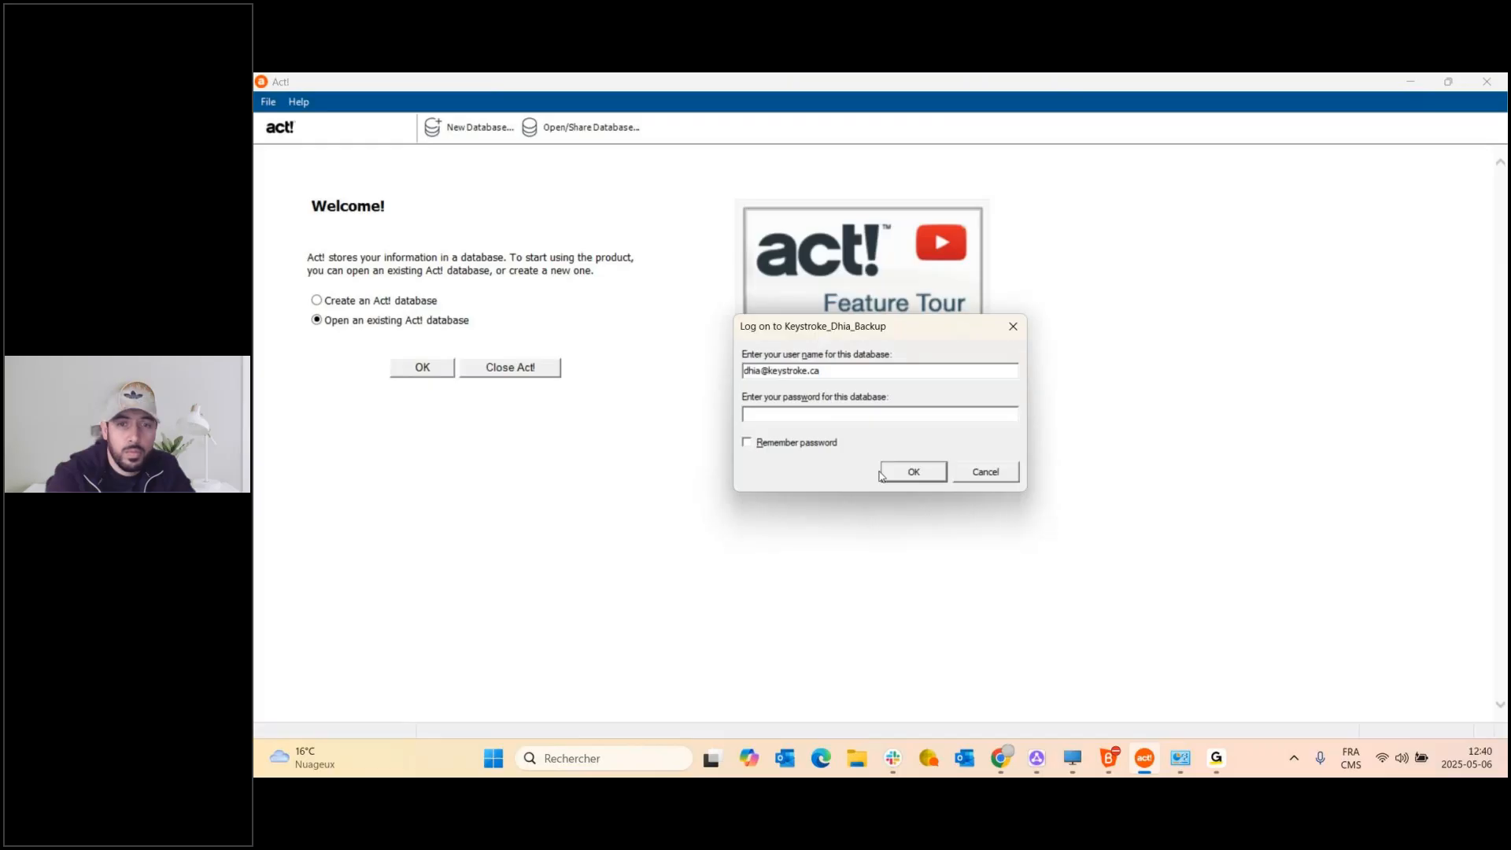
Log on to Keystroke_Dhia_Backup and dismiss both 'Object reference not set' errors.
left_click(902, 467)
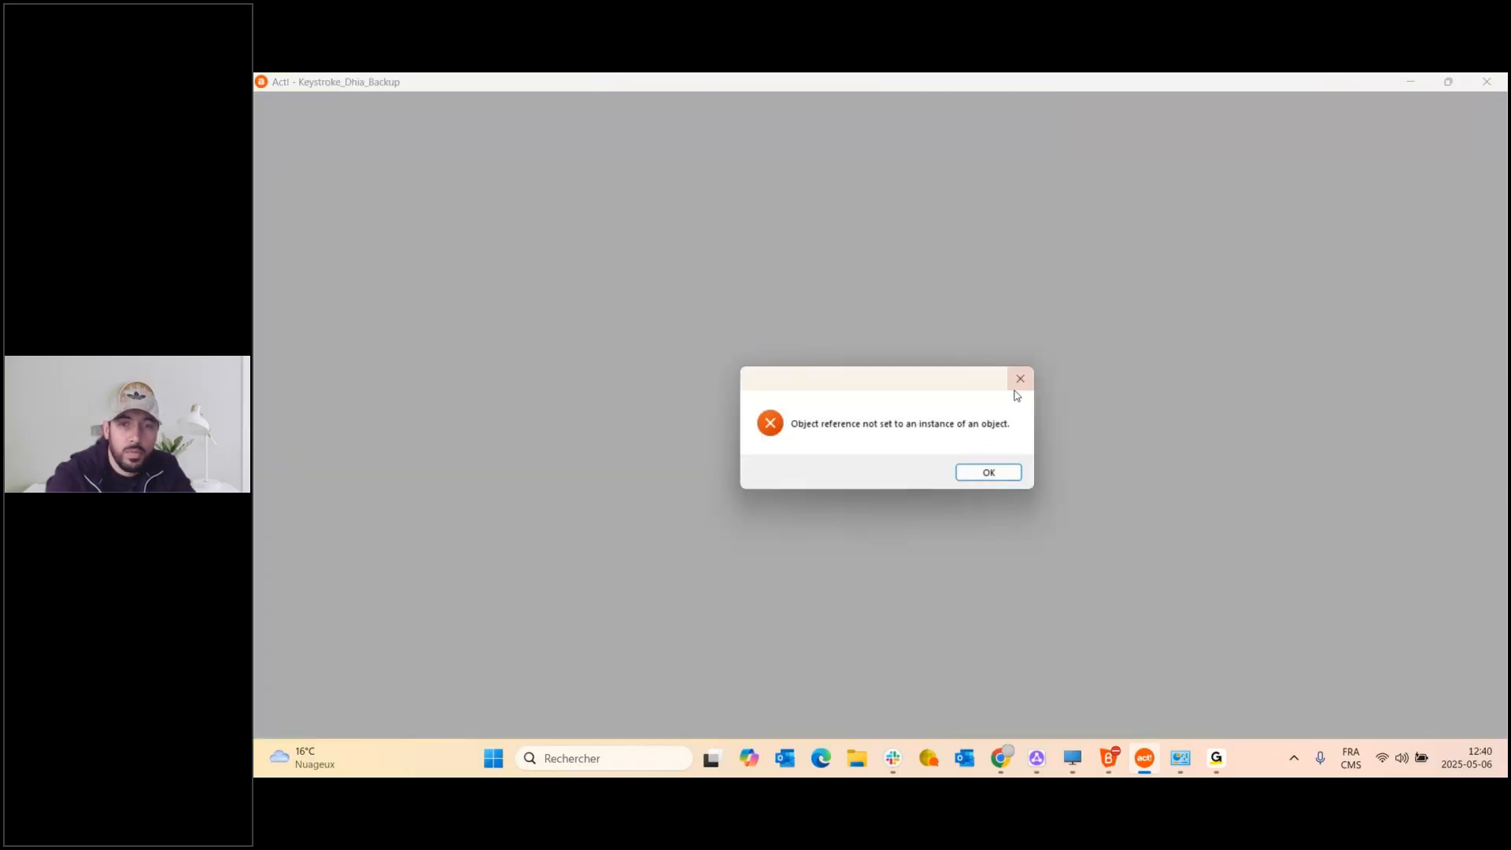
left_click(1005, 475)
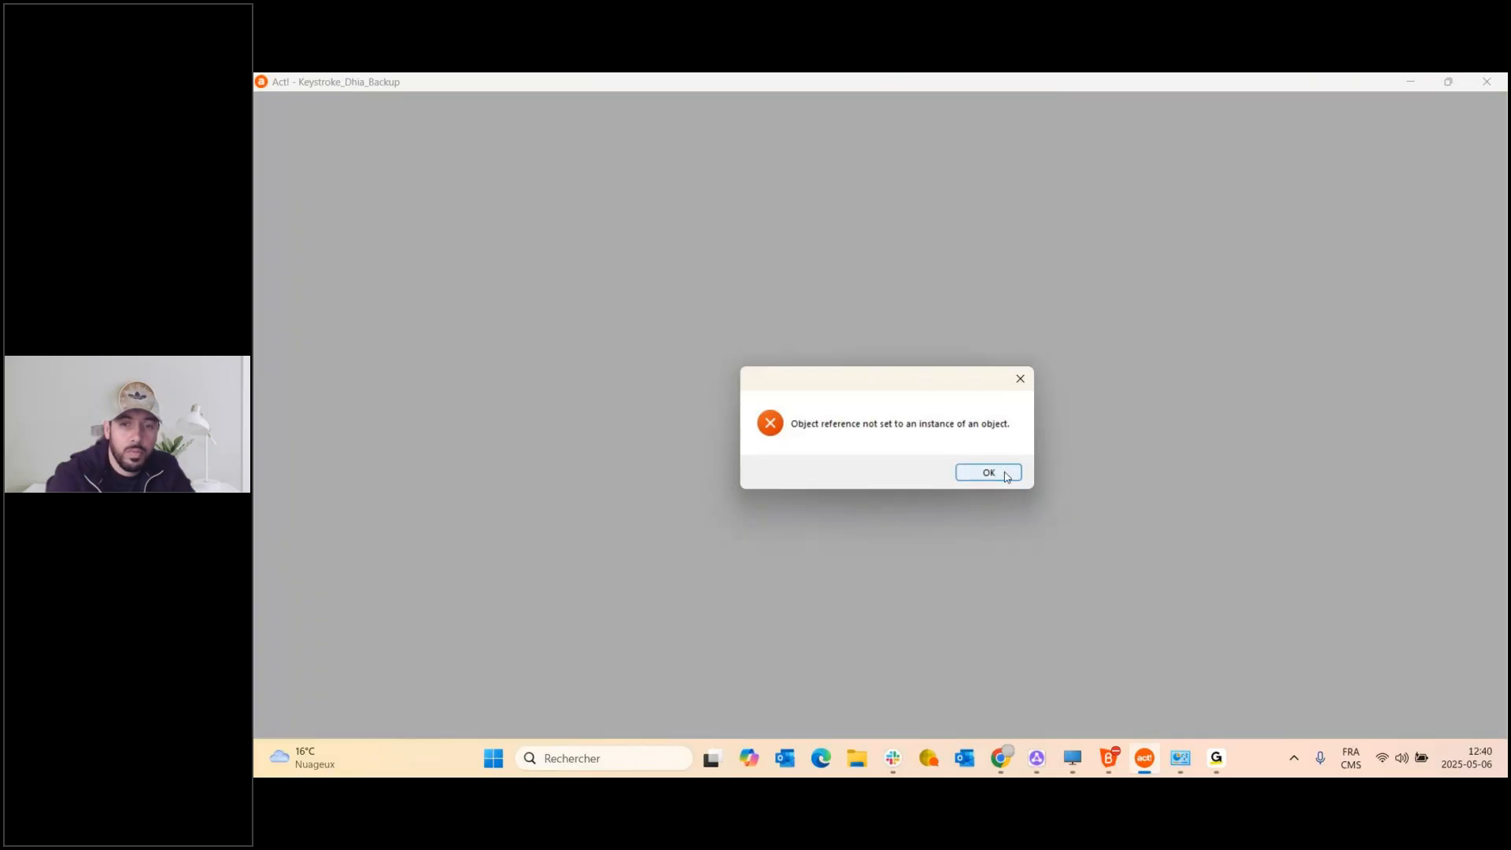
left_click(1006, 474)
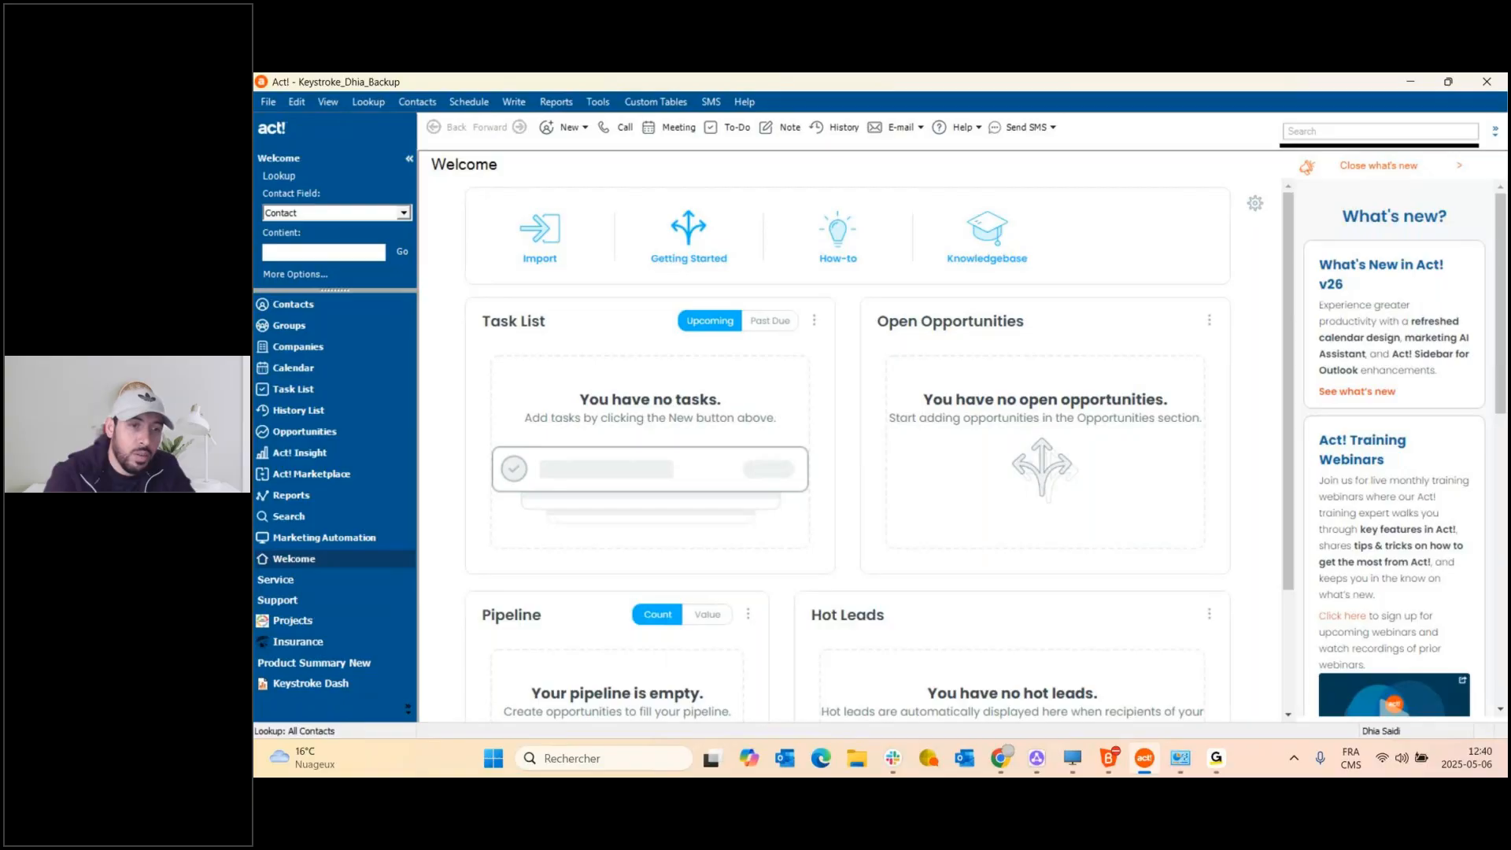
left_click(318, 643)
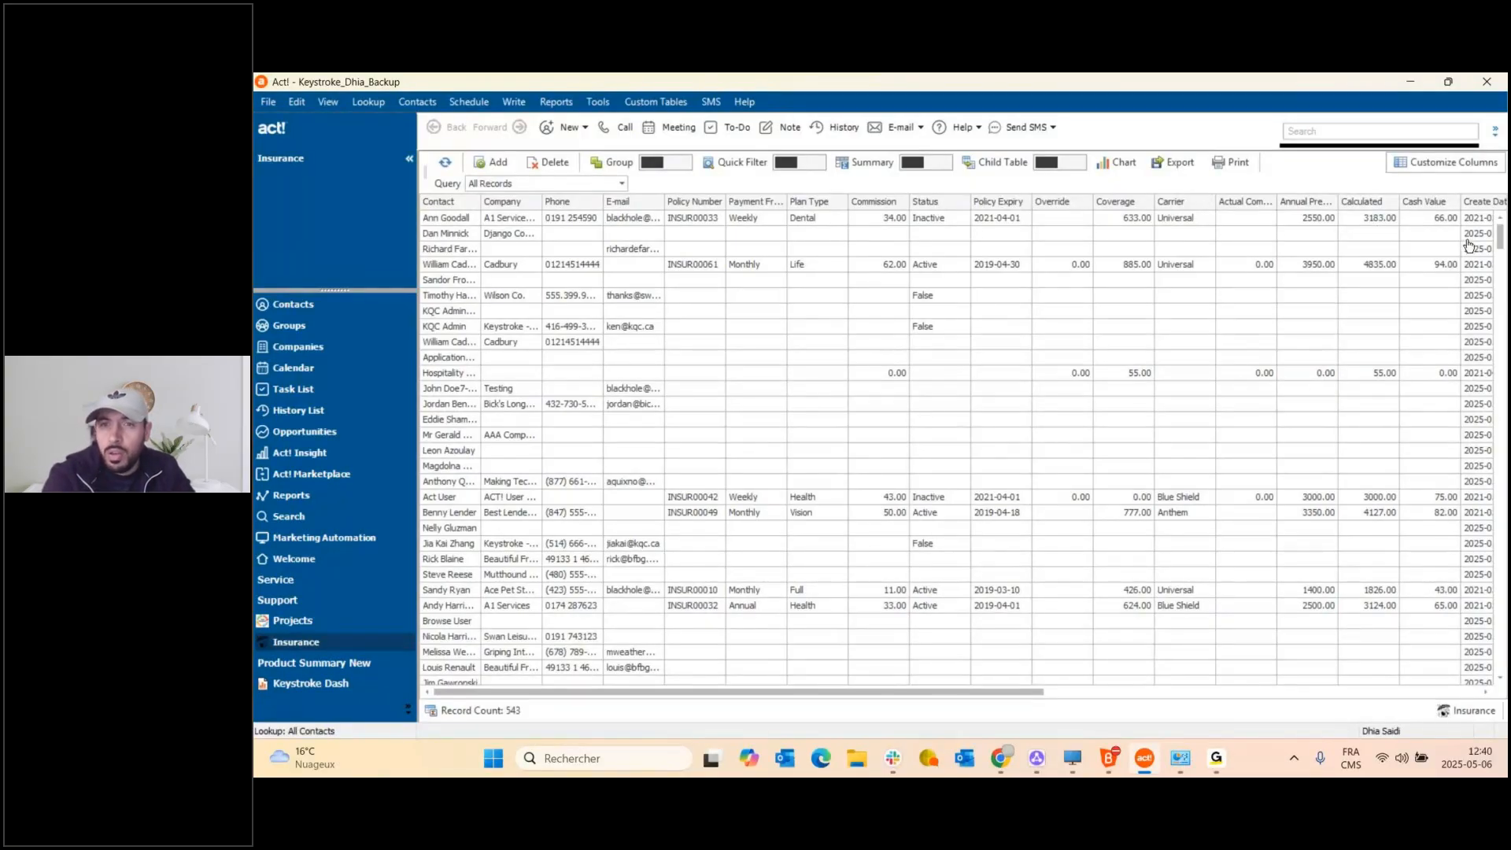
left_click(1447, 163)
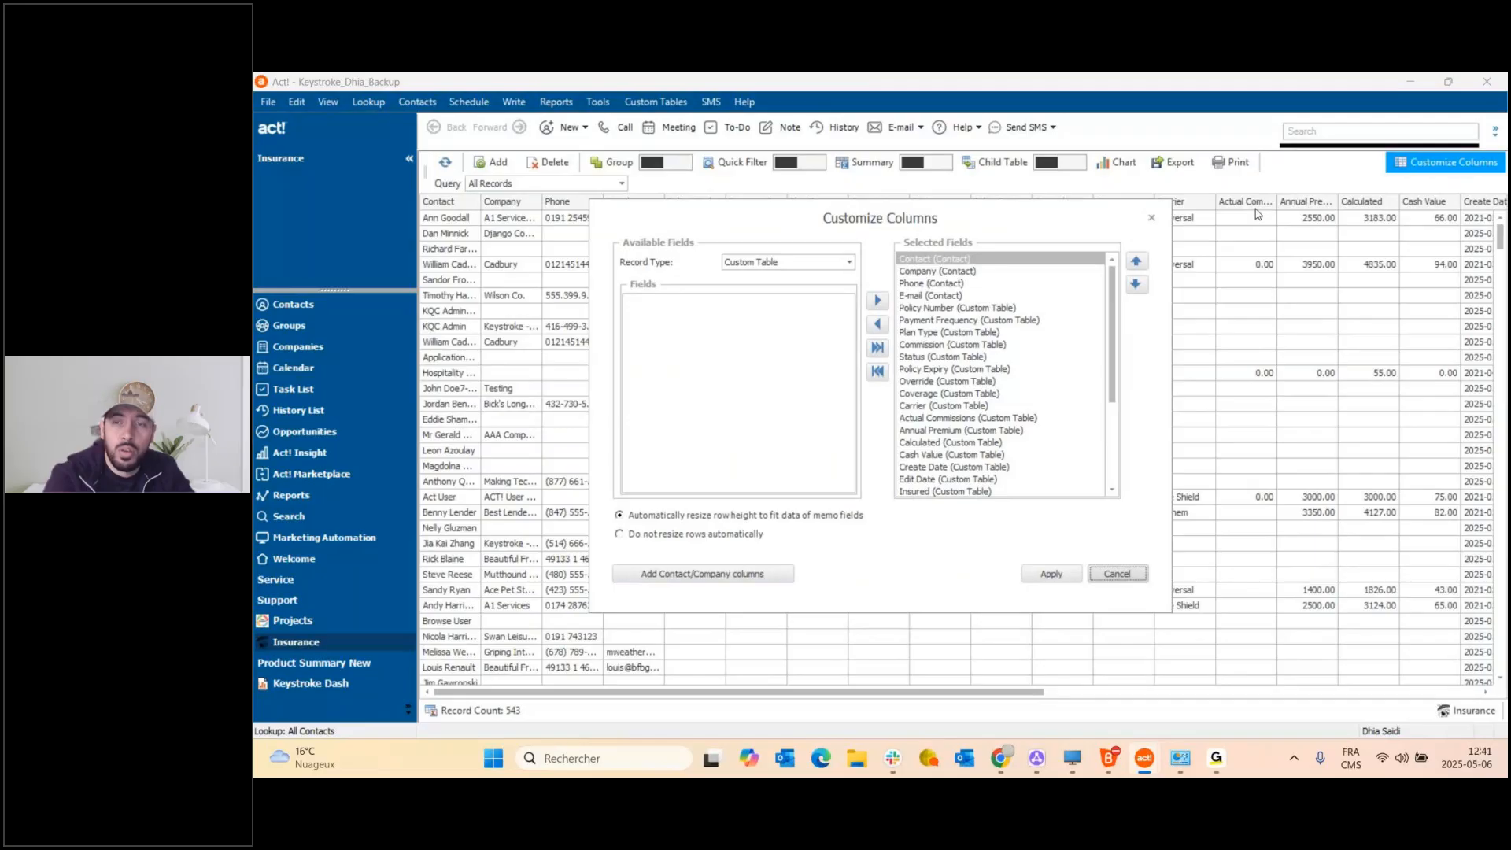
left_click(1153, 218)
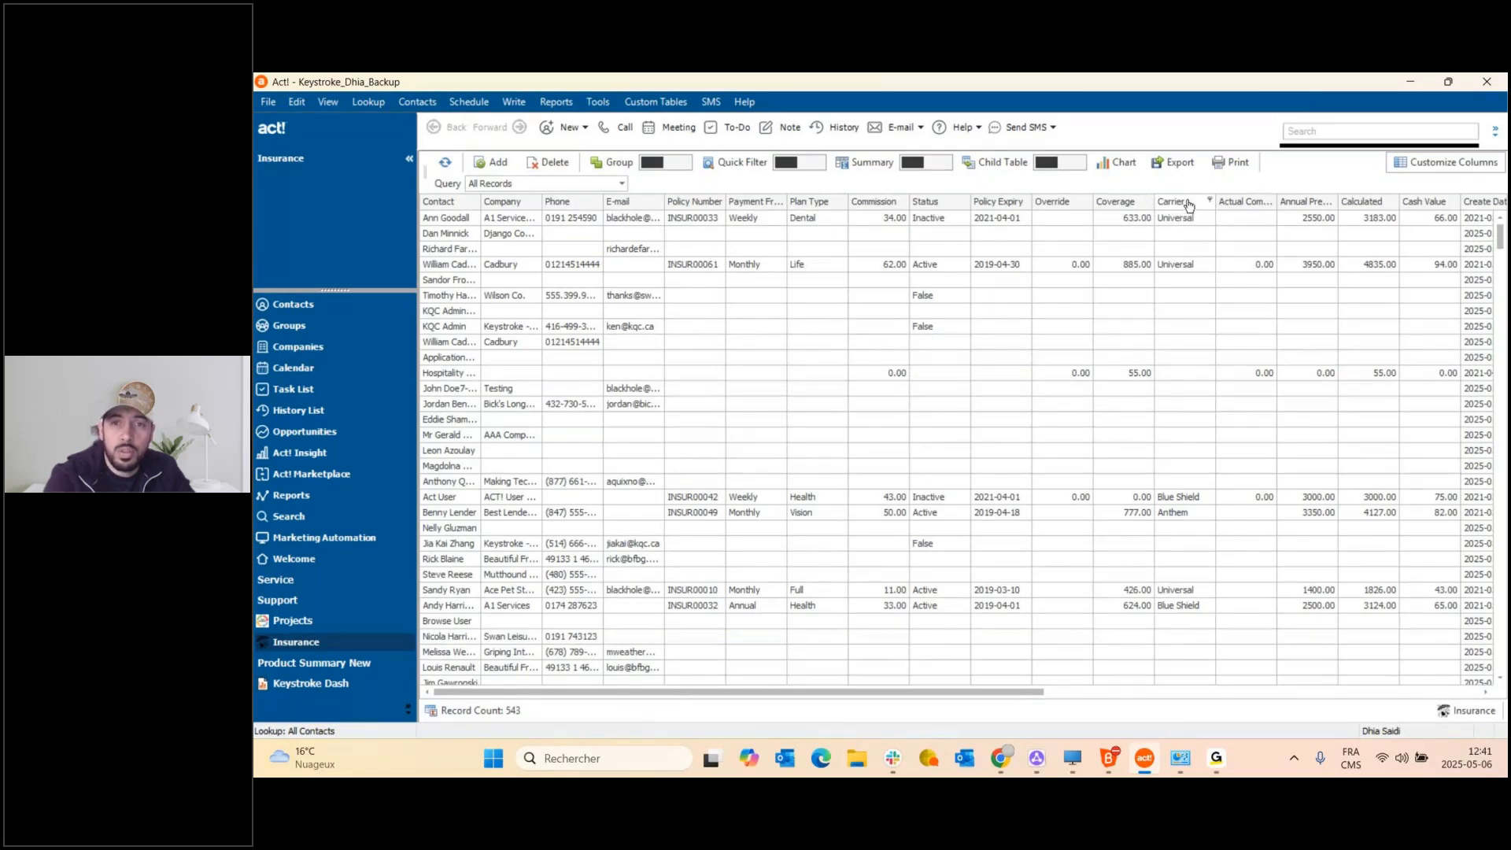
left_click(1451, 165)
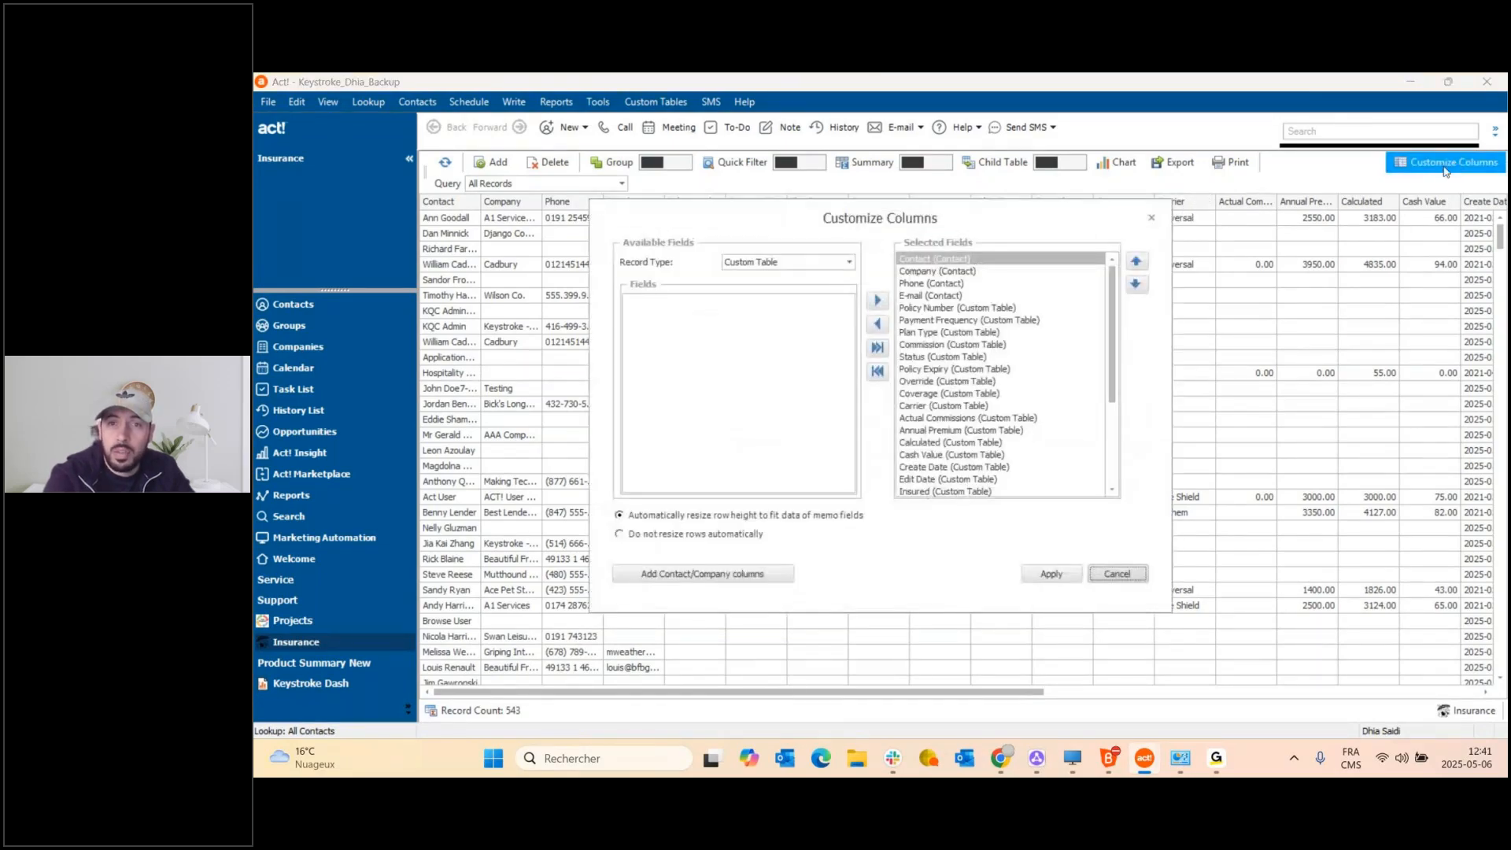
left_click(1154, 219)
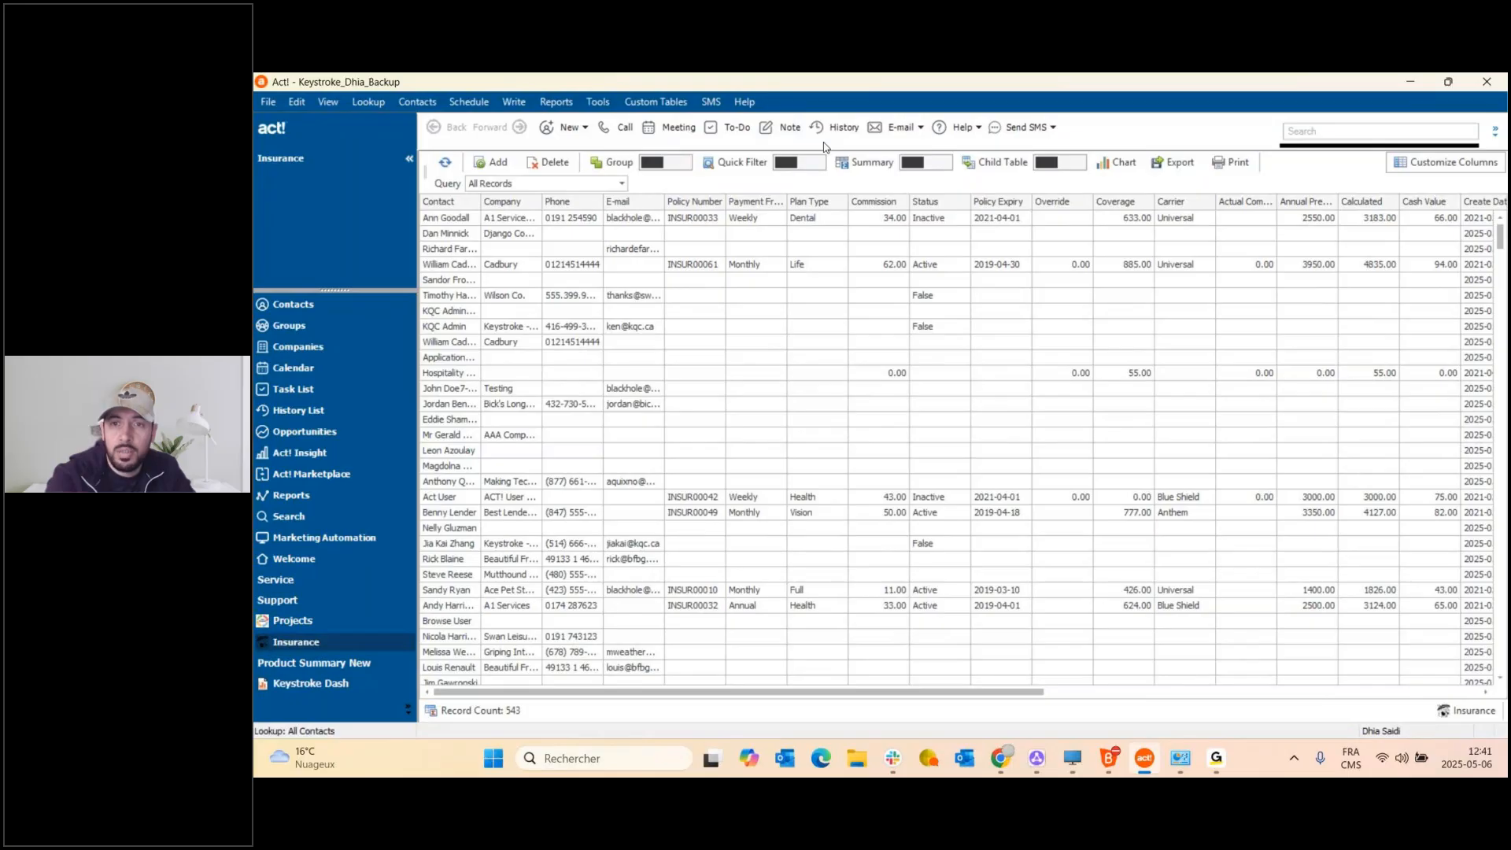
Export the Insurance list to Excel as InsuranceNew_Export.xlsx and minimize Excel.
left_click(1172, 162)
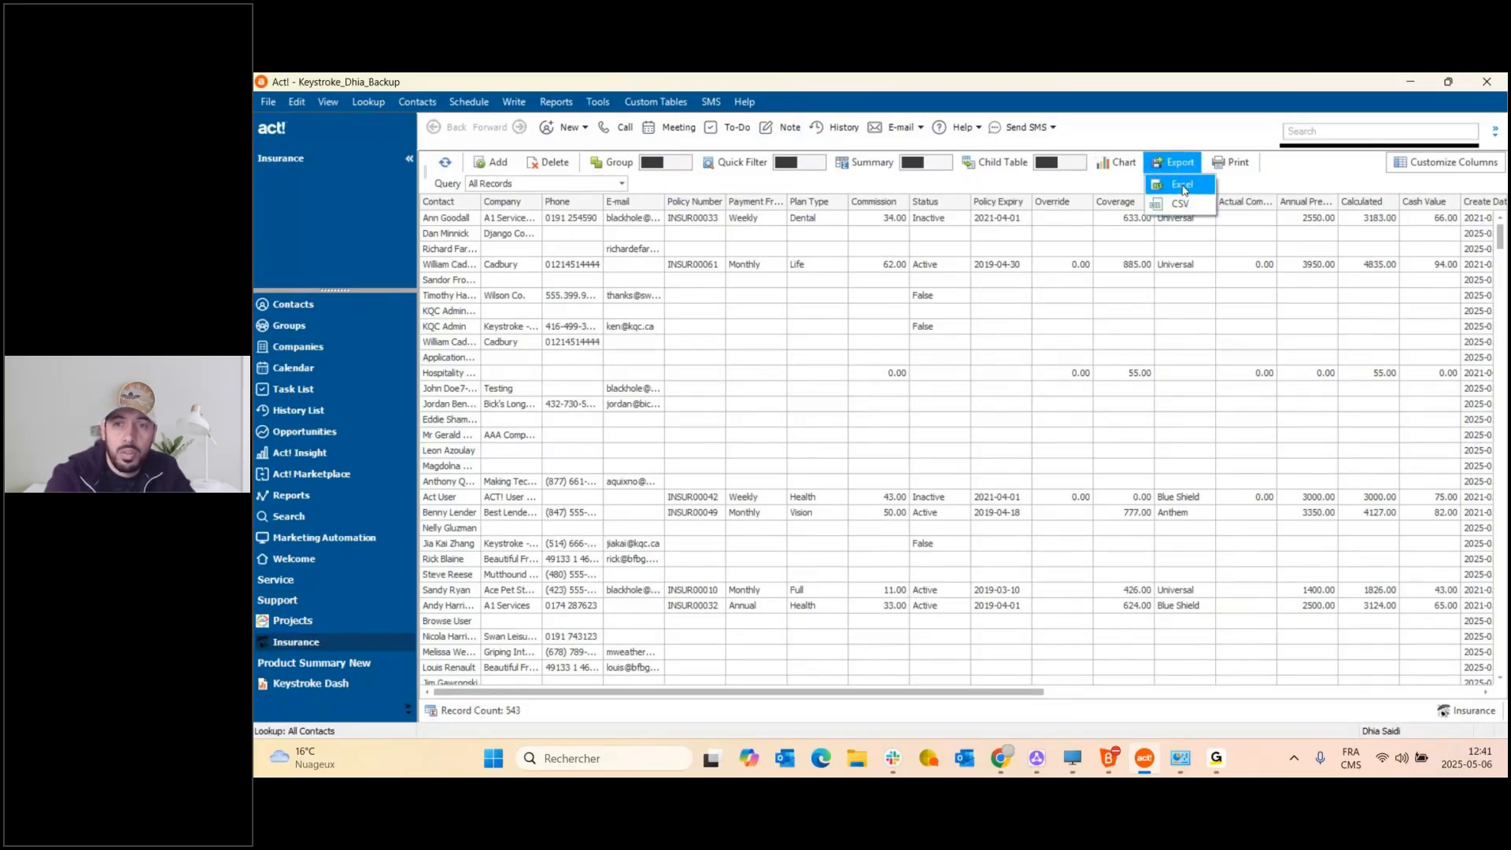
left_click(1182, 190)
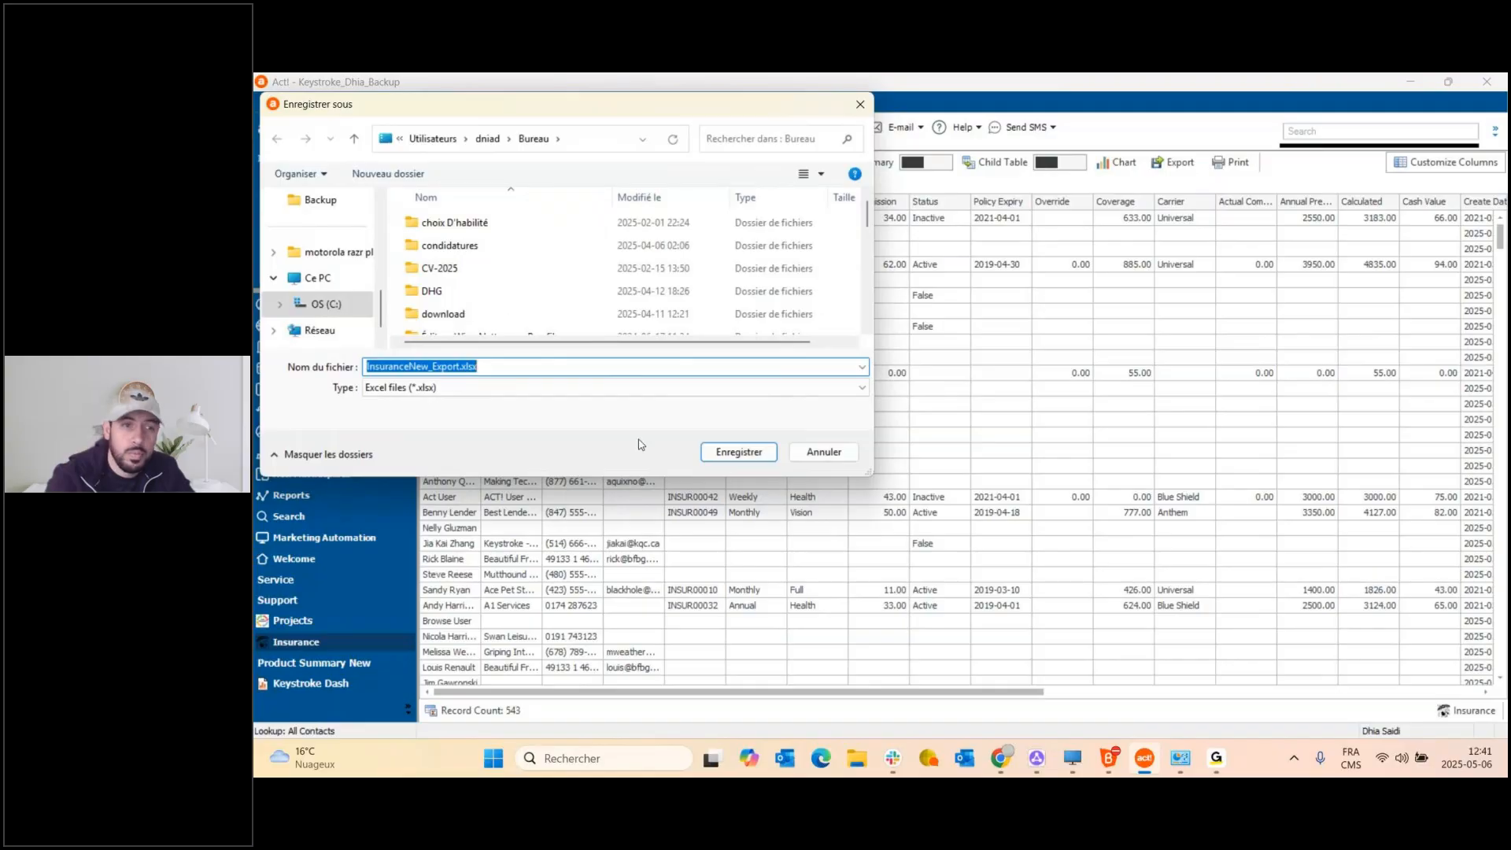
left_click(748, 461)
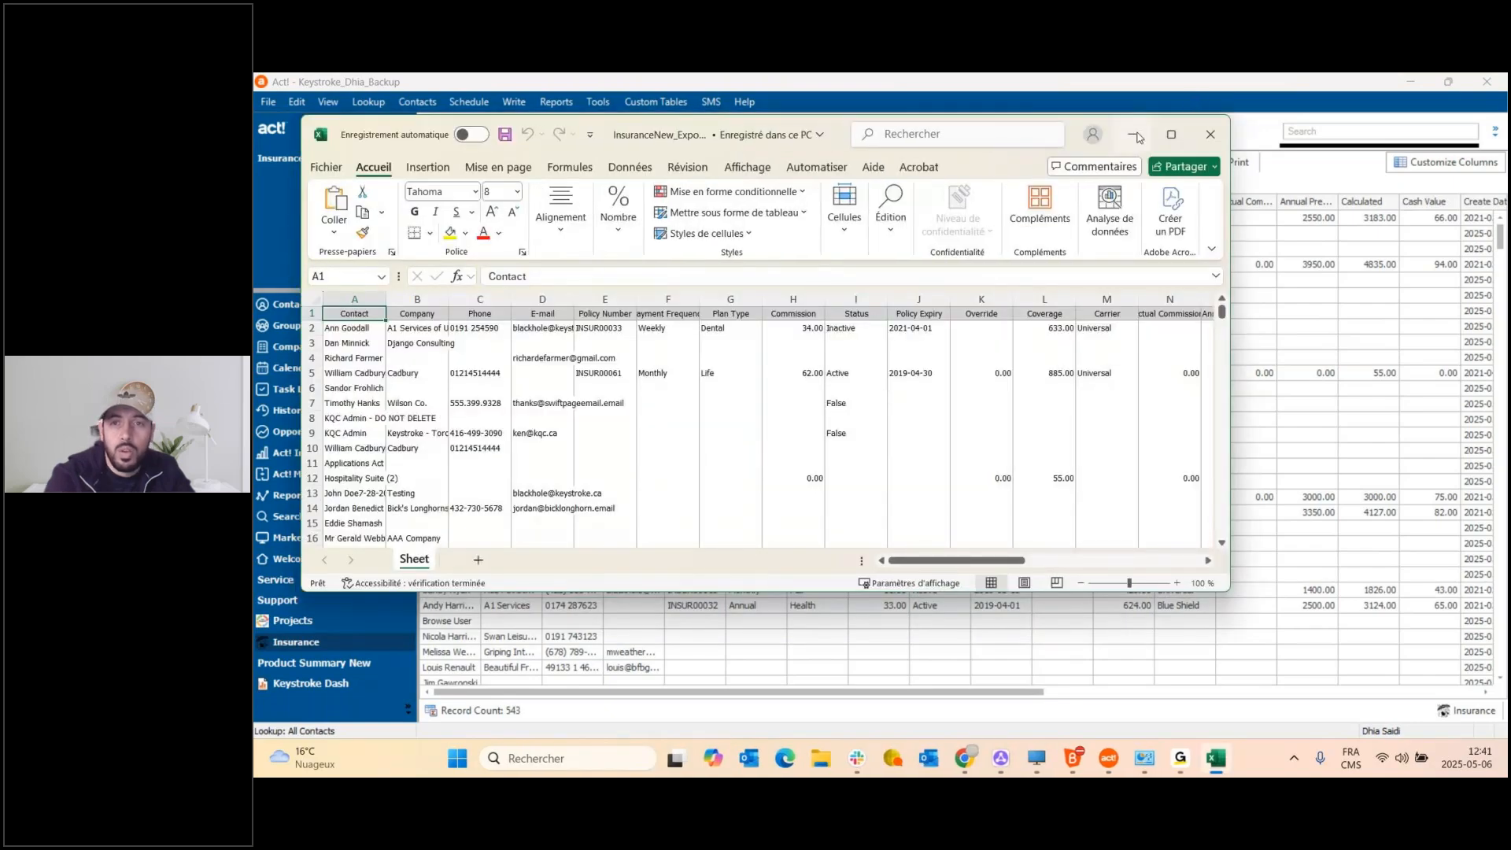
left_click(1137, 138)
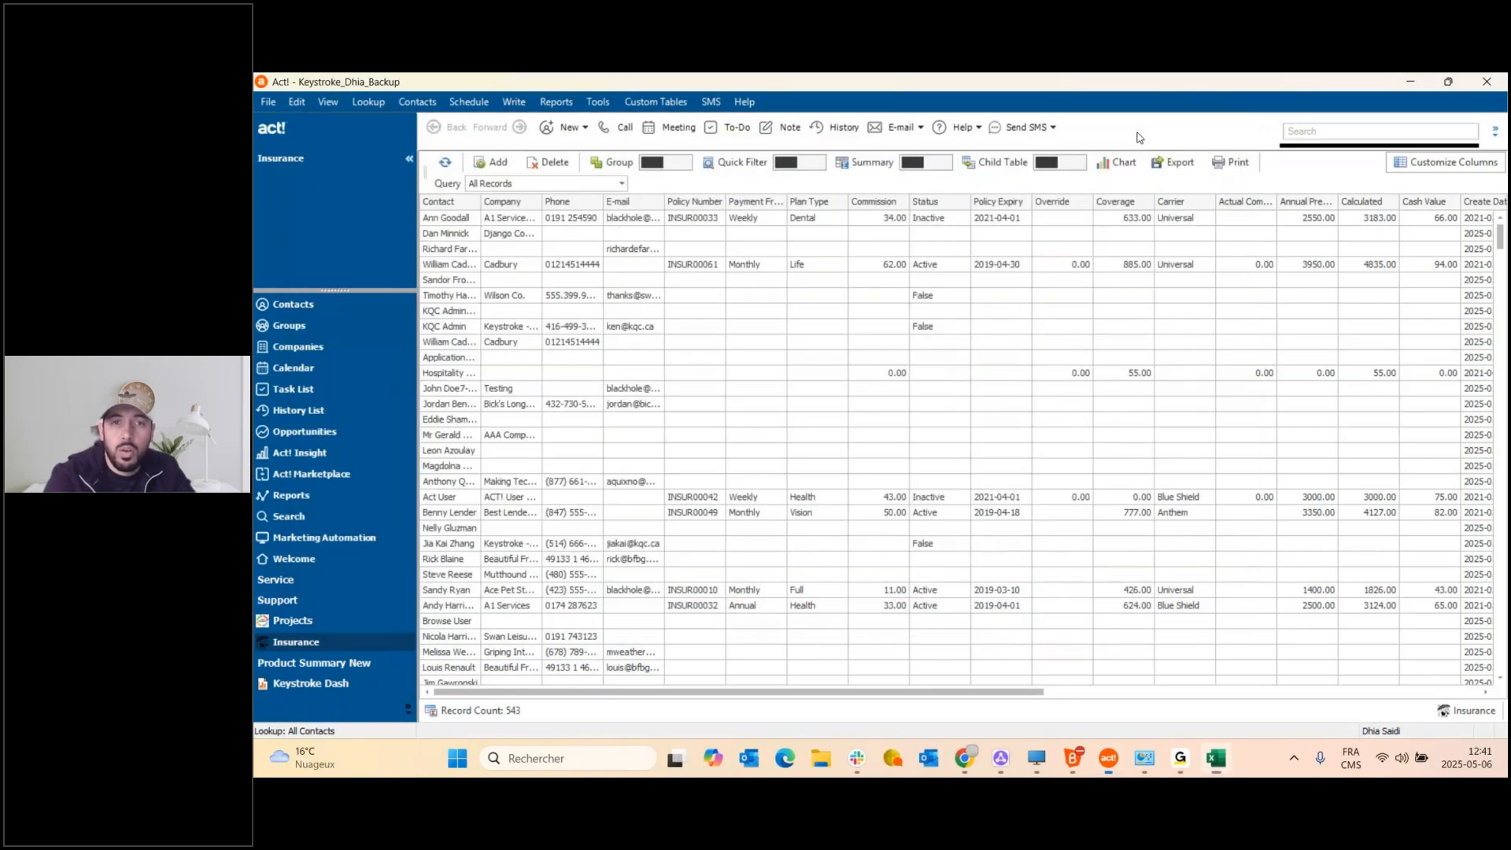
Search the Insurance list for the contact's full name and scroll through the highlighted matches.
left_click(811, 167)
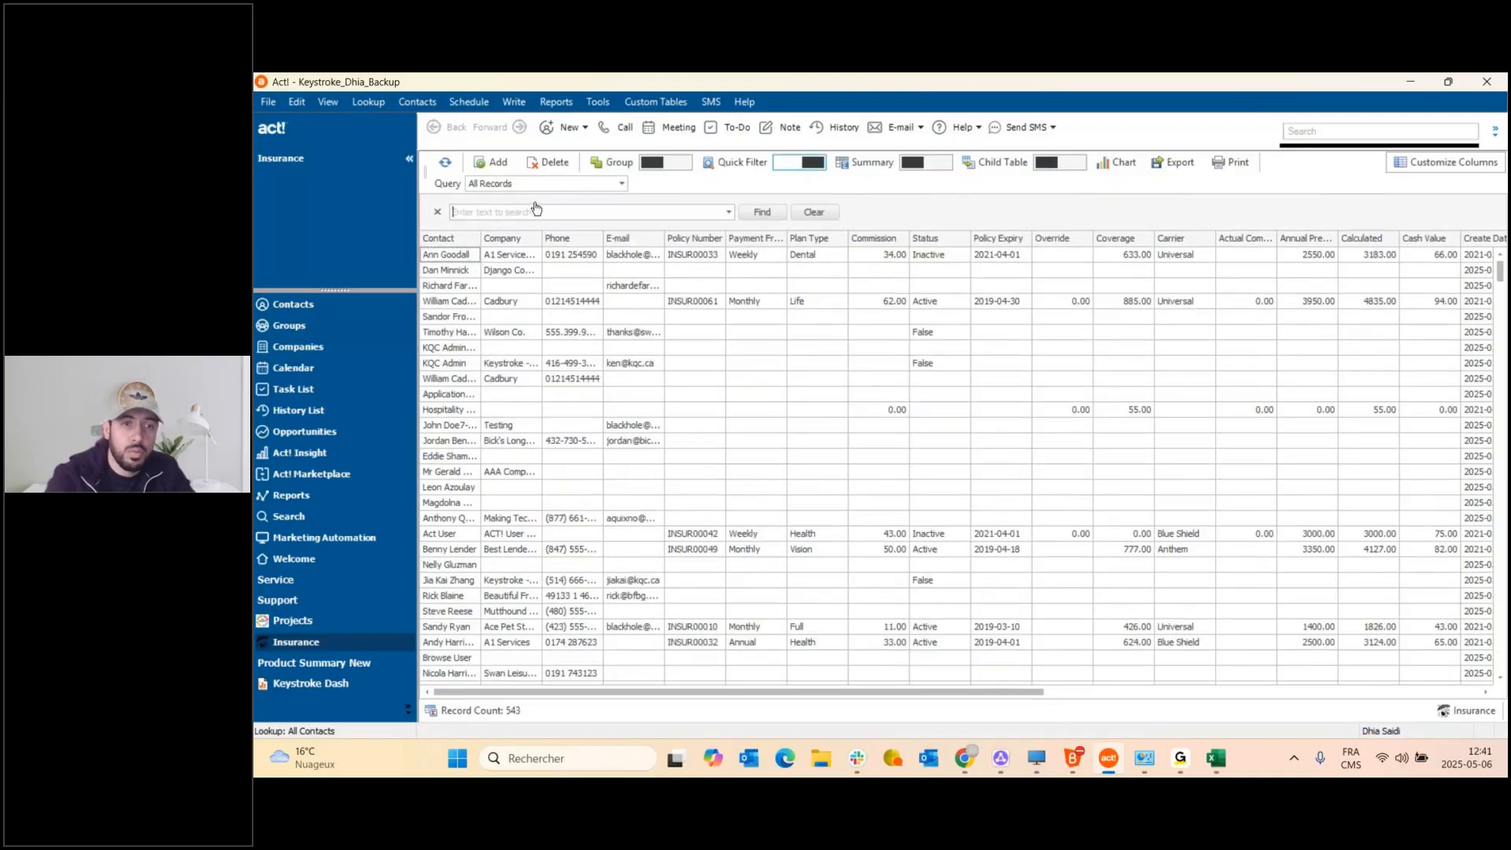
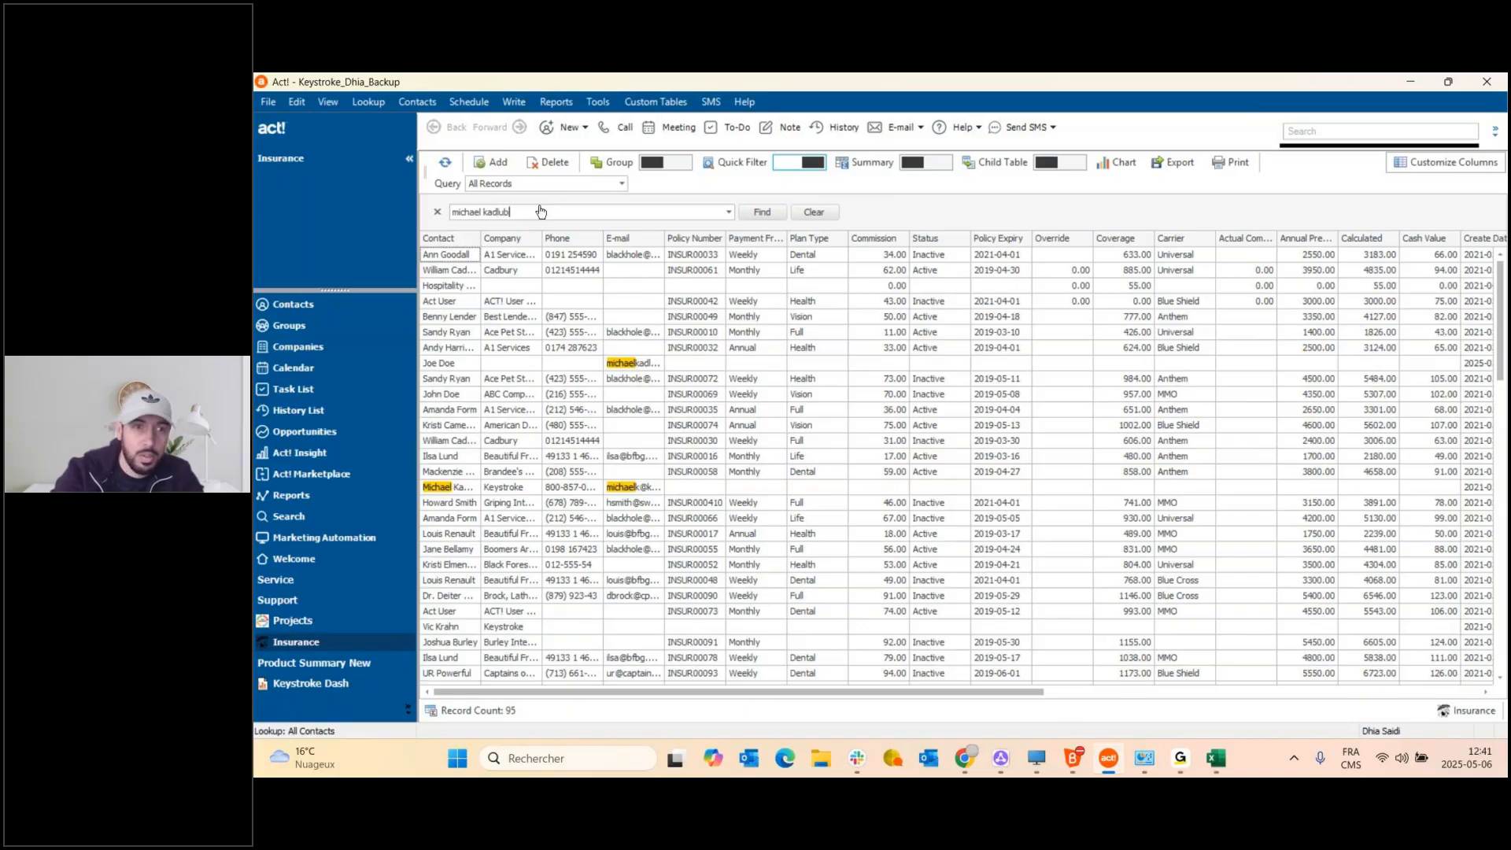
left_click(760, 213)
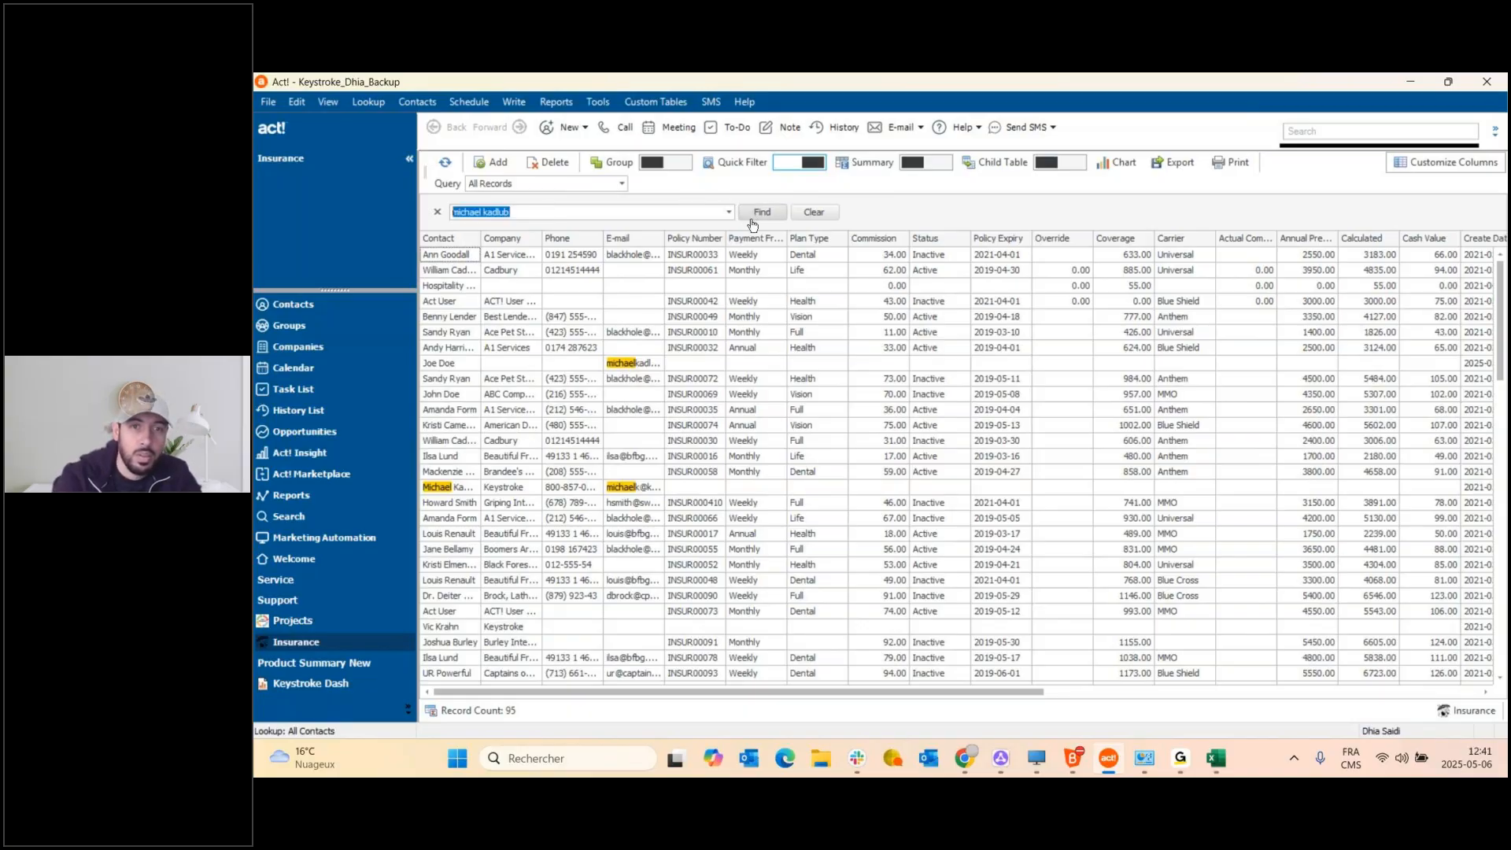
scroll(673, 425, "down", 5)
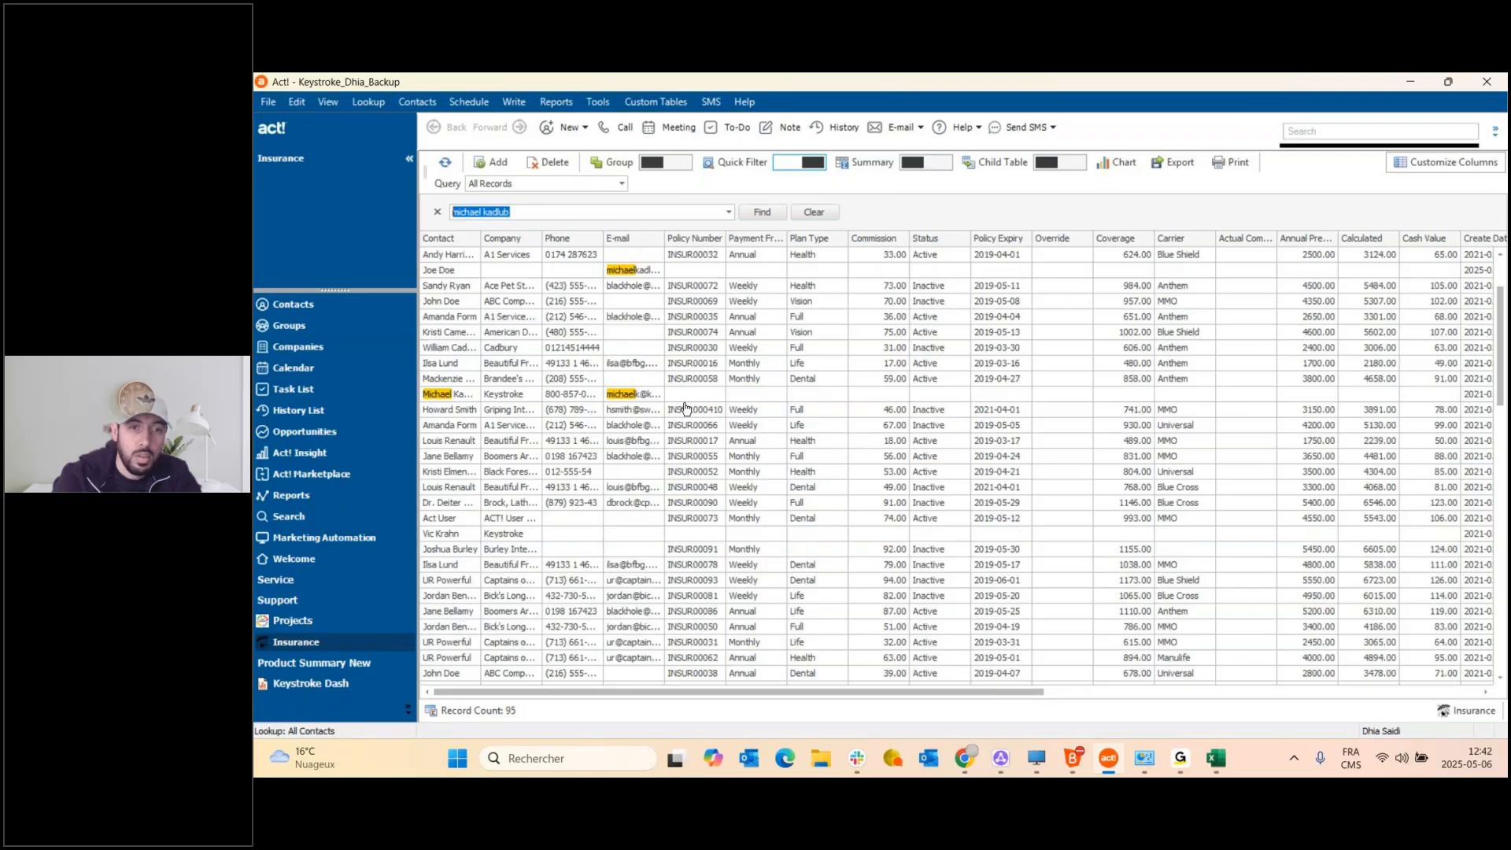
scroll(638, 437, "up", 5)
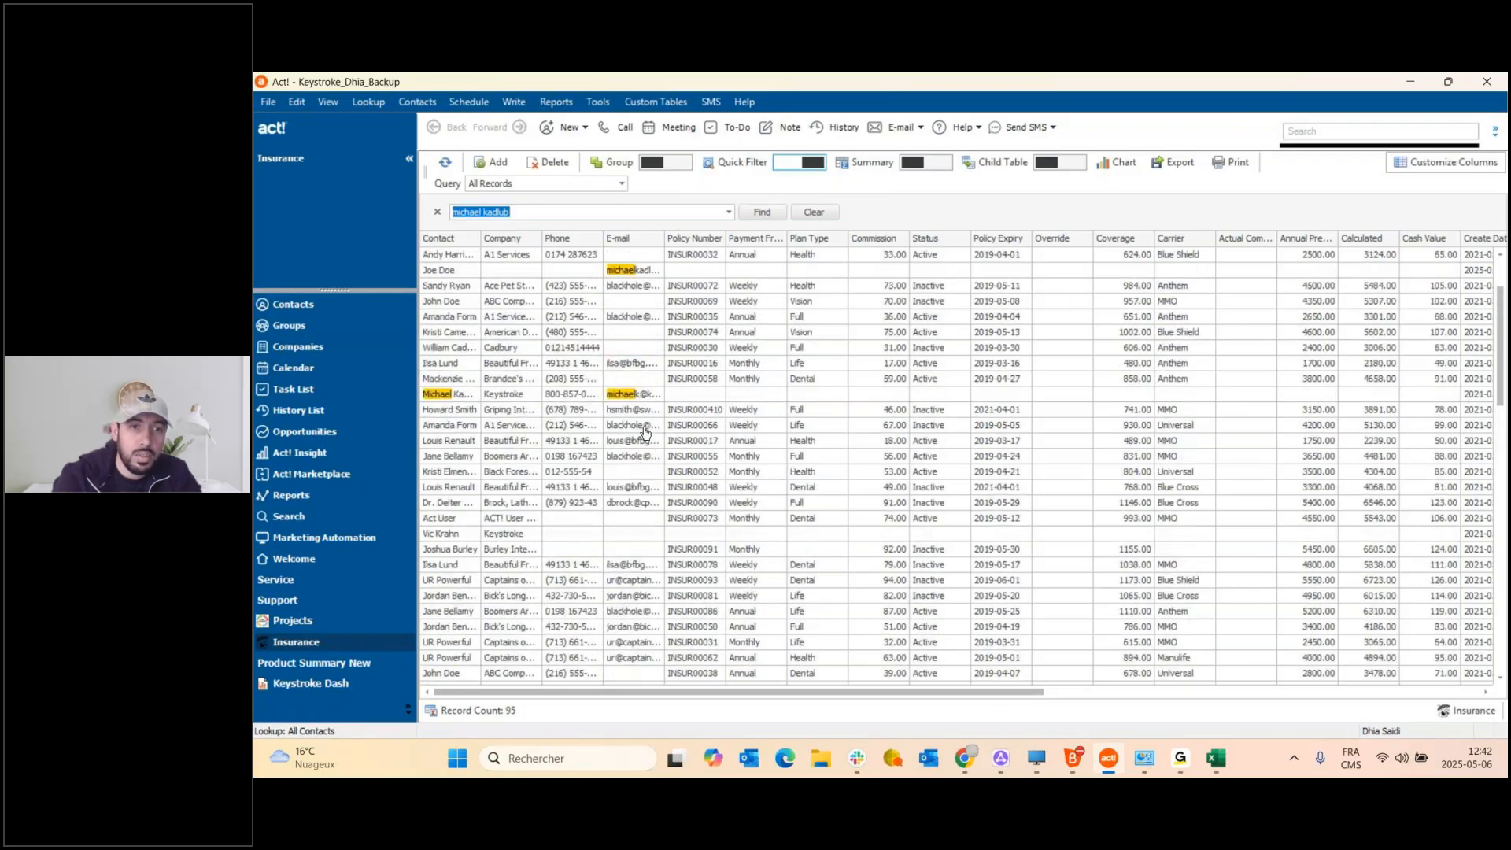
mouse_move(756, 694)
left_mouse_down()
mouse_move(1203, 697)
mouse_move(767, 697)
left_mouse_up()
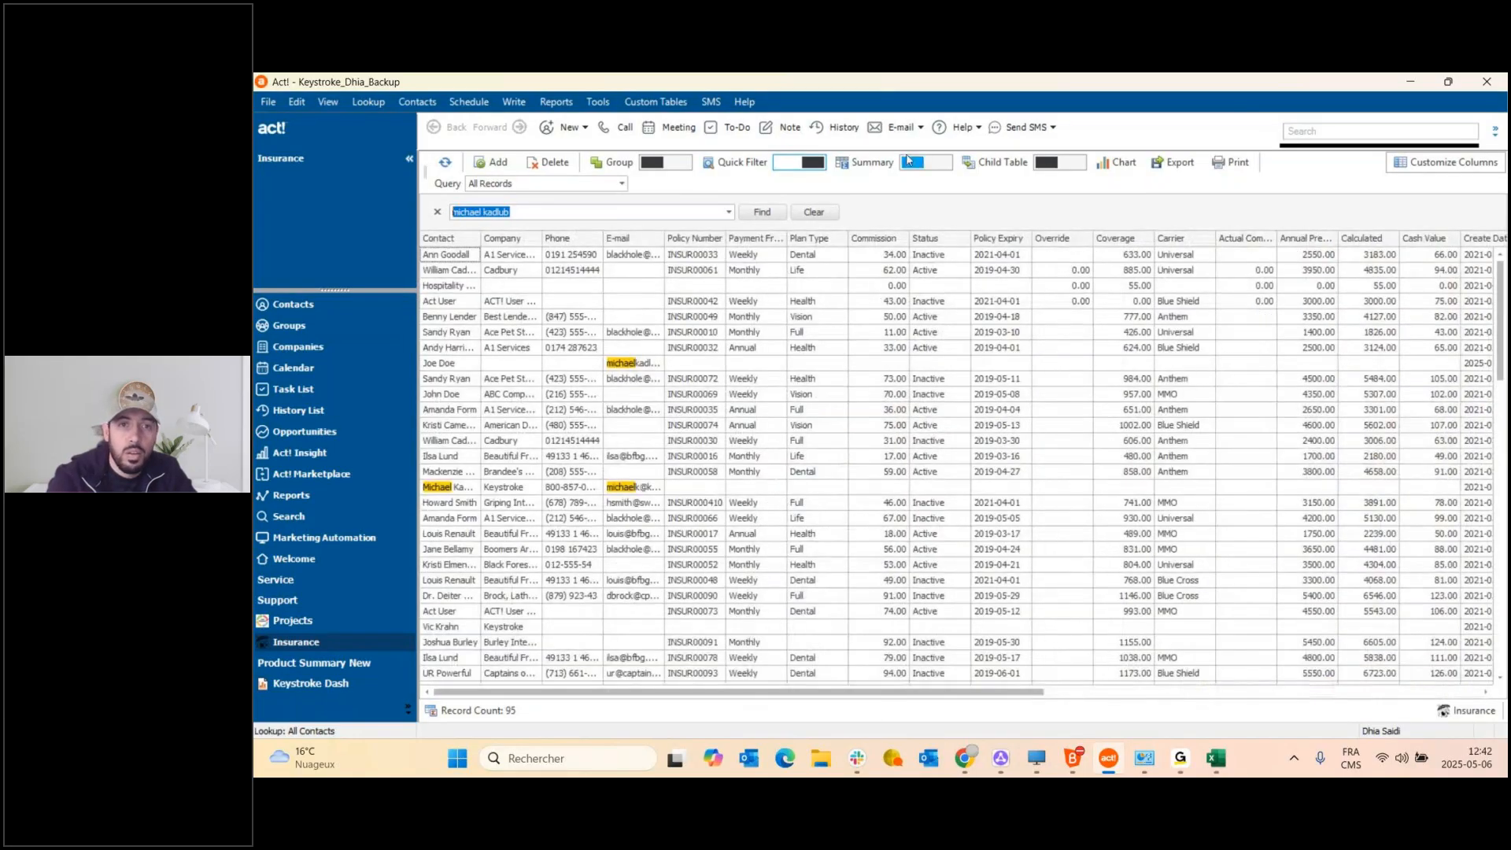
left_click(643, 103)
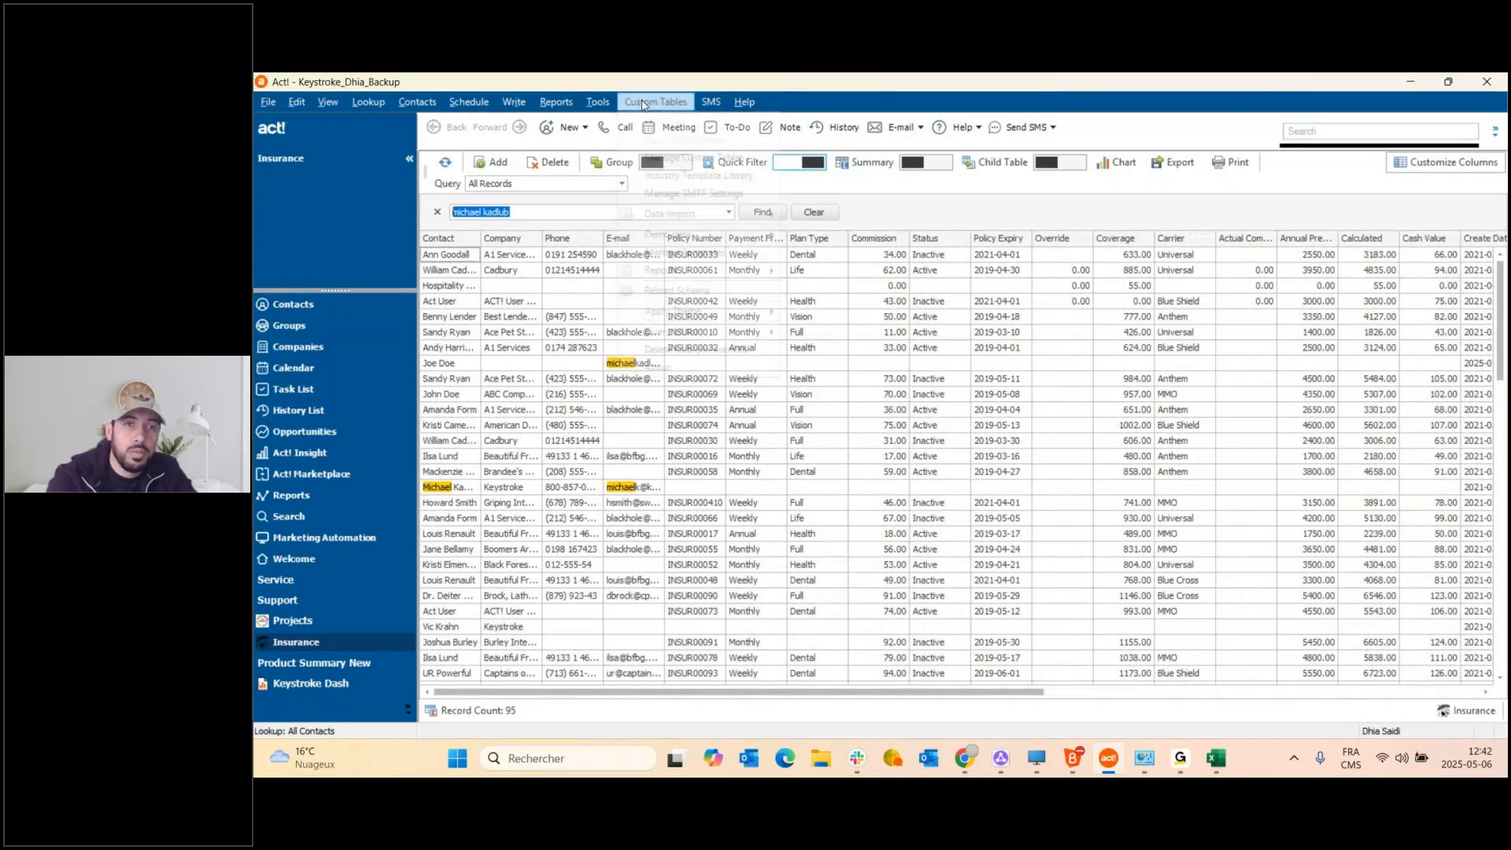
Open the Insurance Query Editor and add a new condition on the Status field.
mouse_move(723, 334)
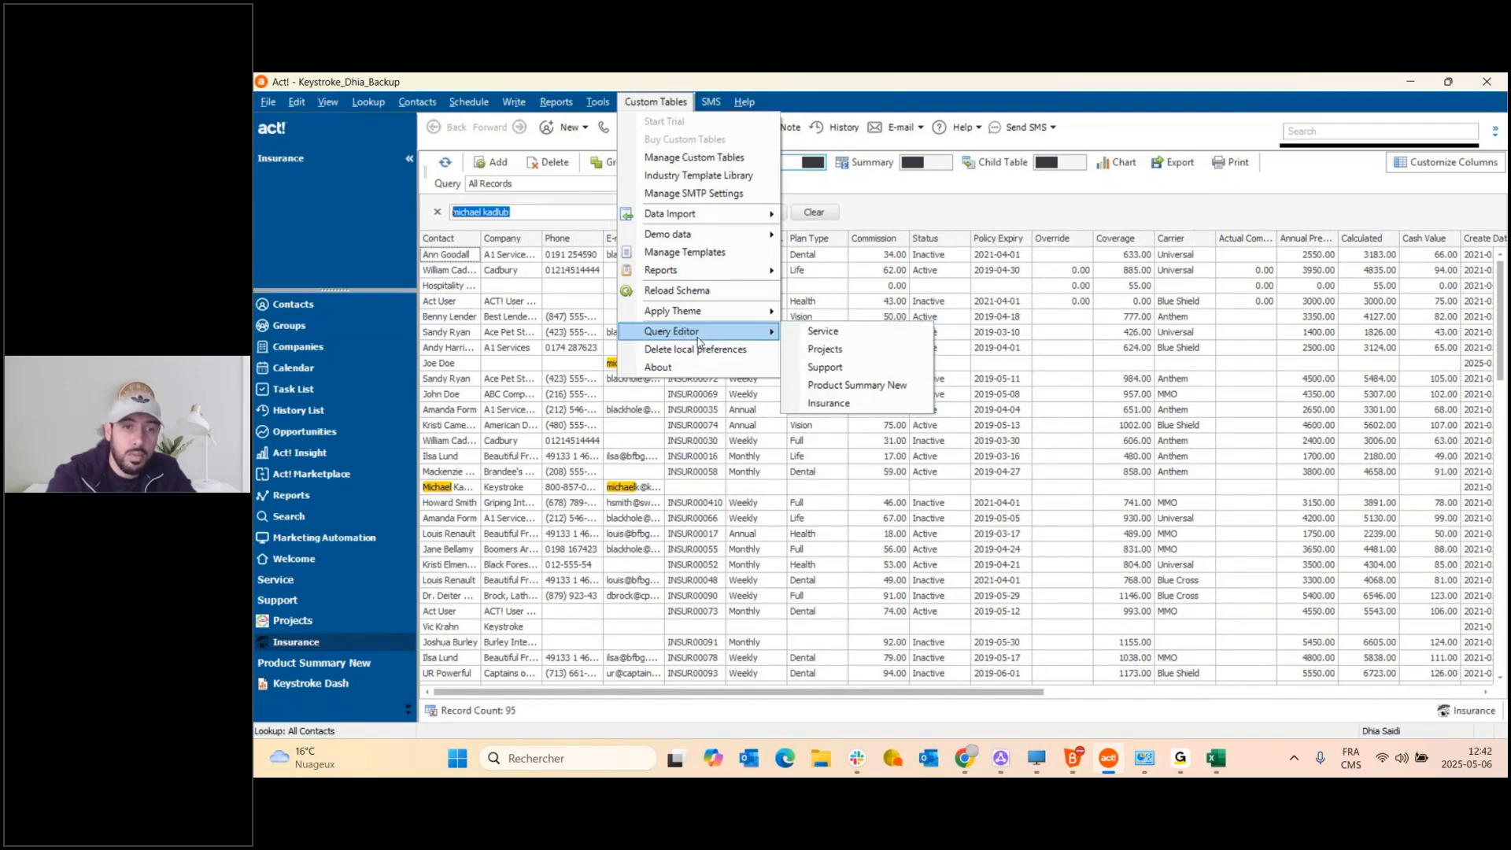
left_click(842, 410)
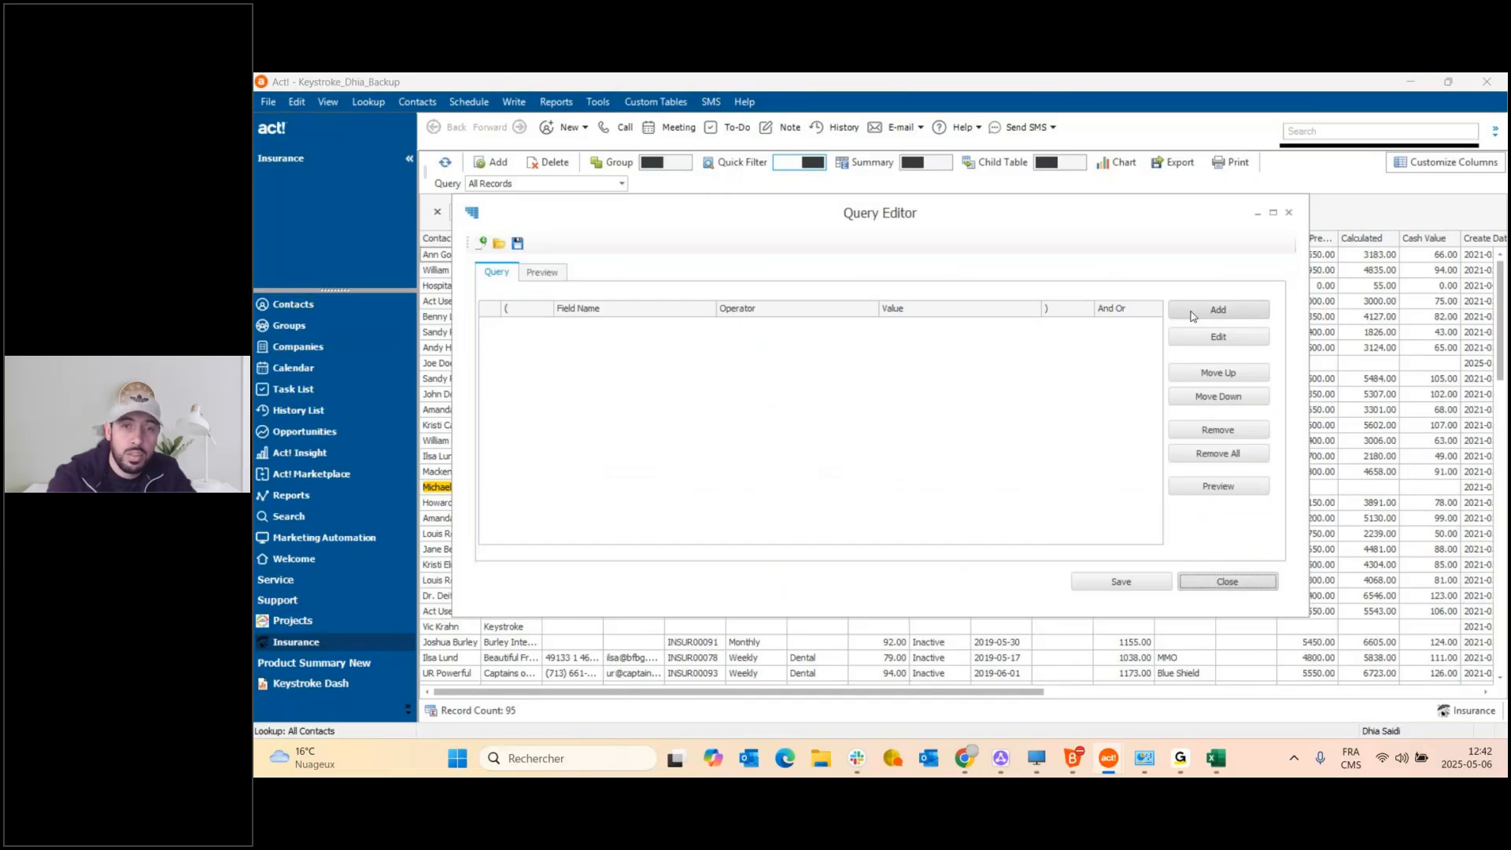
left_click(1218, 312)
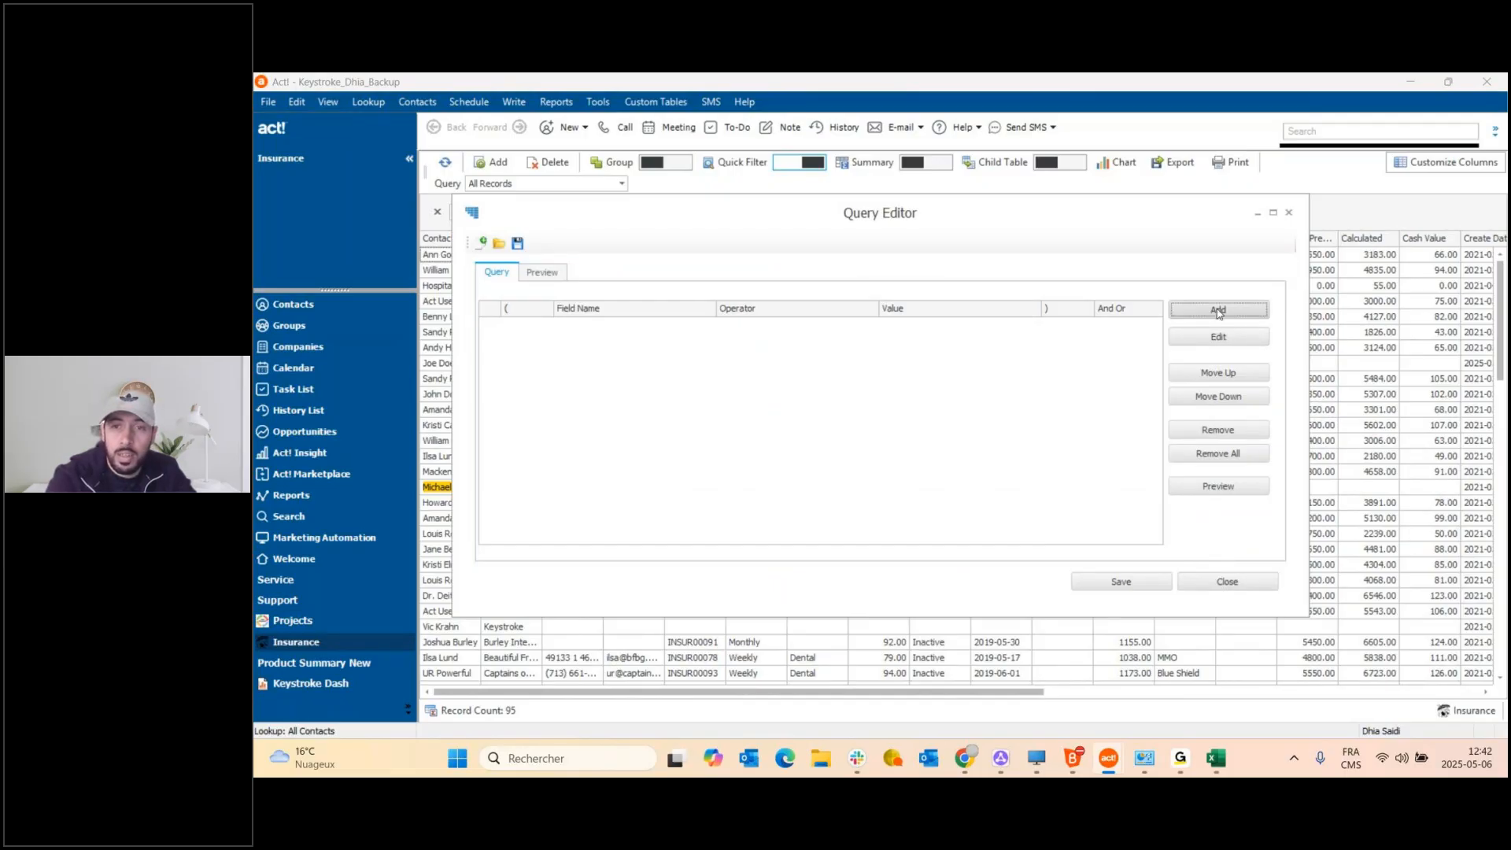
left_click(785, 398)
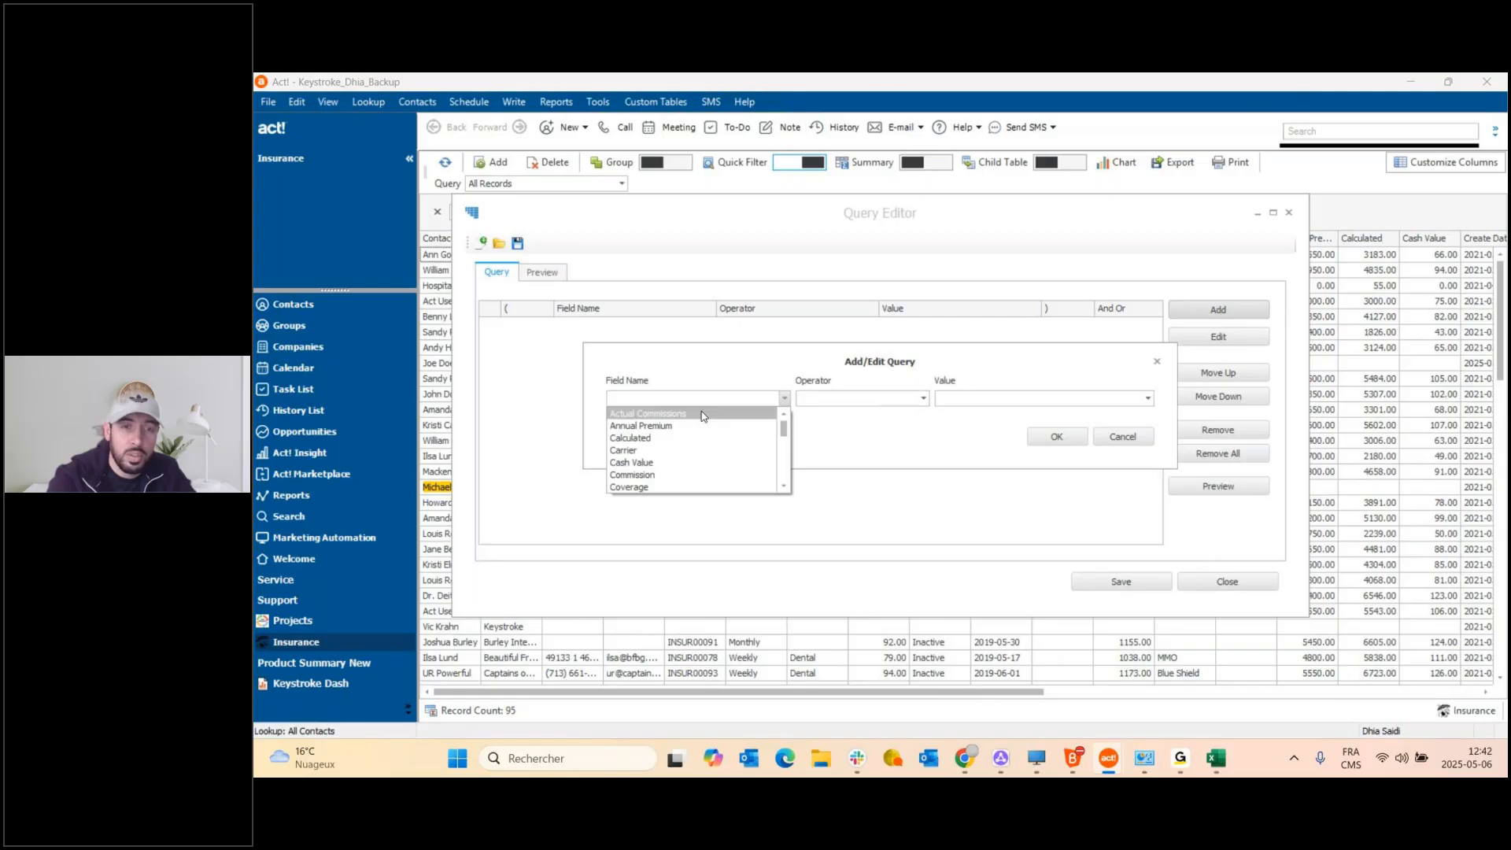
type("sta")
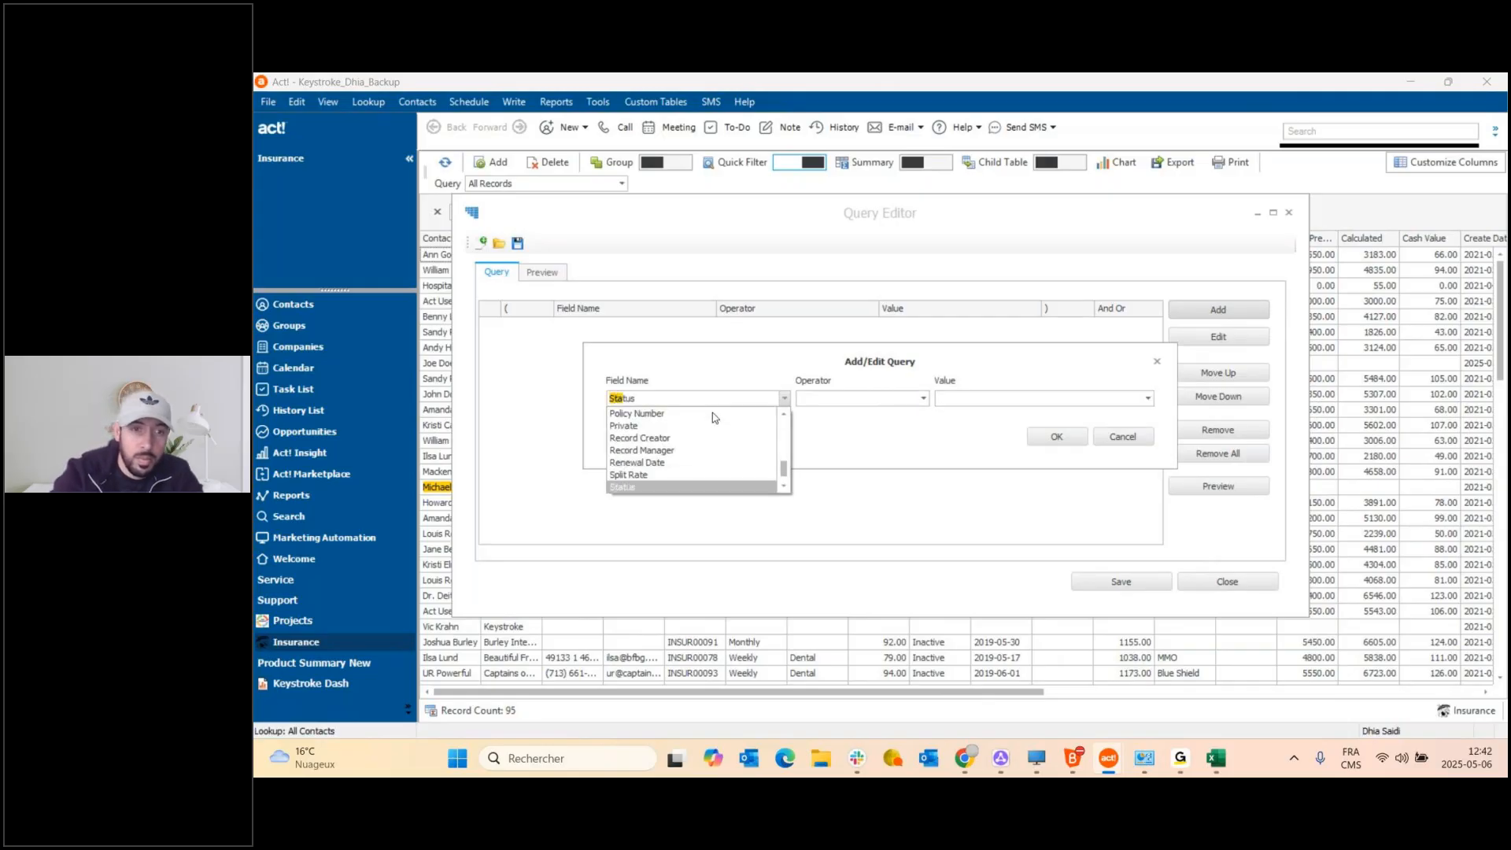
left_click(701, 490)
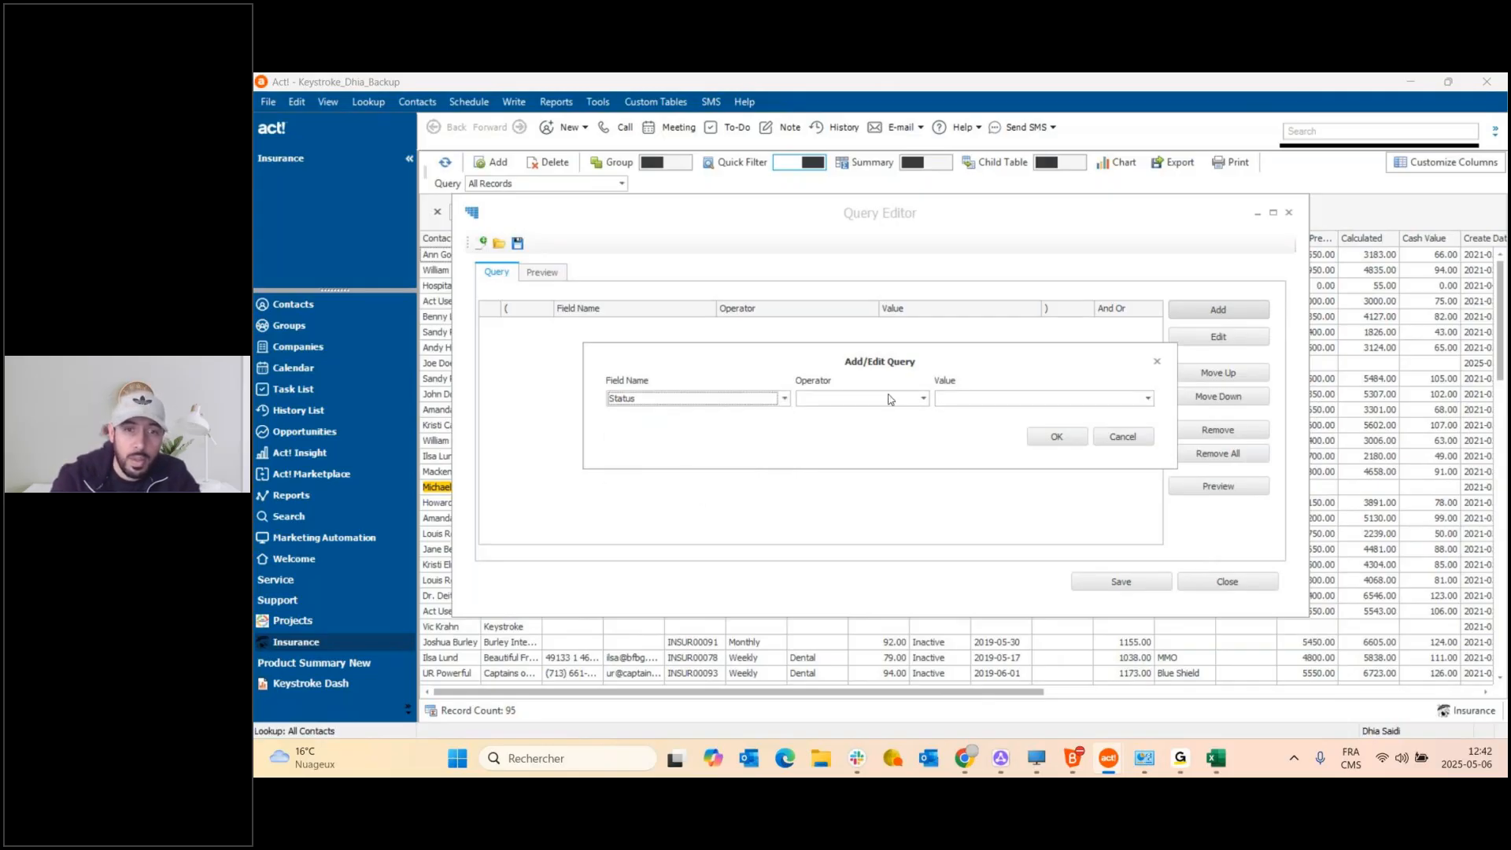
Set the condition to Status Equal To Active and preview the matching records.
left_click(922, 398)
left_click(905, 410)
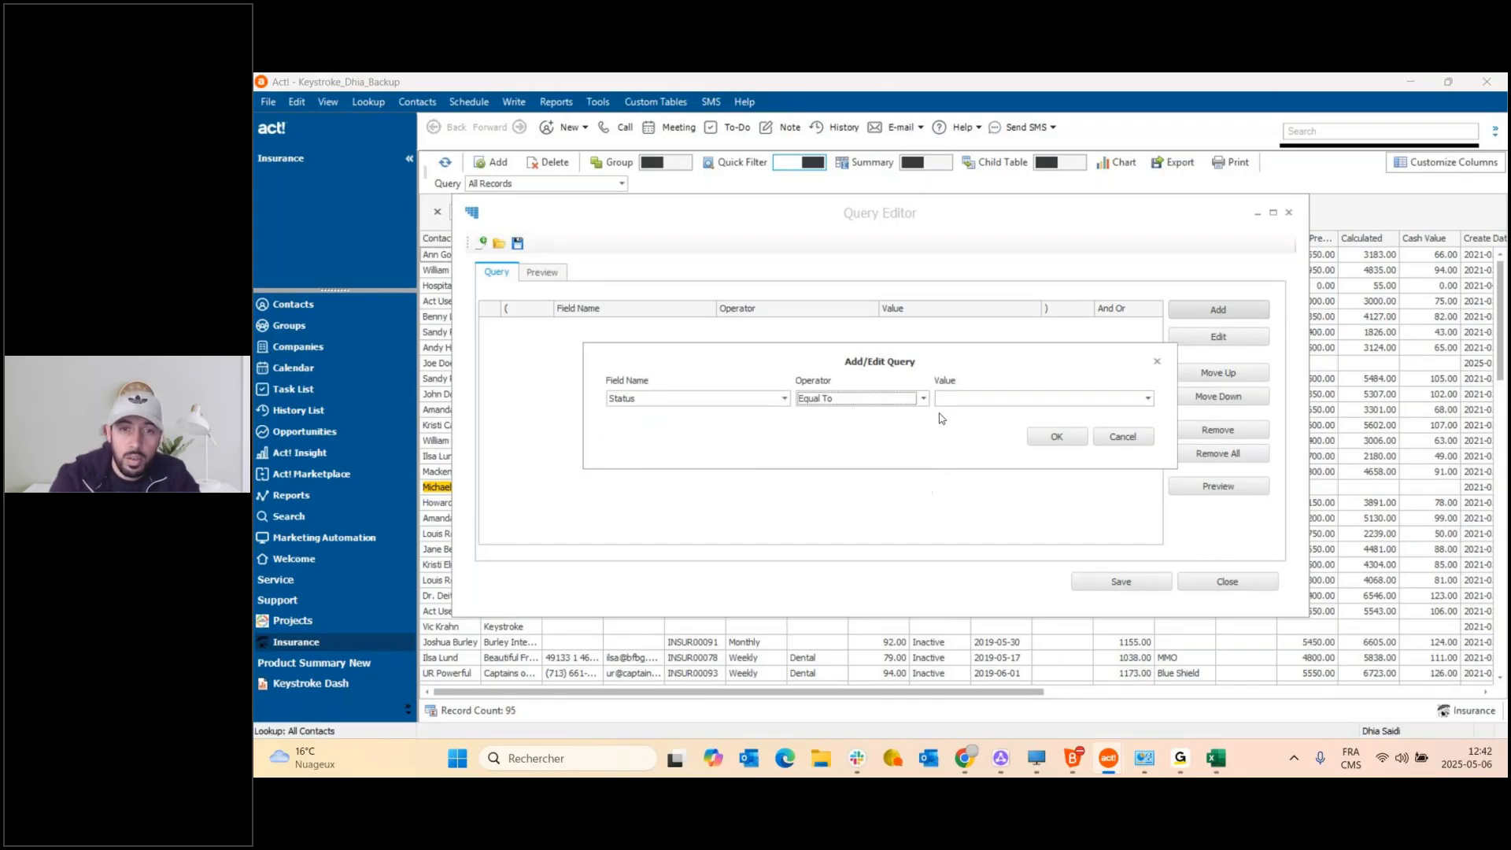
left_click(1147, 398)
left_click(1002, 397)
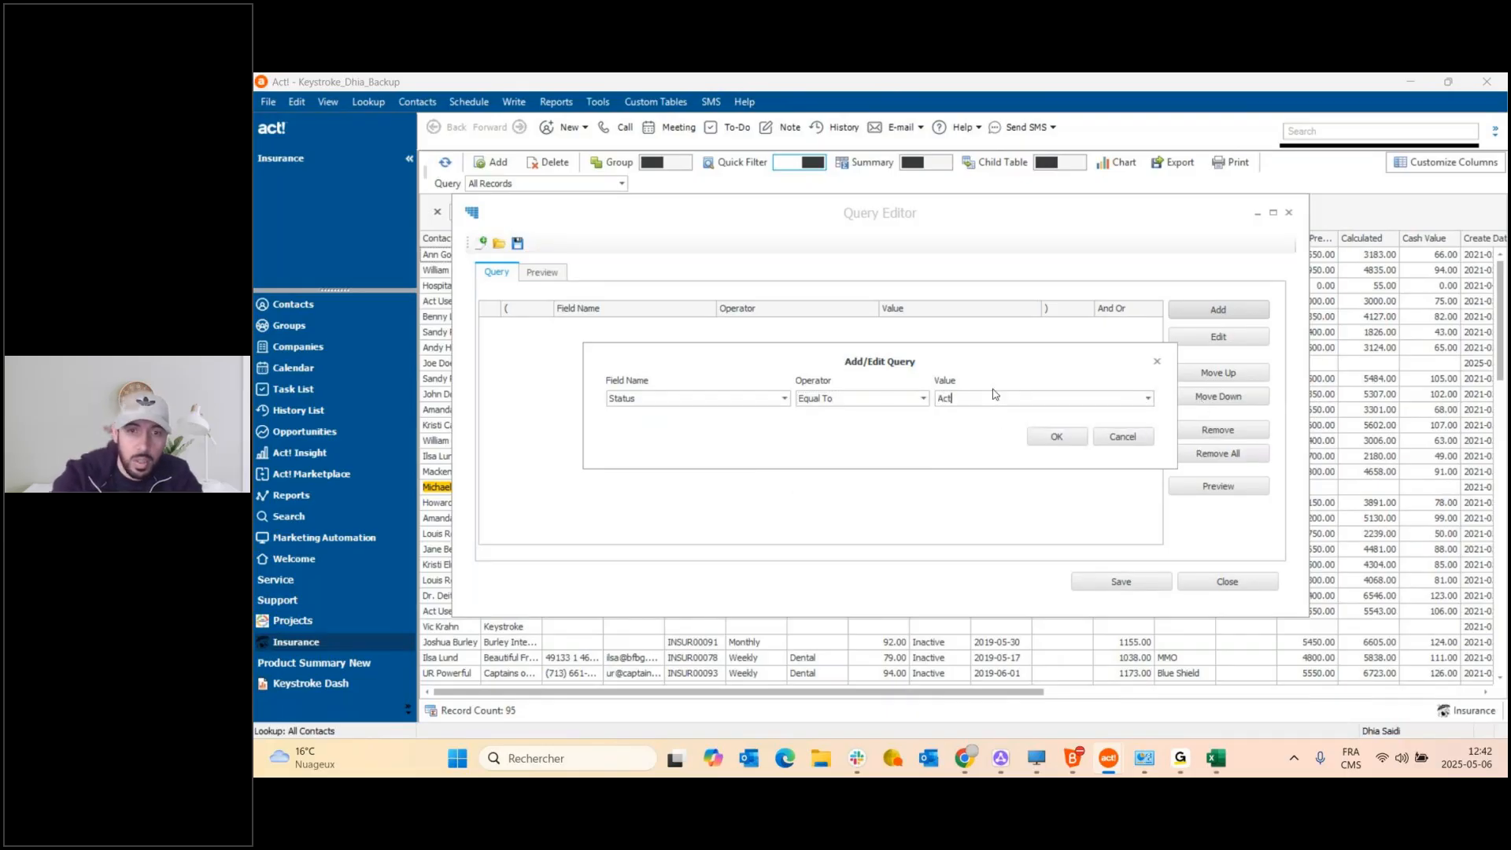
left_click(1057, 436)
left_click(1188, 488)
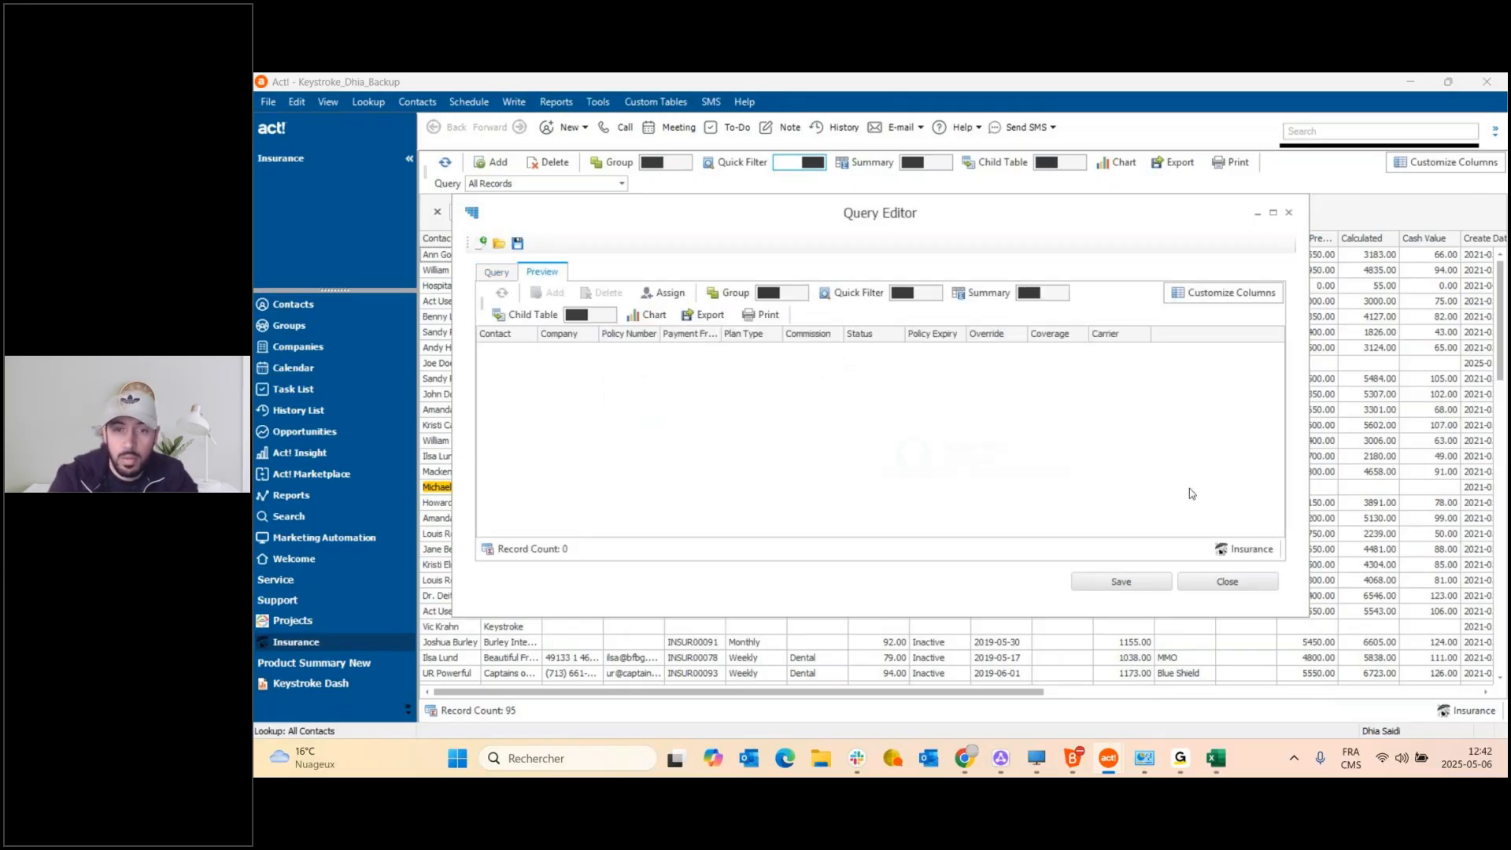
Save the query as 'Statut active', close the Query Editor and refresh the Insurance list.
left_click(1111, 586)
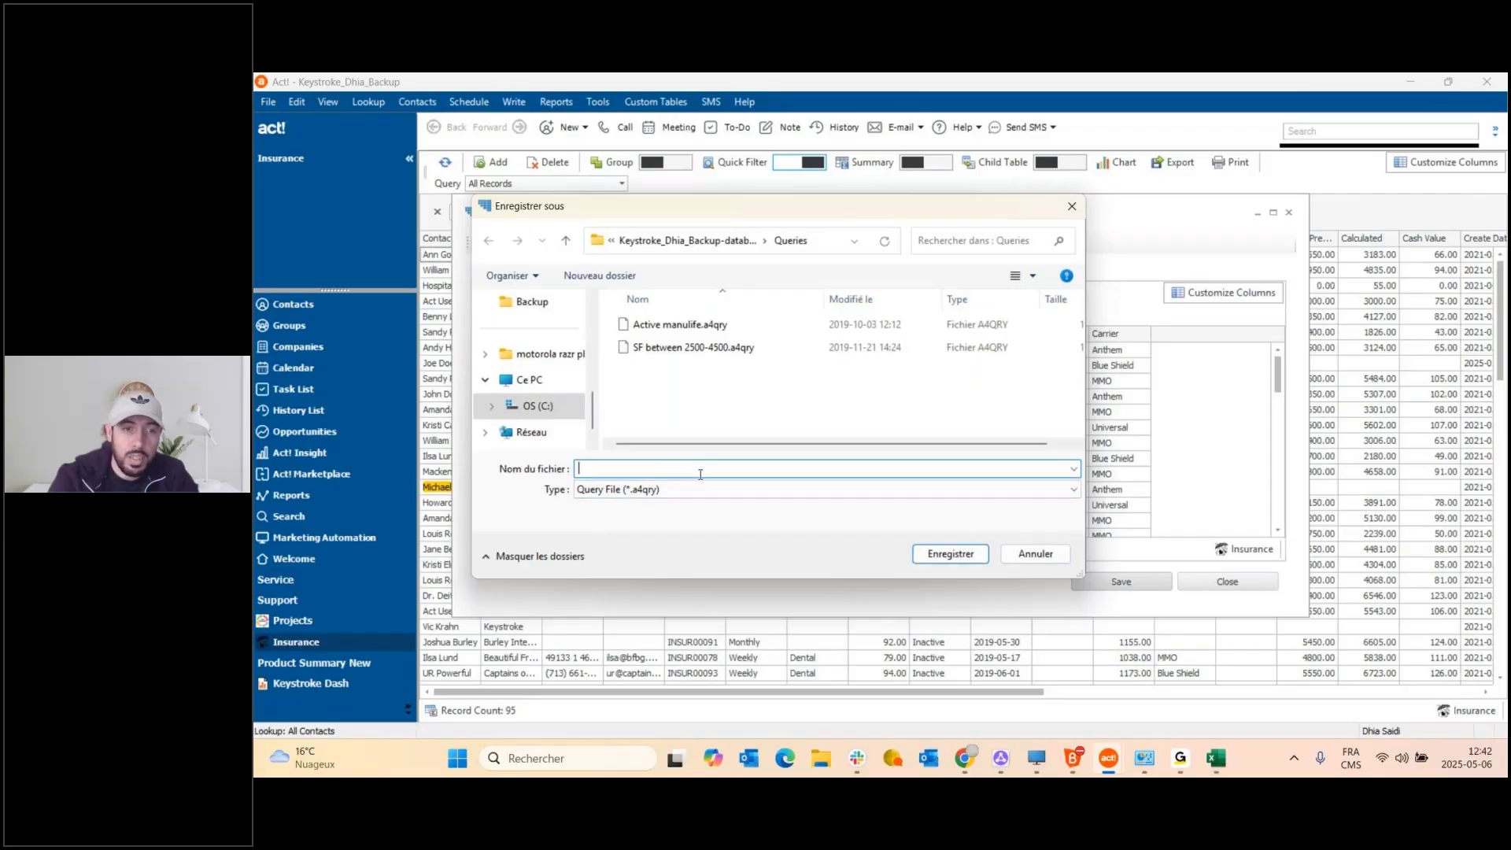
type("Statut active")
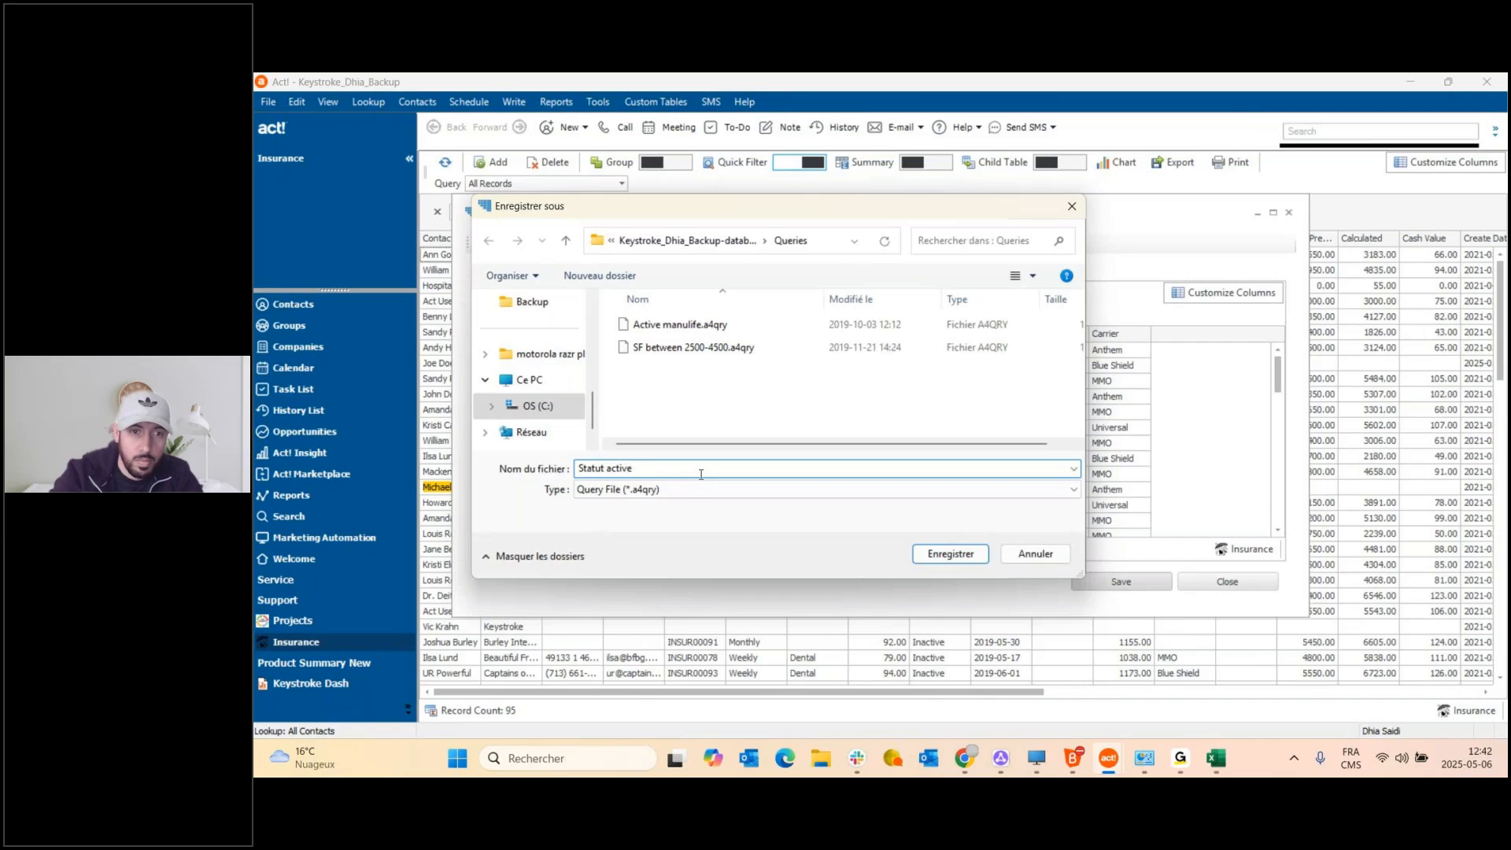
left_click(955, 554)
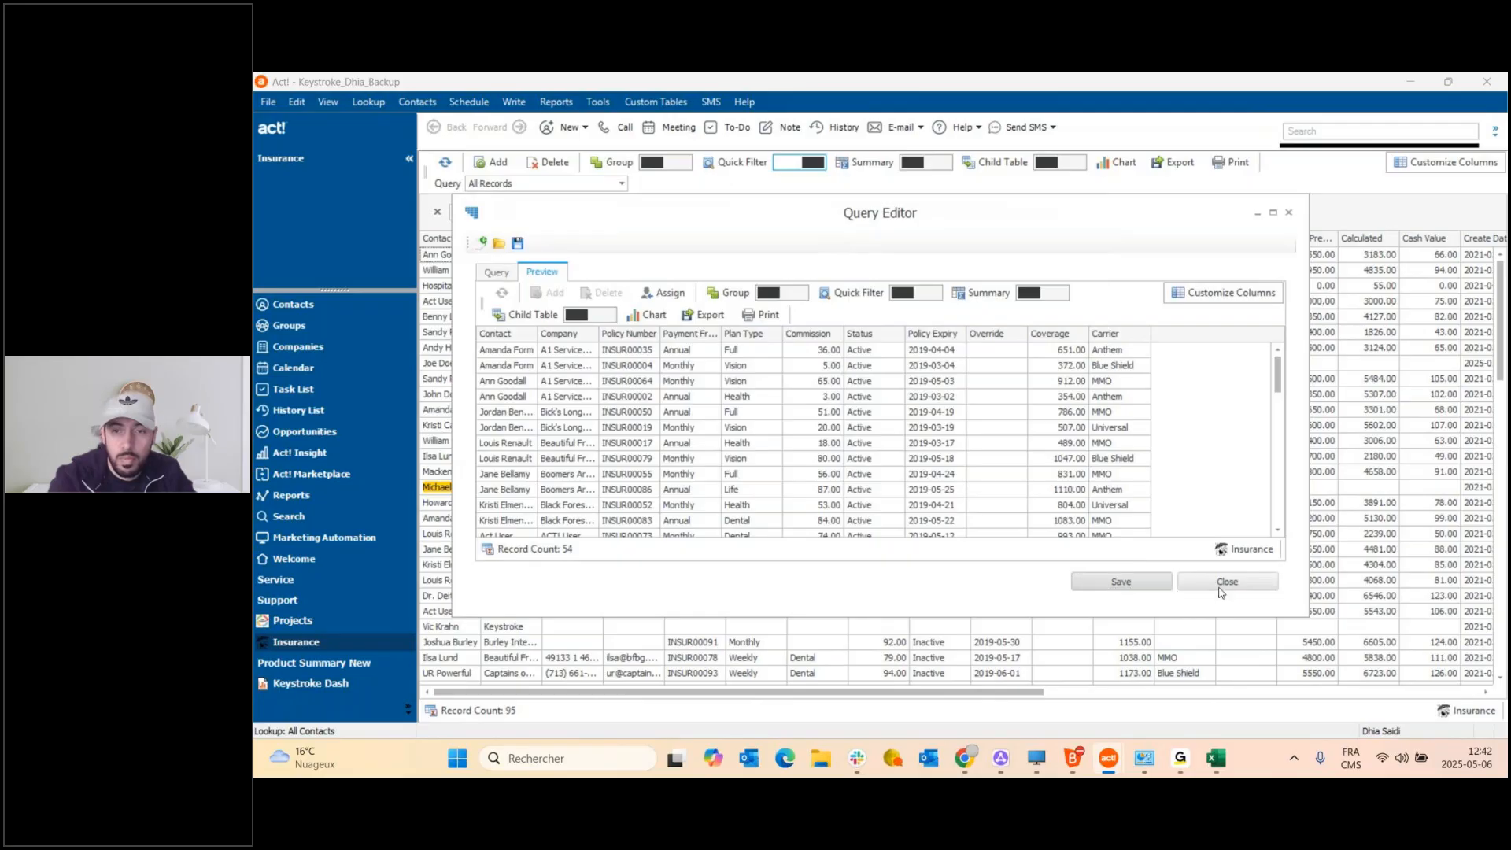
left_click(1120, 580)
left_click(1058, 555)
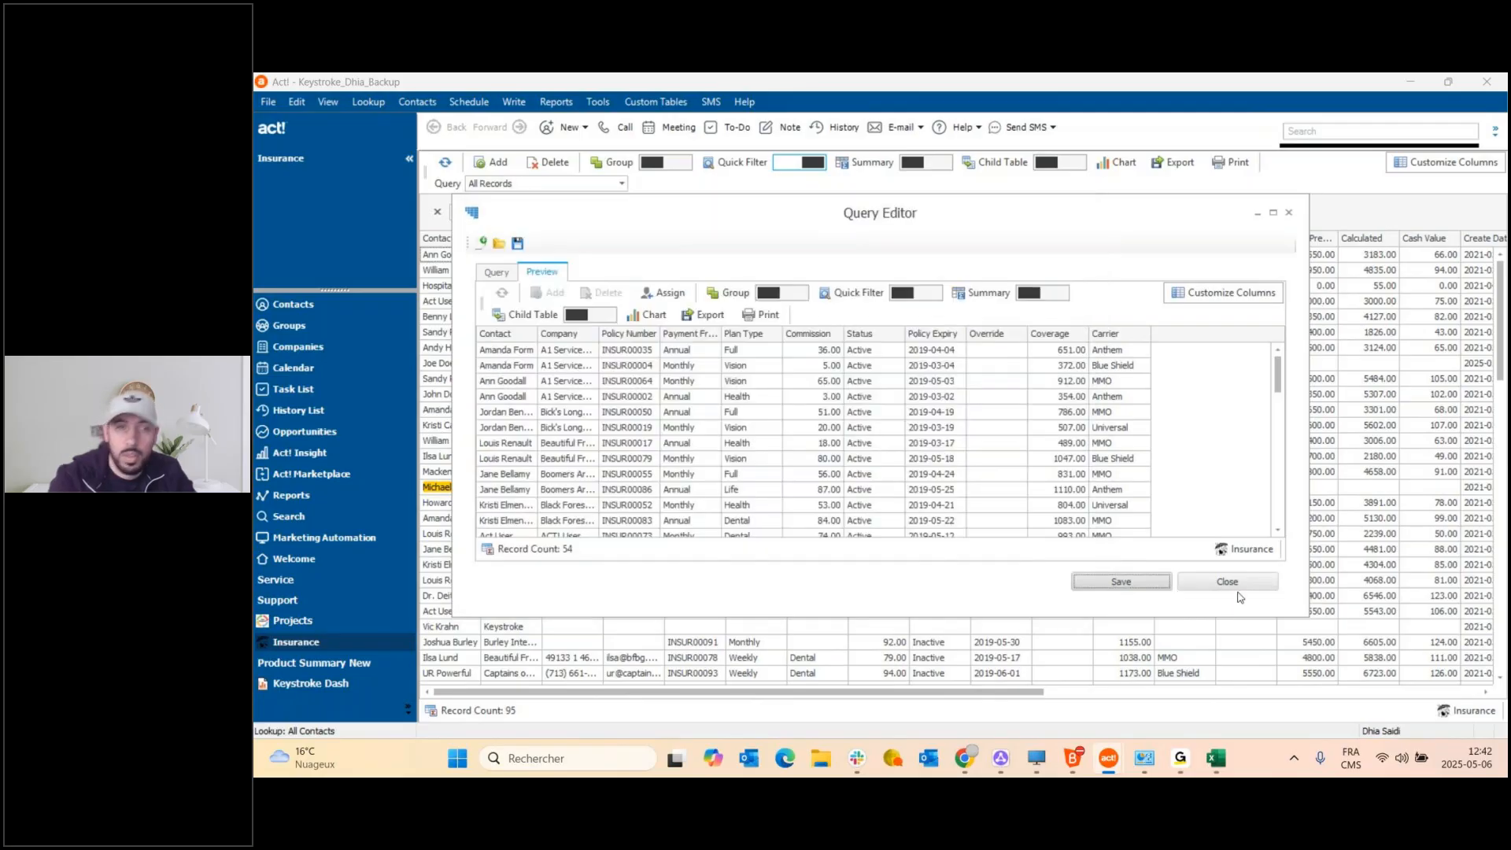
left_click(1234, 586)
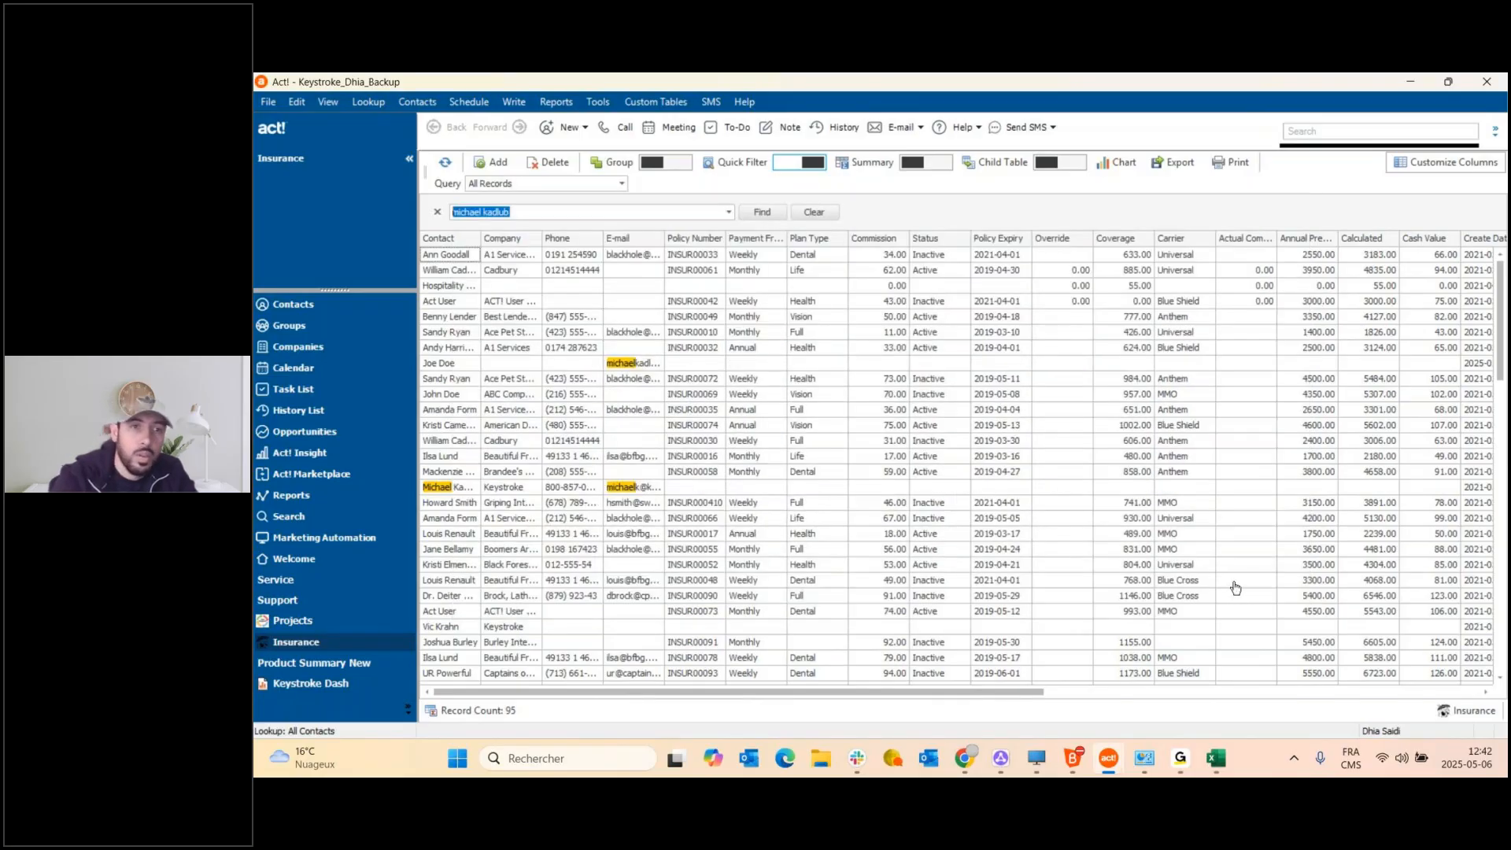
left_click(445, 163)
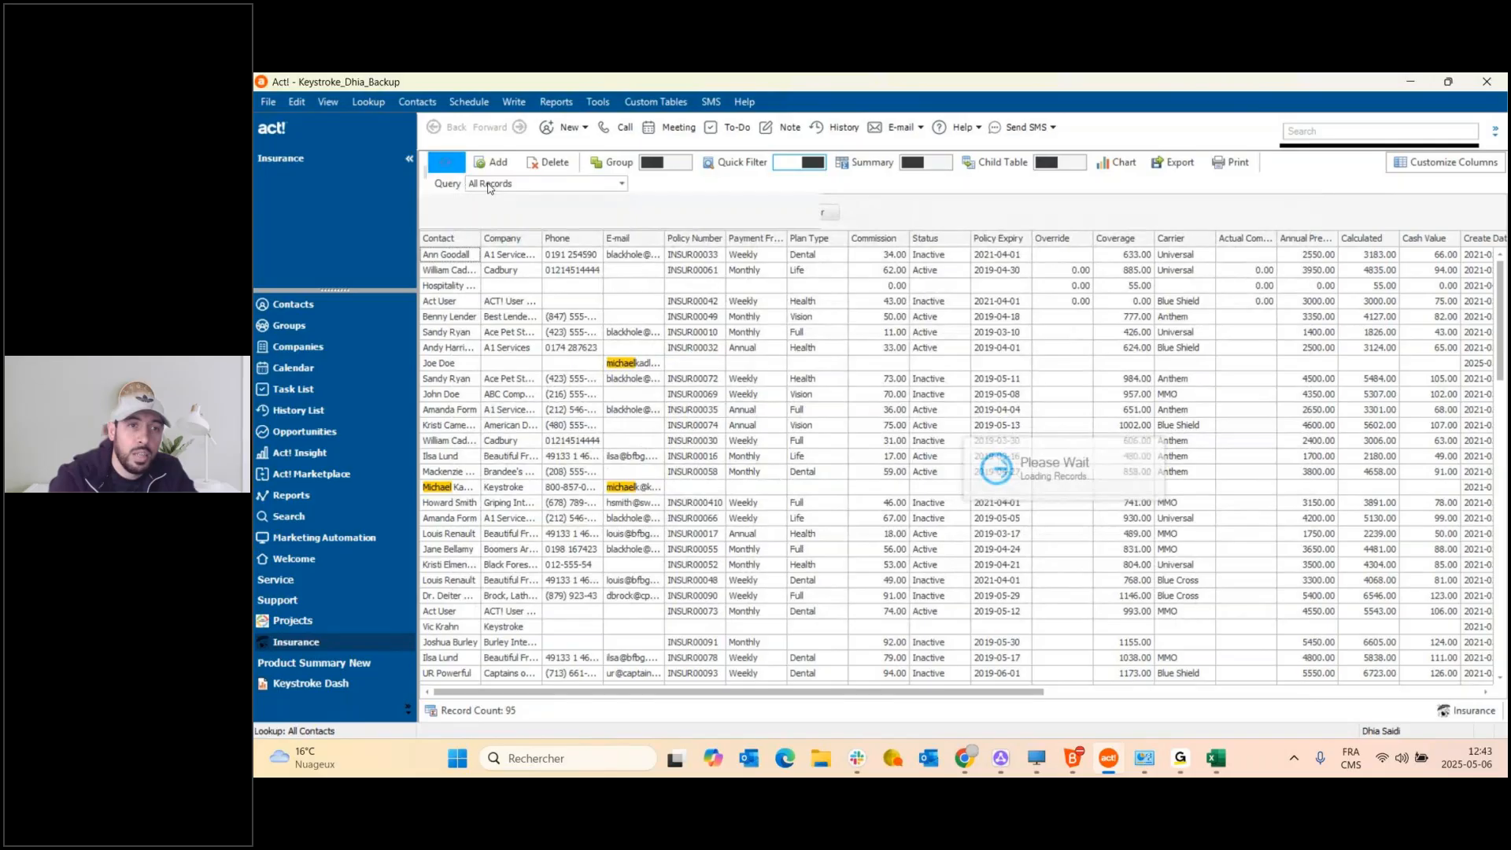
Apply the saved 'Statut active' query to the Insurance list and scroll through the active policies.
left_click(621, 184)
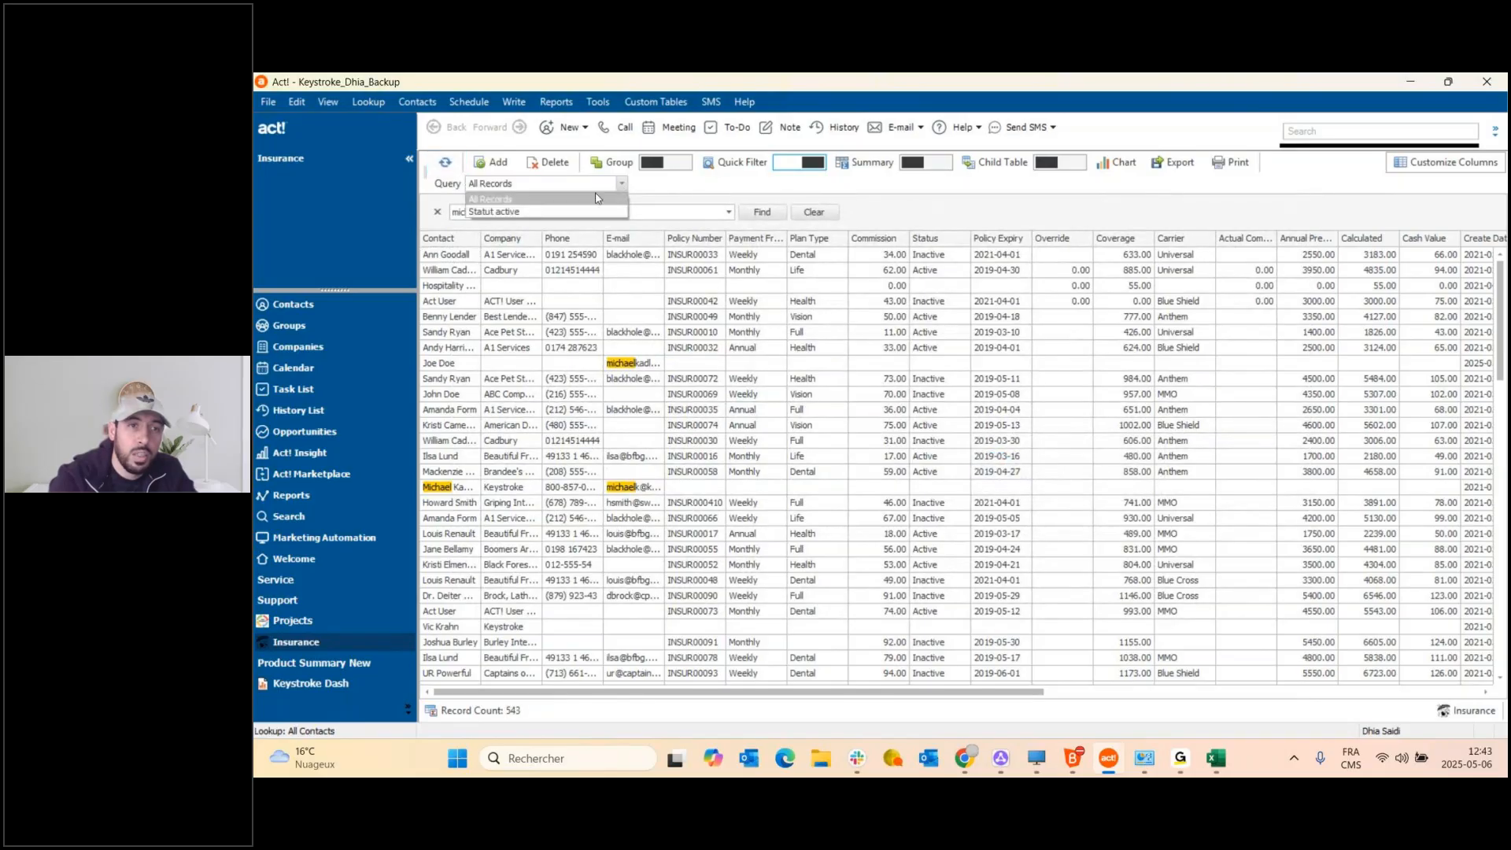
left_click(506, 213)
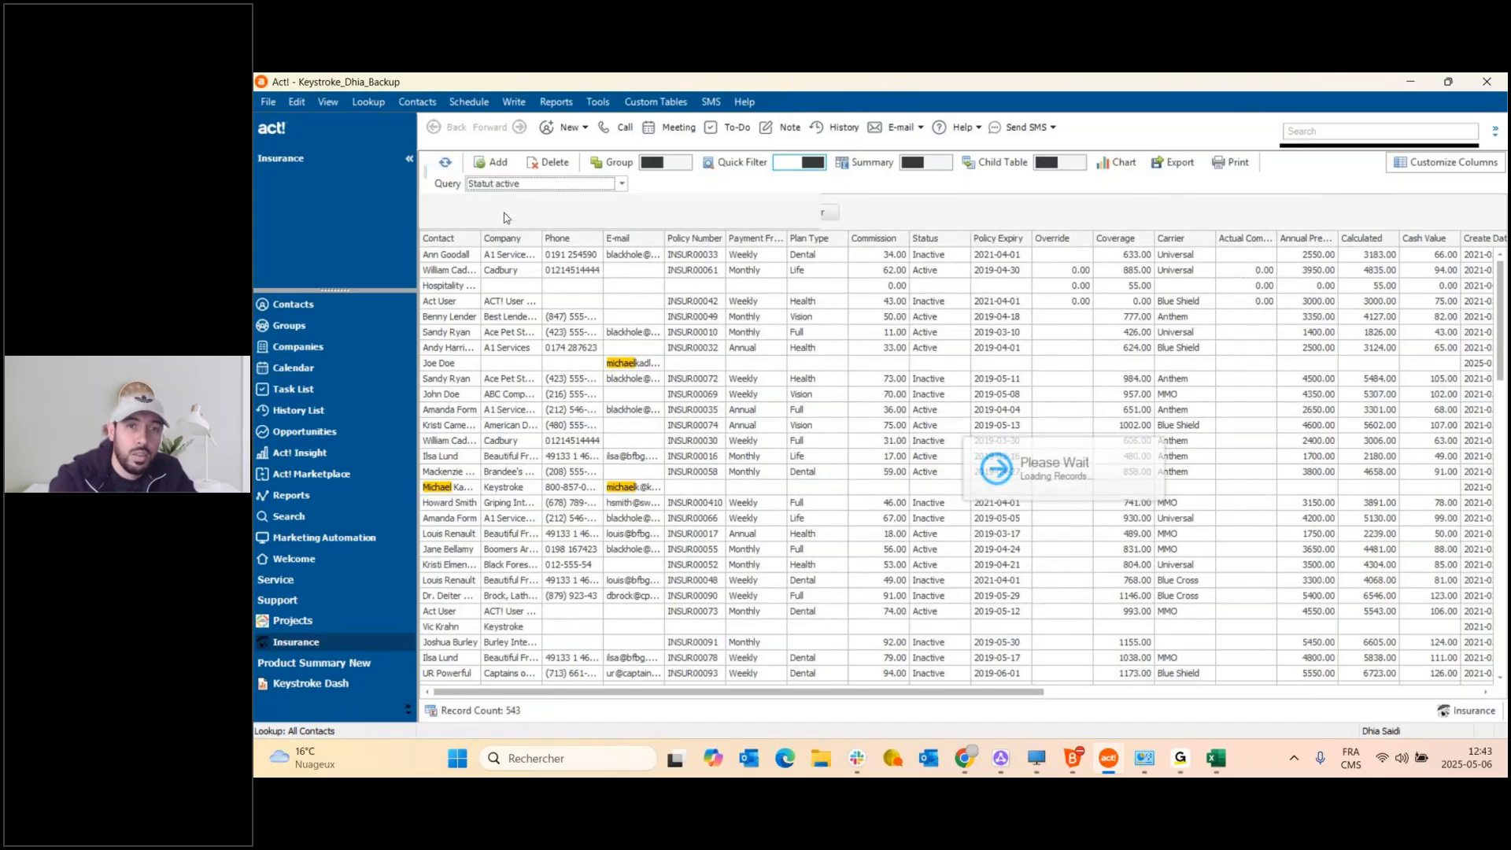
left_click_drag(1501, 315, 1500, 401)
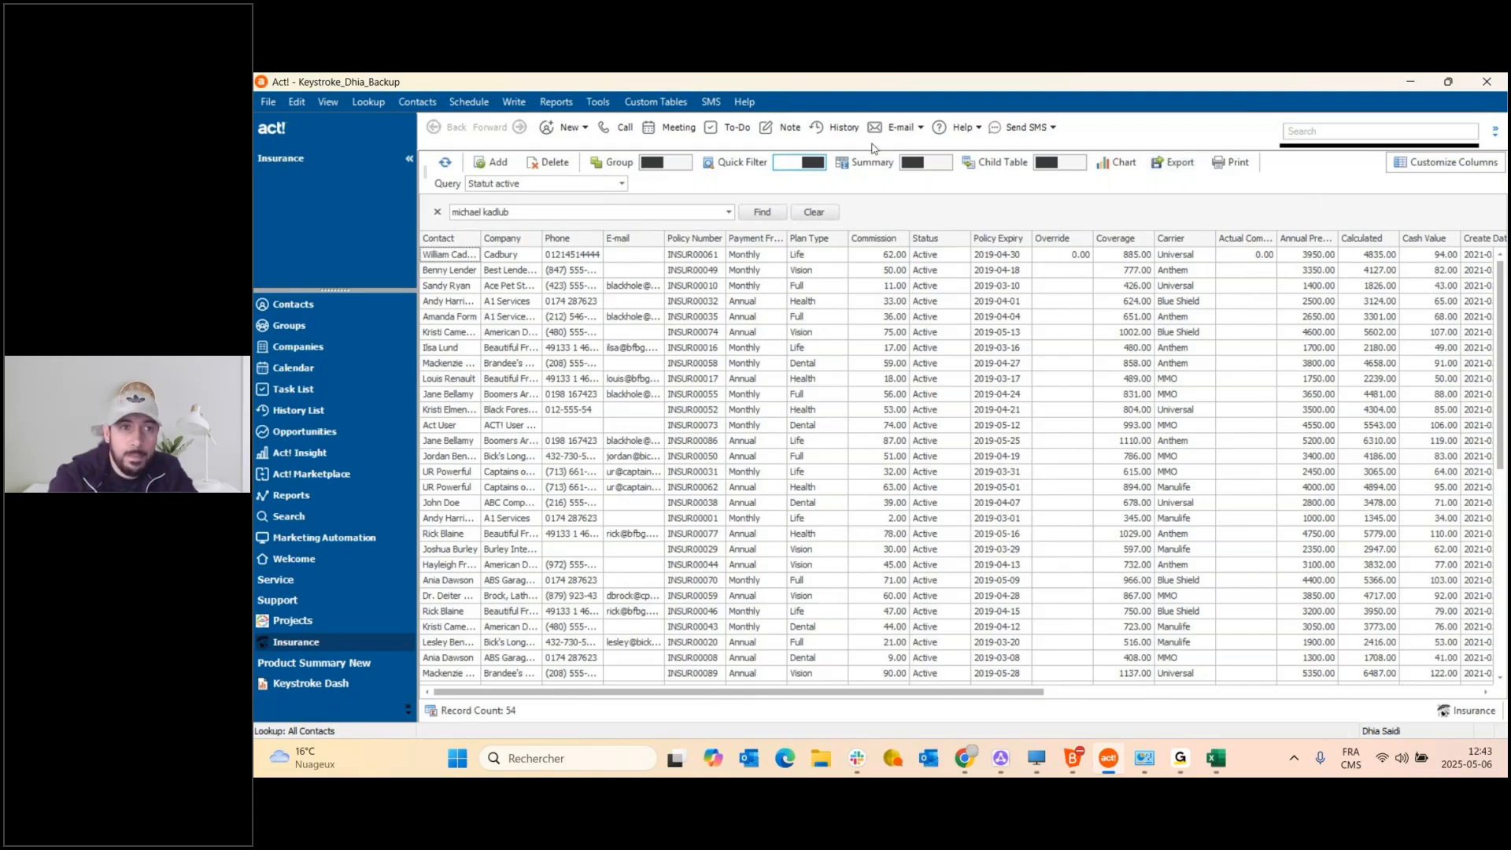
Select the master database under Open/Share Database and open it.
left_click(268, 102)
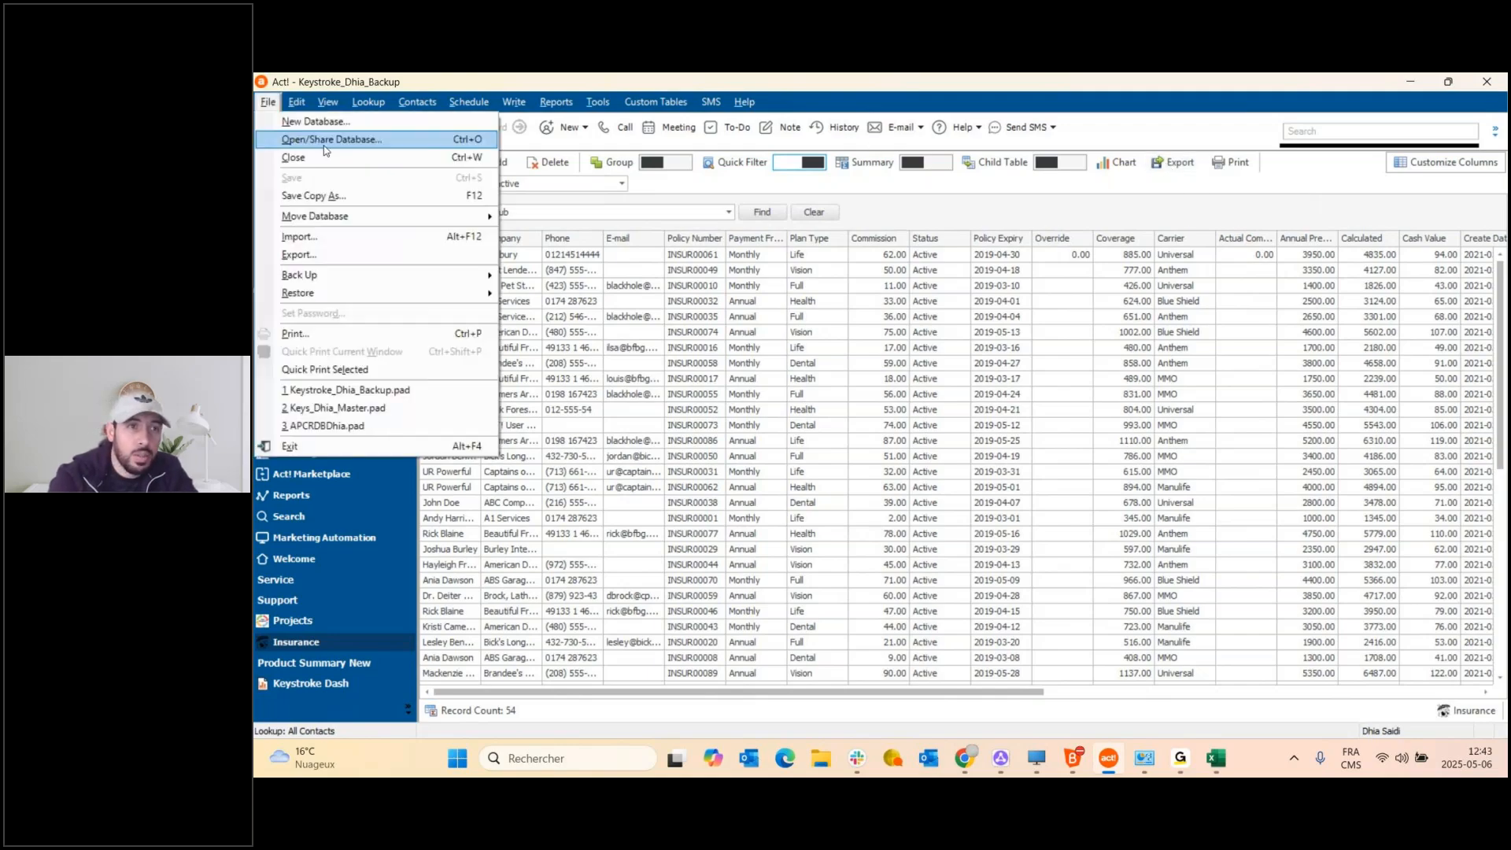
left_click(325, 150)
left_click(484, 299)
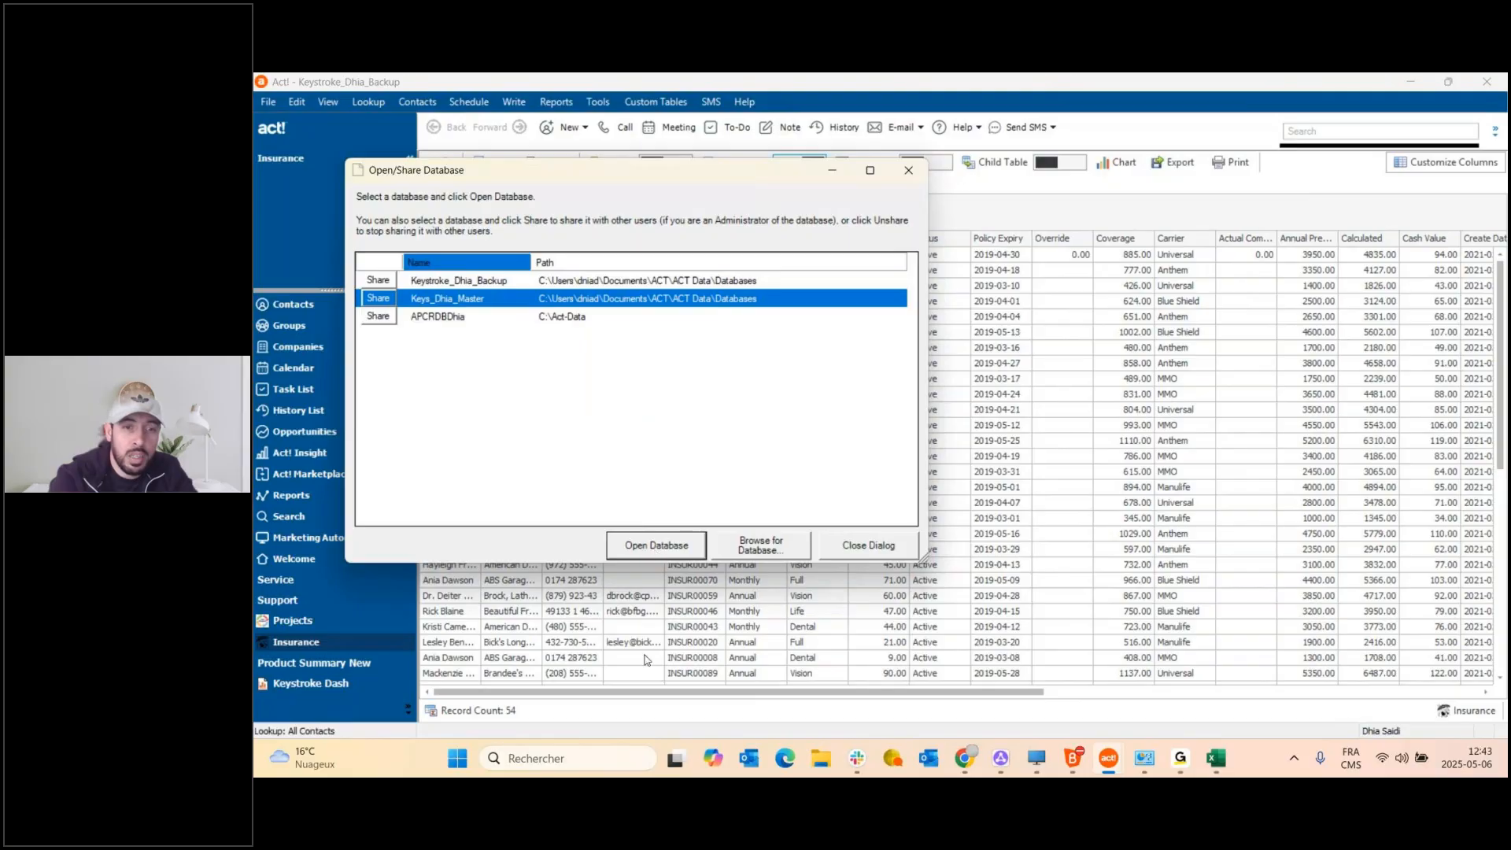
left_click(665, 548)
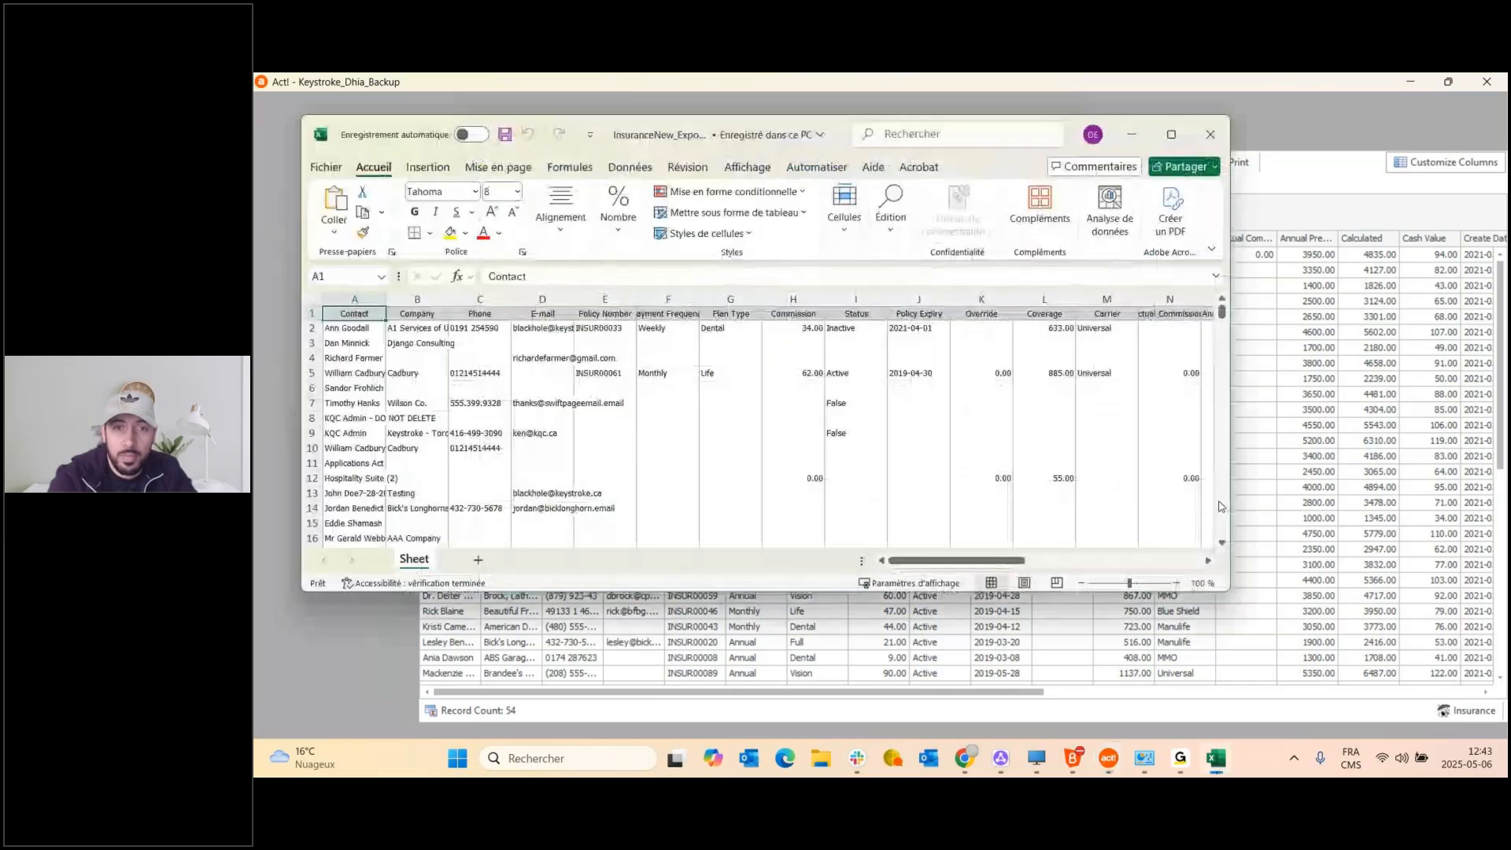
Close the exported Excel sheet, log on to the master database and dismiss the error.
left_click(1210, 134)
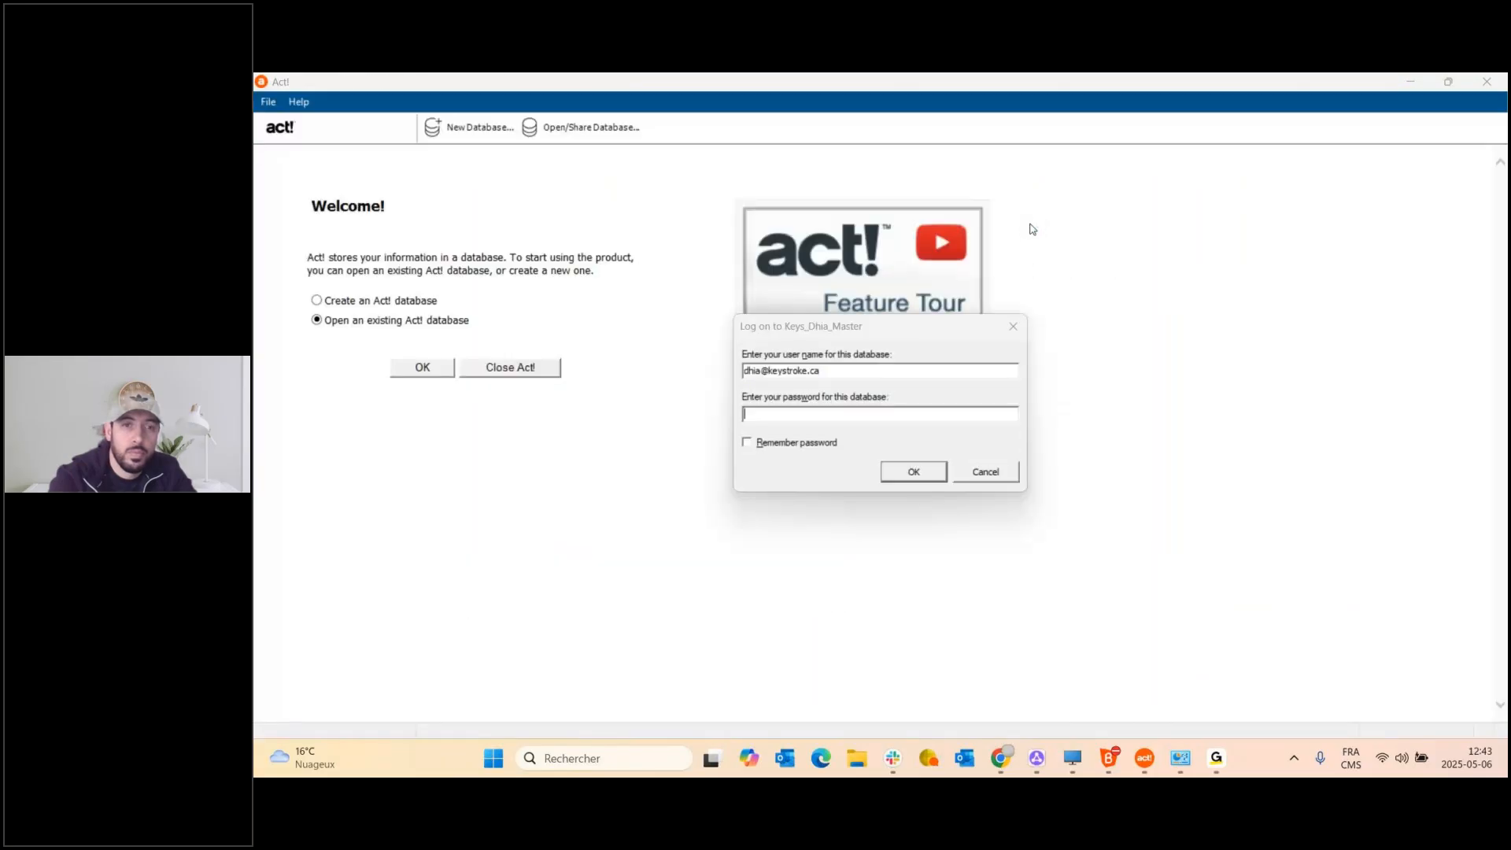
left_click(920, 480)
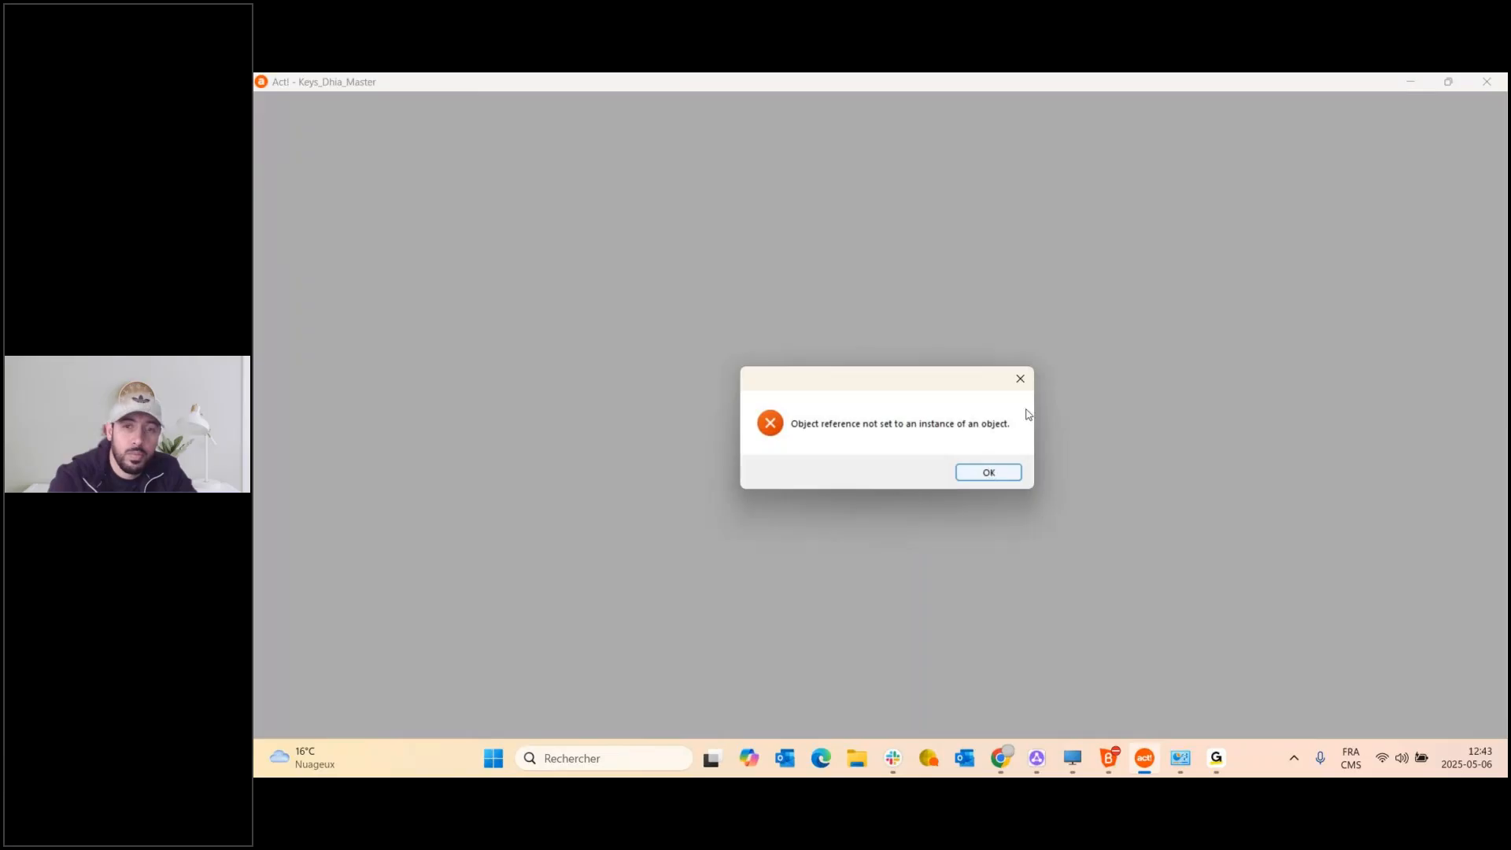
left_click(1002, 475)
left_click(1004, 475)
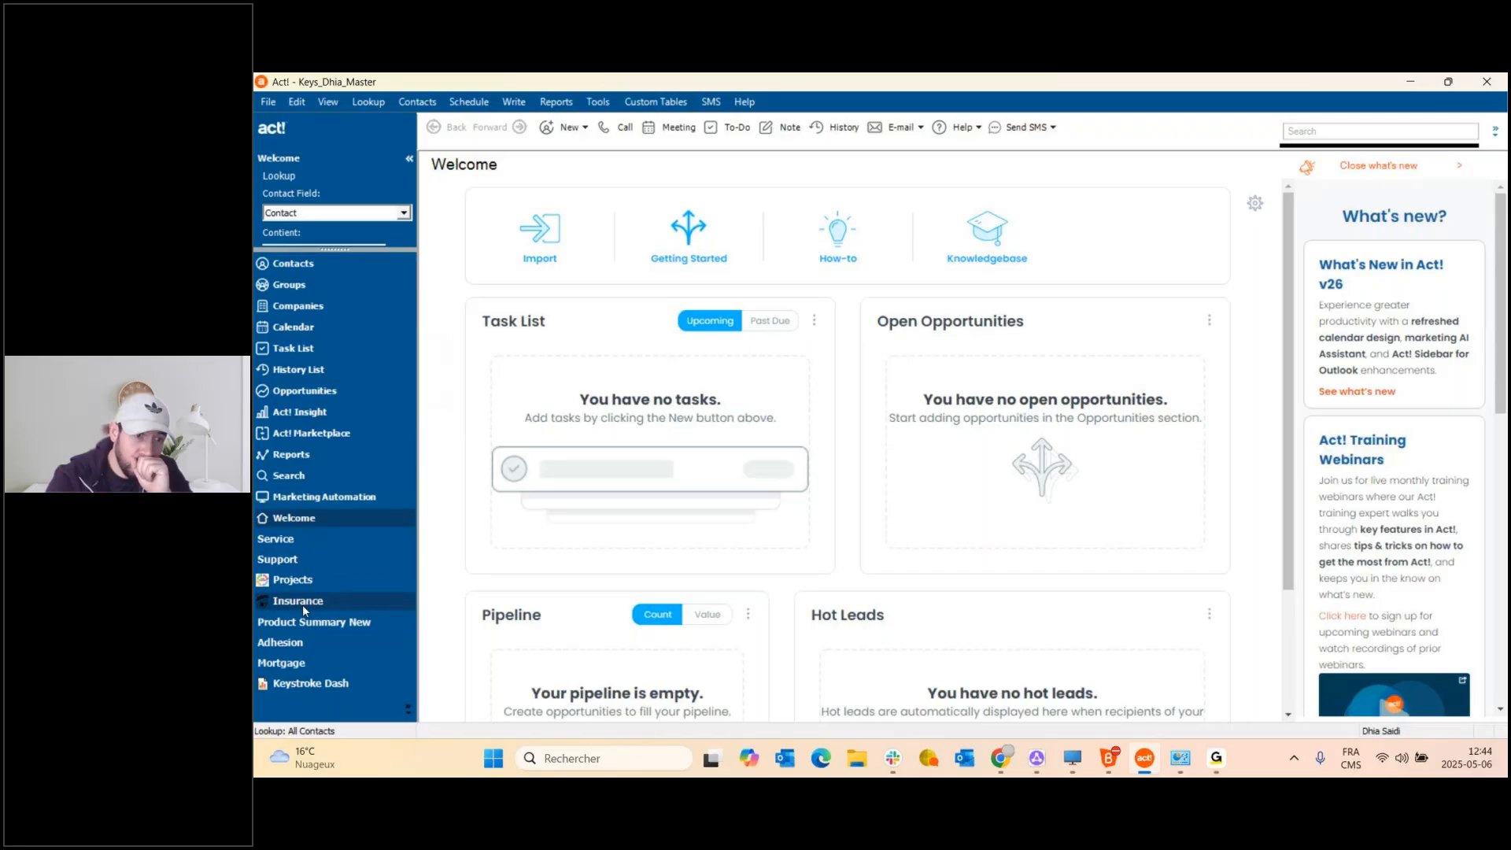
Start Import from spreadsheet with InsuranceNew_Export.xlsx from the Desktop as the source file.
left_click(655, 103)
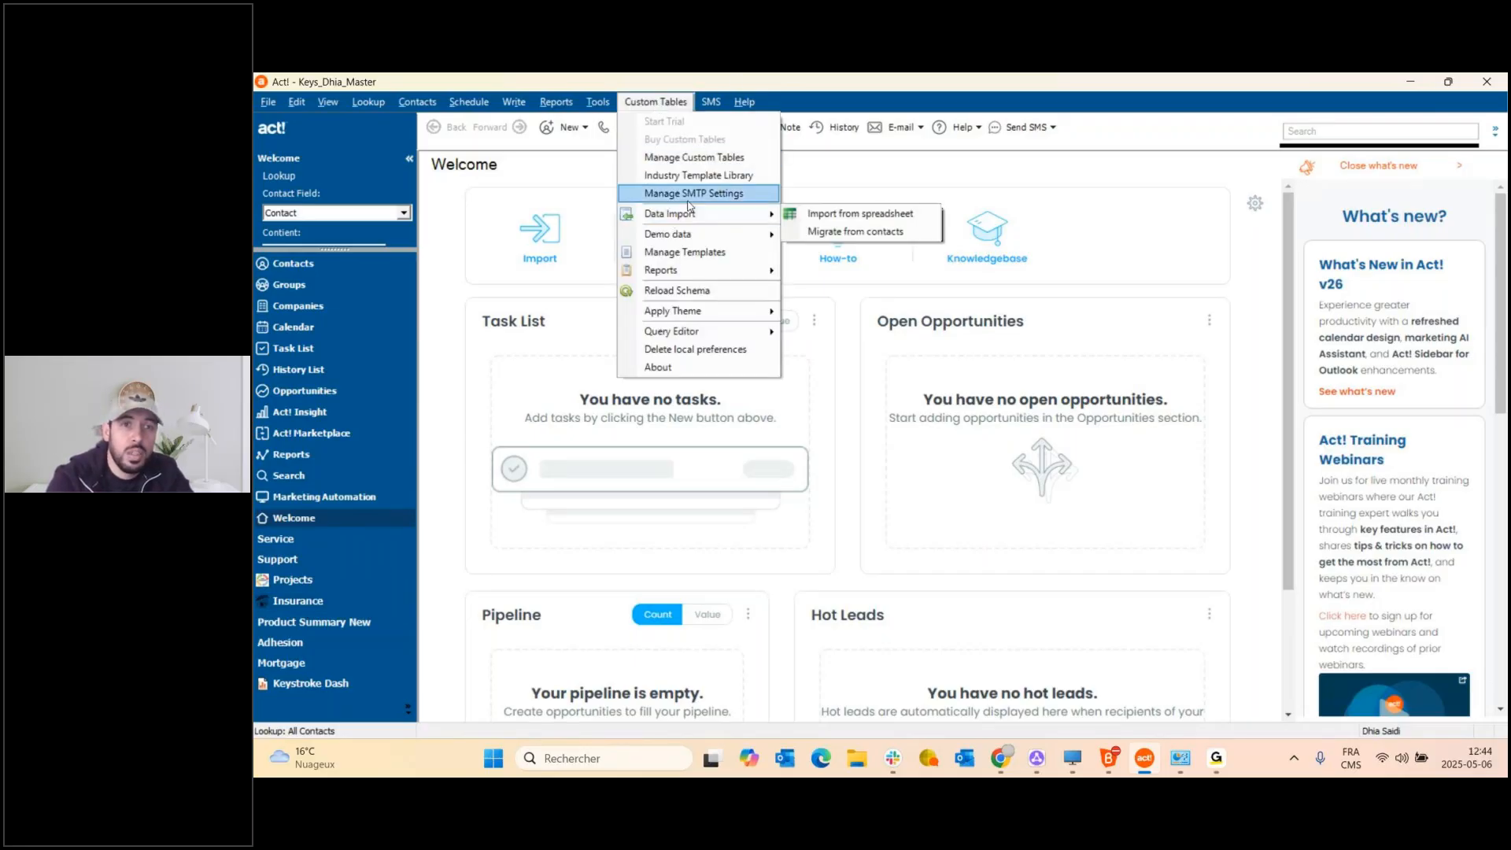
left_click(843, 217)
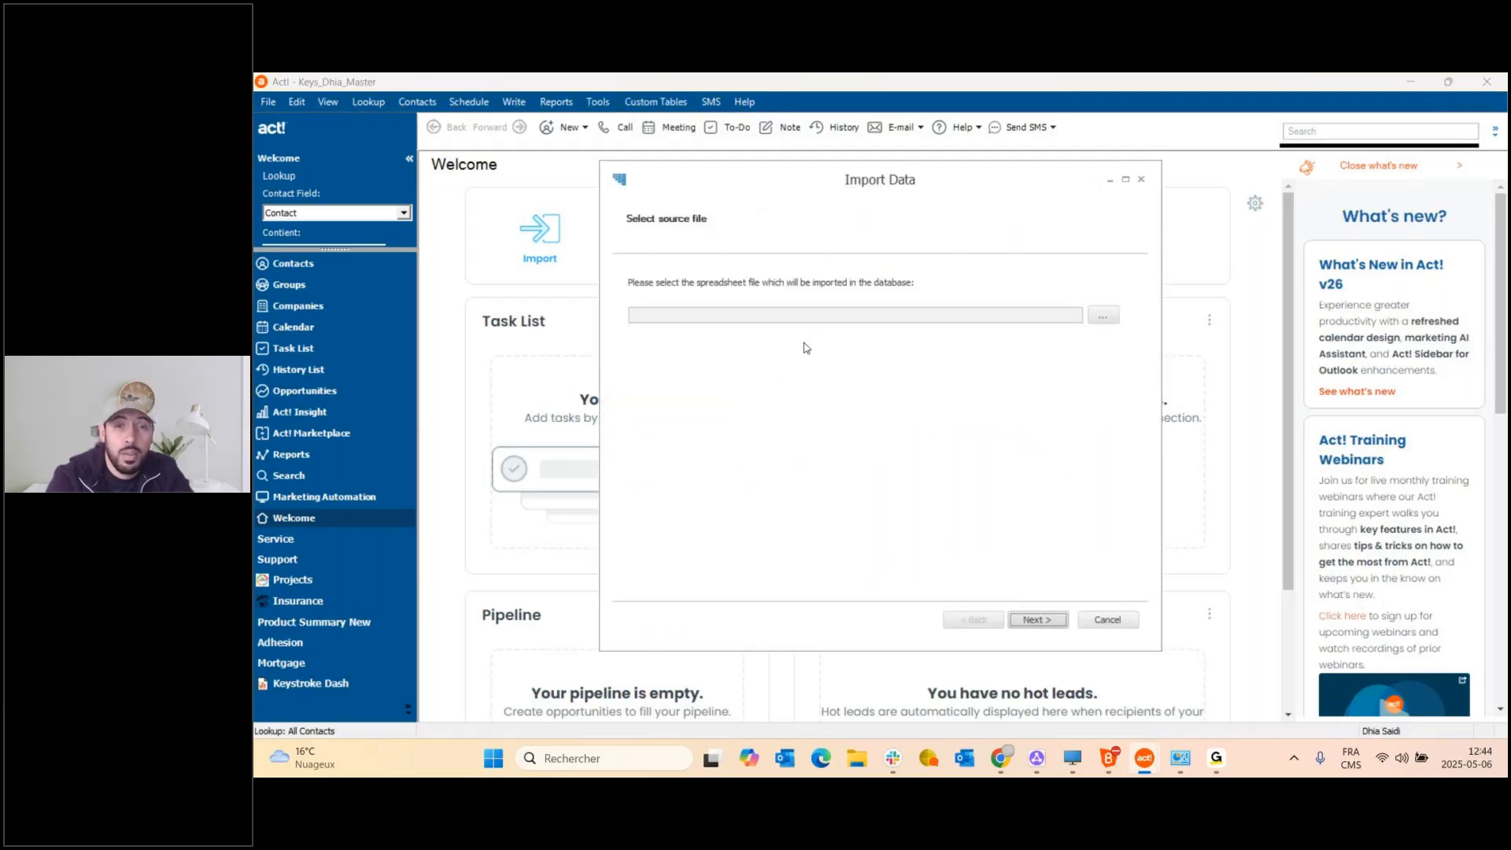
left_click(1103, 315)
scroll(821, 409, "down", 3)
scroll(822, 409, "up", 4)
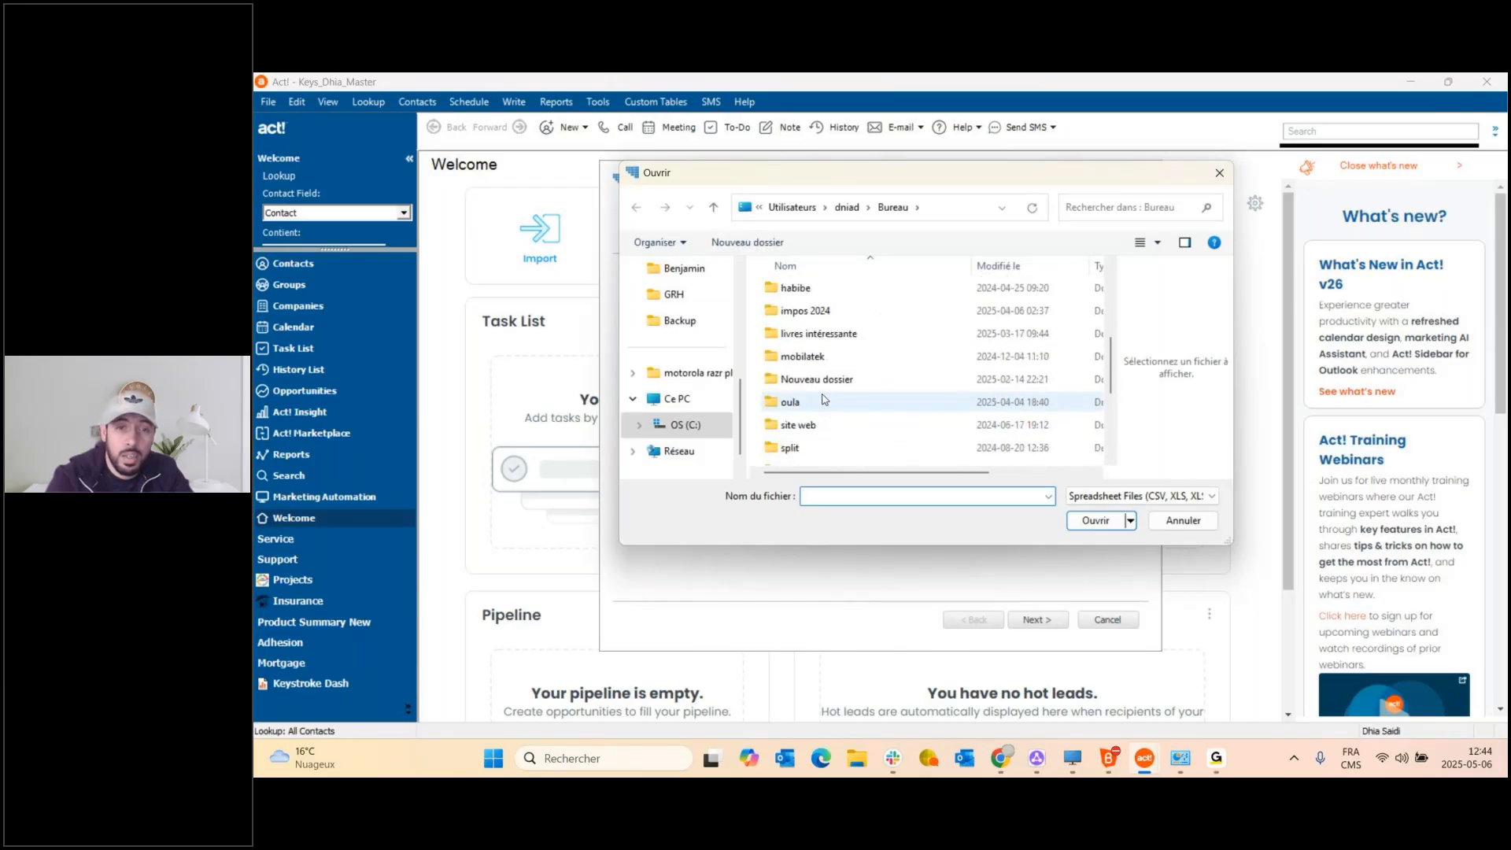
scroll(834, 354, "down", 4)
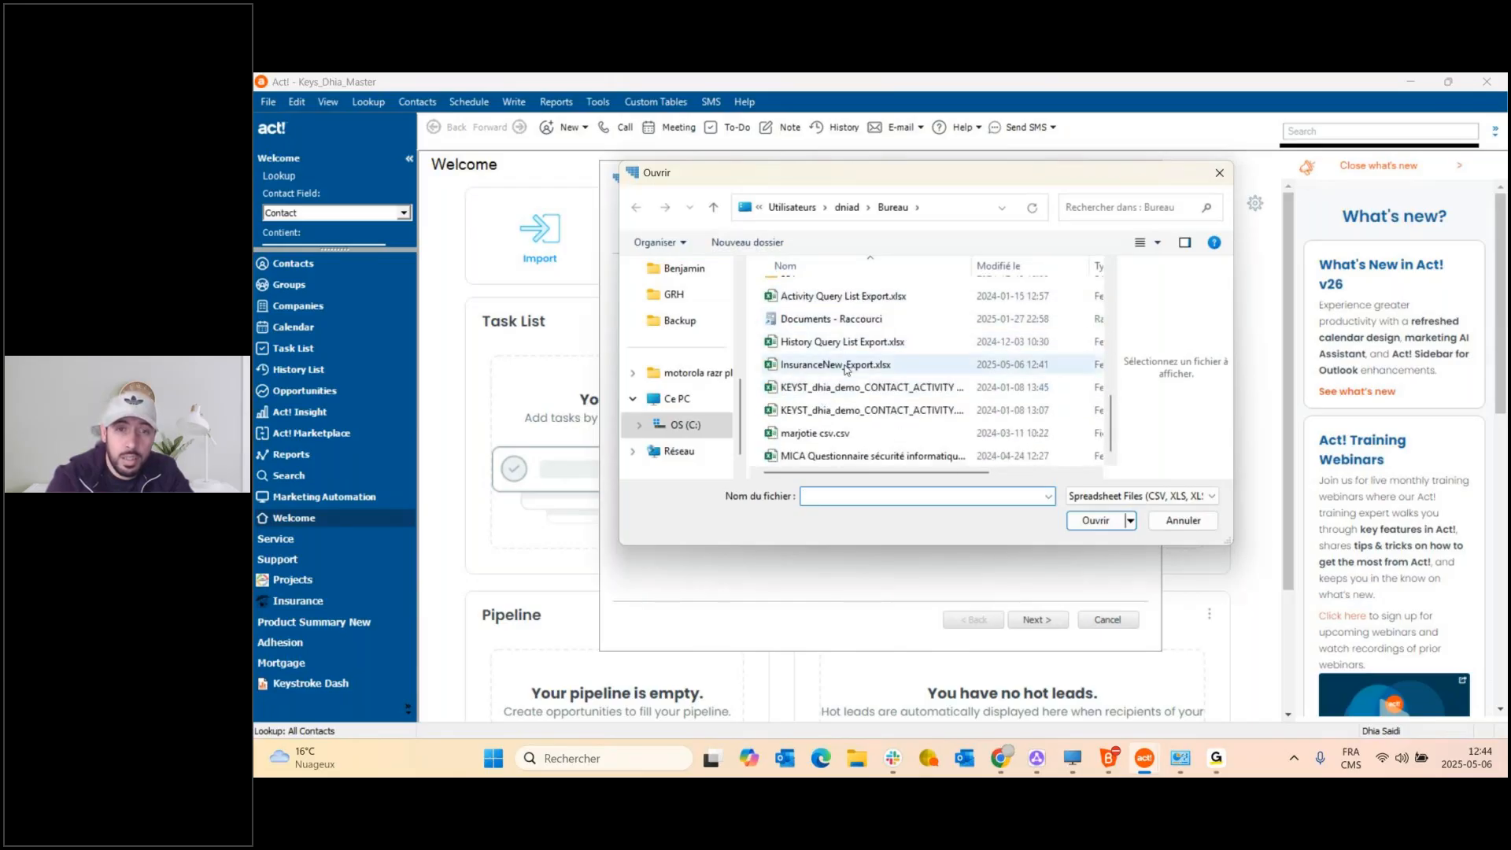
left_click(822, 366)
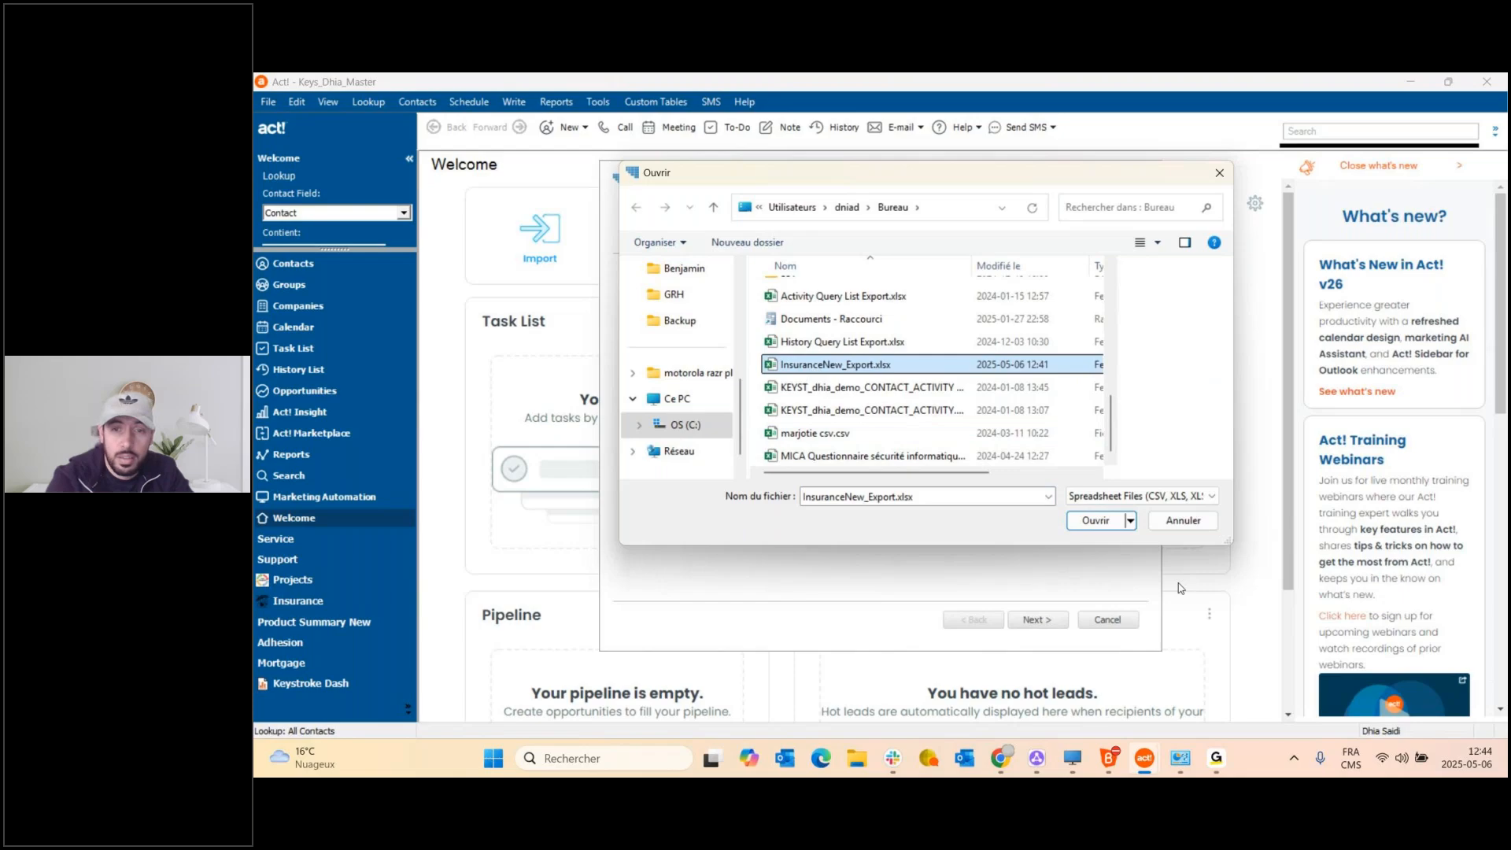
left_click(1093, 521)
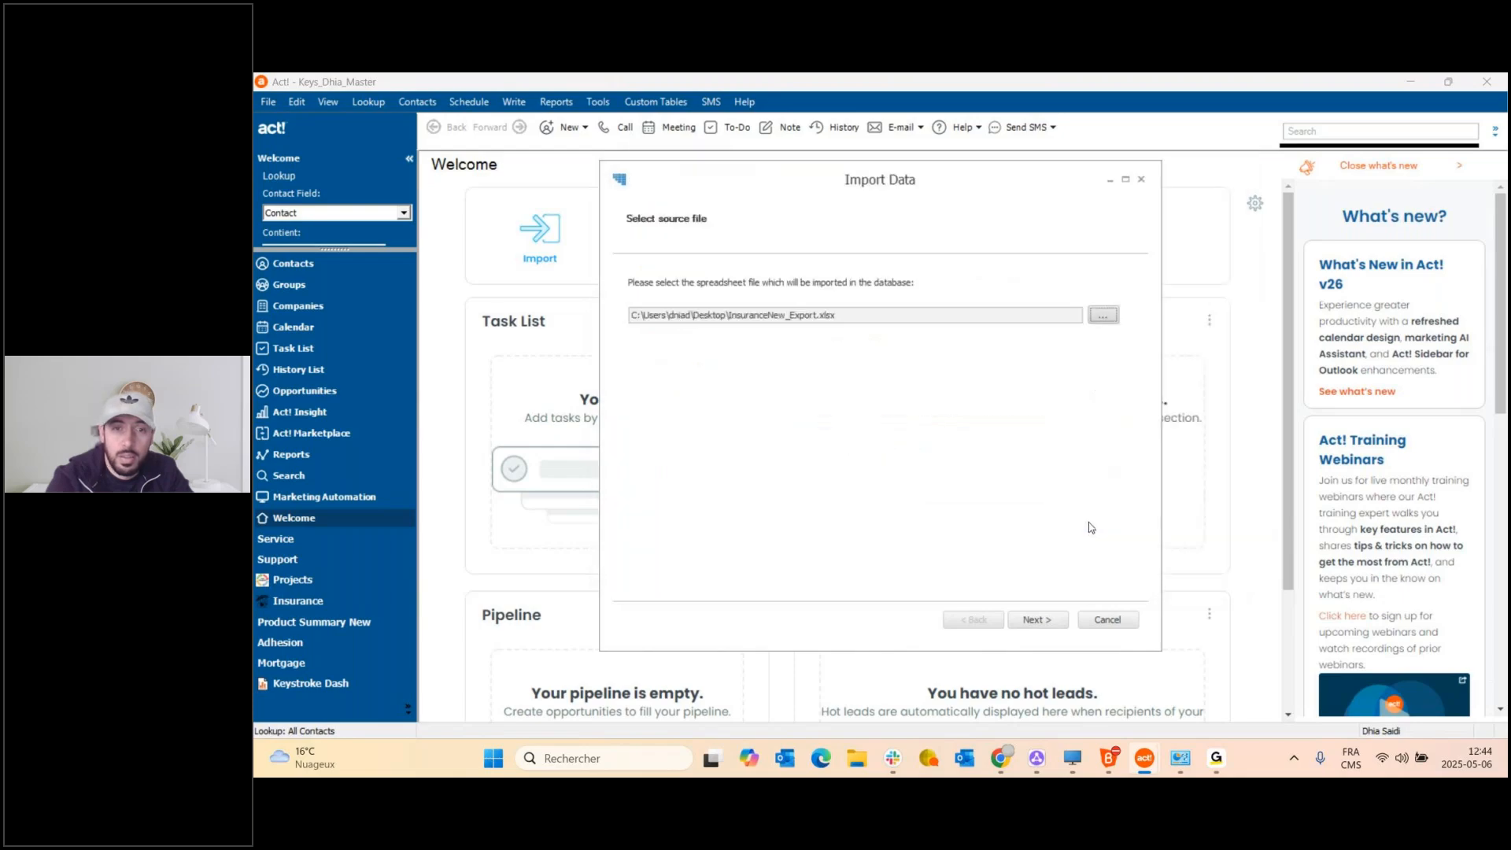
Choose Insurance as the import destination table and advance to Map Entity Fields.
left_click(1032, 621)
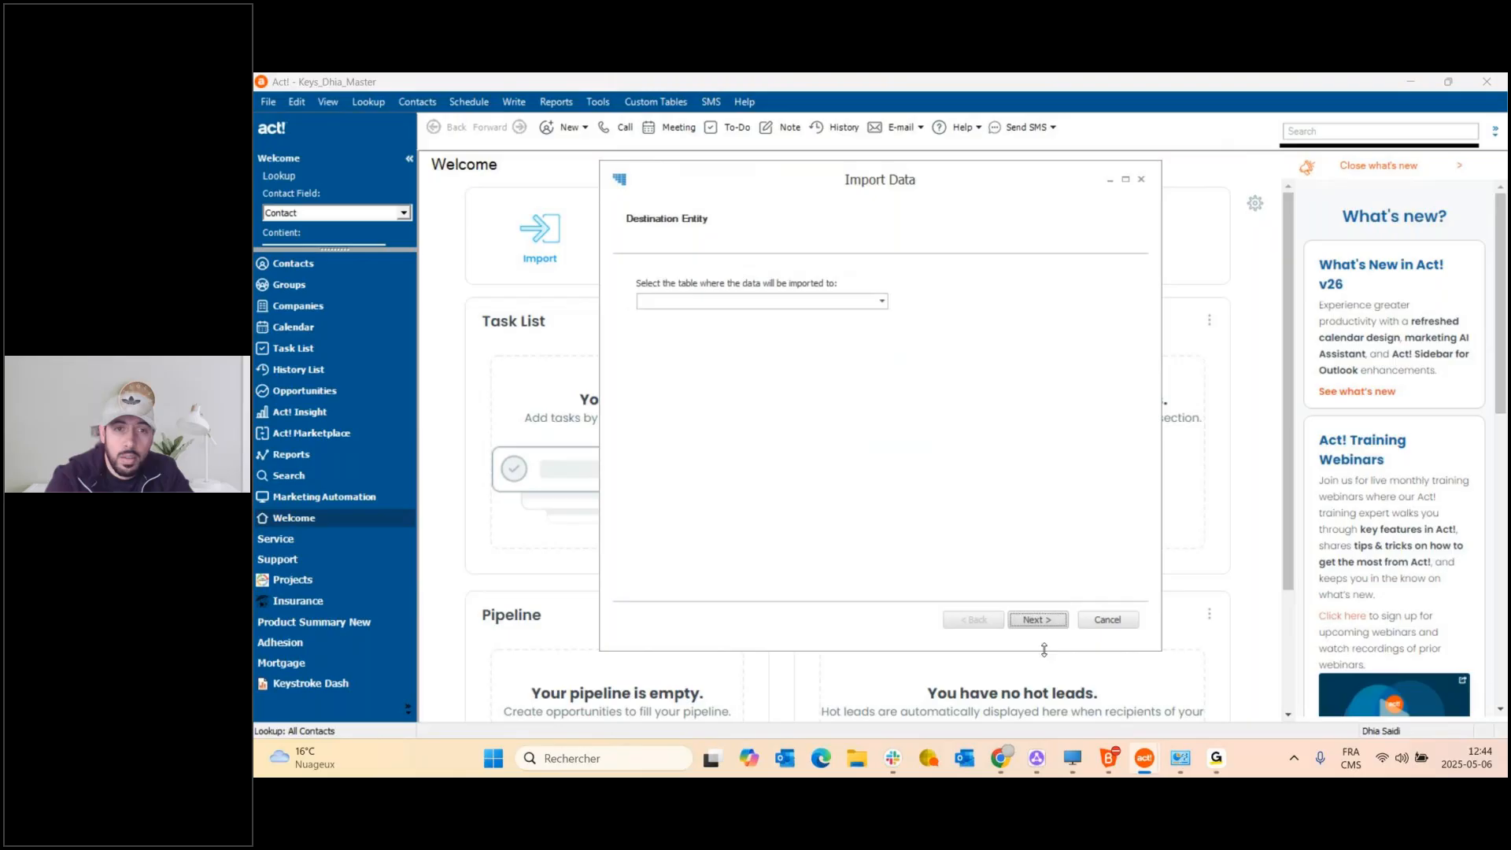
left_click(881, 300)
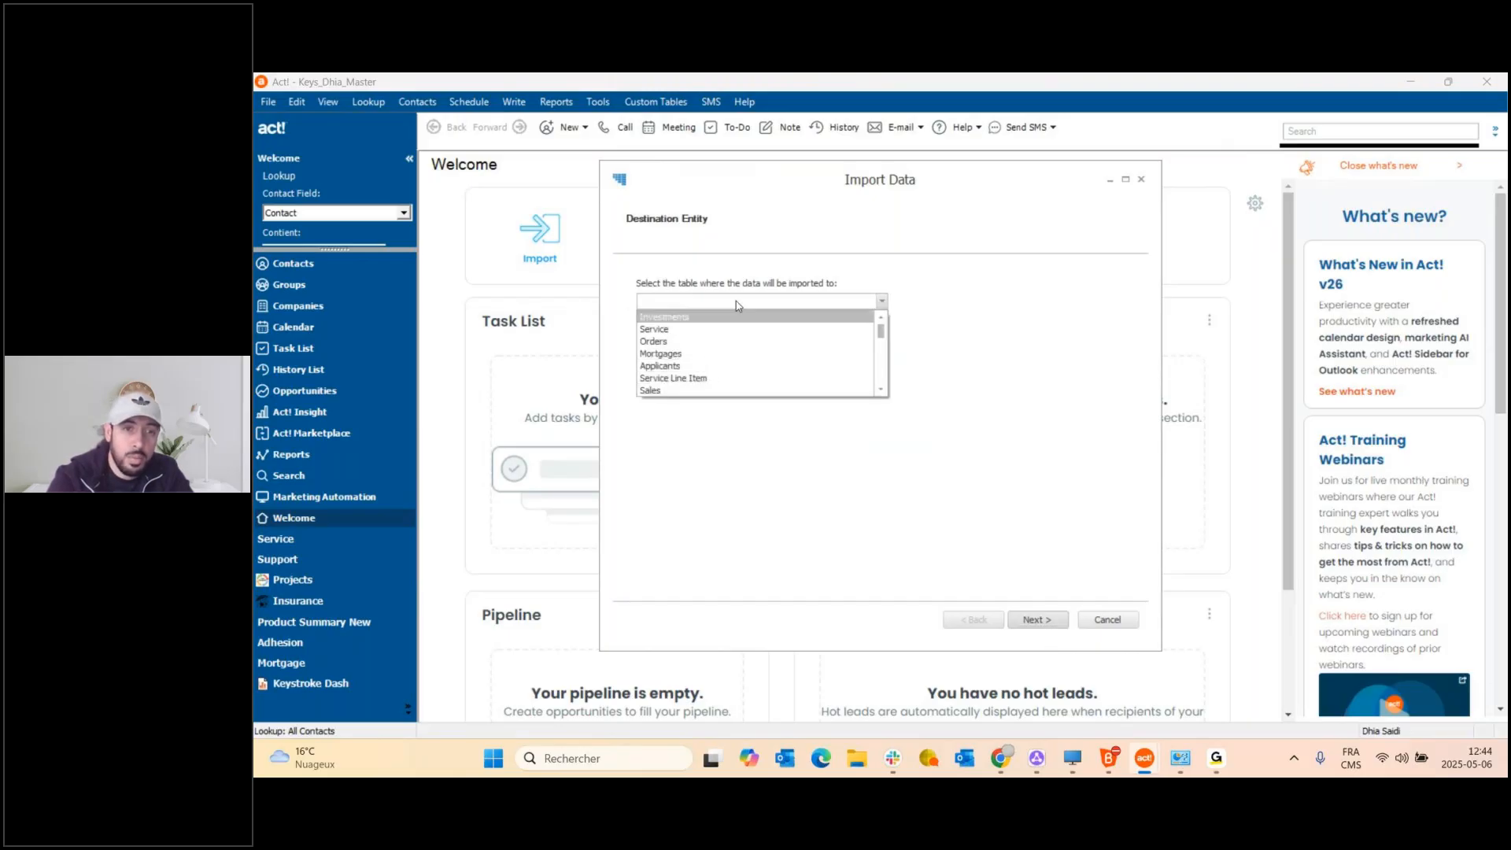
scroll(703, 345, "down", 1)
scroll(701, 354, "down", 6)
scroll(692, 370, "down", 1)
scroll(692, 372, "down", 1)
scroll(692, 372, "up", 1)
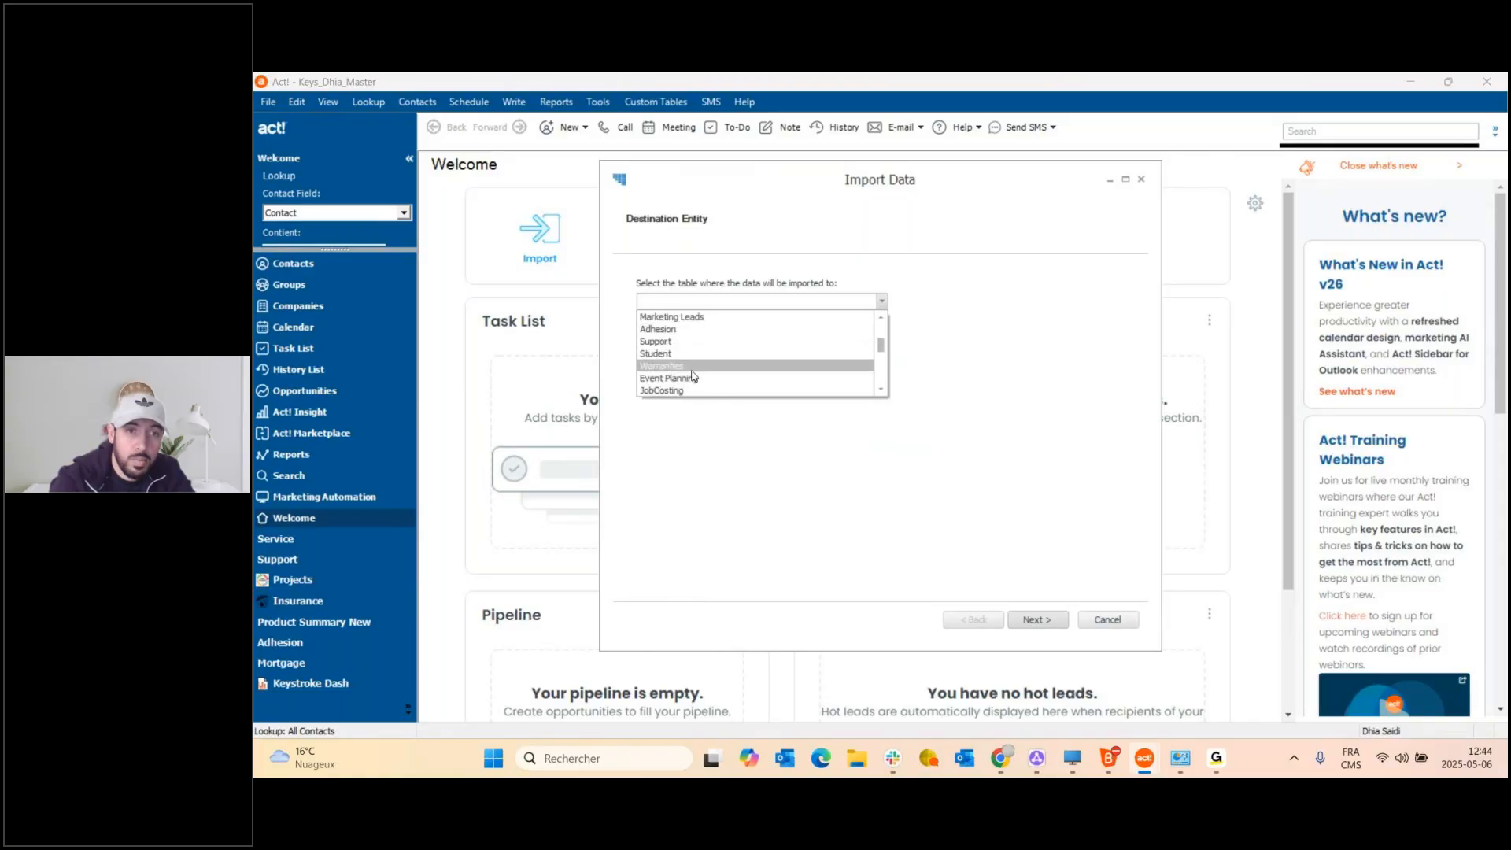
scroll(692, 374, "down", 4)
scroll(692, 373, "down", 4)
scroll(692, 382, "down", 4)
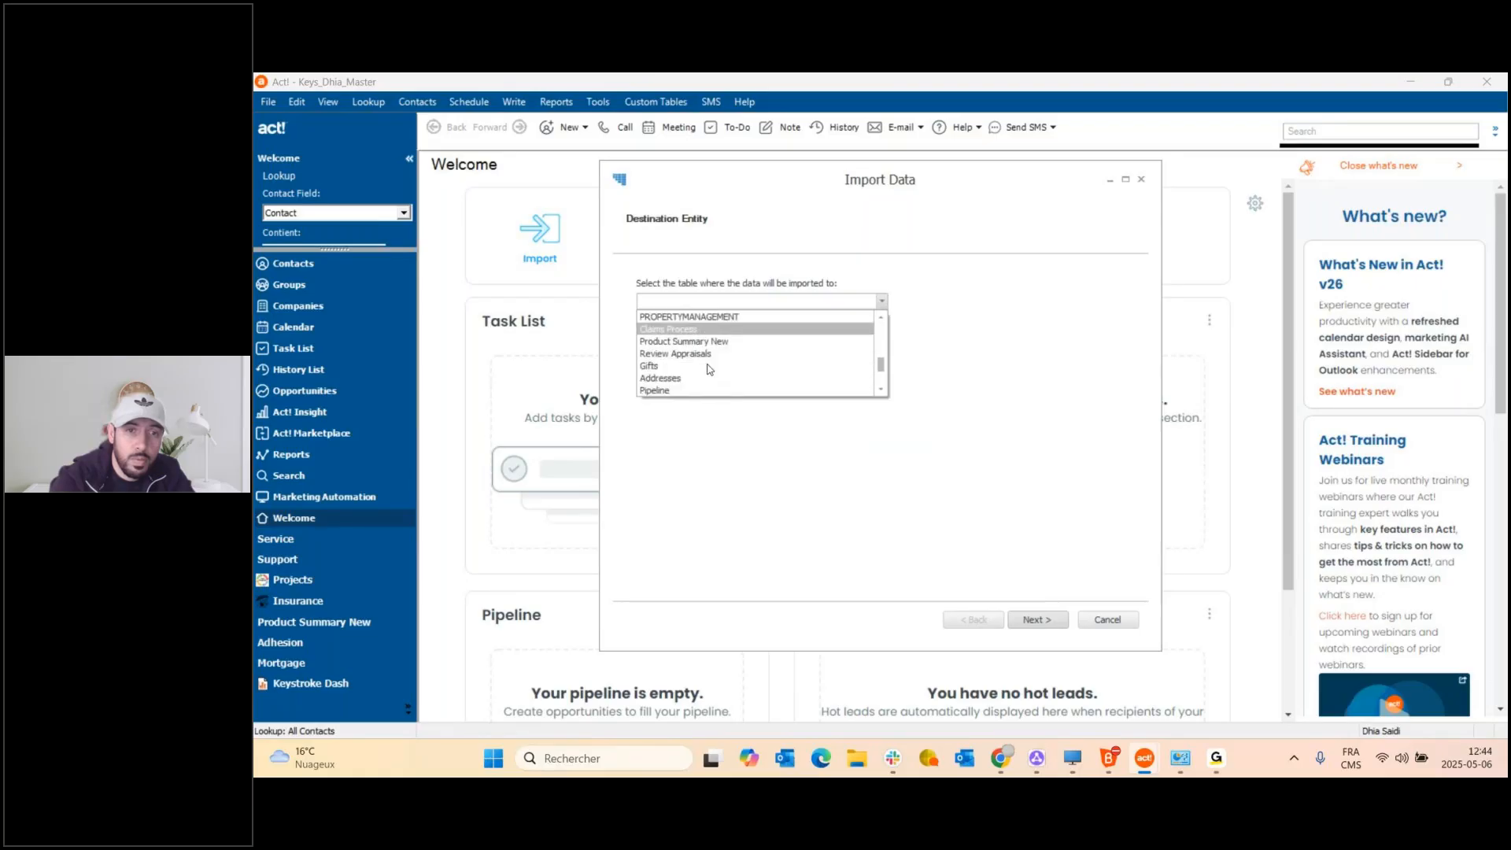
scroll(711, 360, "down", 3)
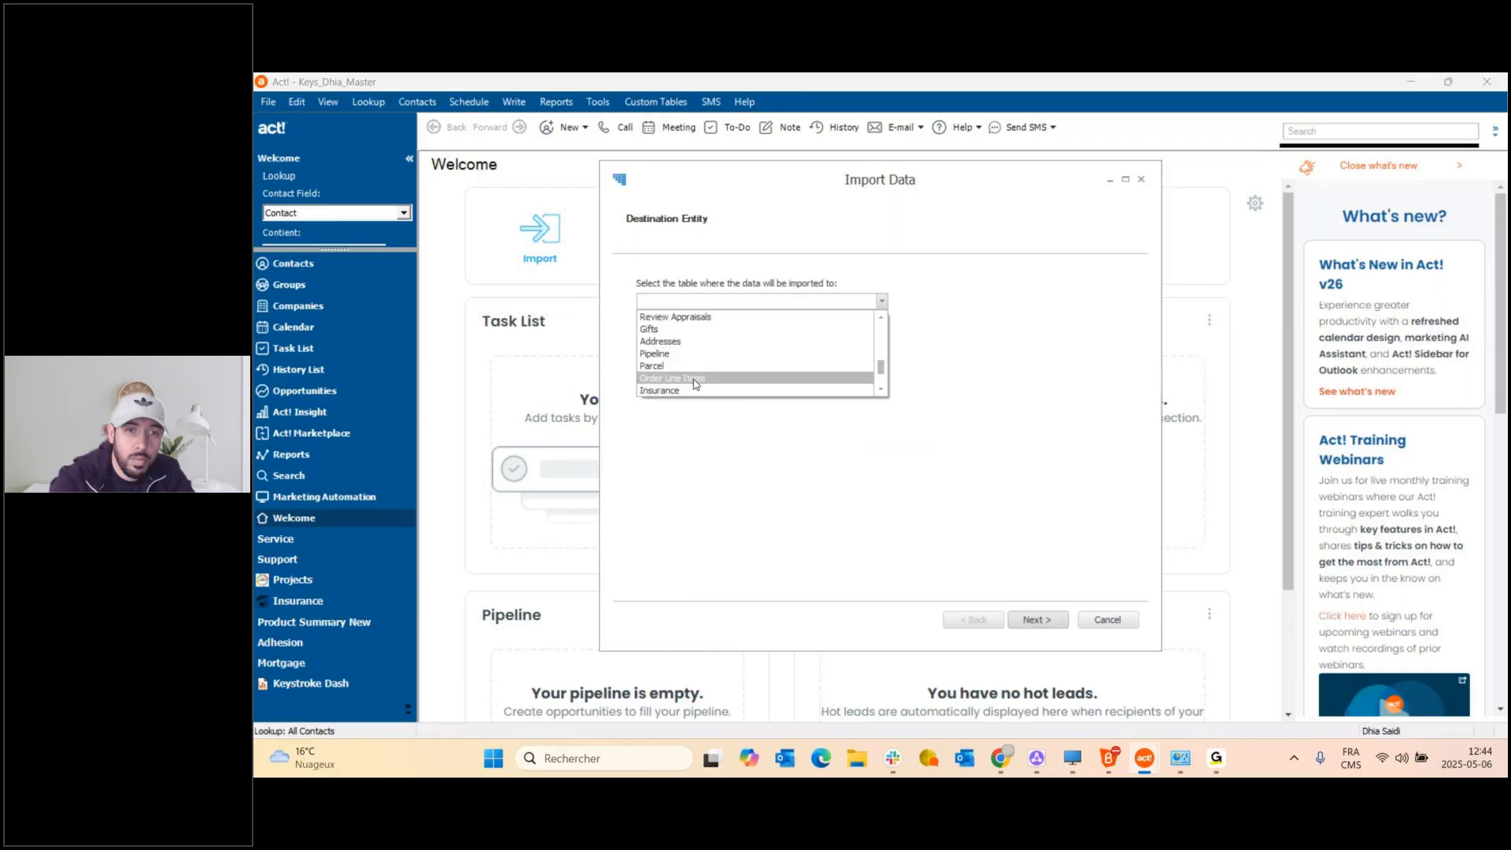
left_click(692, 389)
left_click(1044, 625)
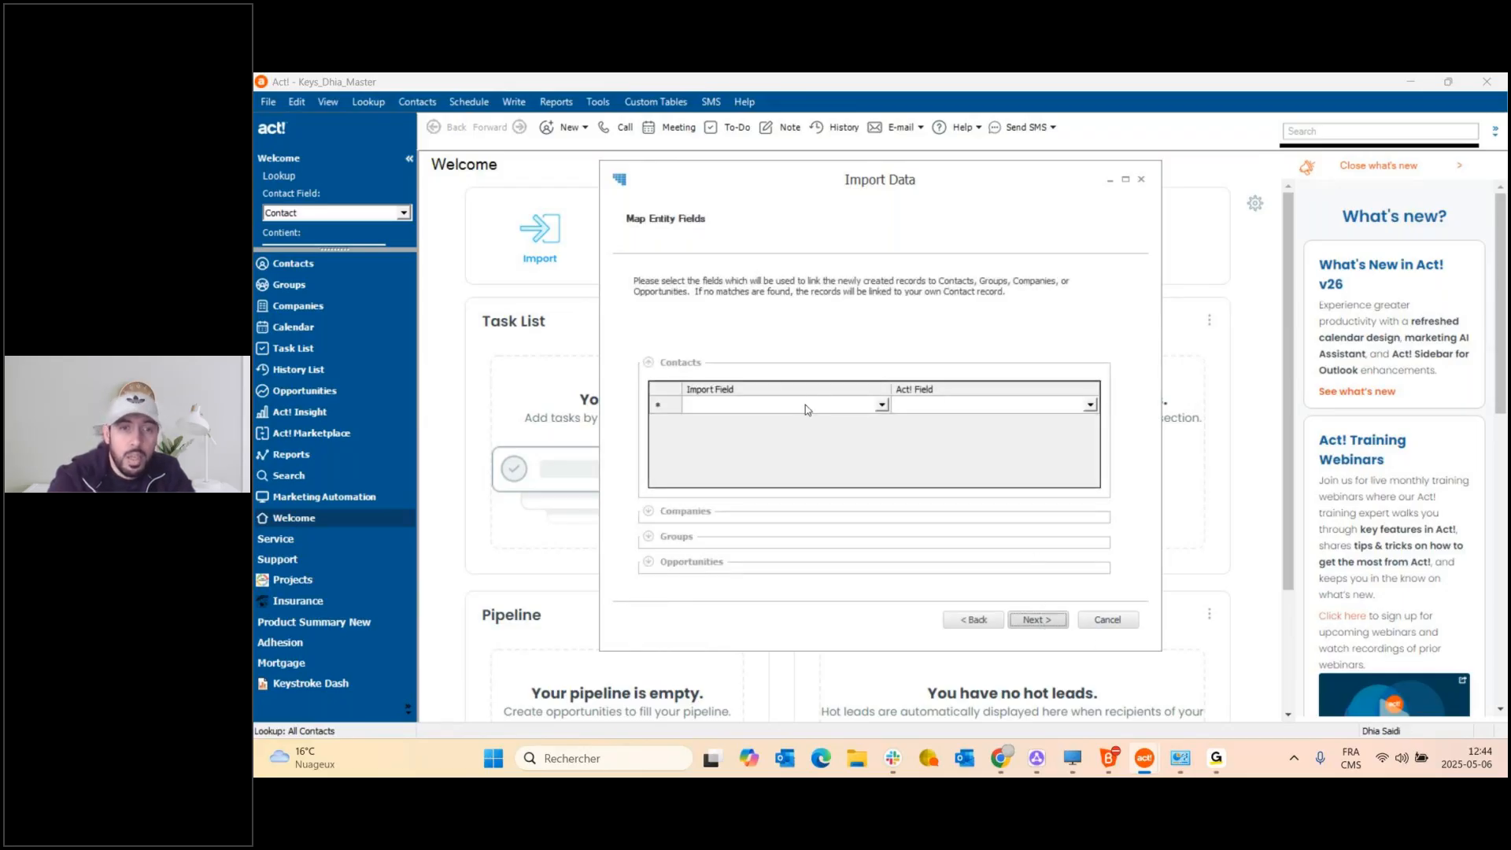
Map the Contact and Company import fields to the Act! Contact and Company fields.
left_click(881, 405)
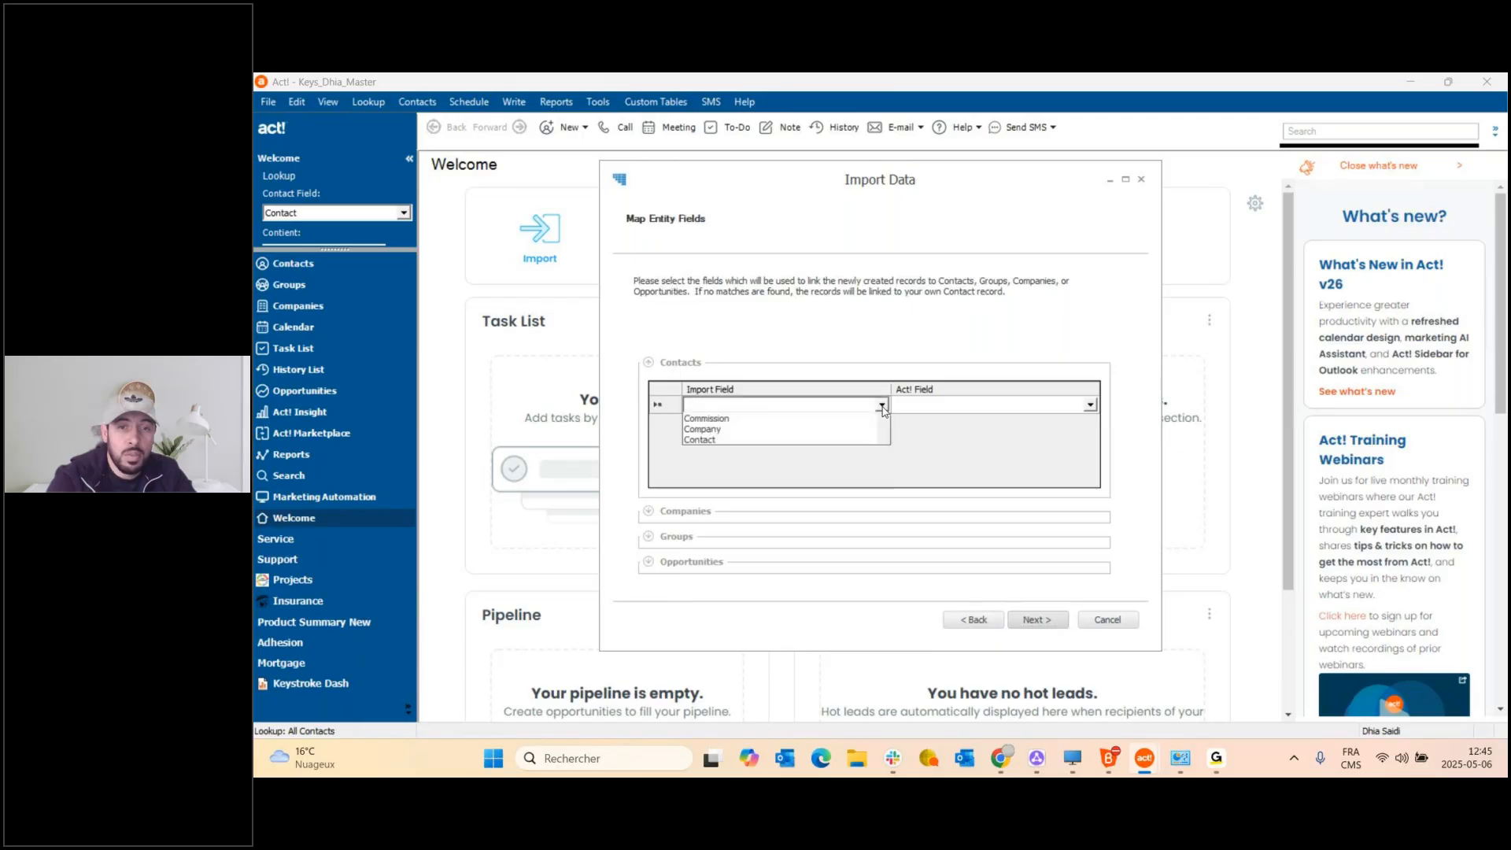
type("con")
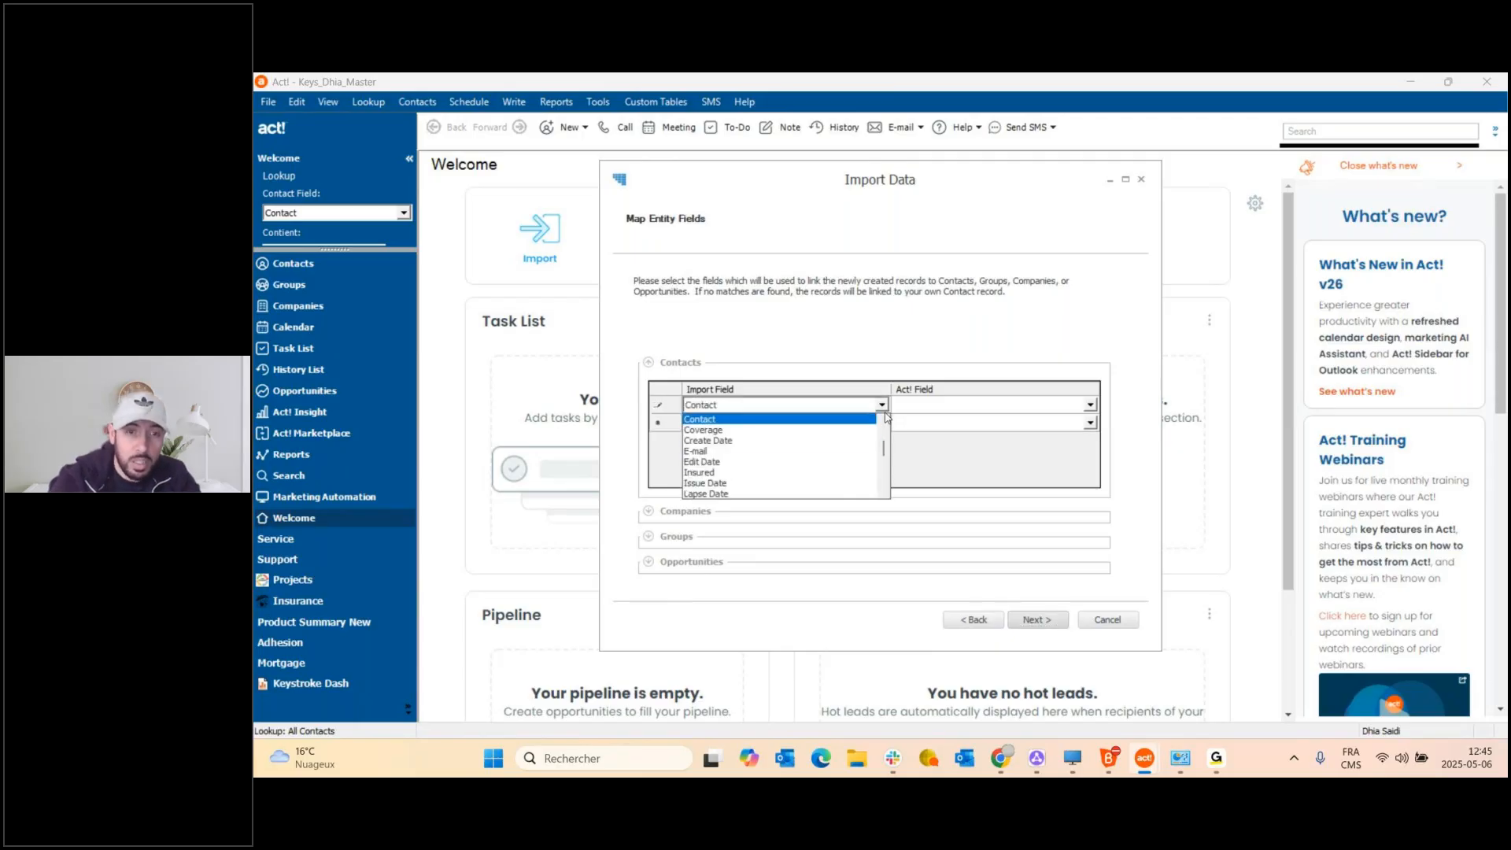
key("Return")
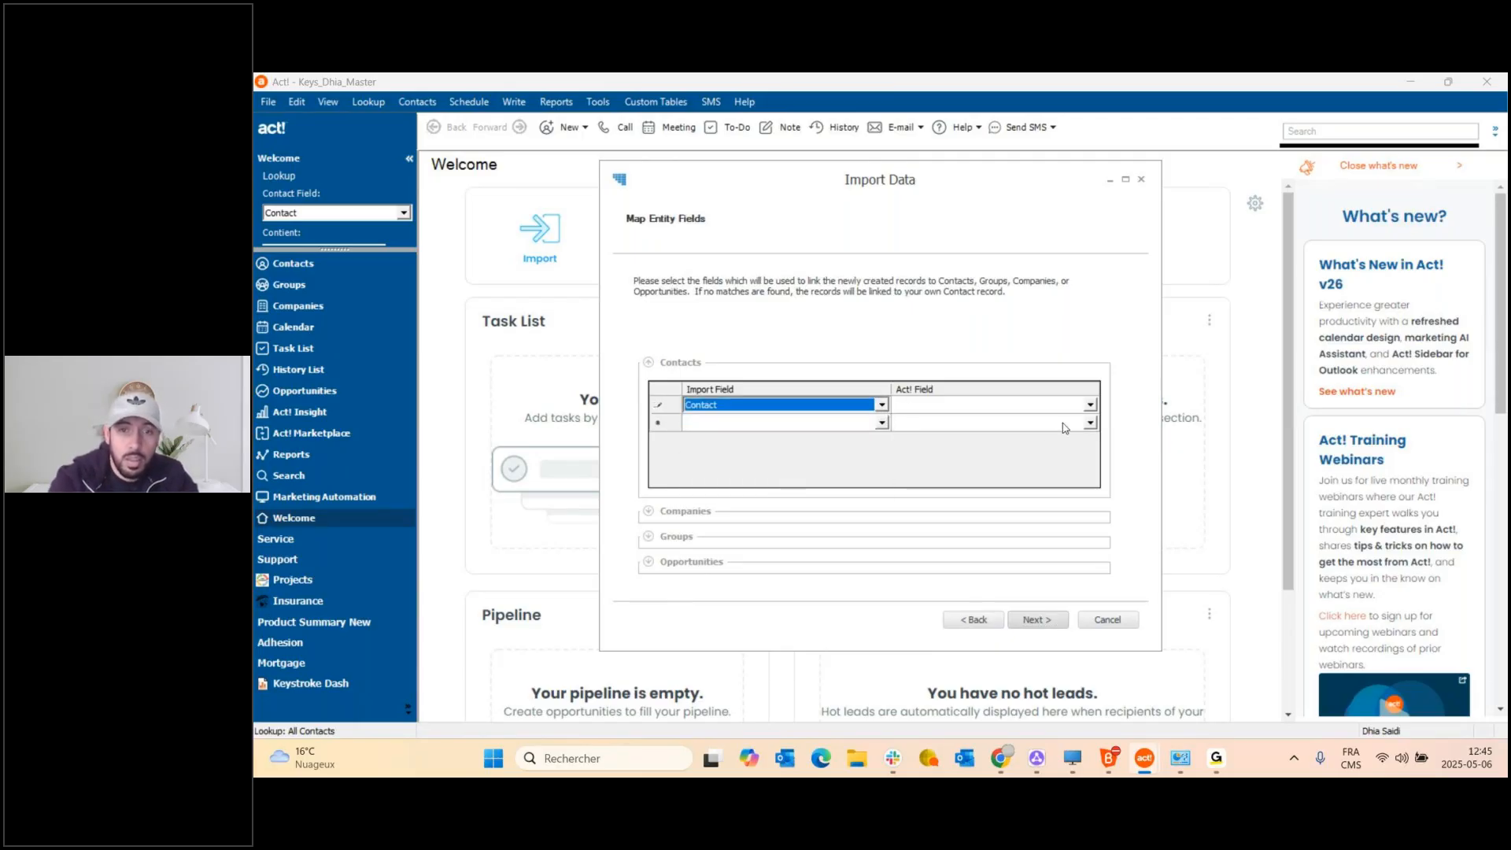
left_click(1089, 404)
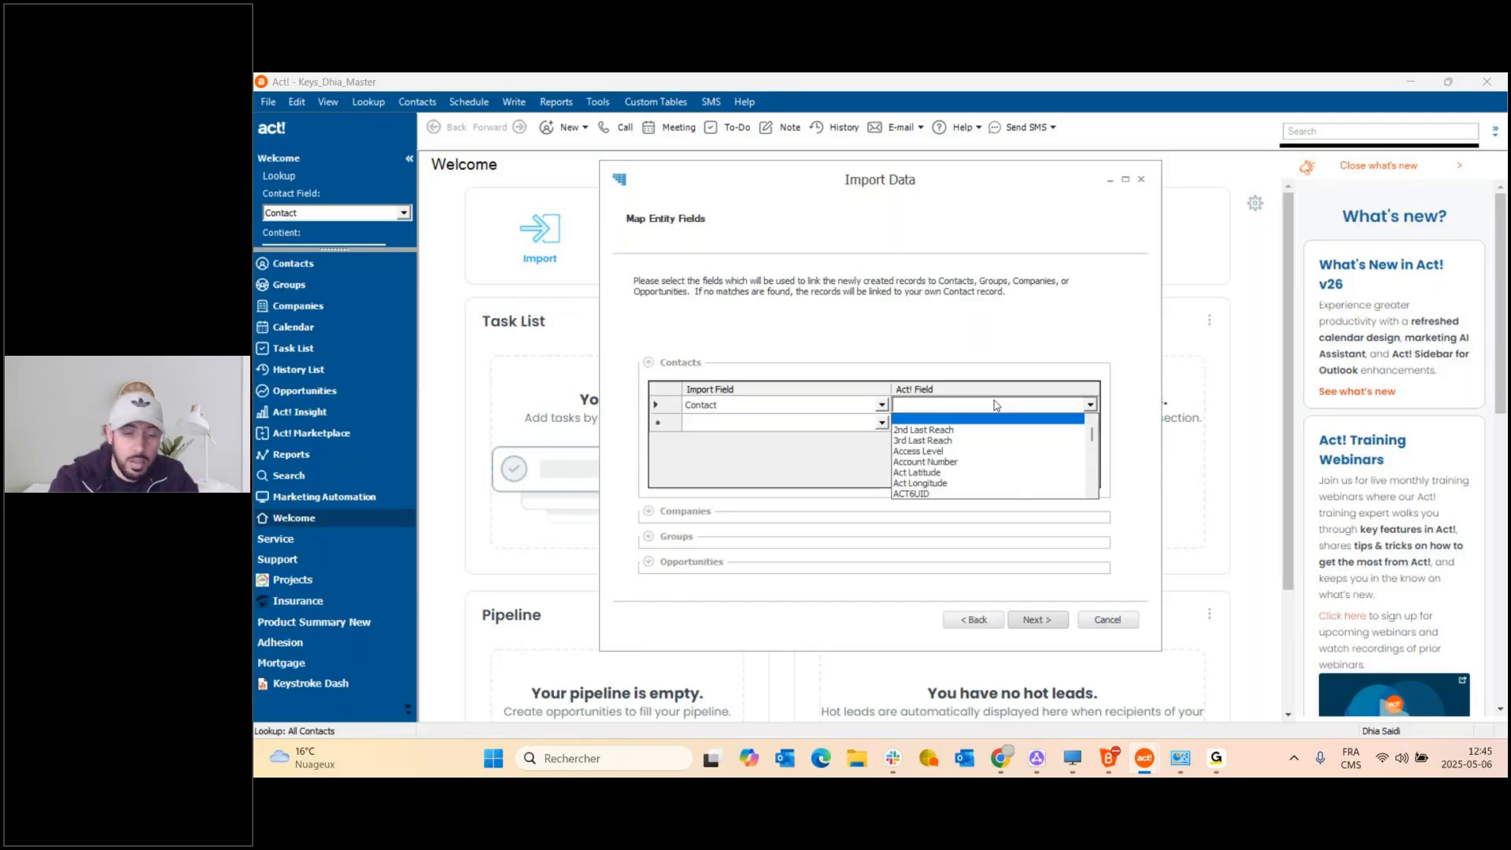
type("con")
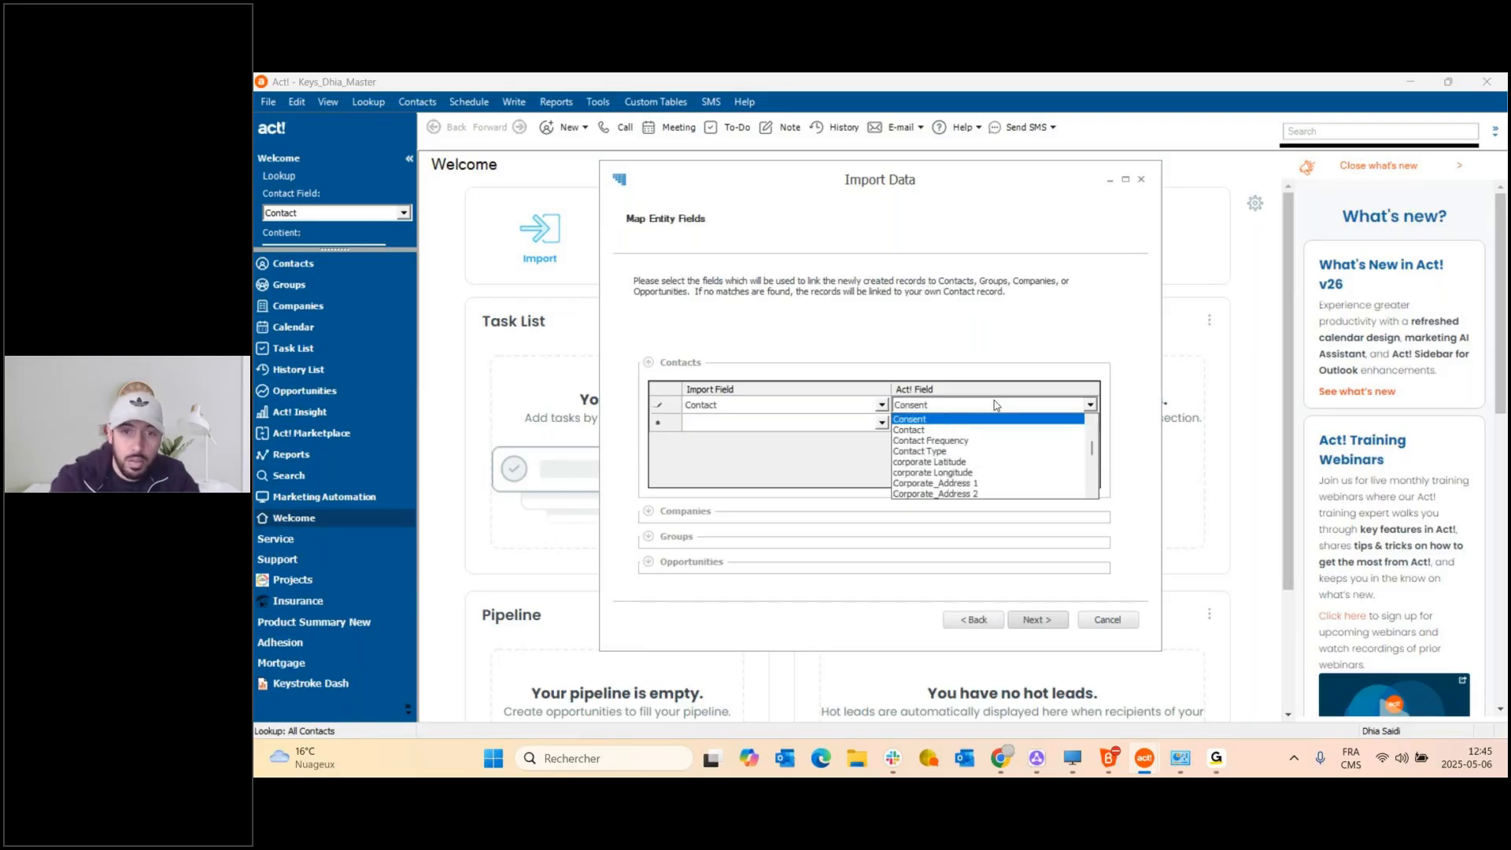
left_click(960, 429)
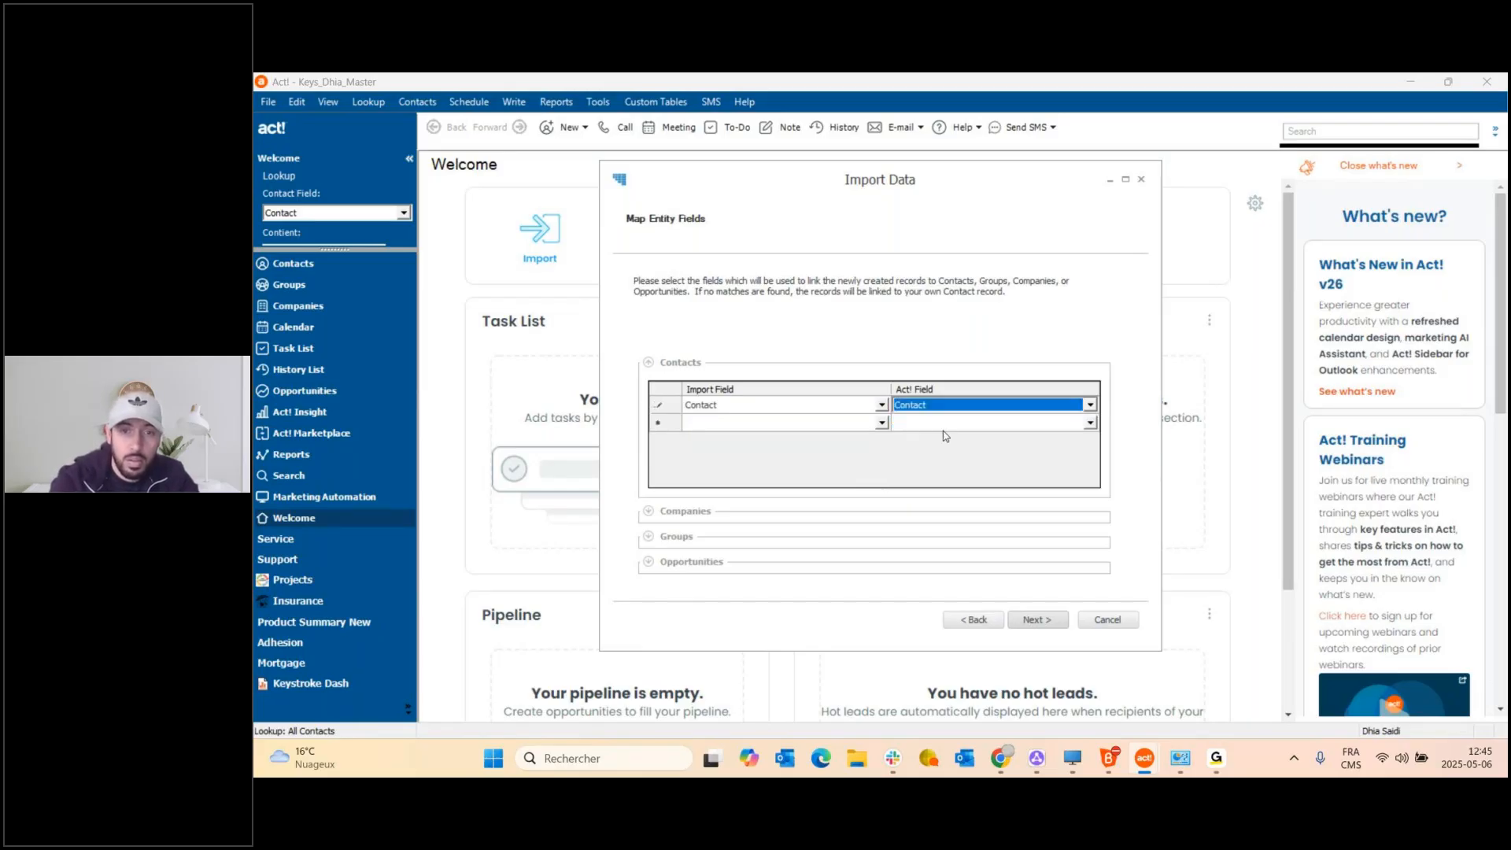
left_click(881, 425)
left_click(881, 425)
type("comp")
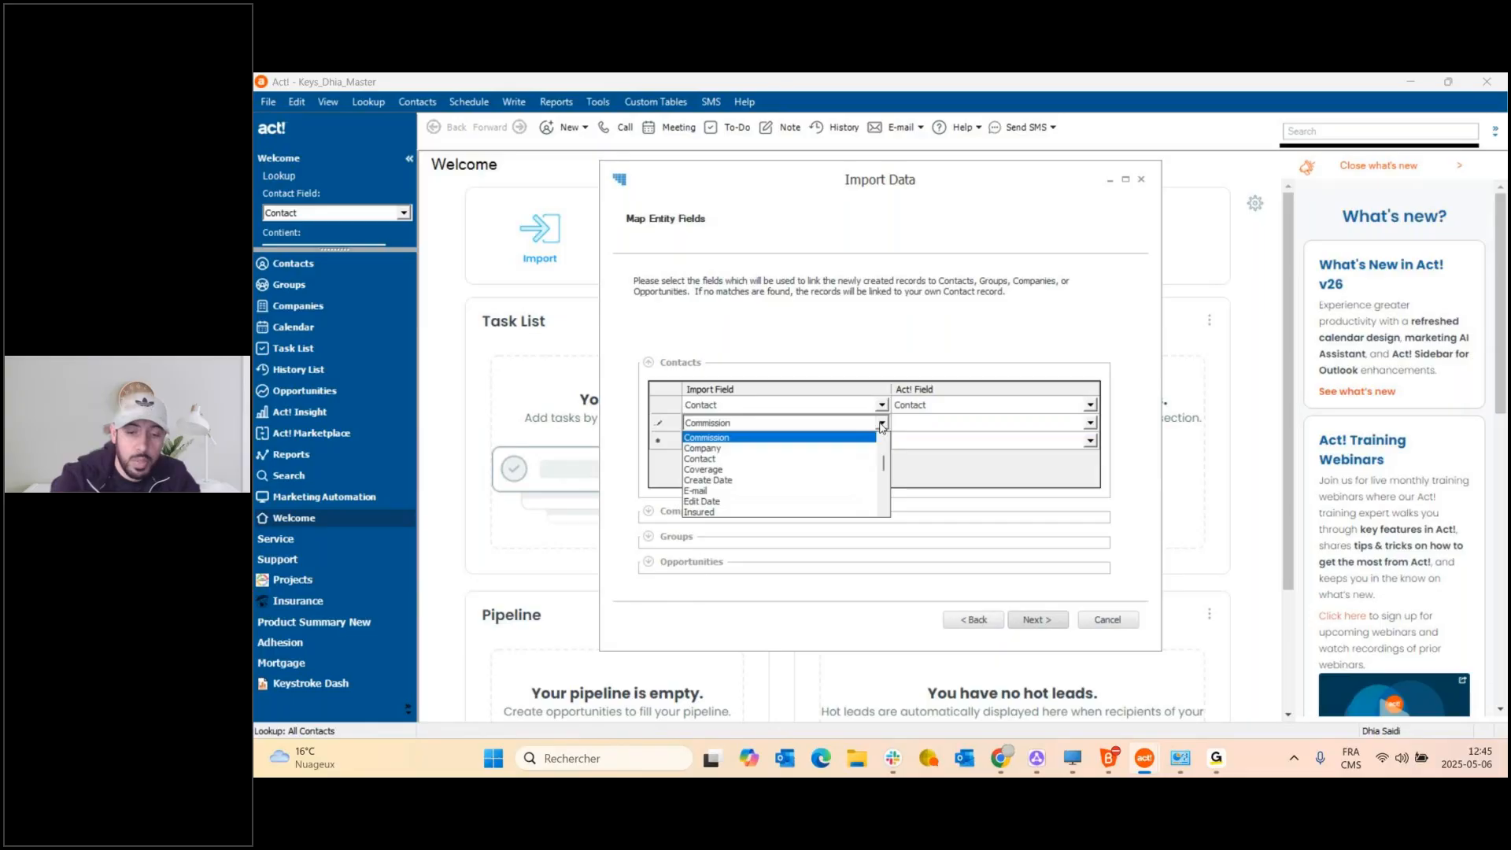
key("Return")
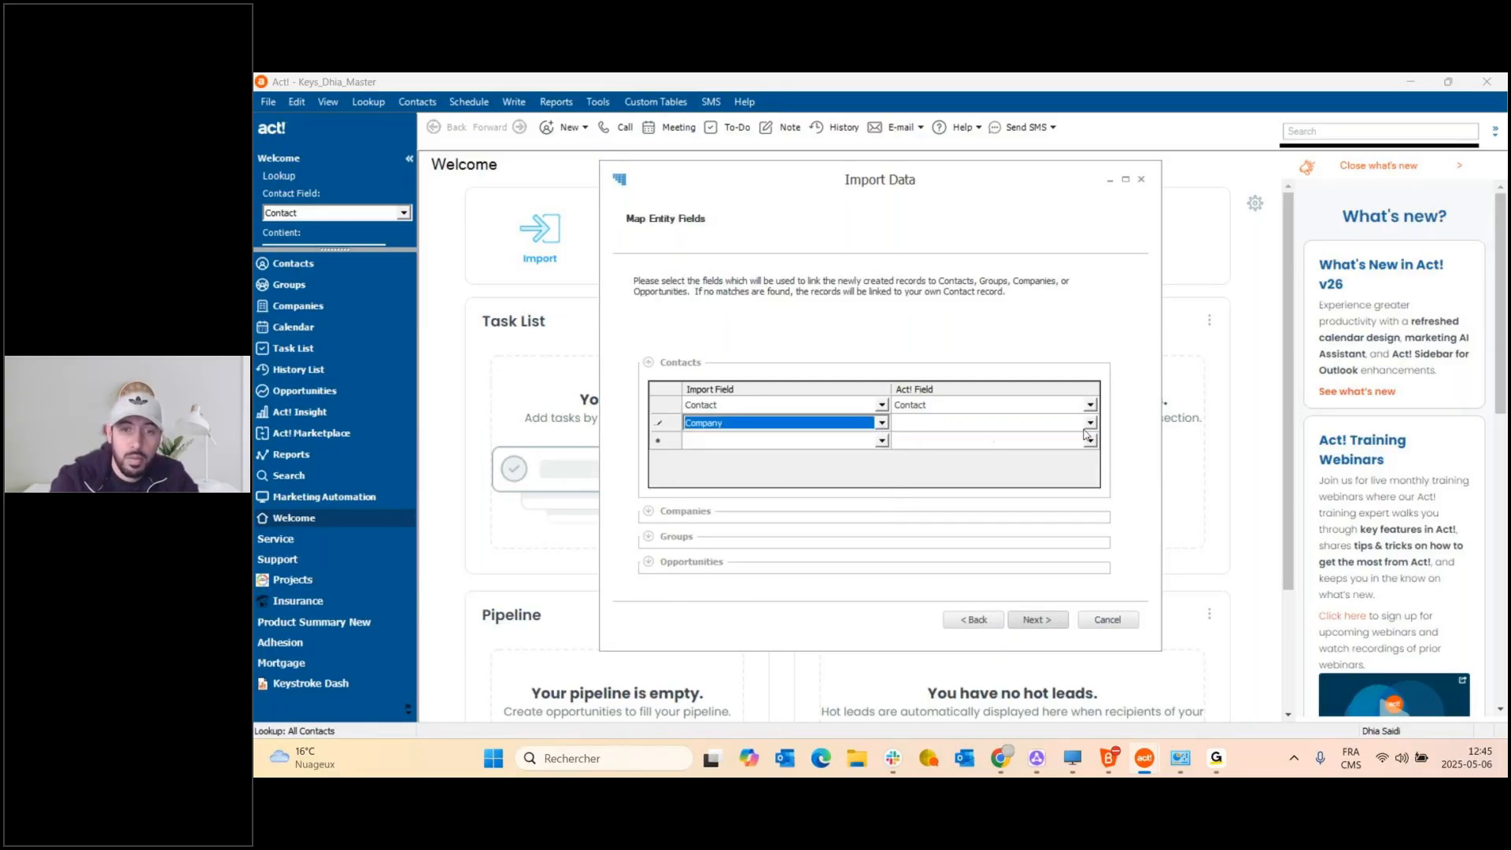
left_click(1089, 425)
type("comp")
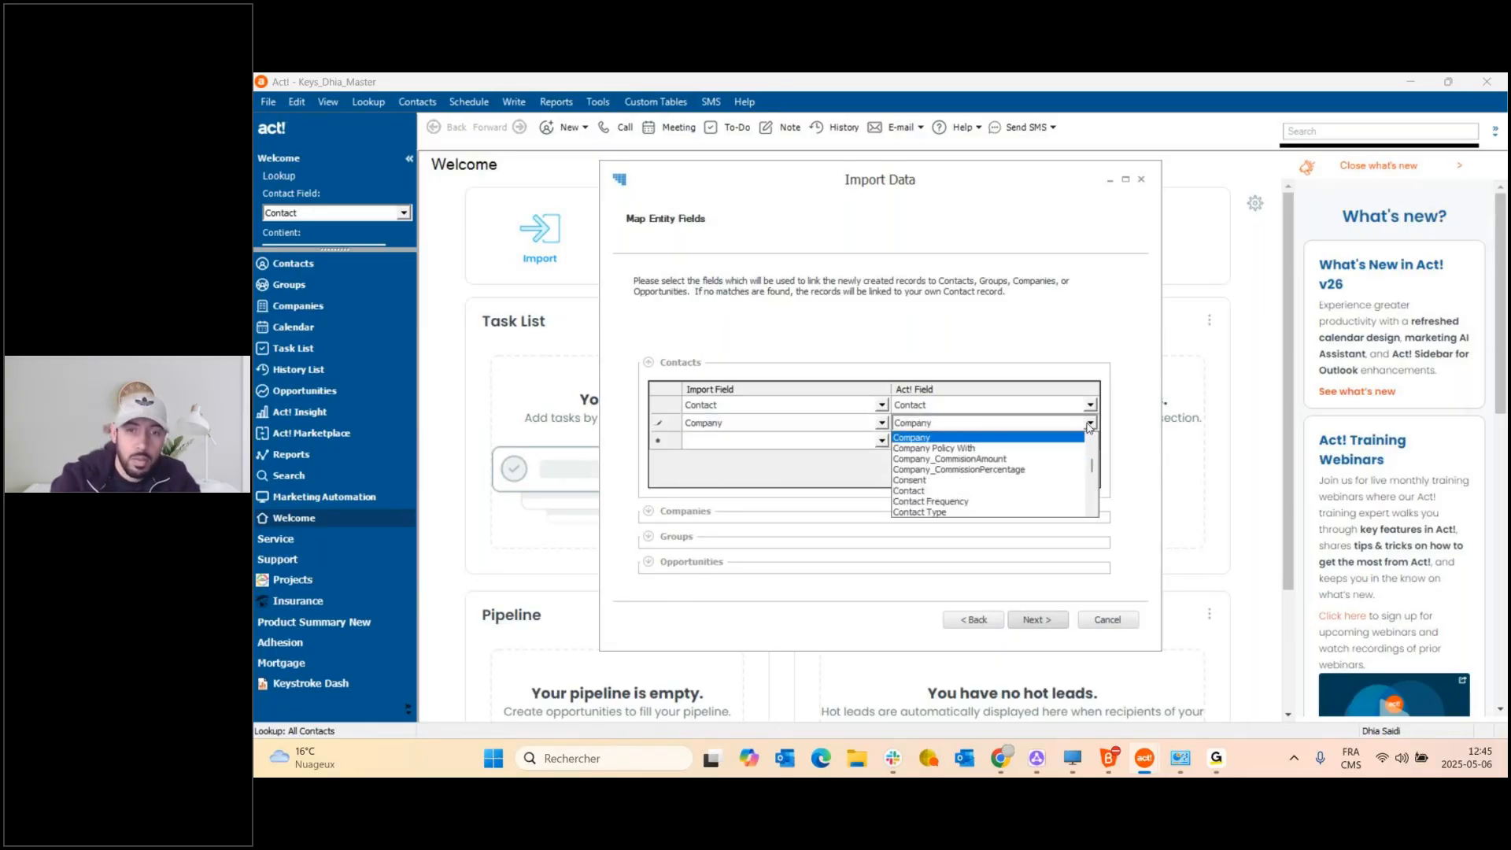
left_click(980, 438)
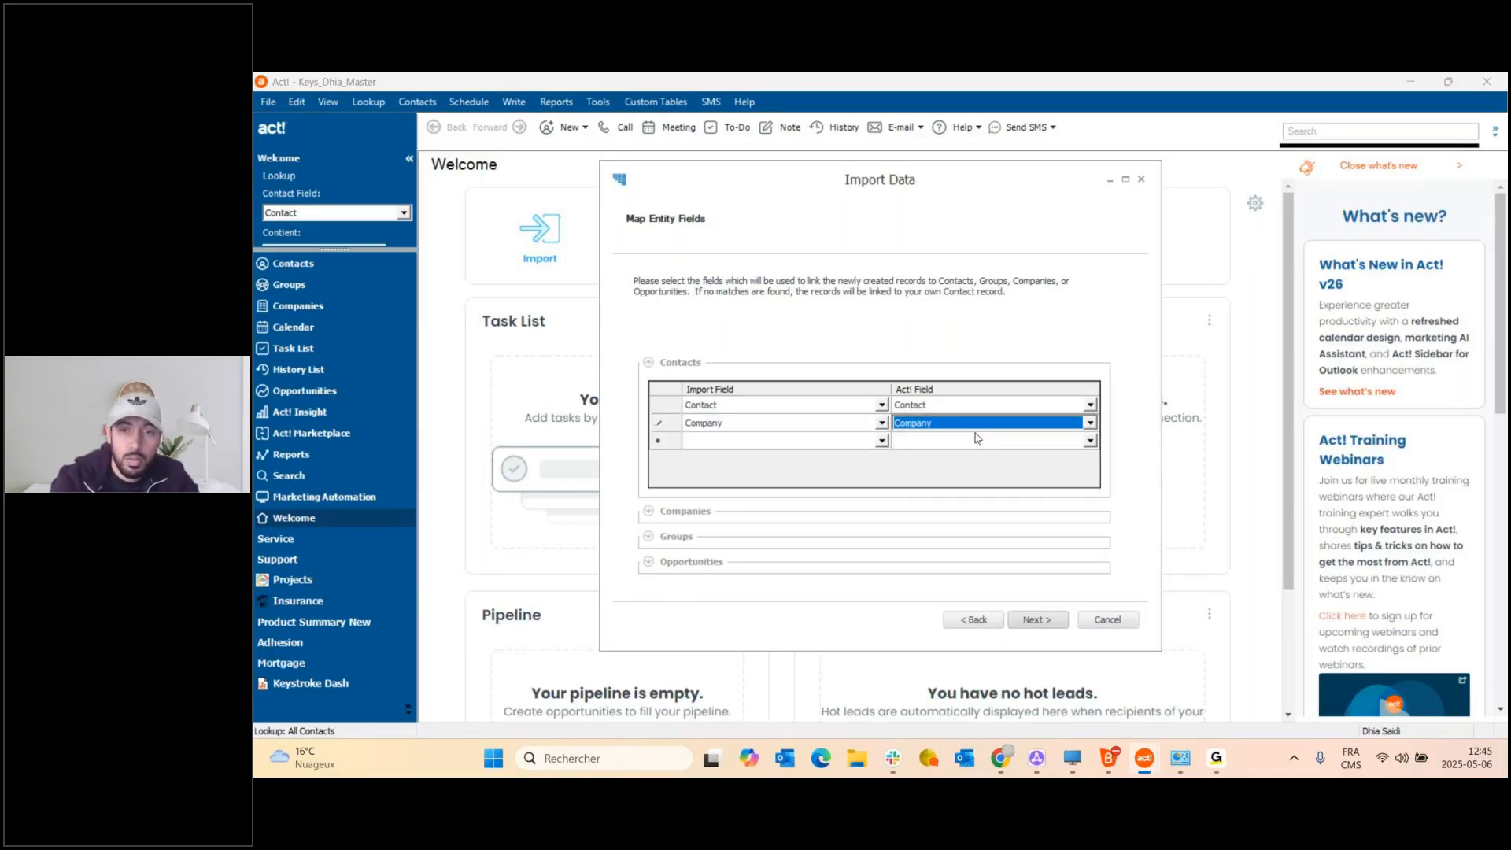
Map the E-mail and Phone import fields to the Act! E-mail and Phone fields.
left_click(881, 442)
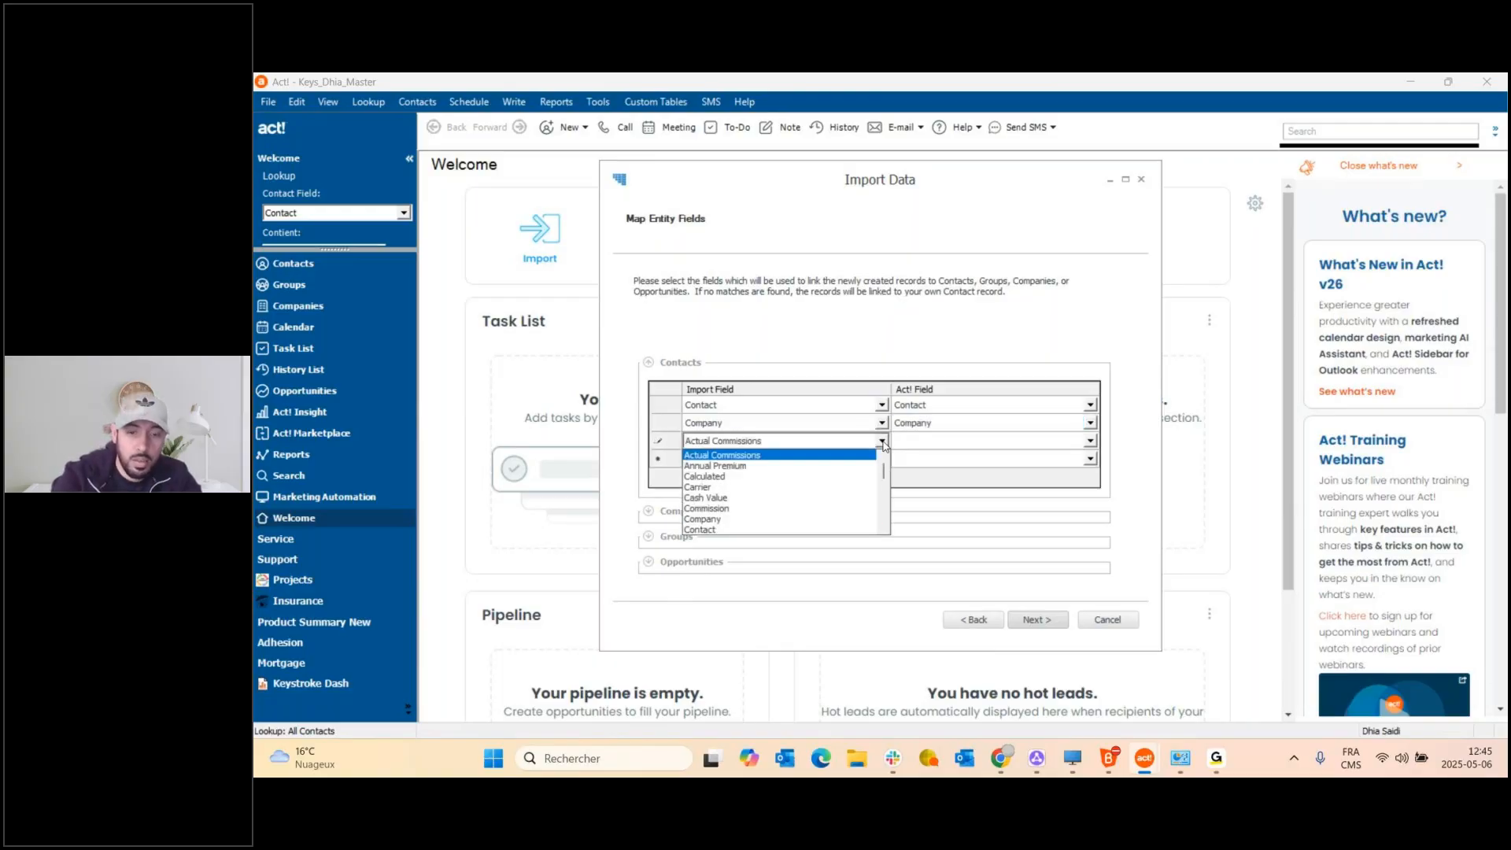
type("e")
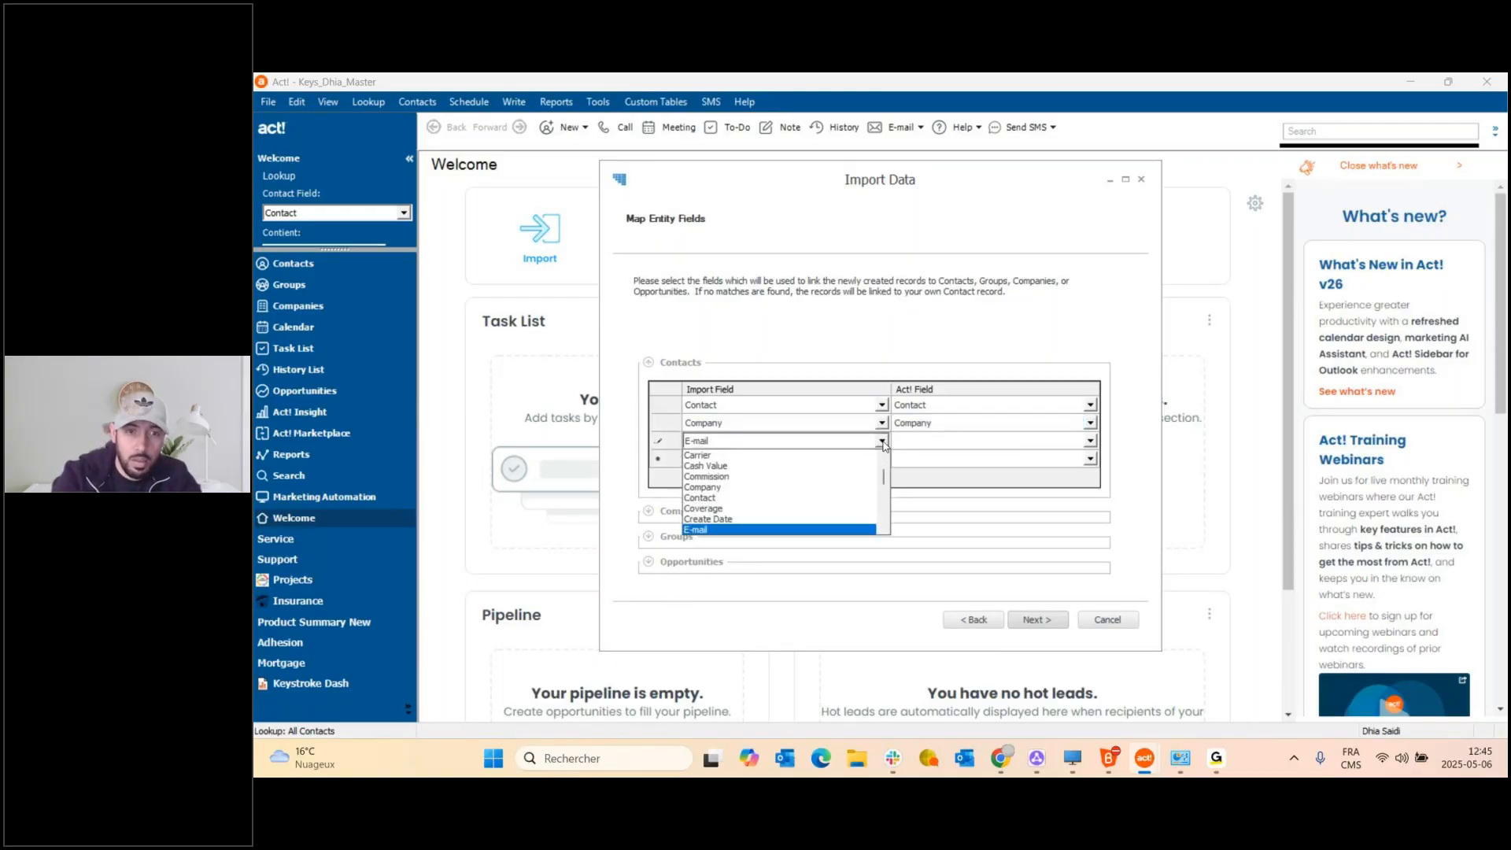
left_click(881, 441)
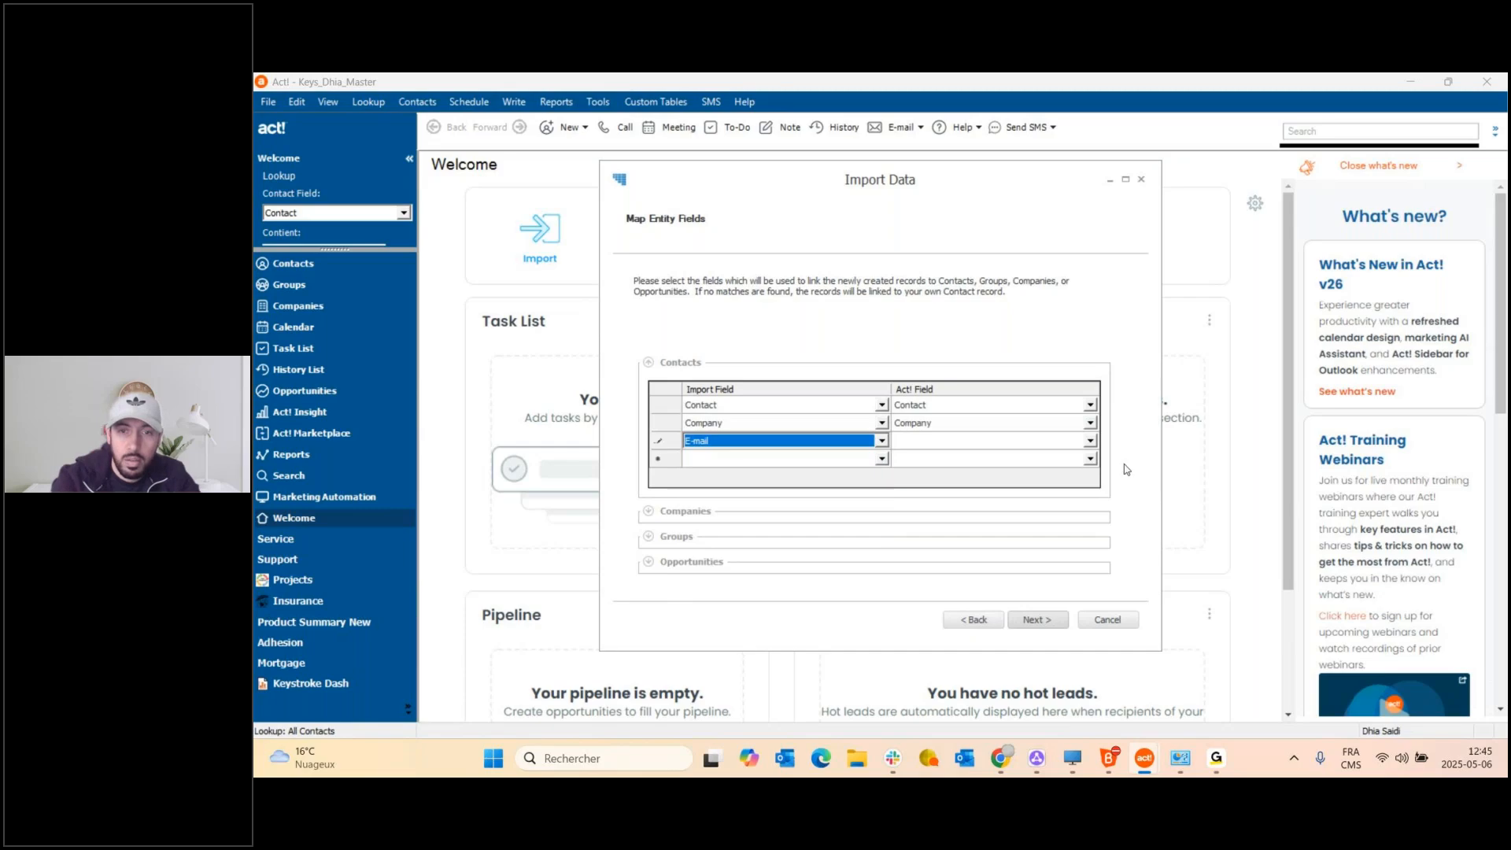
left_click(1090, 442)
type("em")
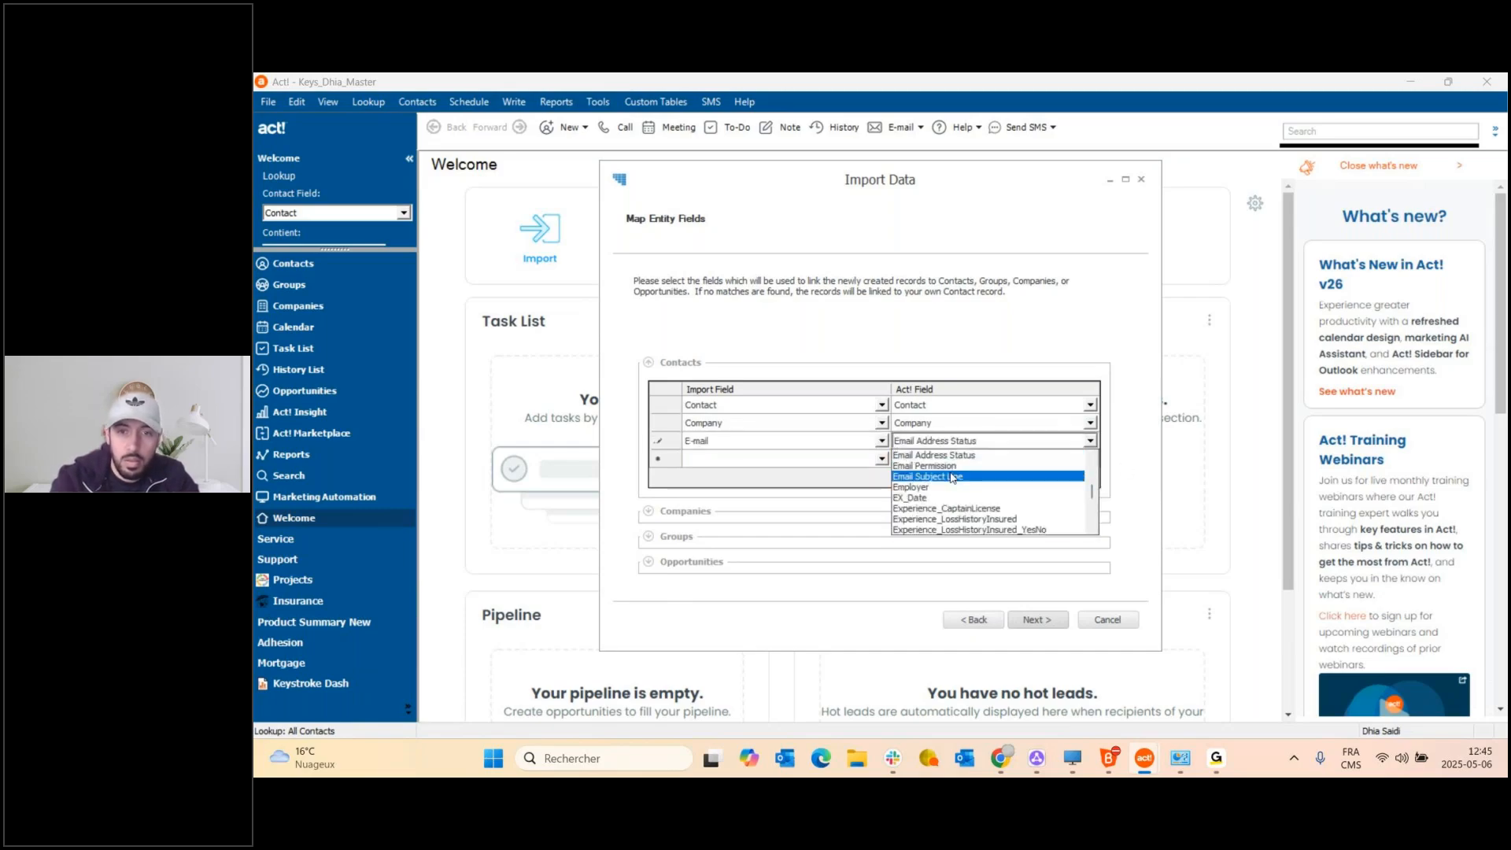
scroll(940, 470, "up", 1)
left_click(916, 456)
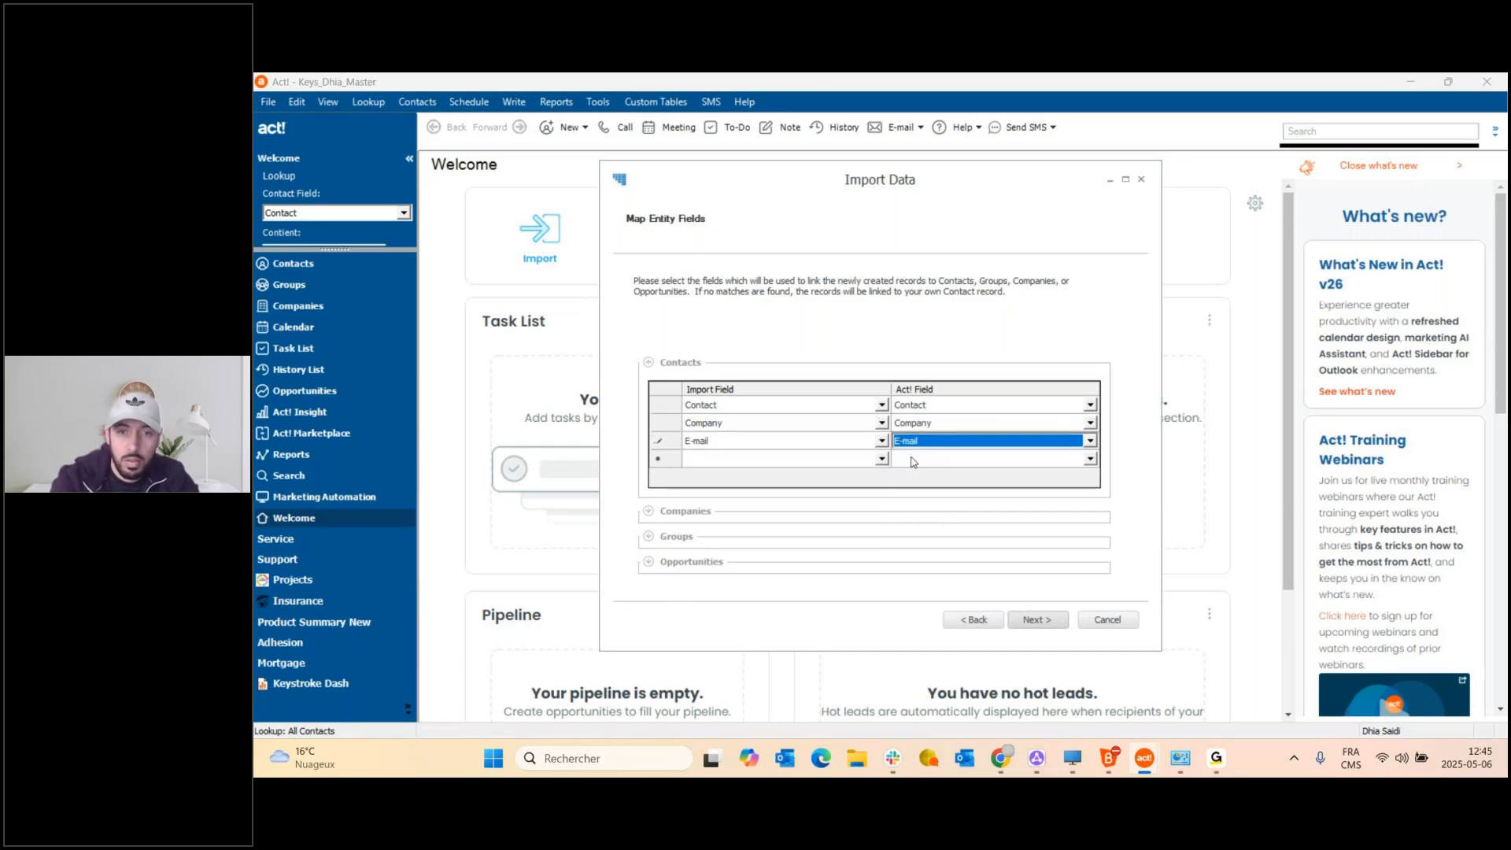
left_click(847, 463)
type("p")
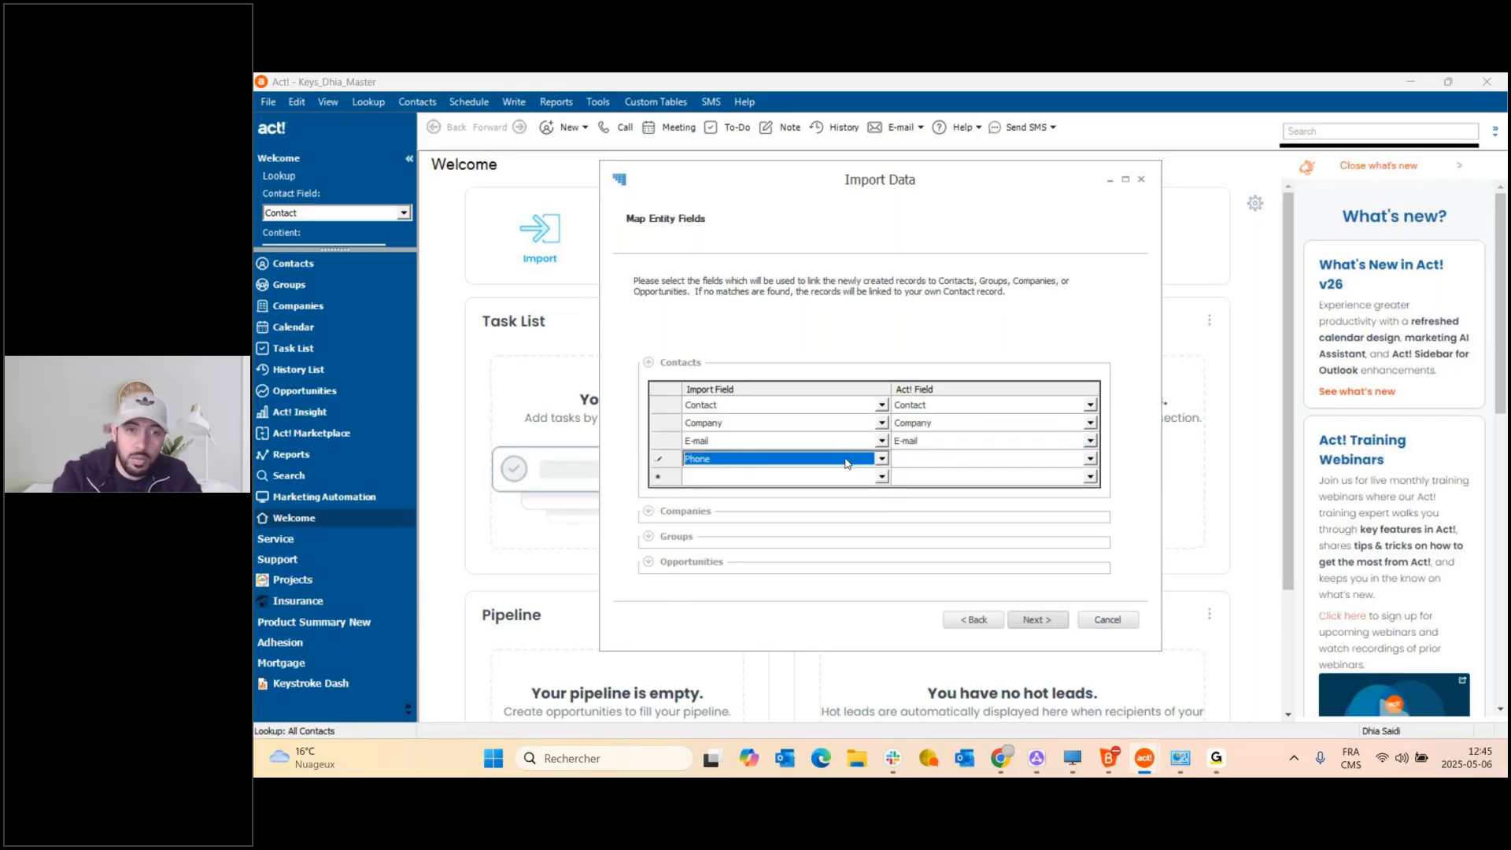
left_click(1089, 459)
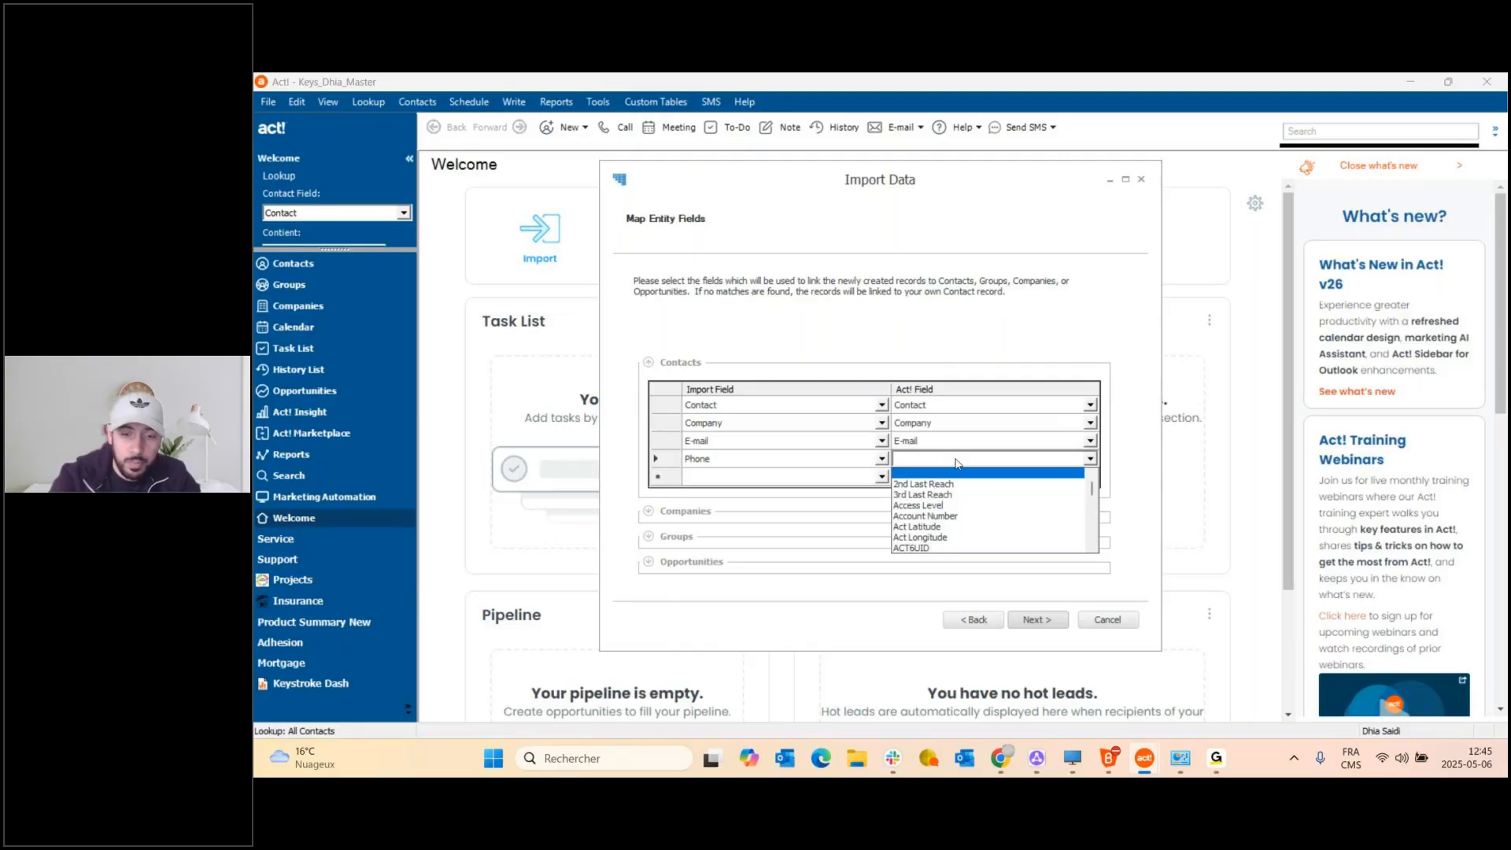
key("p")
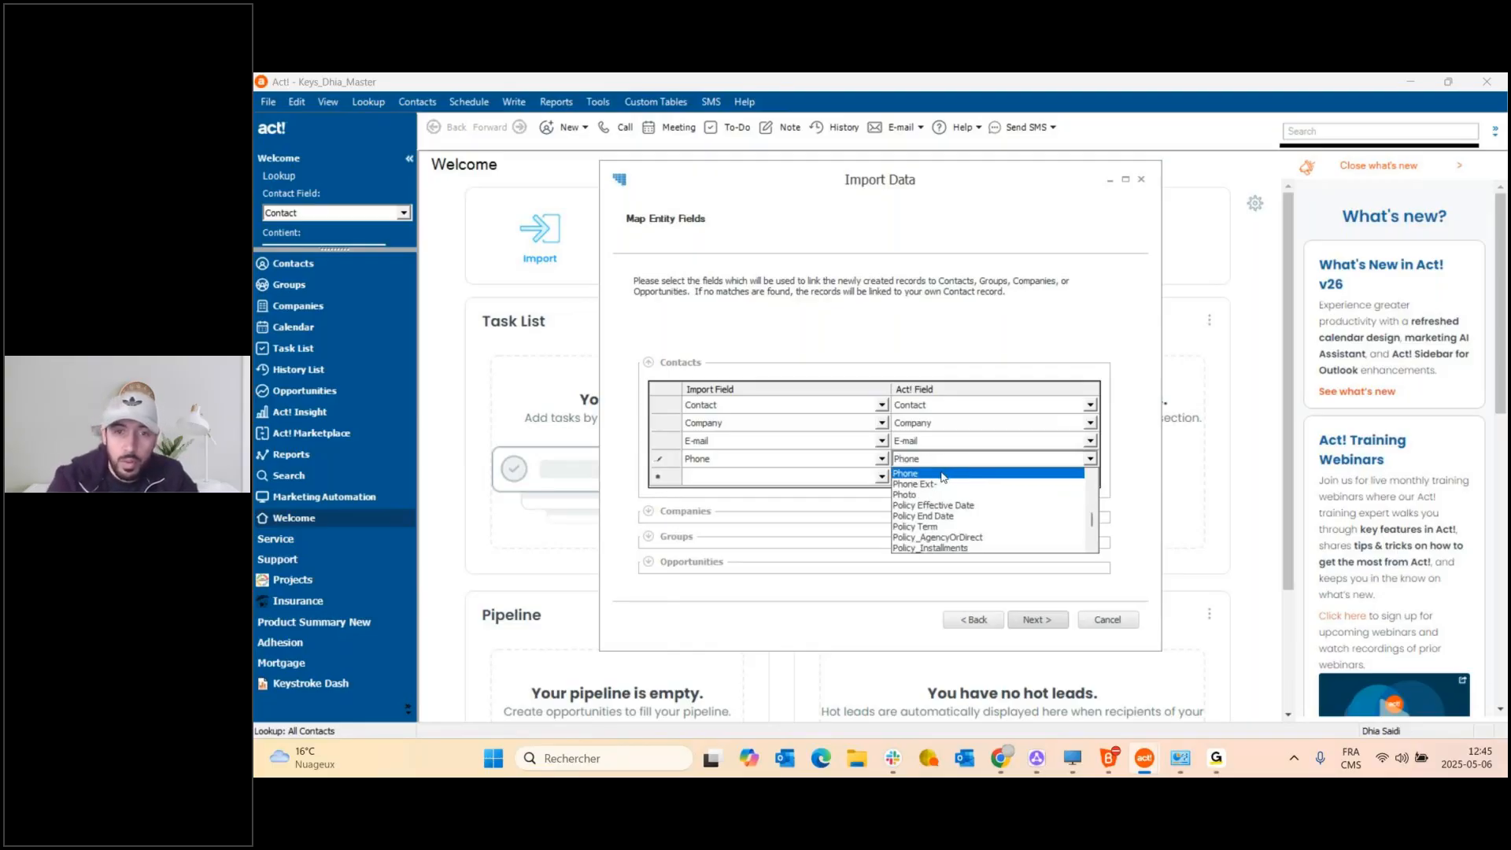
left_click(943, 476)
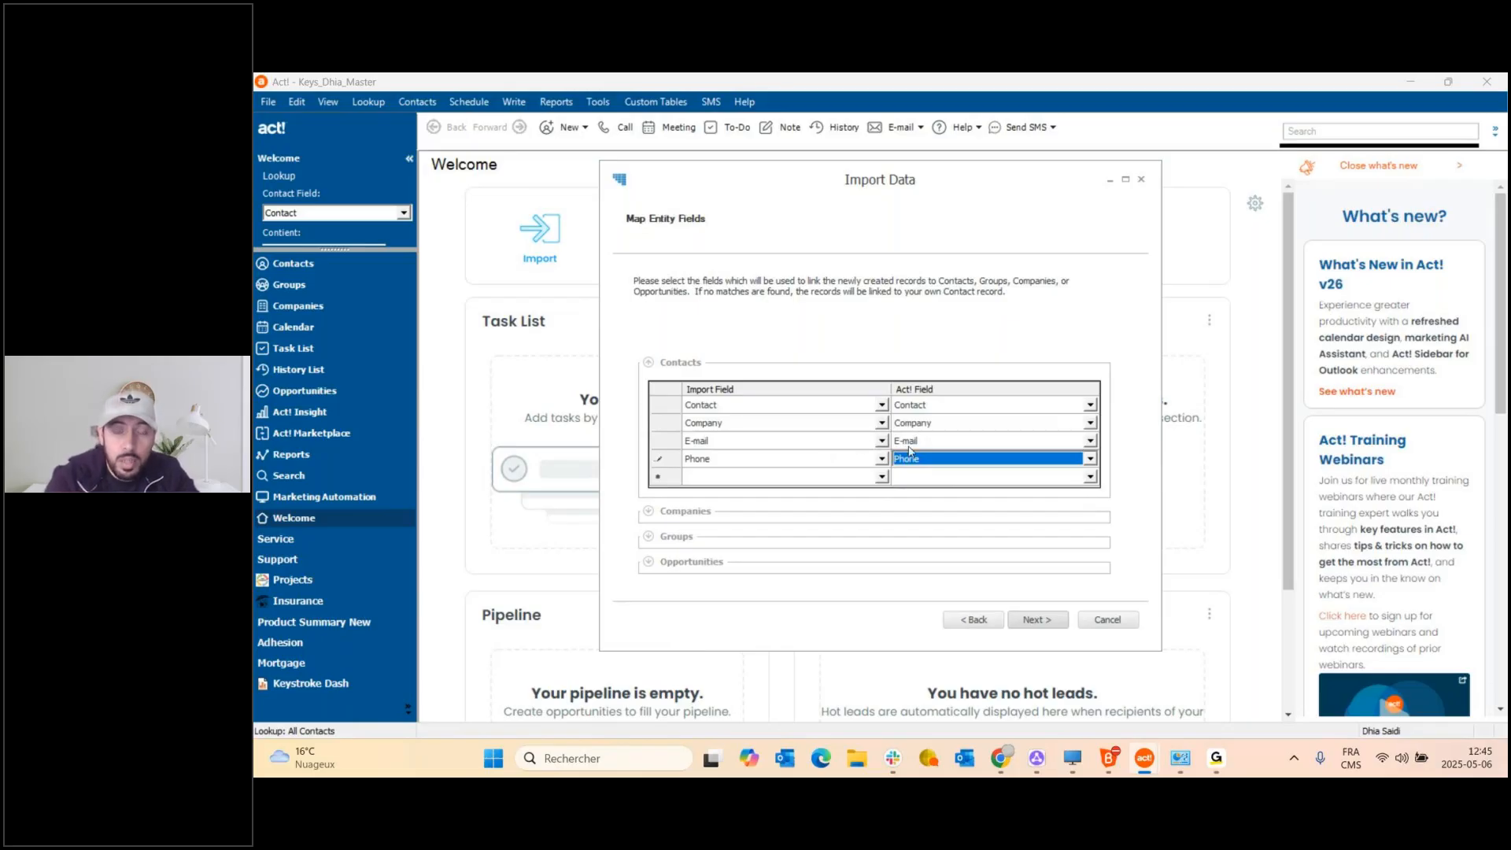
left_click(1037, 621)
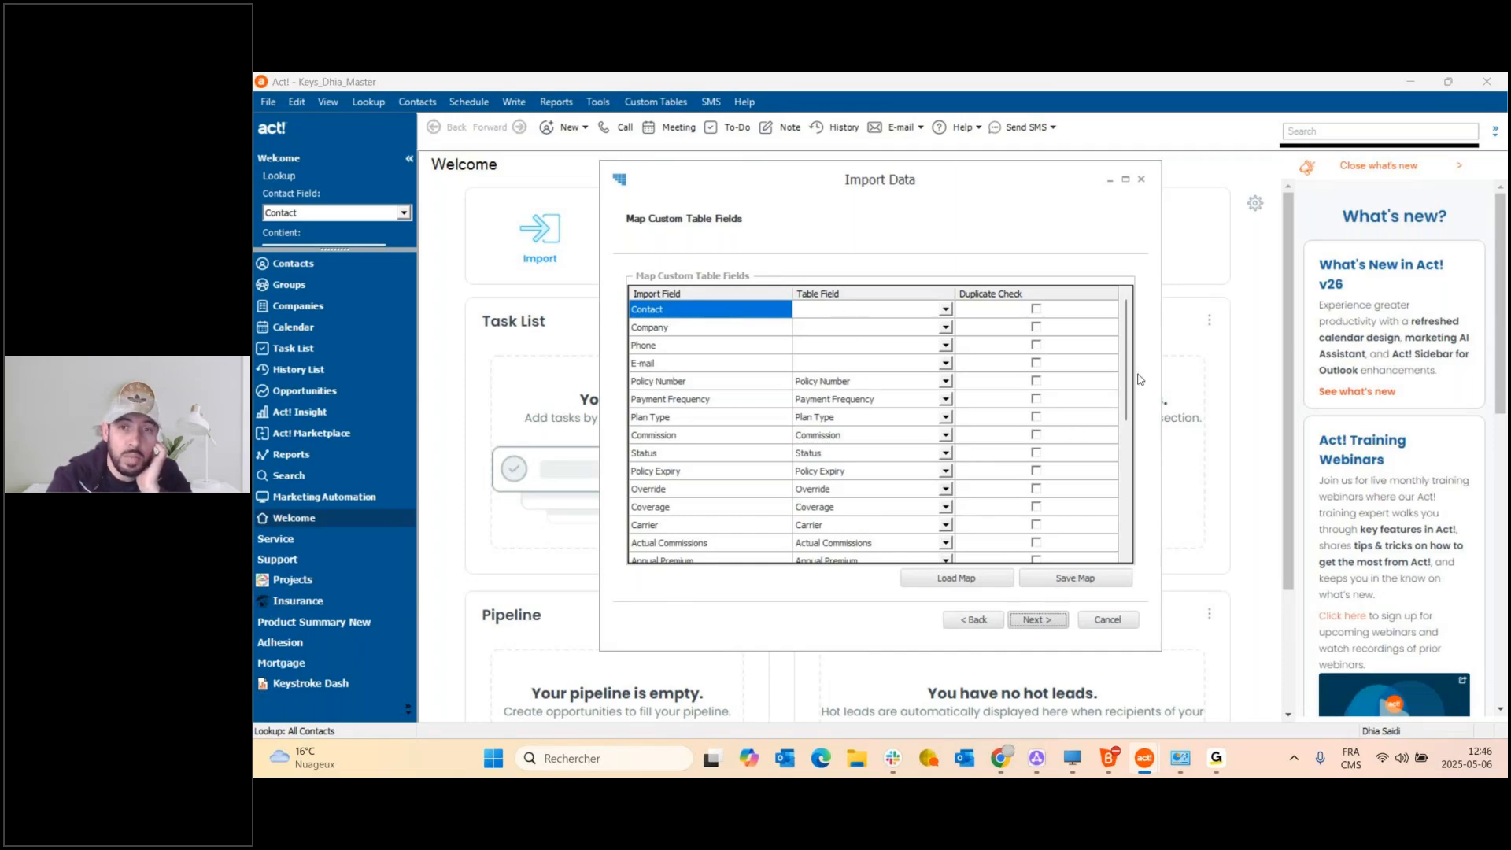
Check the spreadsheet-to-Insurance field mappings, then proceed to Duplicate Check Settings.
left_click_drag(1130, 370, 1096, 504)
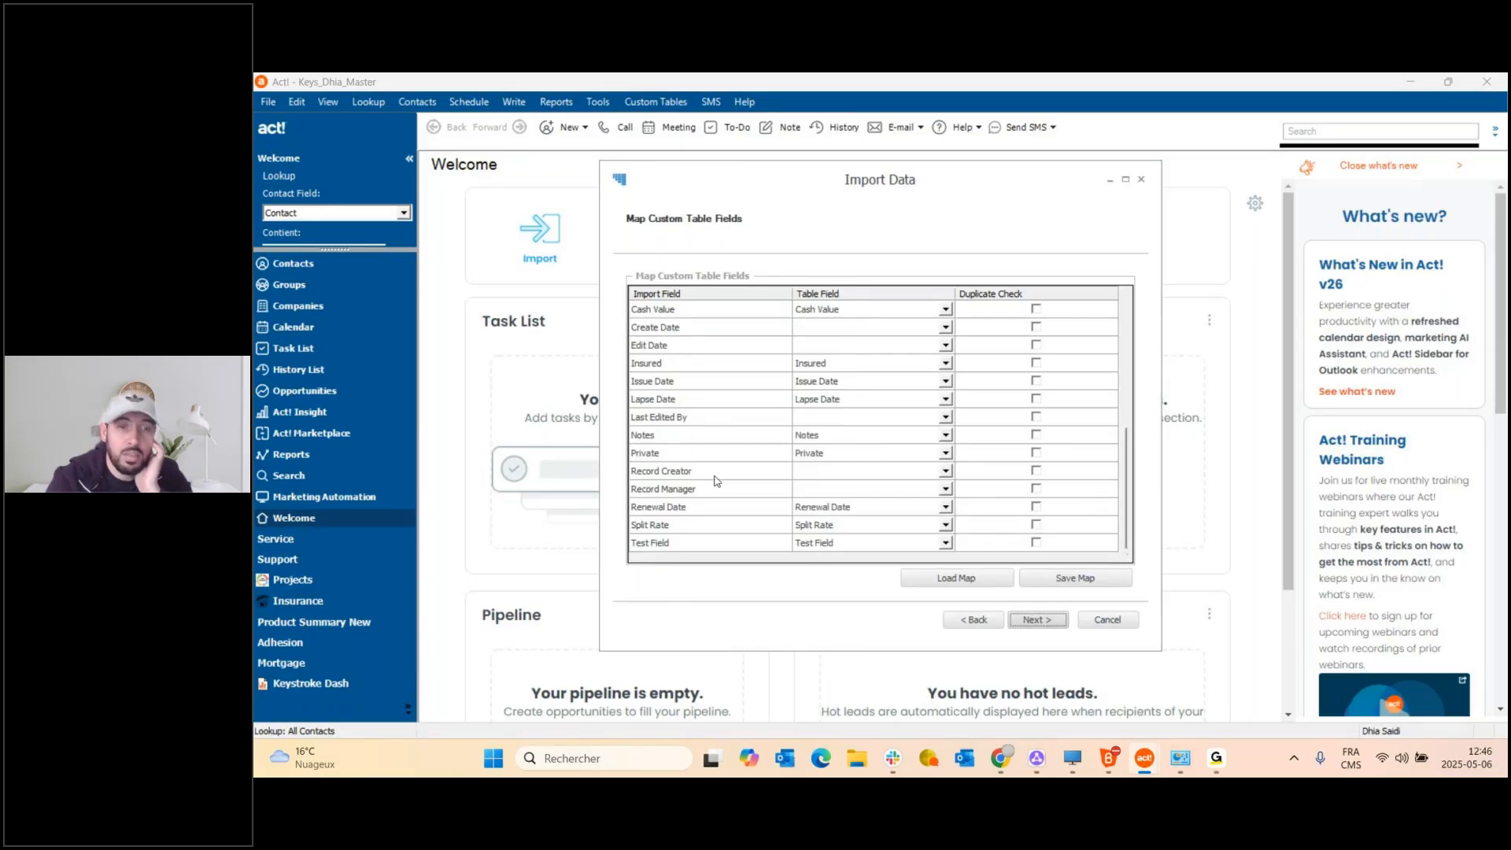
scroll(680, 358, "up", 2)
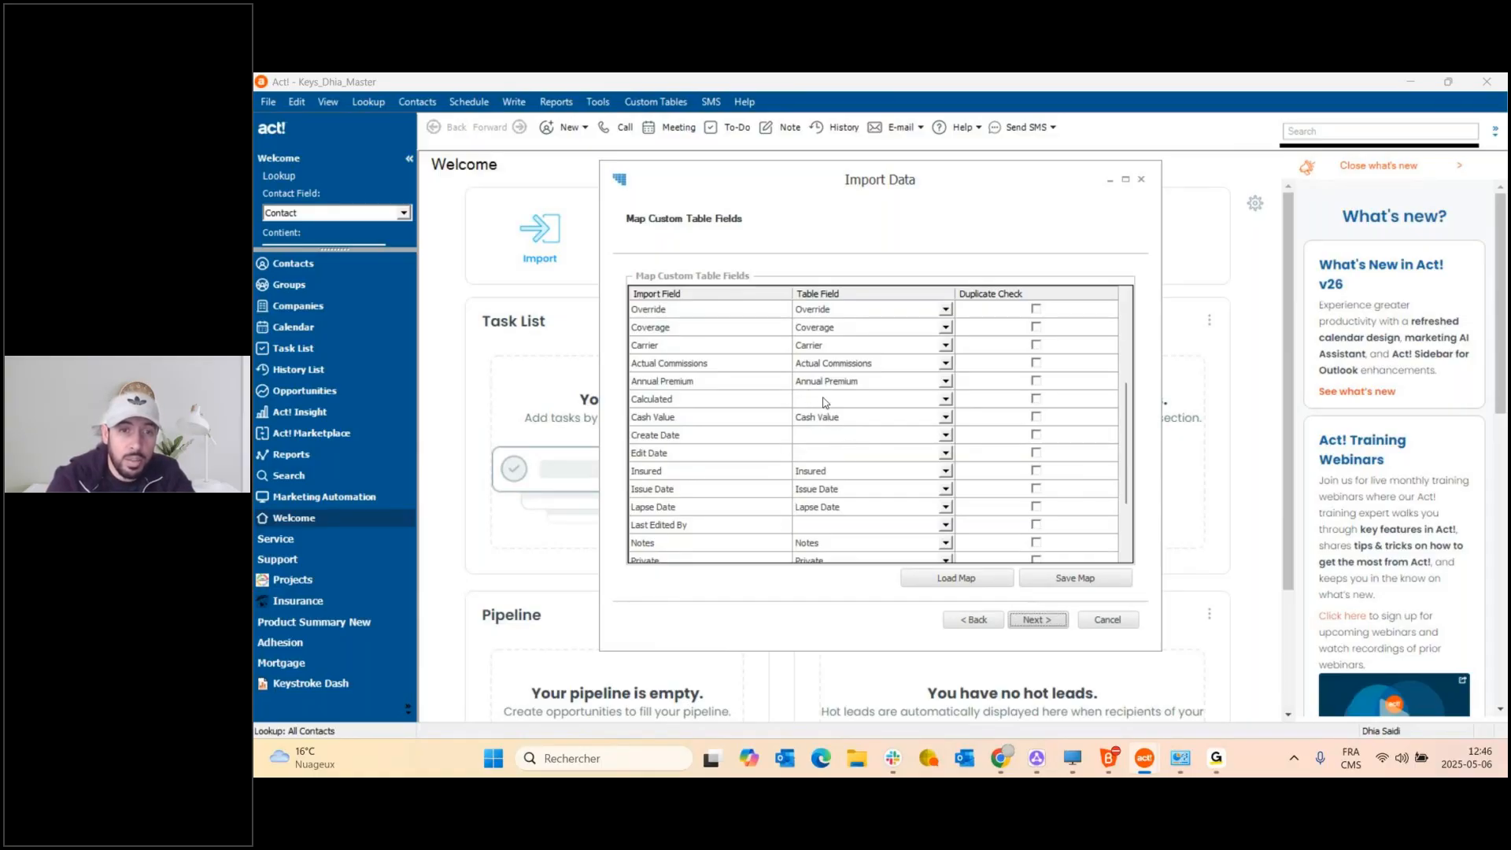
left_click(1034, 621)
Keep Overwrite as the duplicate action and advance to the Confirmation page.
left_click(895, 306)
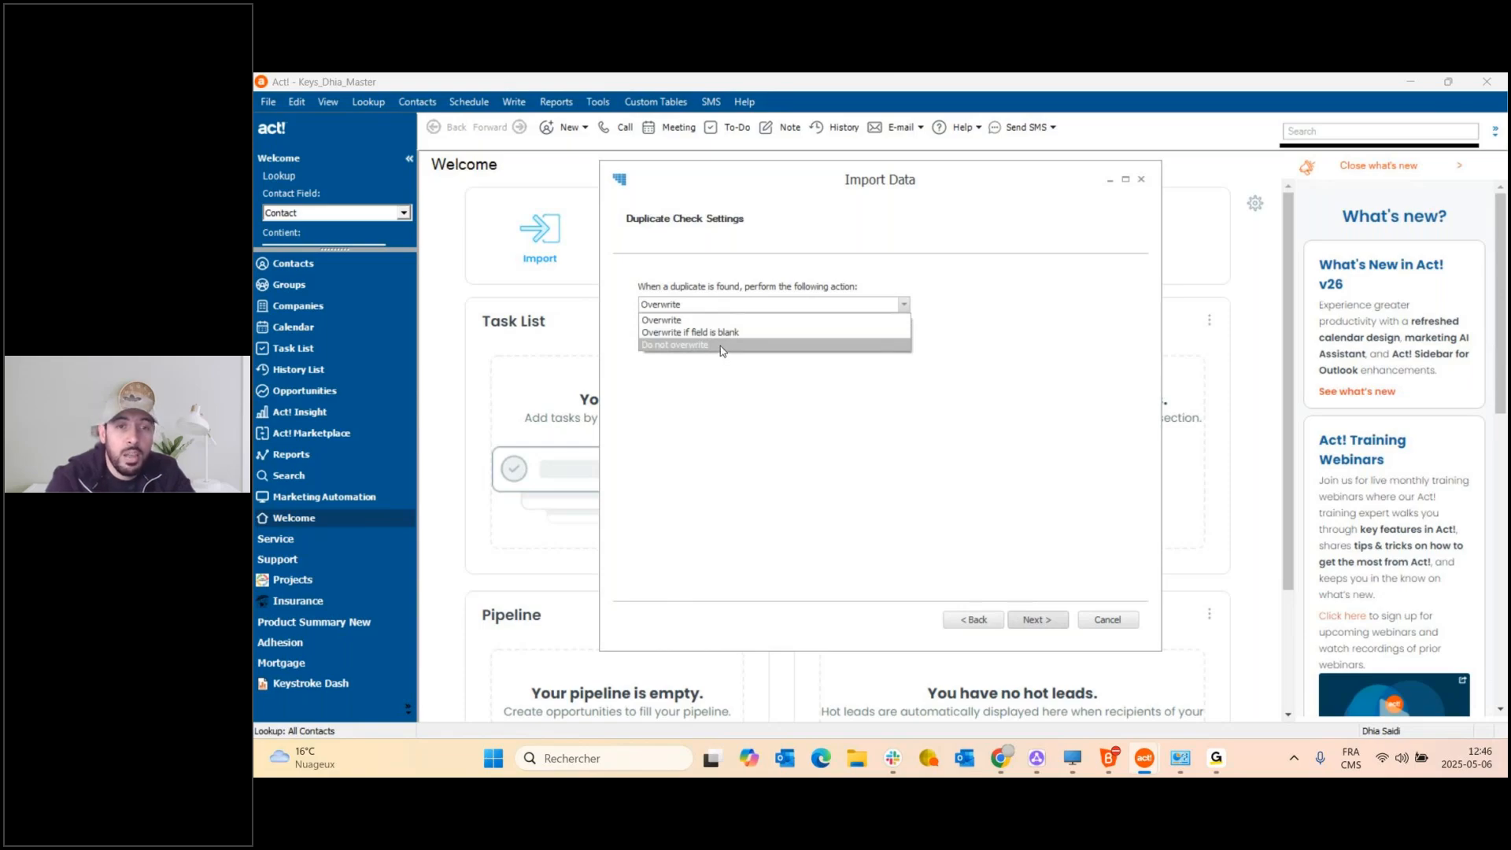
left_click(989, 272)
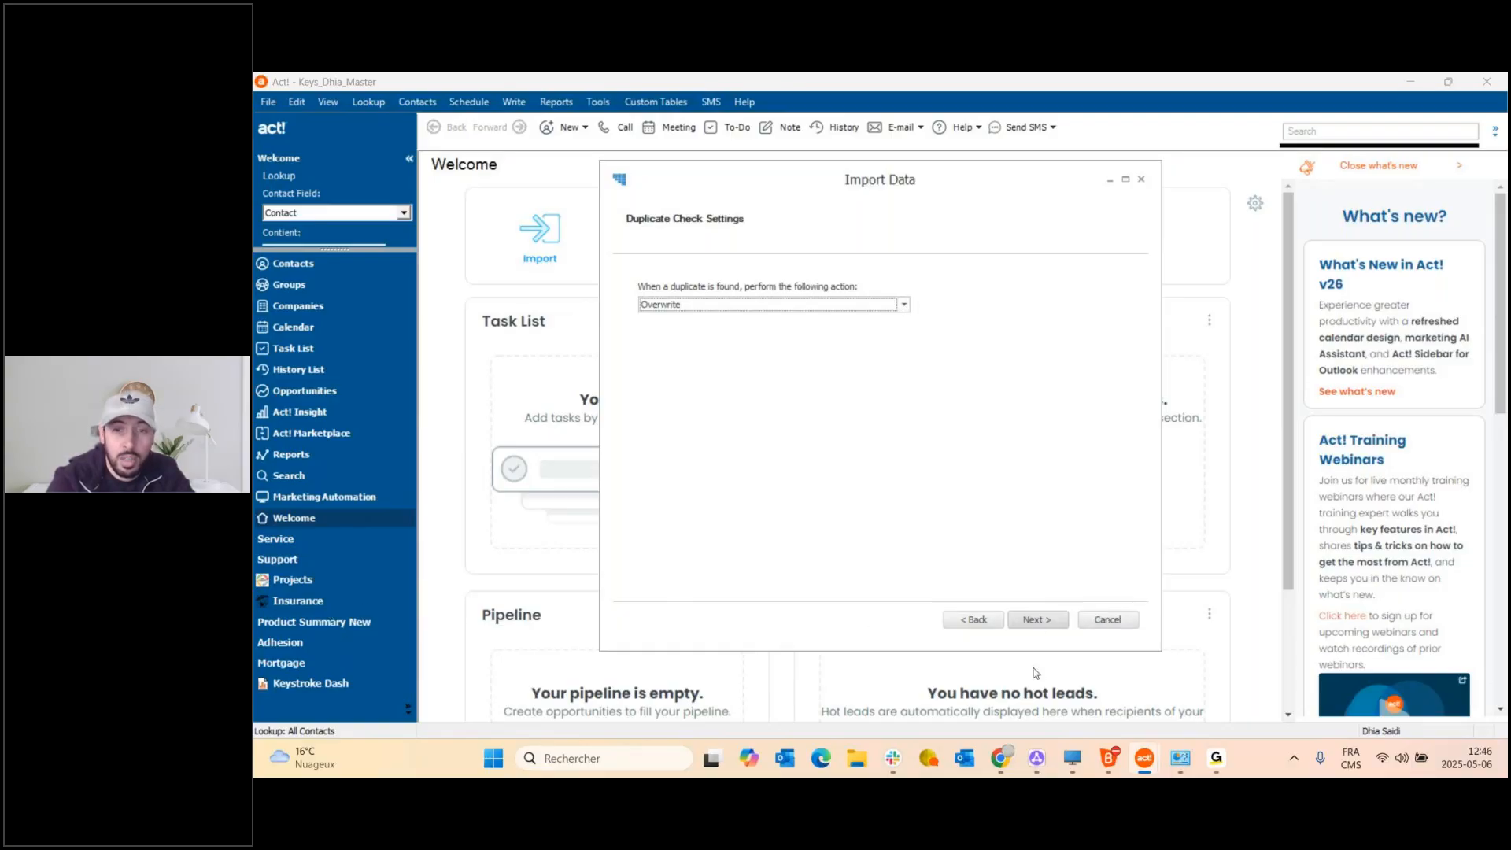
left_click(1036, 621)
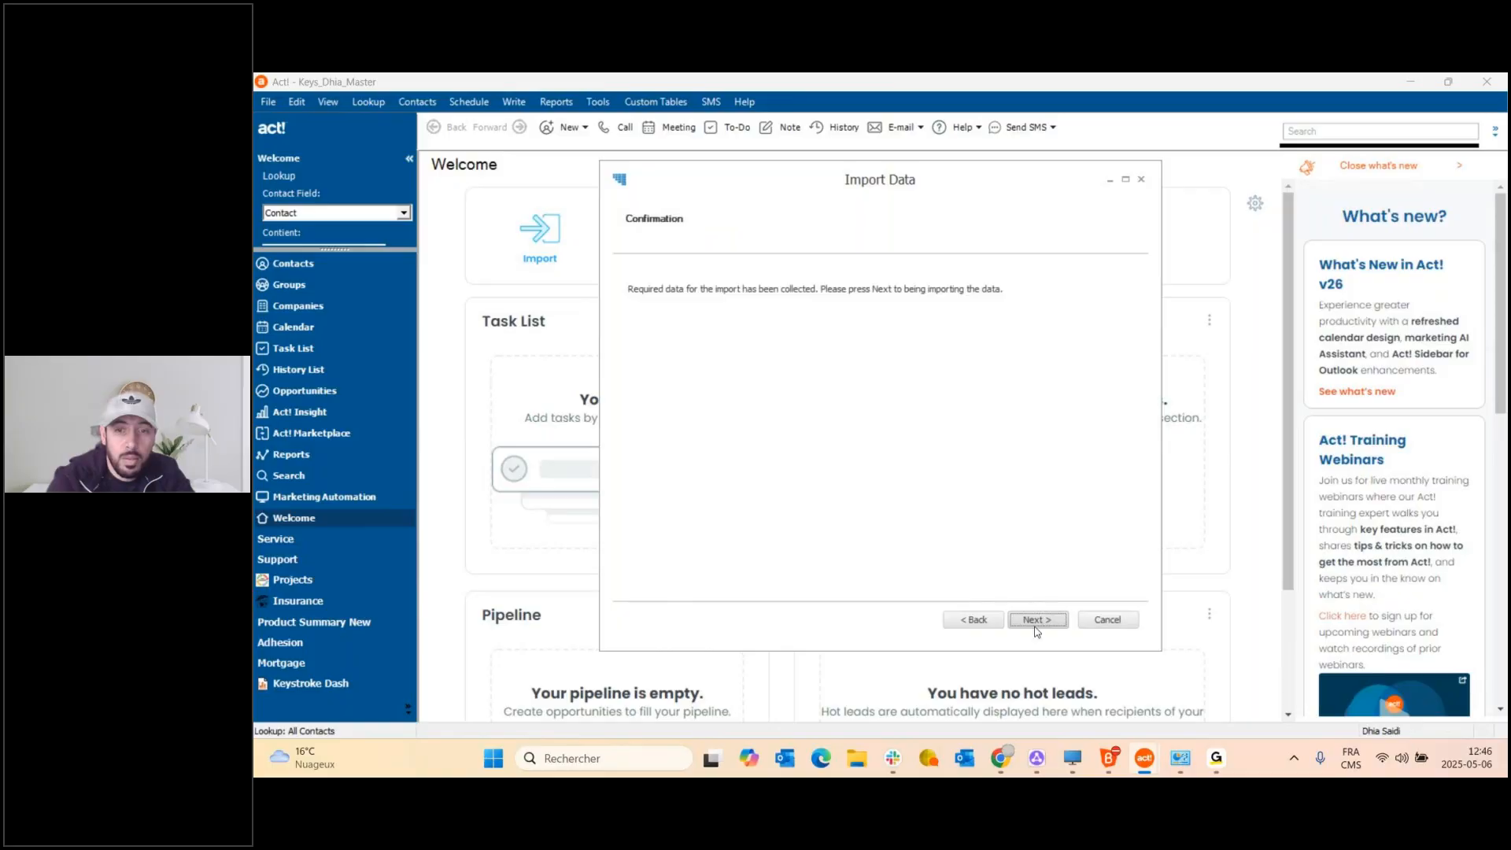
Run the import of all 543 insurance rows and close the finished import wizard.
left_click(1035, 621)
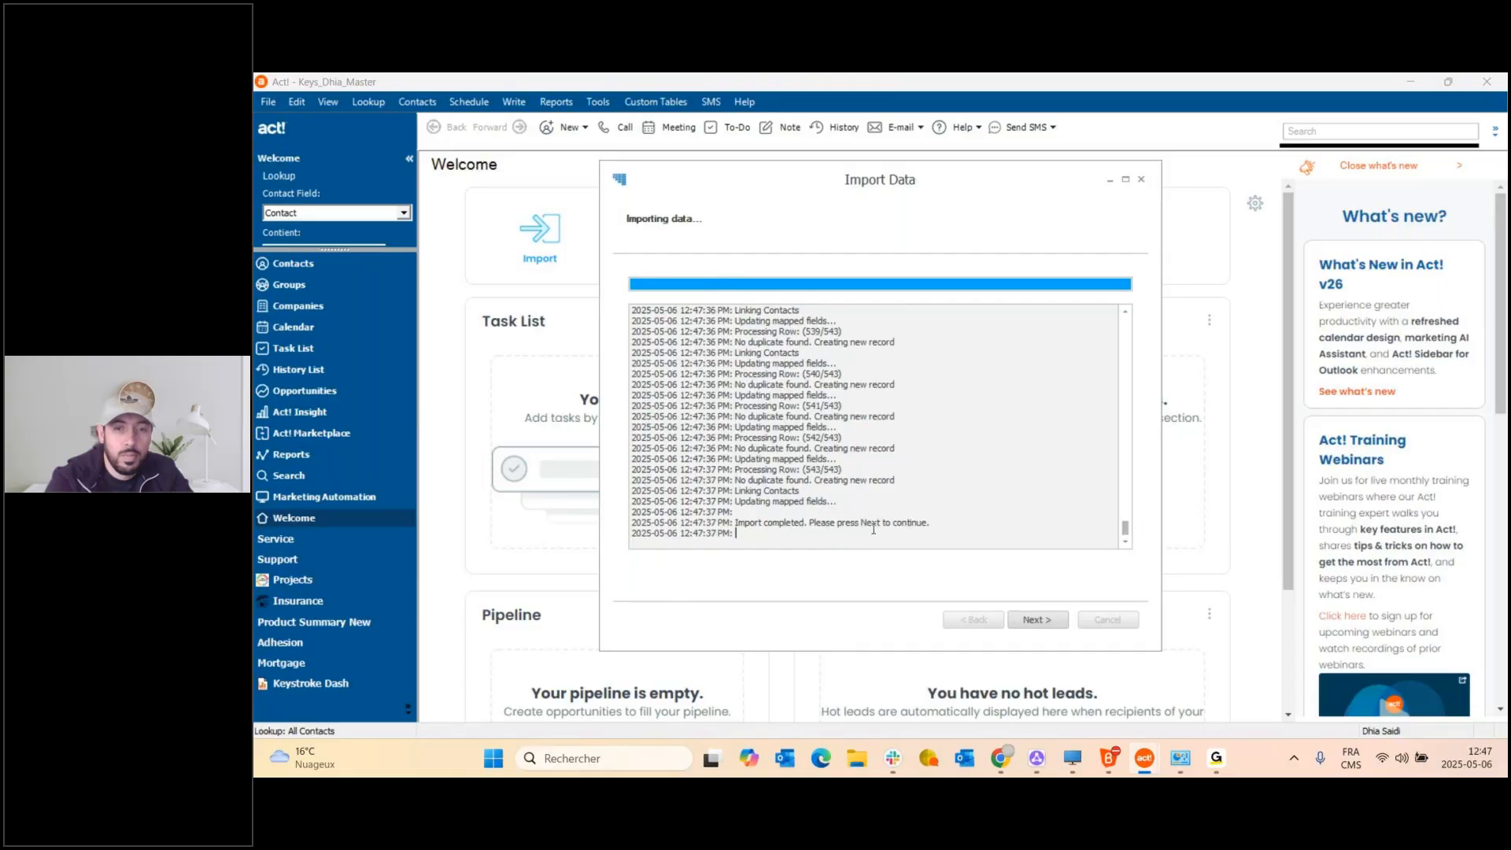
left_click(1037, 619)
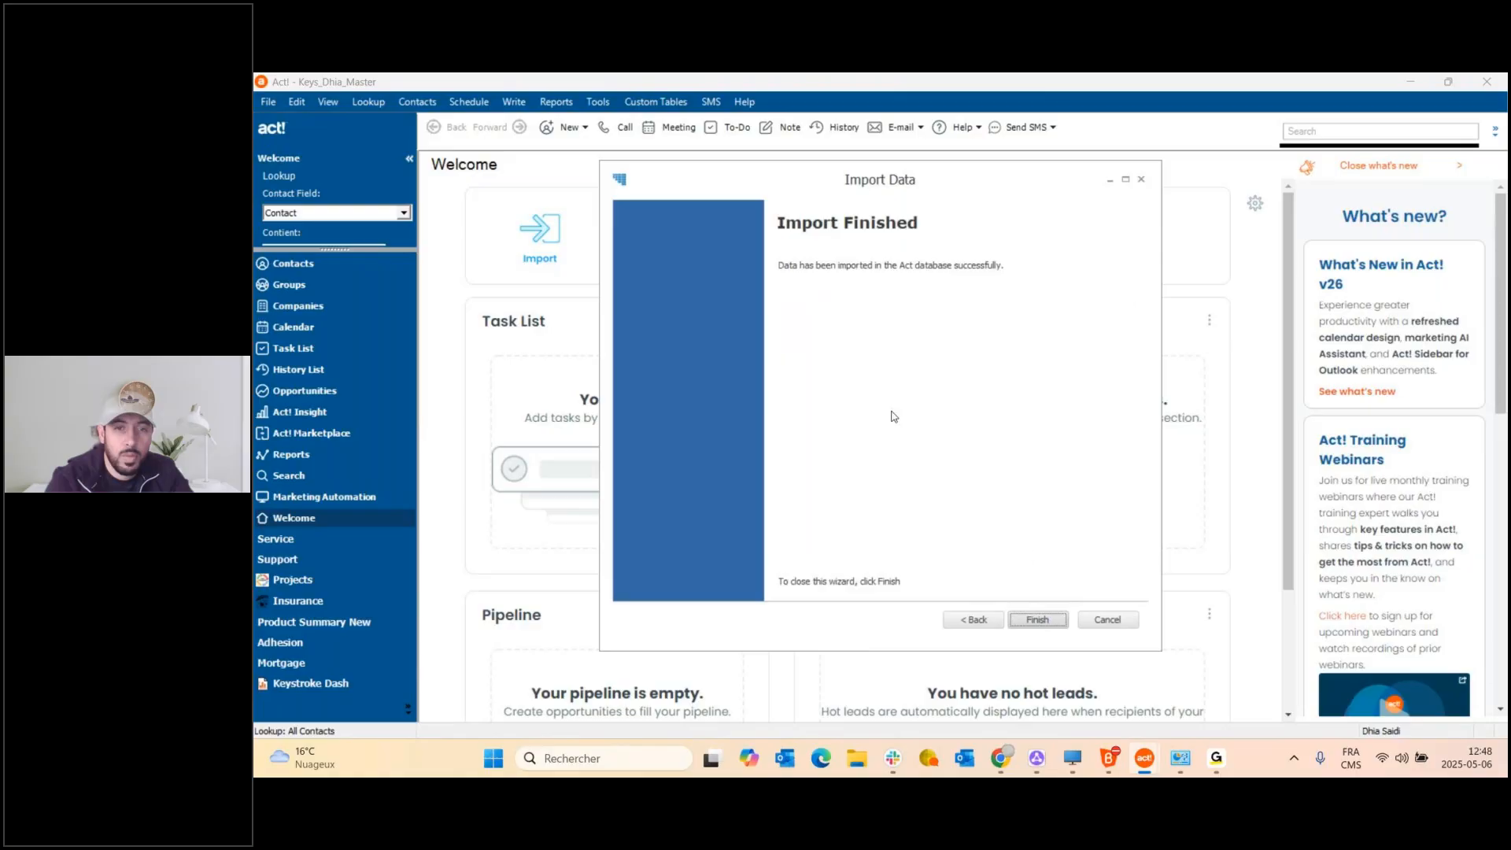
left_click(1037, 619)
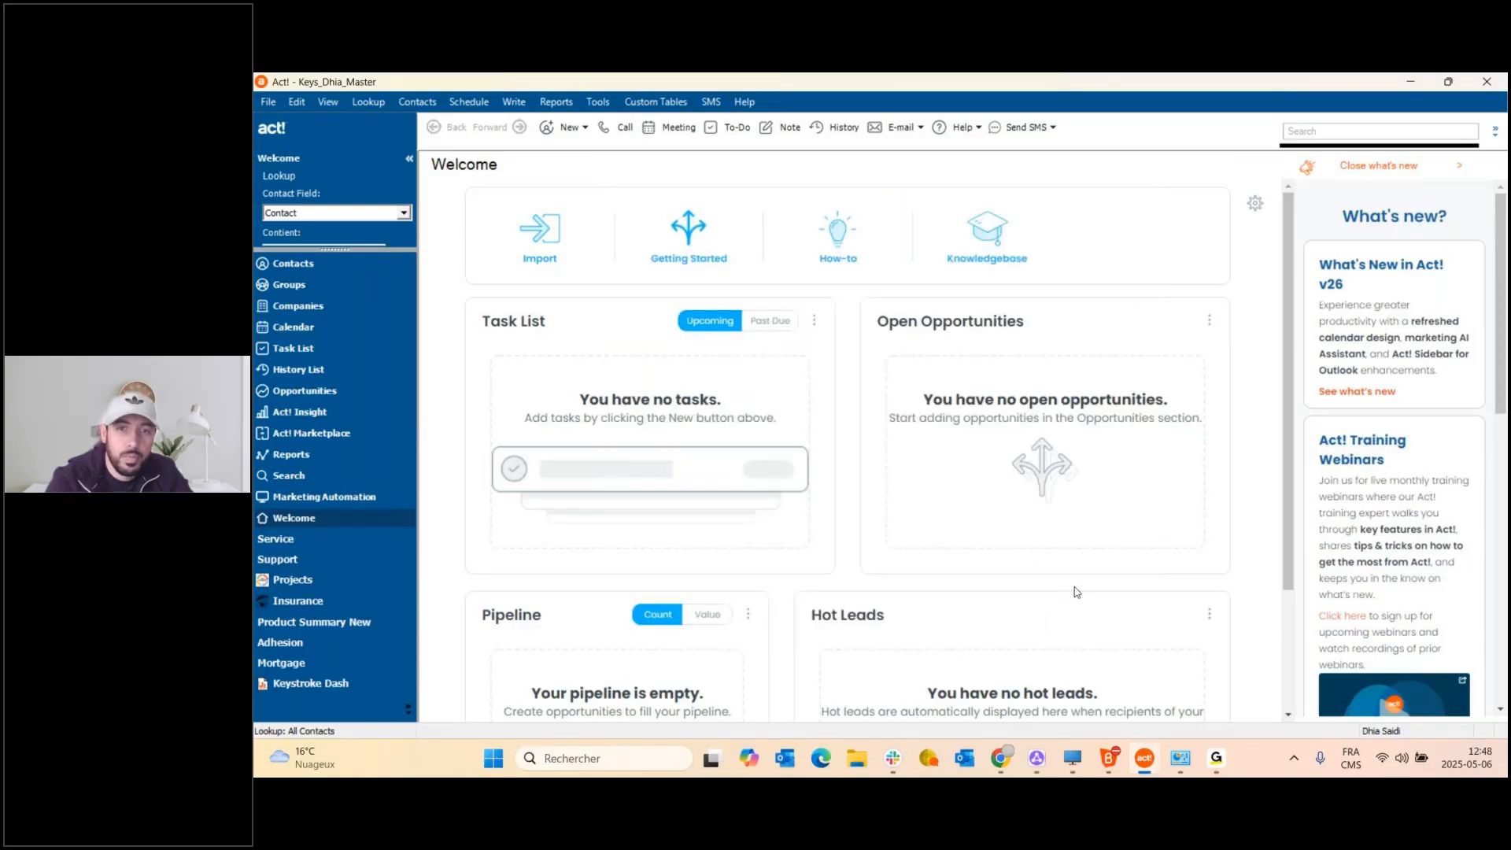
left_click(314, 603)
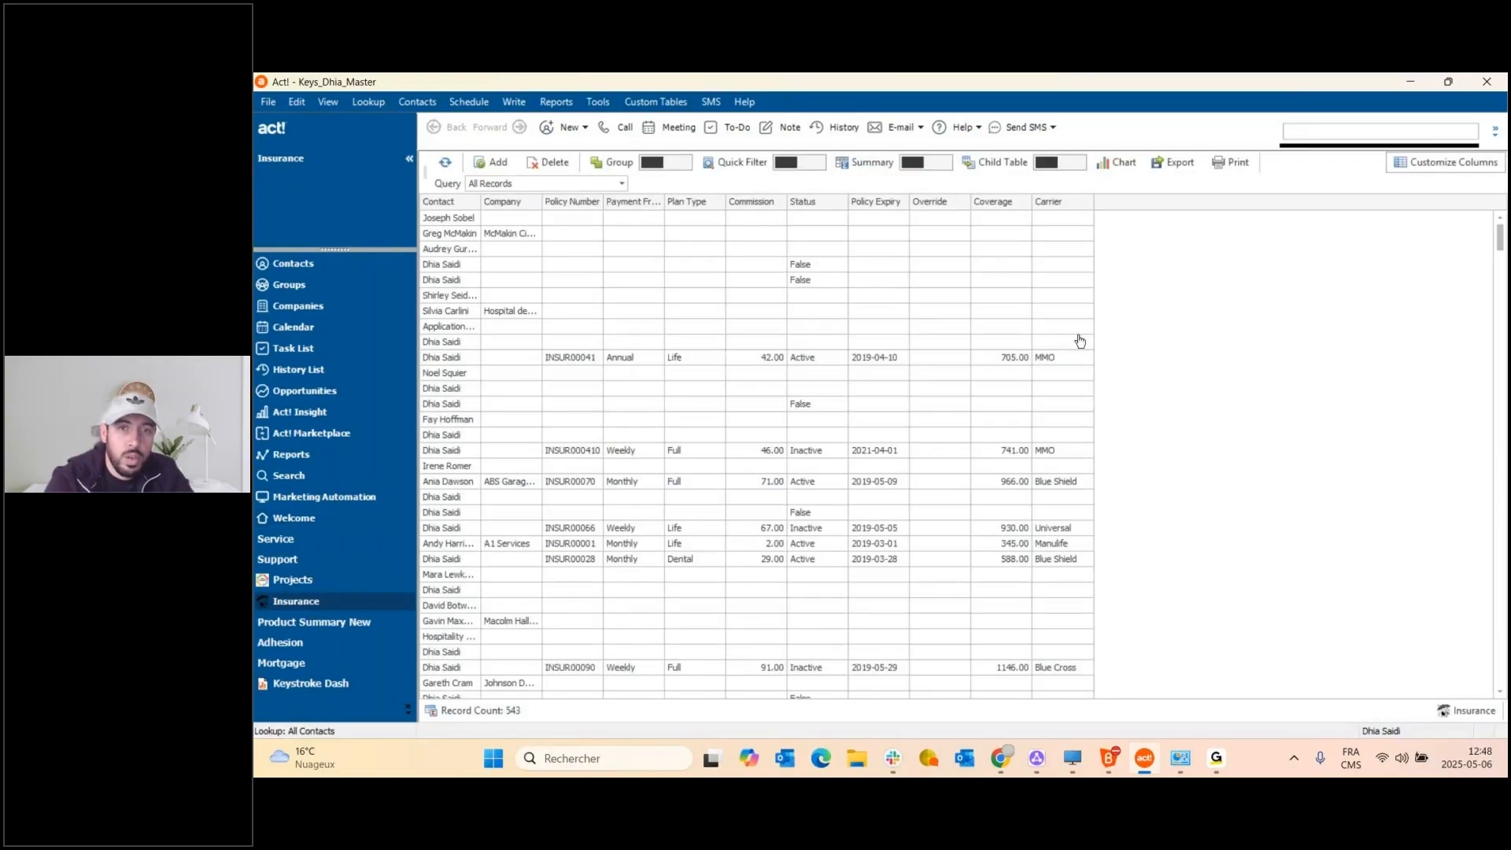
Add every Insurance field as a column in the 543-record list, then switch to Chrome.
left_click(1409, 162)
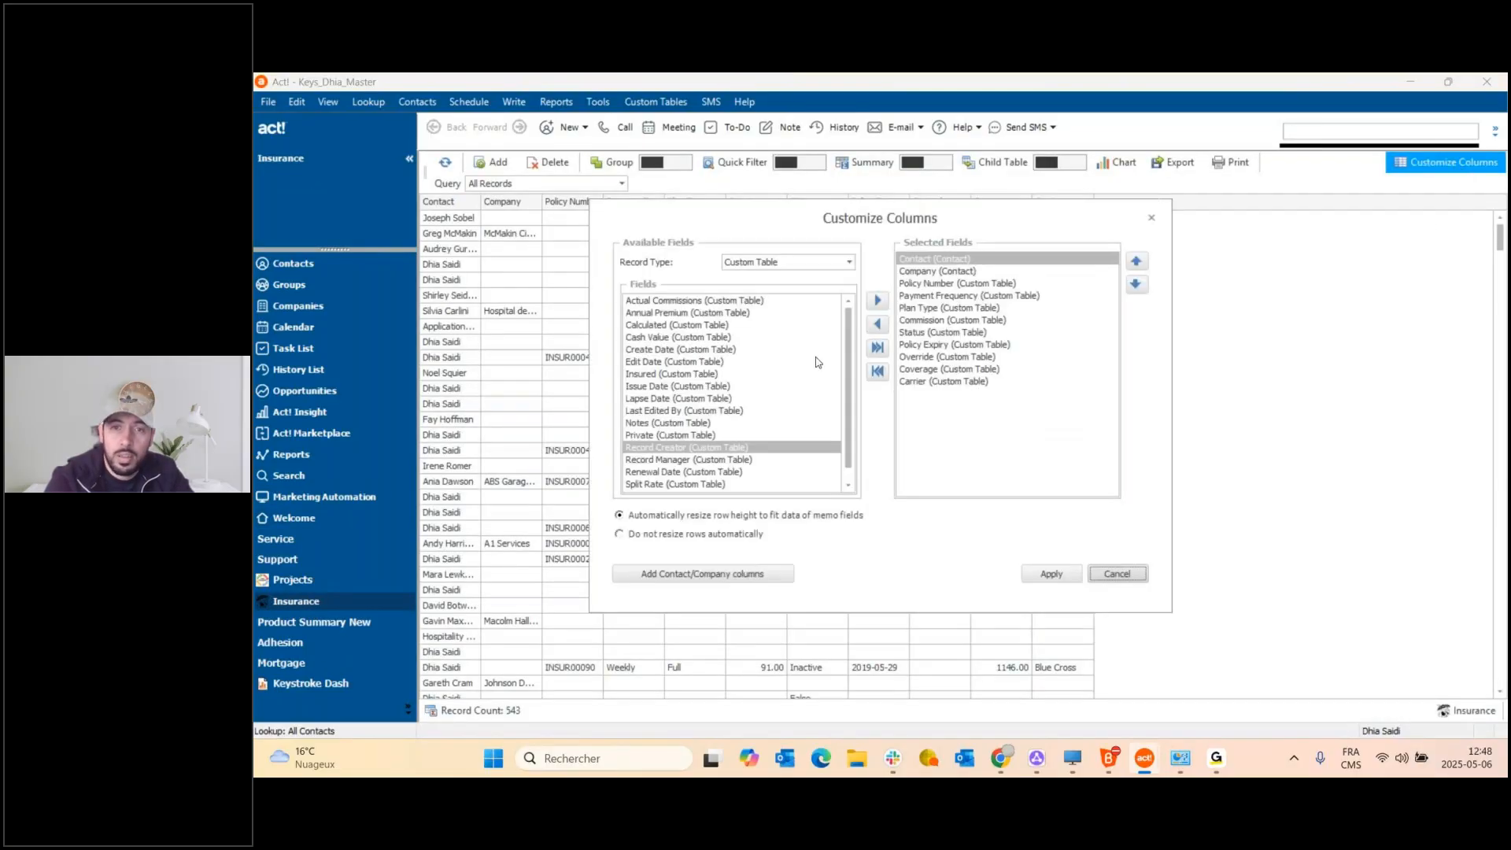
left_click(877, 348)
left_click(1051, 573)
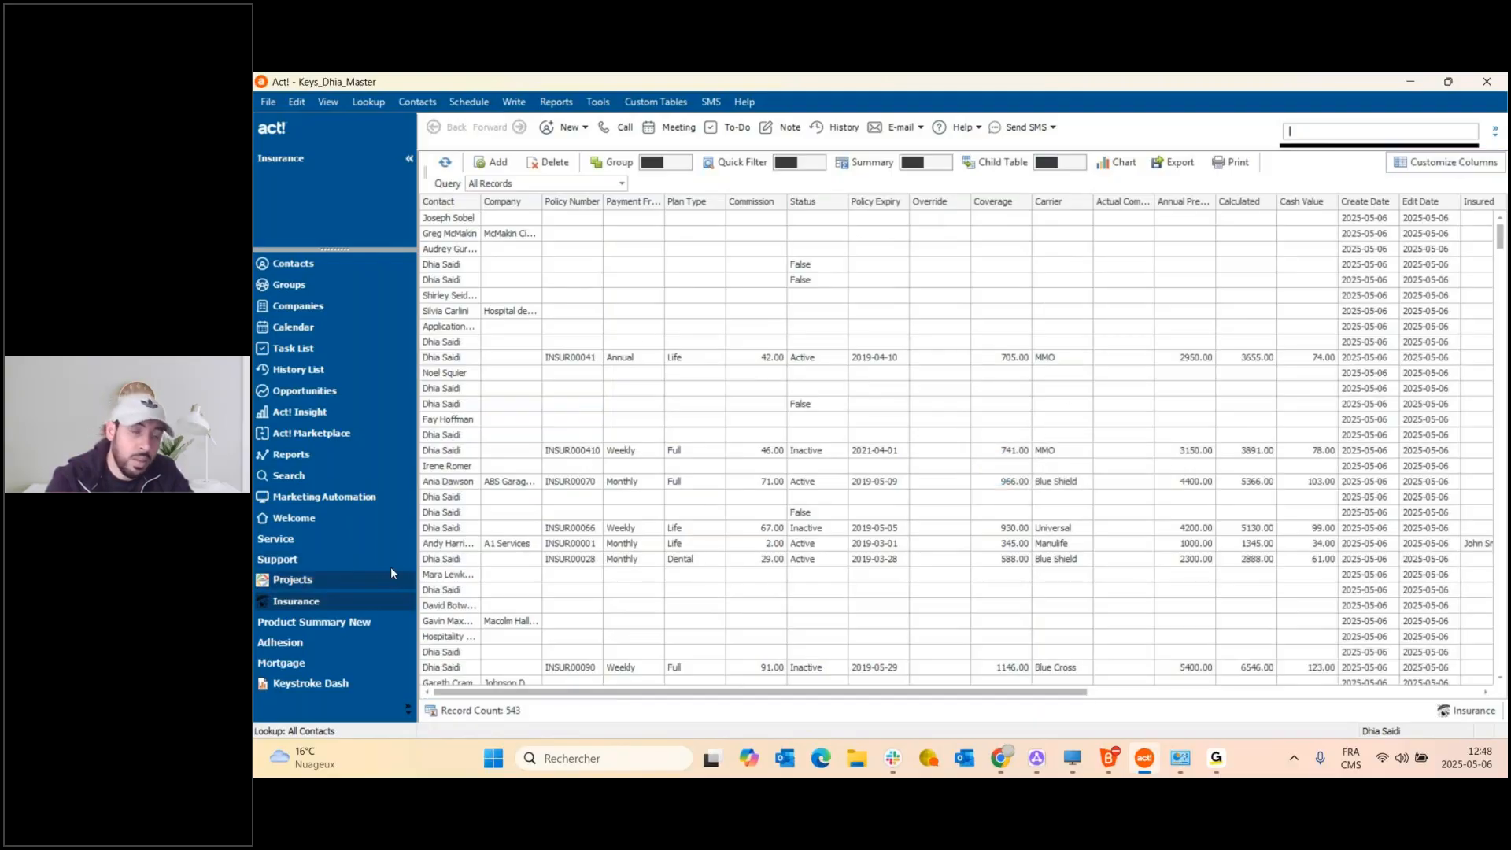
scroll(642, 510, "down", 10)
scroll(643, 510, "down", 10)
left_click_drag(1503, 306, 1480, 244)
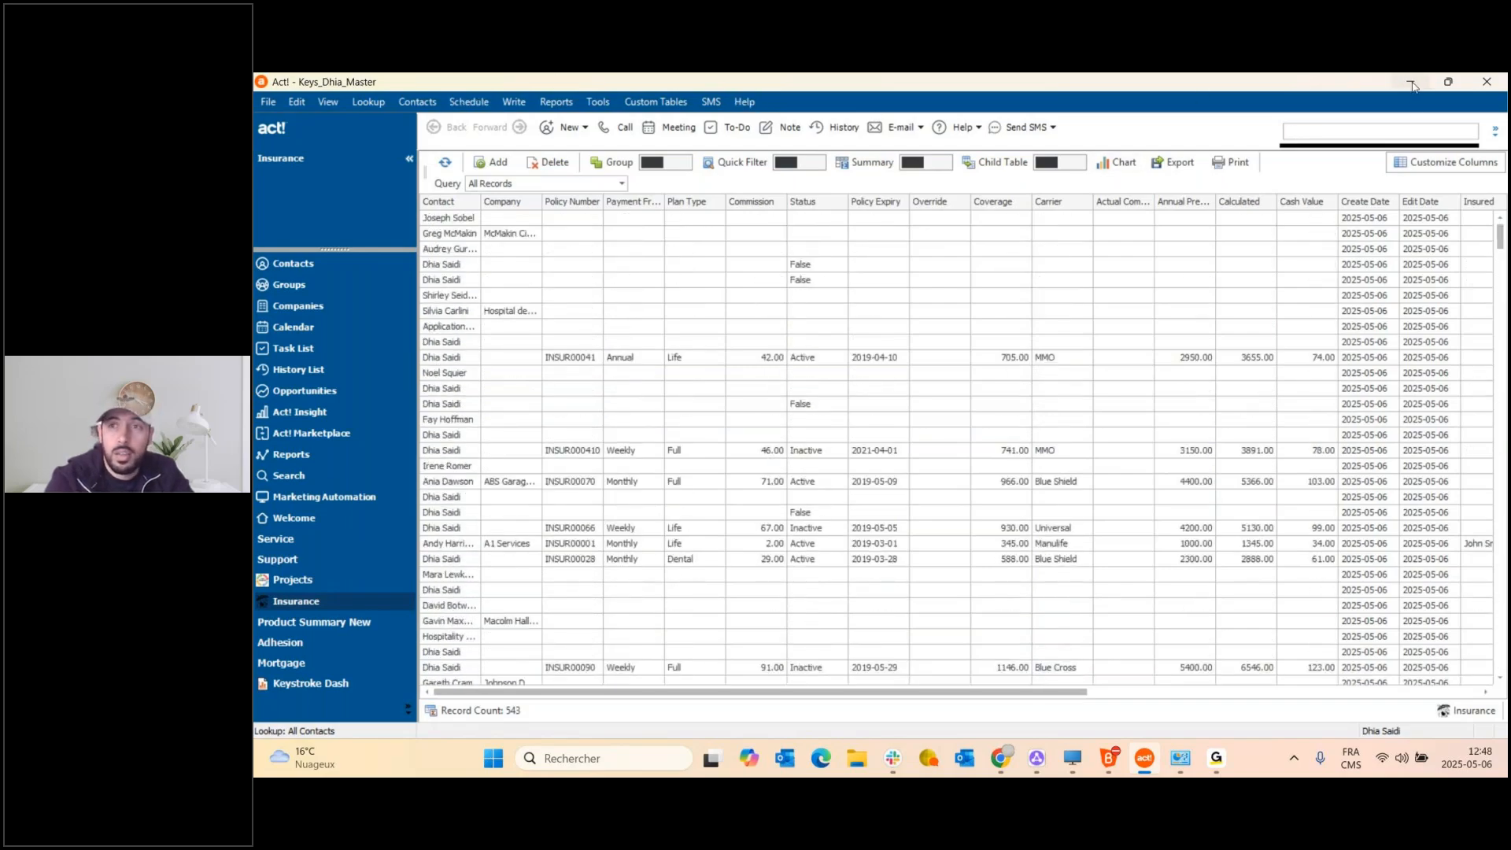
left_click(1000, 758)
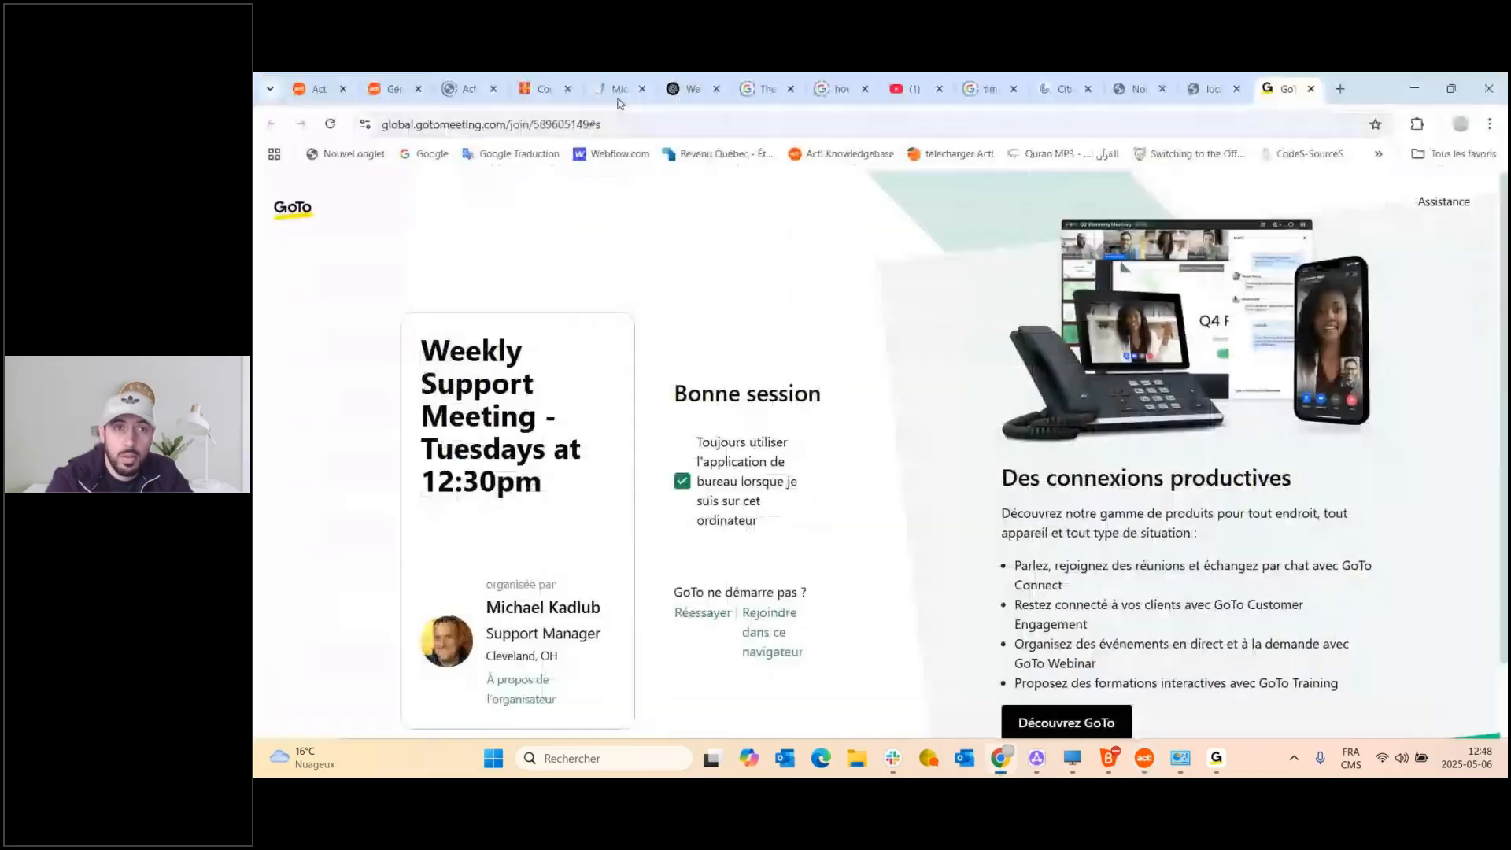
Return to the Act! web tab and open Gestion des tables personnalisées from the contacts area.
left_click(314, 88)
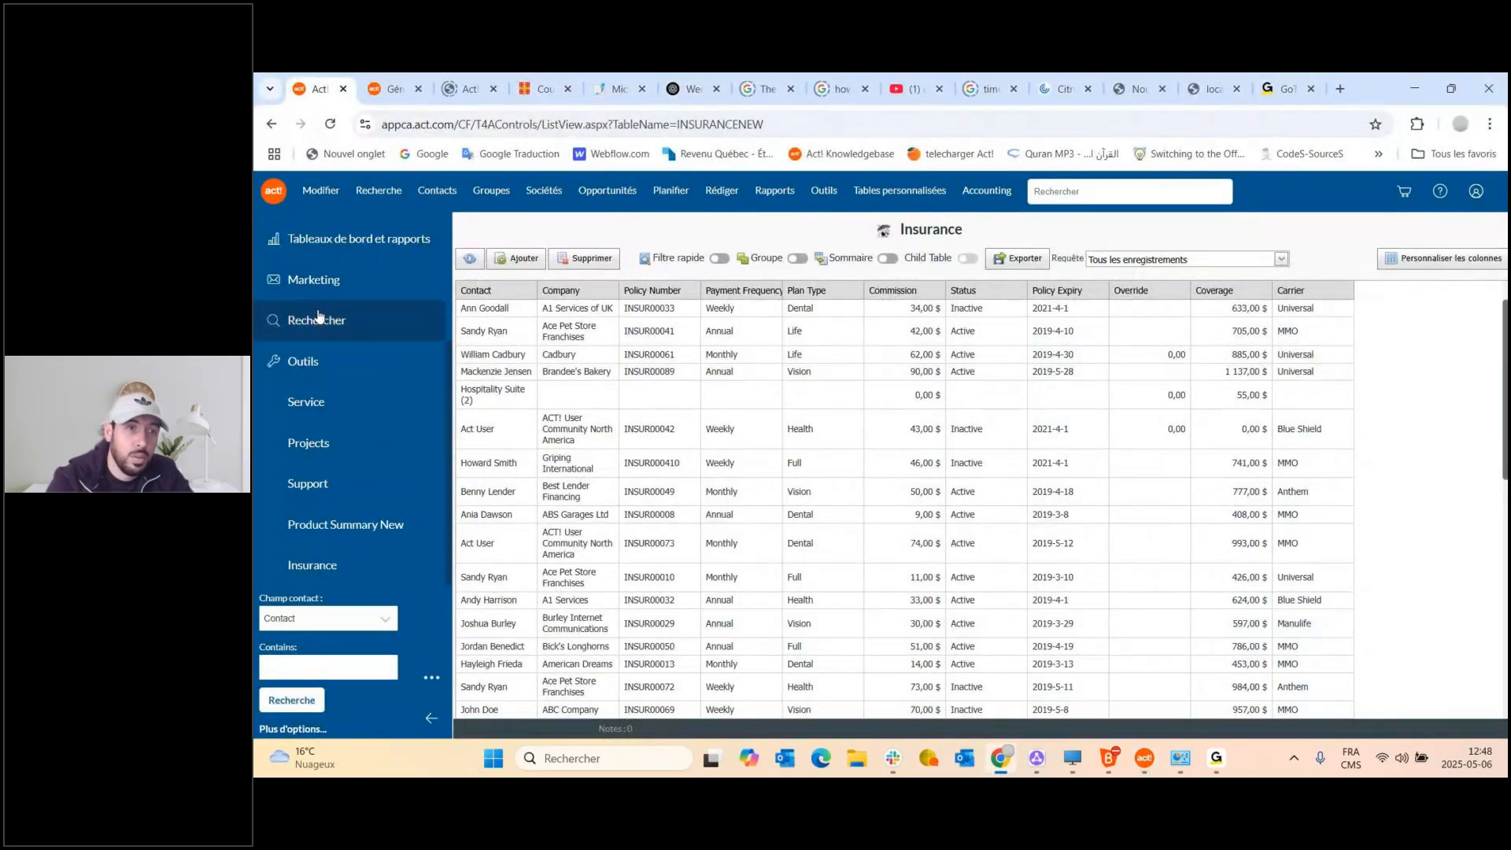
scroll(319, 292, "up", 3)
left_click(350, 285)
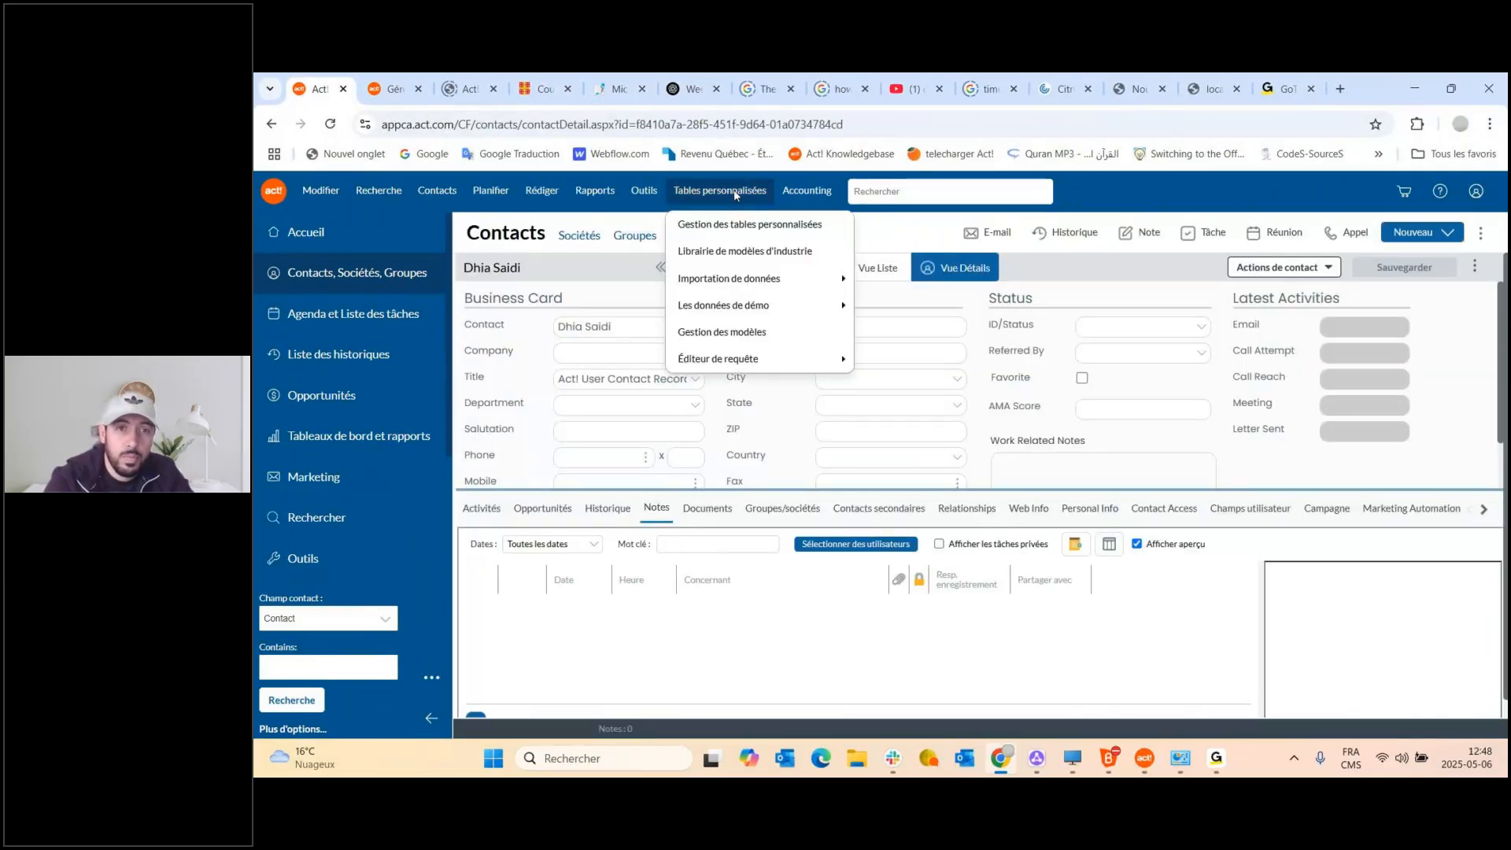
left_click(774, 231)
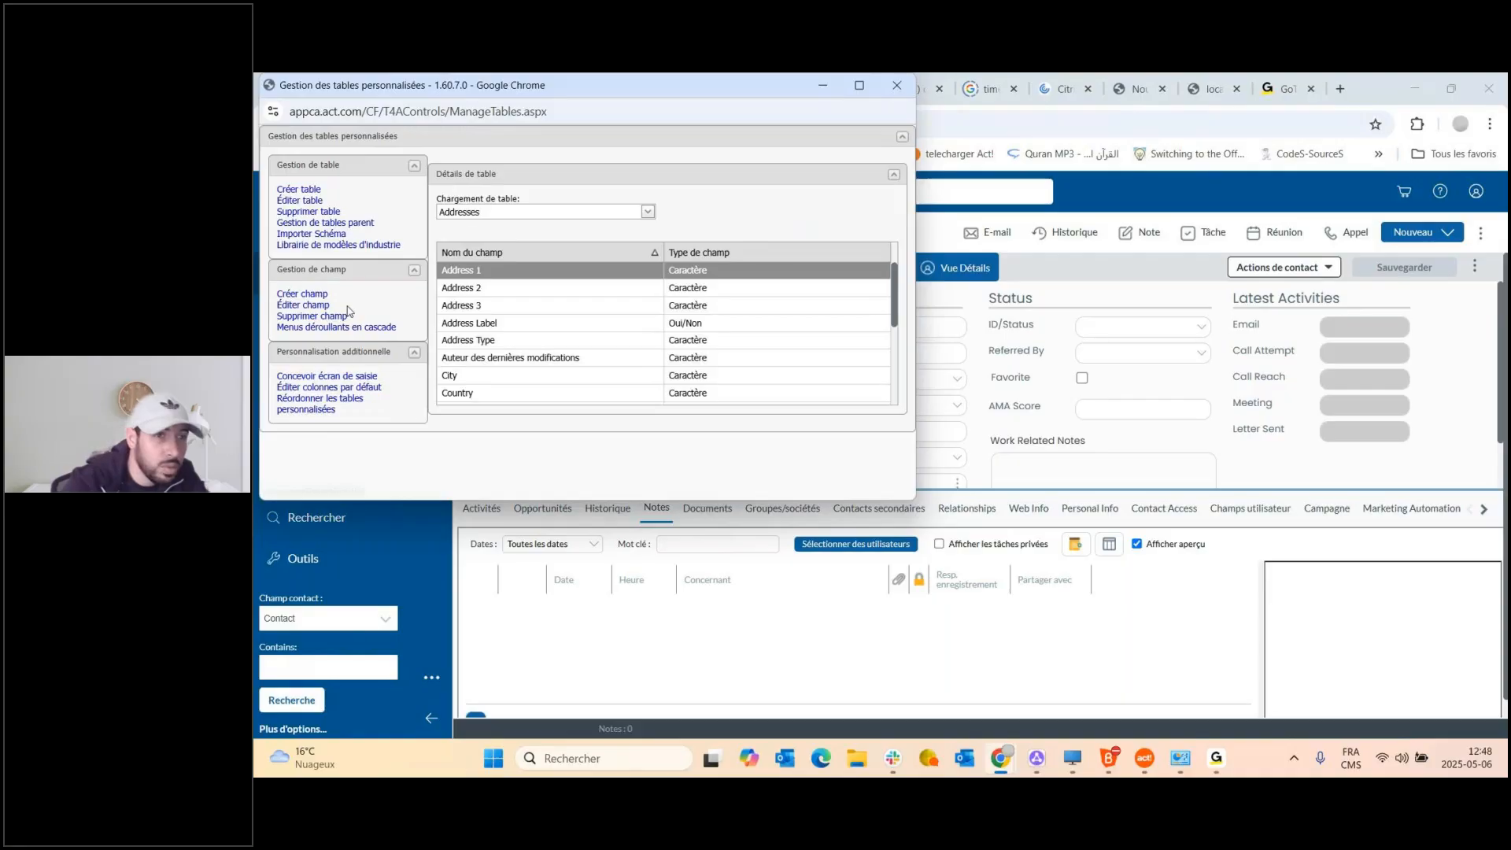
Start Importer Schéma and browse for a schema file to upload.
left_click(326, 236)
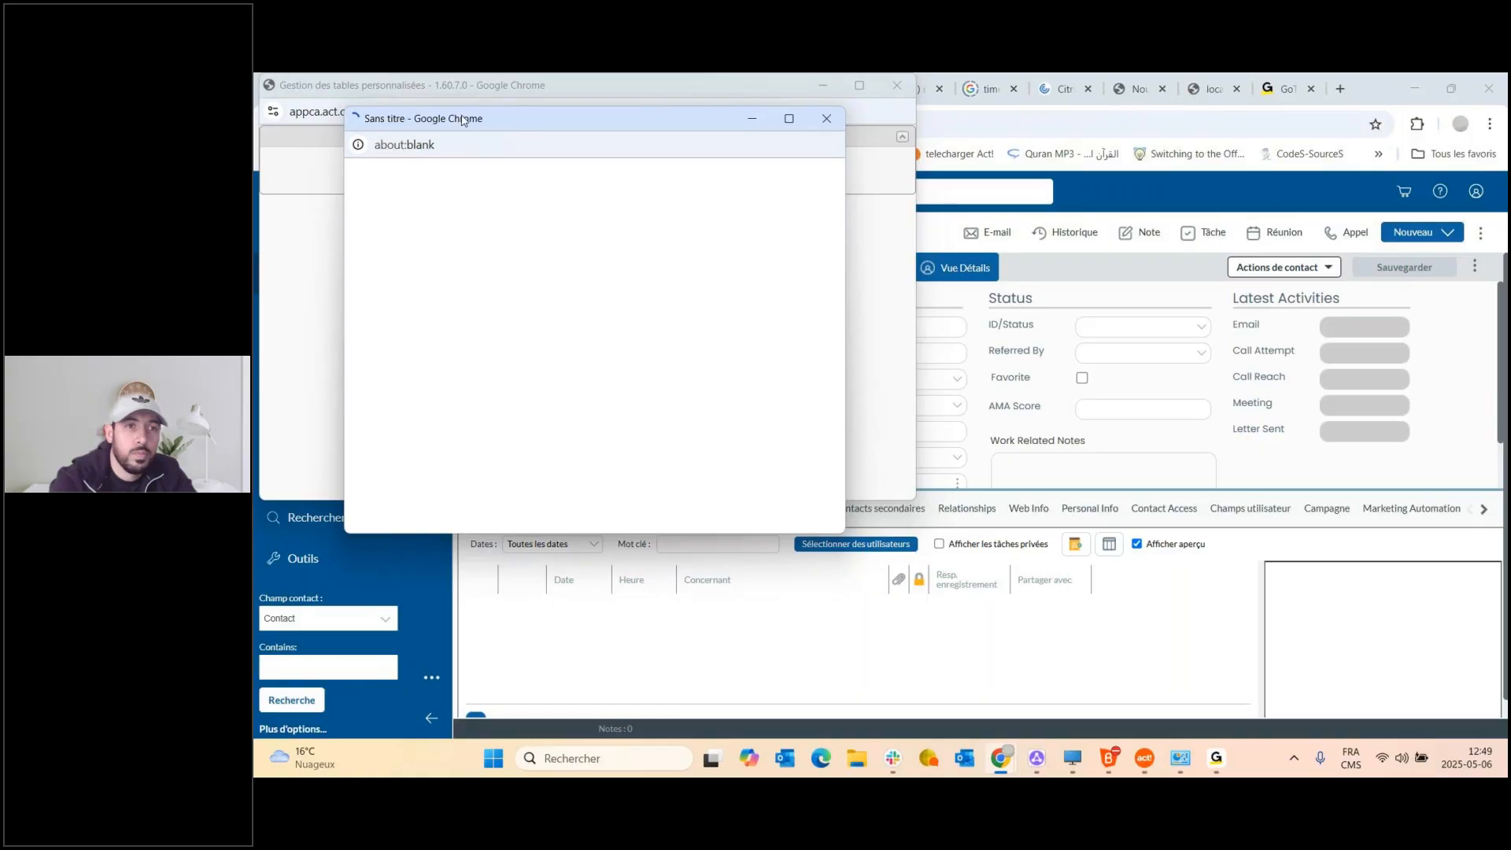
left_click_drag(468, 123, 540, 249)
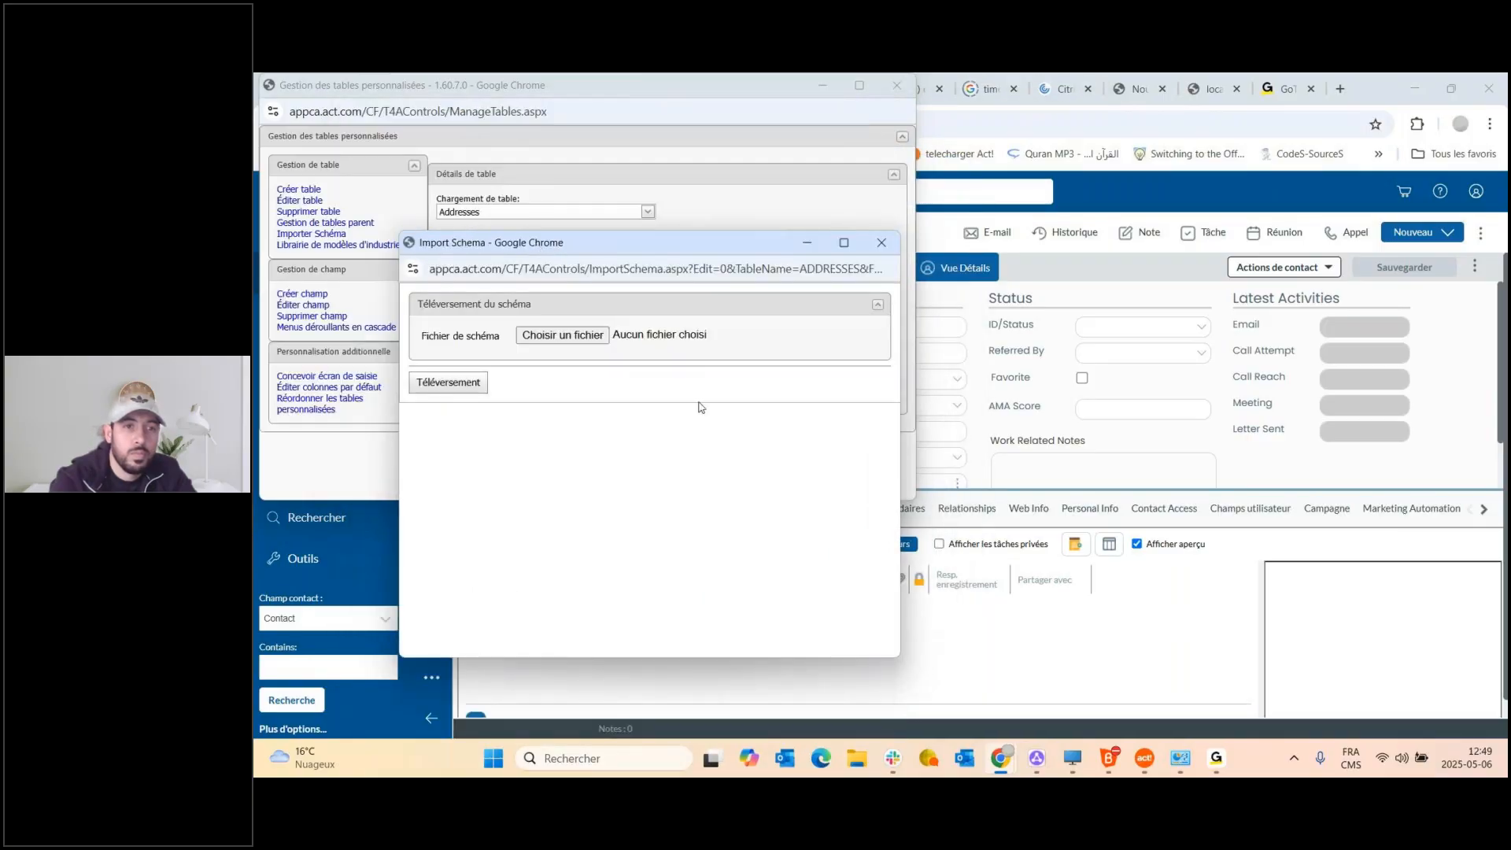
left_click(560, 343)
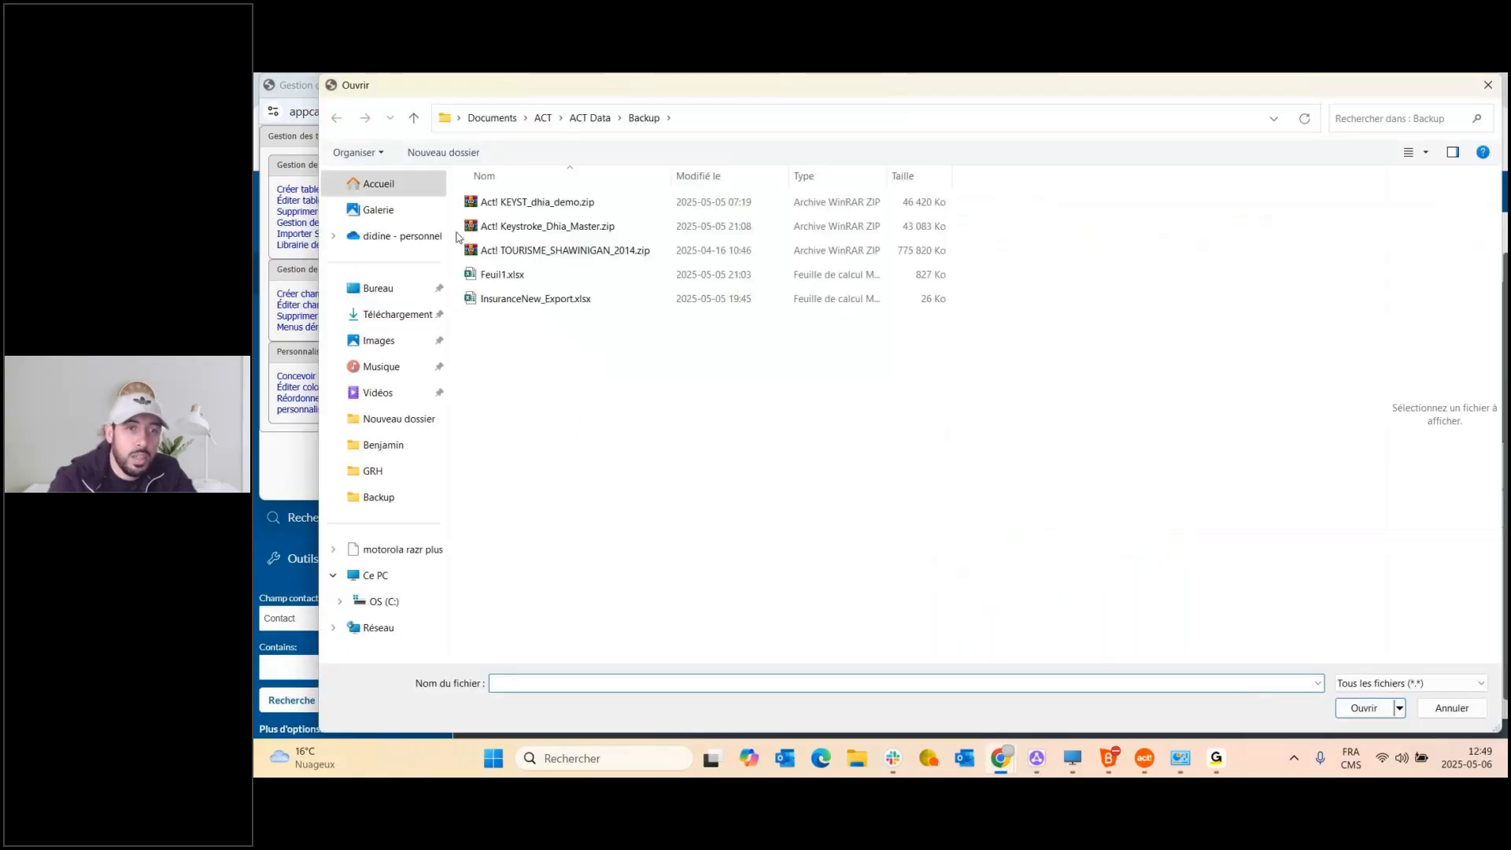
Find newSchema.a4schema in Bureau and upload it, listing the ADHESION and MORTGAGE tables.
left_click(492, 118)
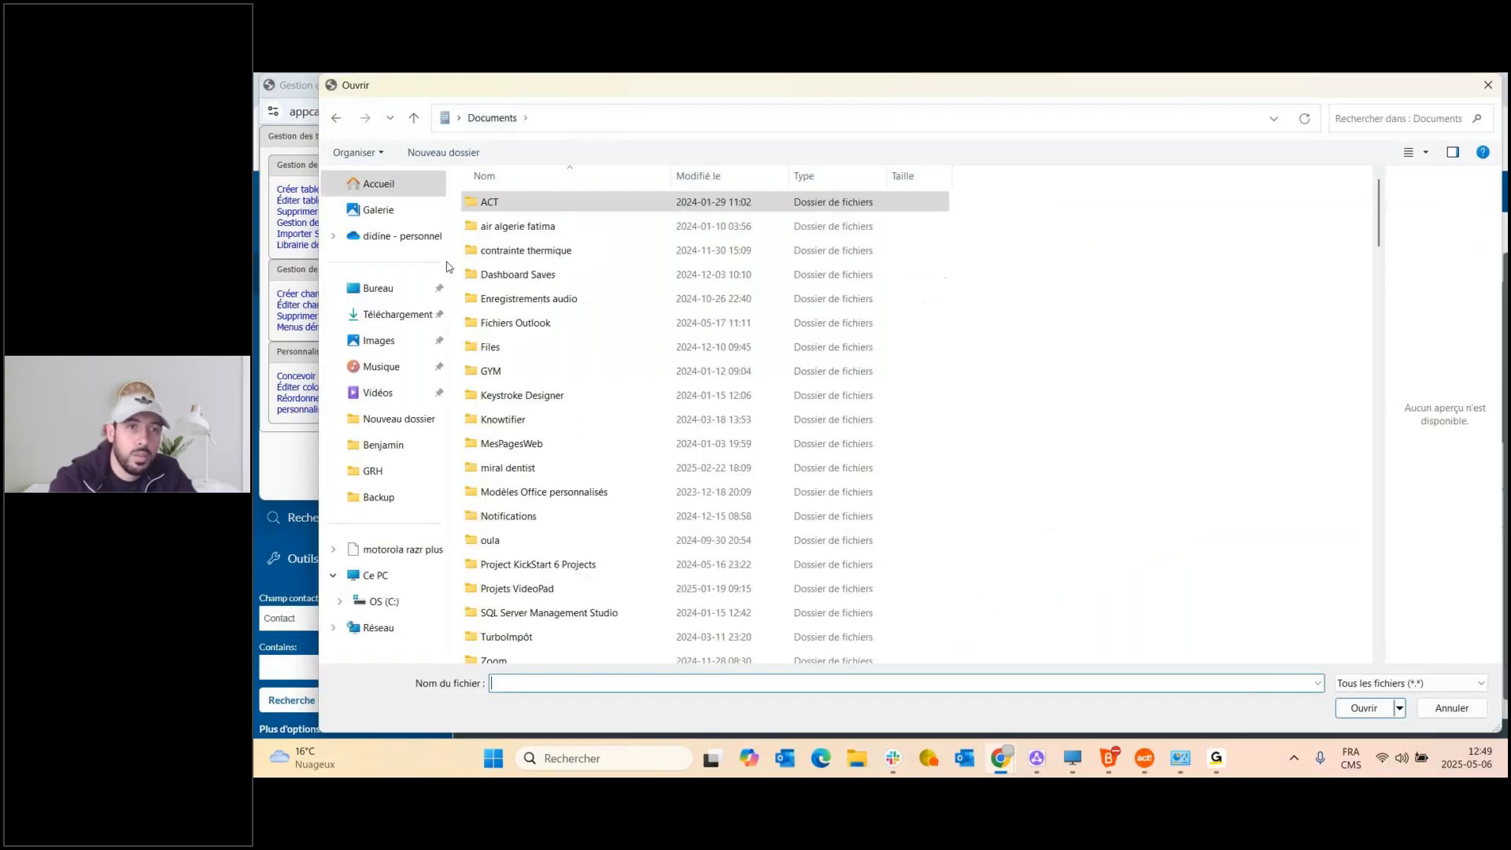
left_click(389, 293)
scroll(551, 390, "down", 10)
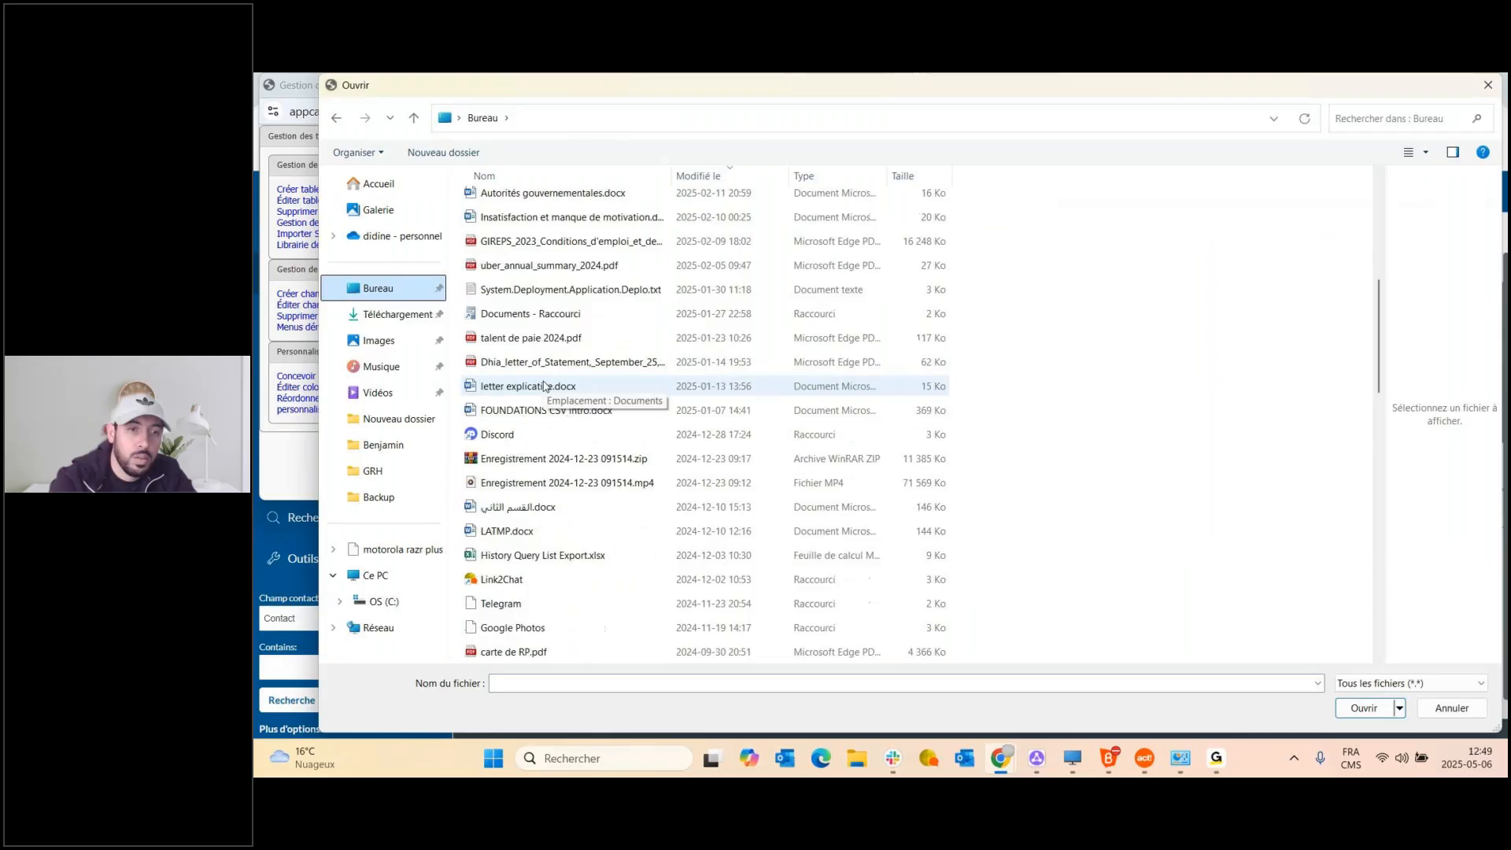
scroll(549, 397, "down", 6)
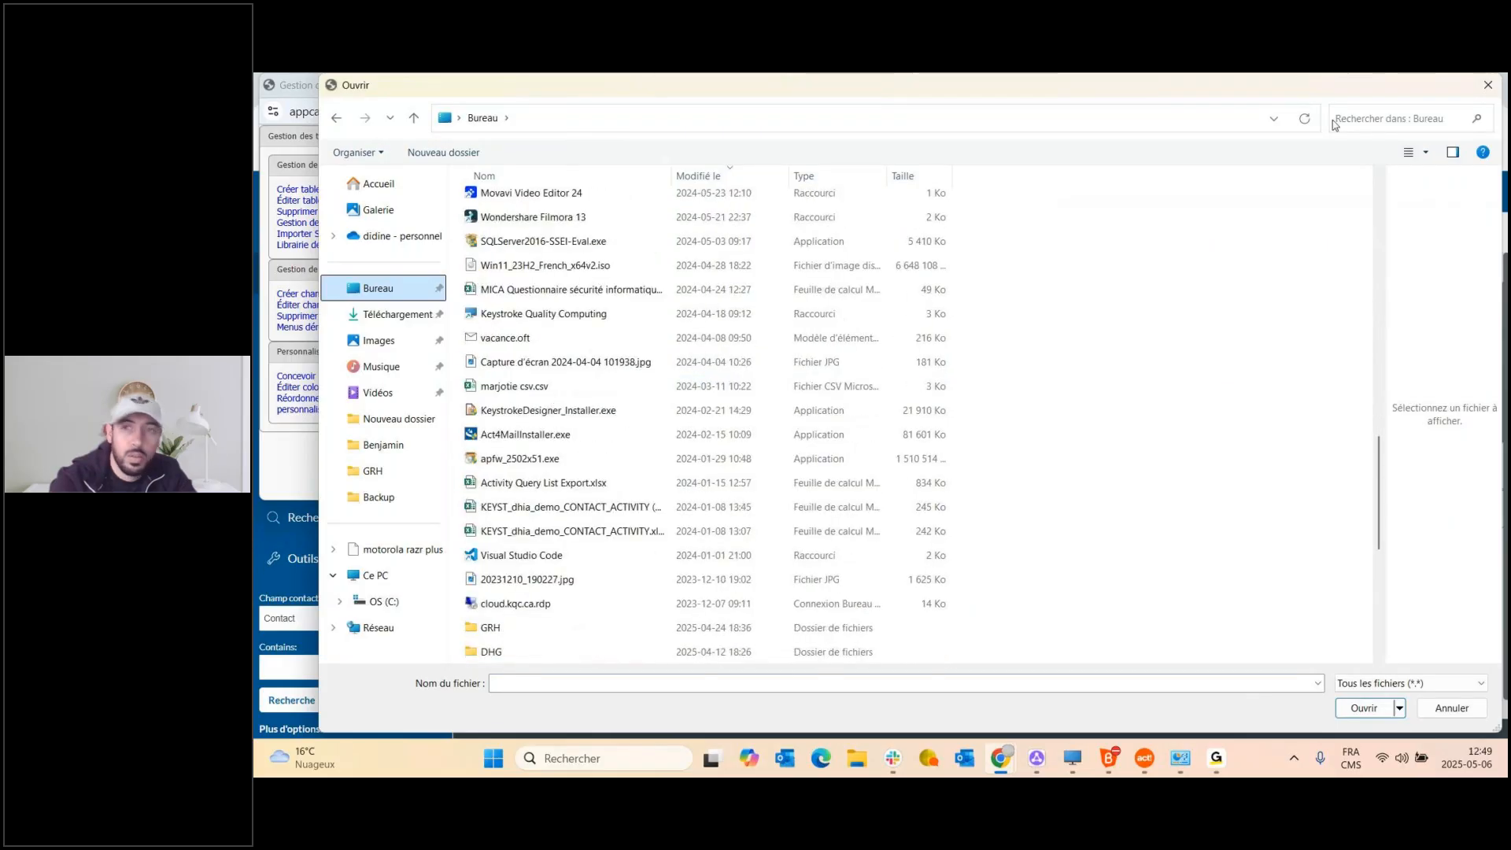
left_click(1366, 118)
type("new")
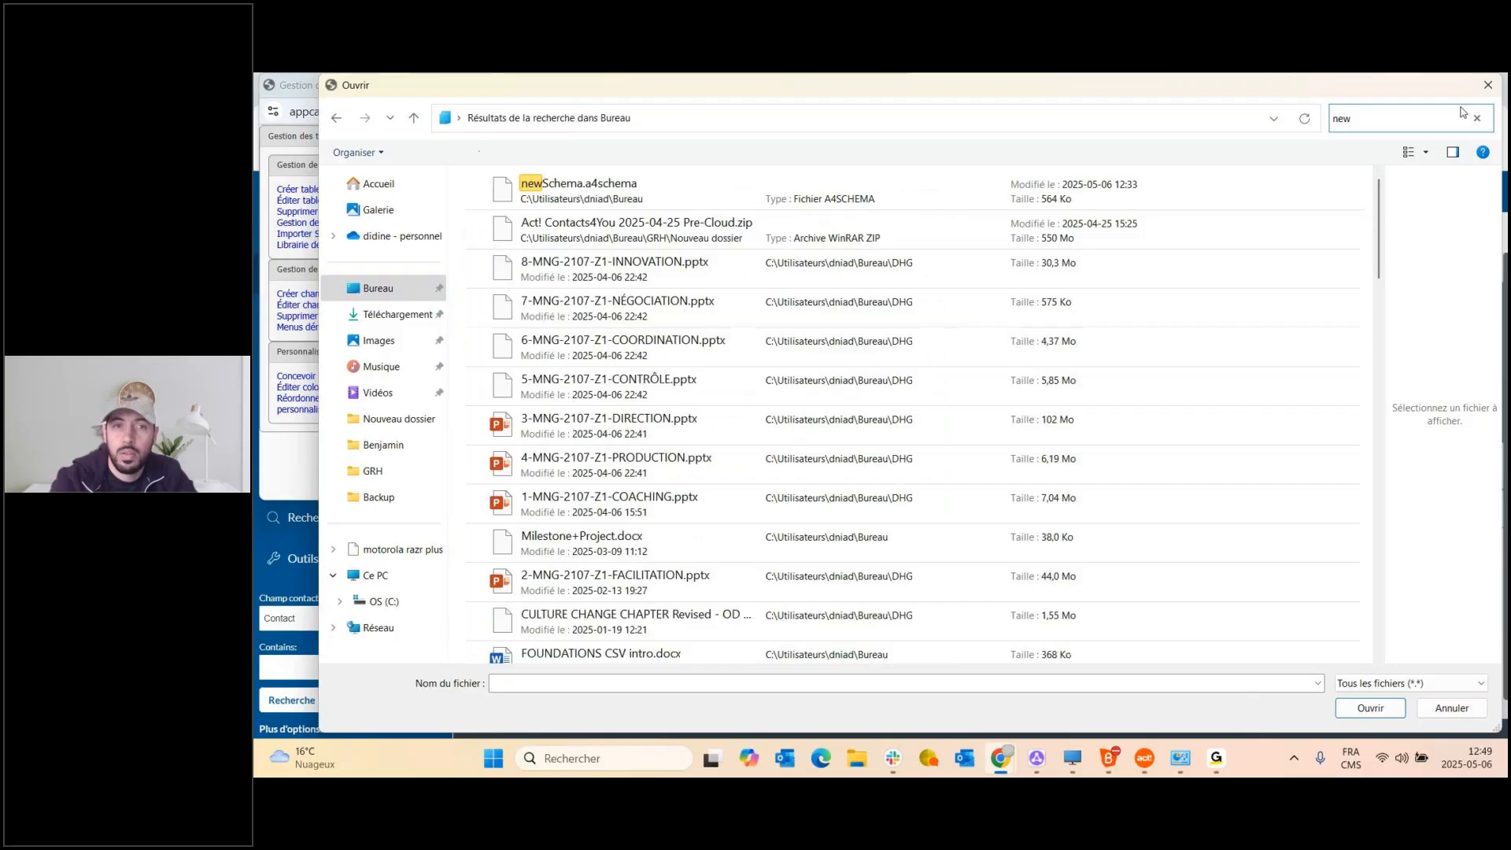
left_click(718, 179)
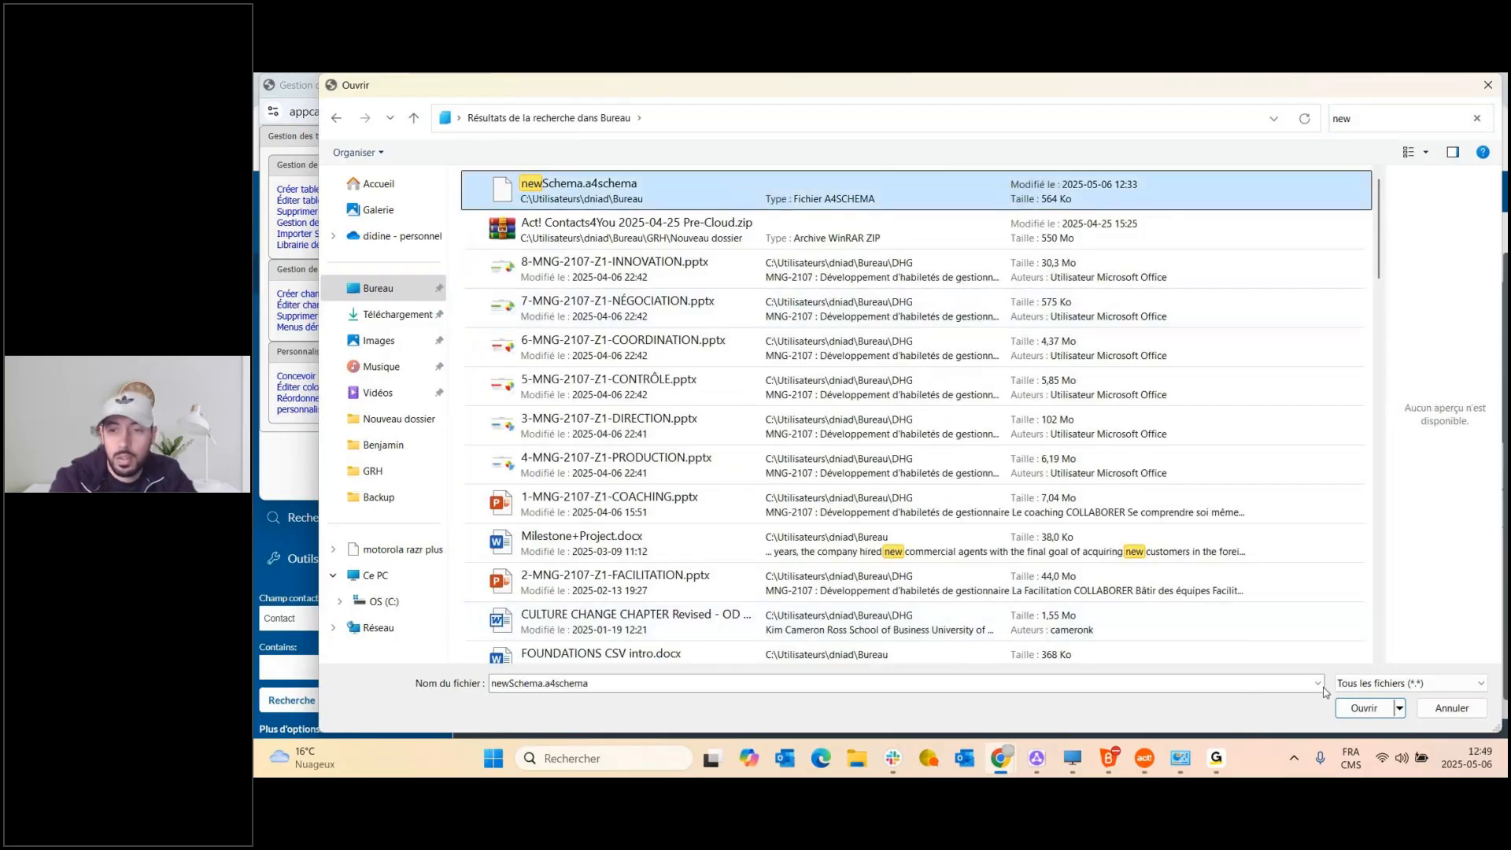
left_click(1369, 707)
left_click(449, 384)
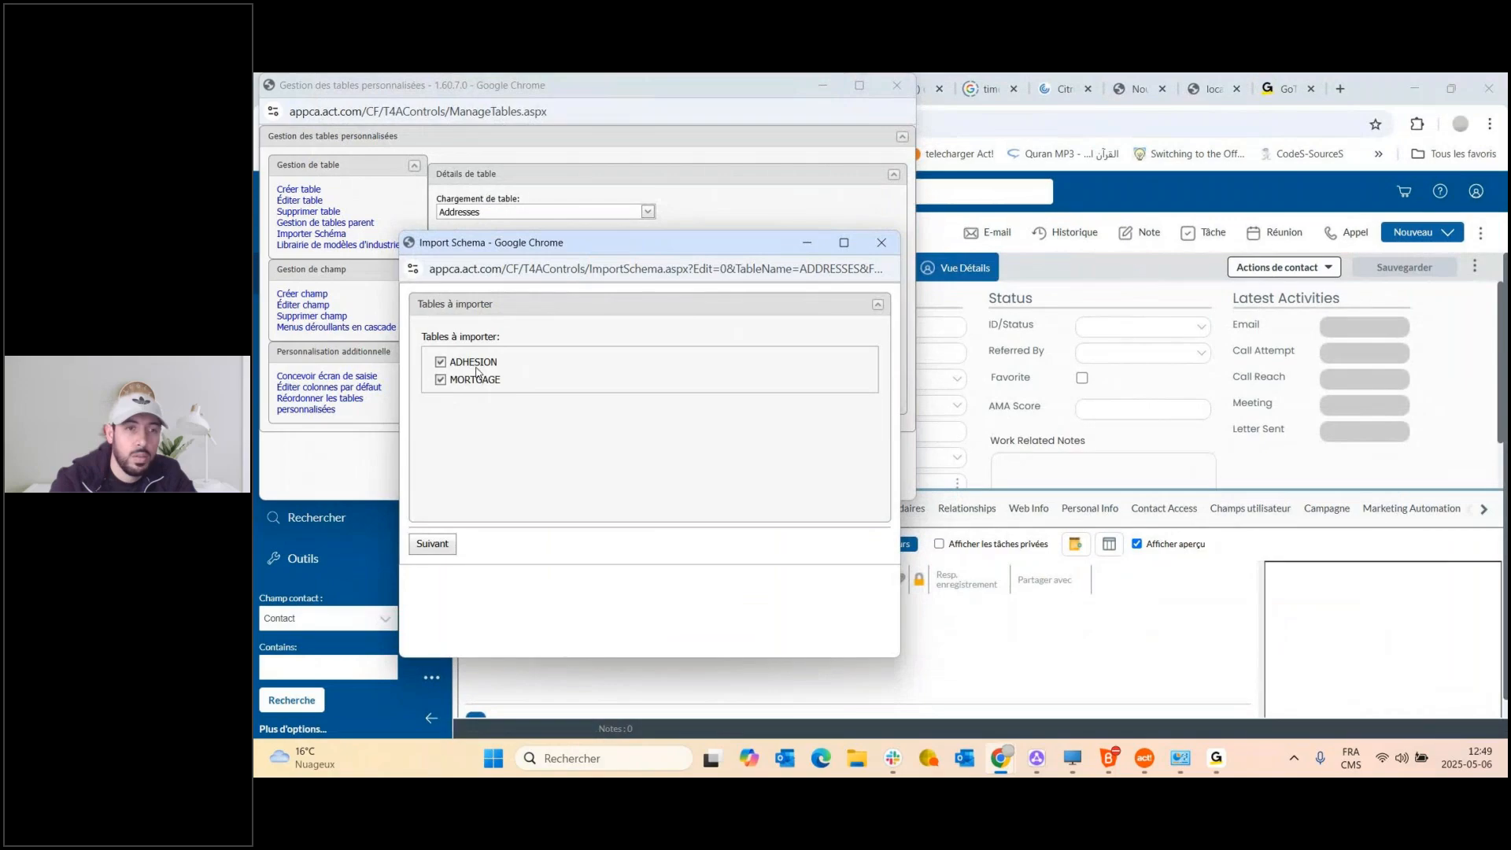
Confirm the import options to start the schema import, then bring Manage Custom Tables forward.
left_click(432, 544)
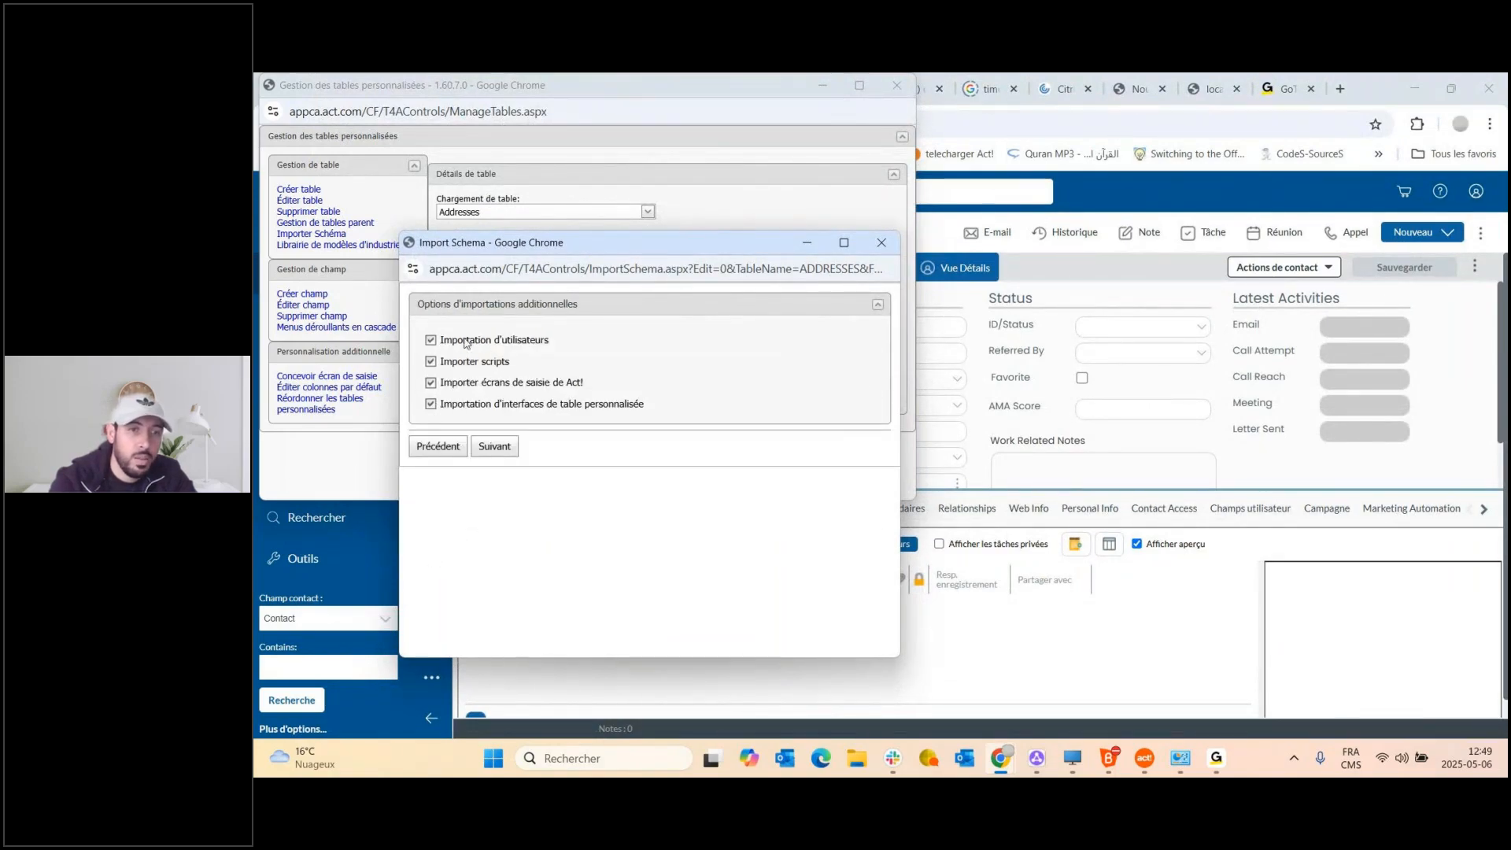
left_click(500, 456)
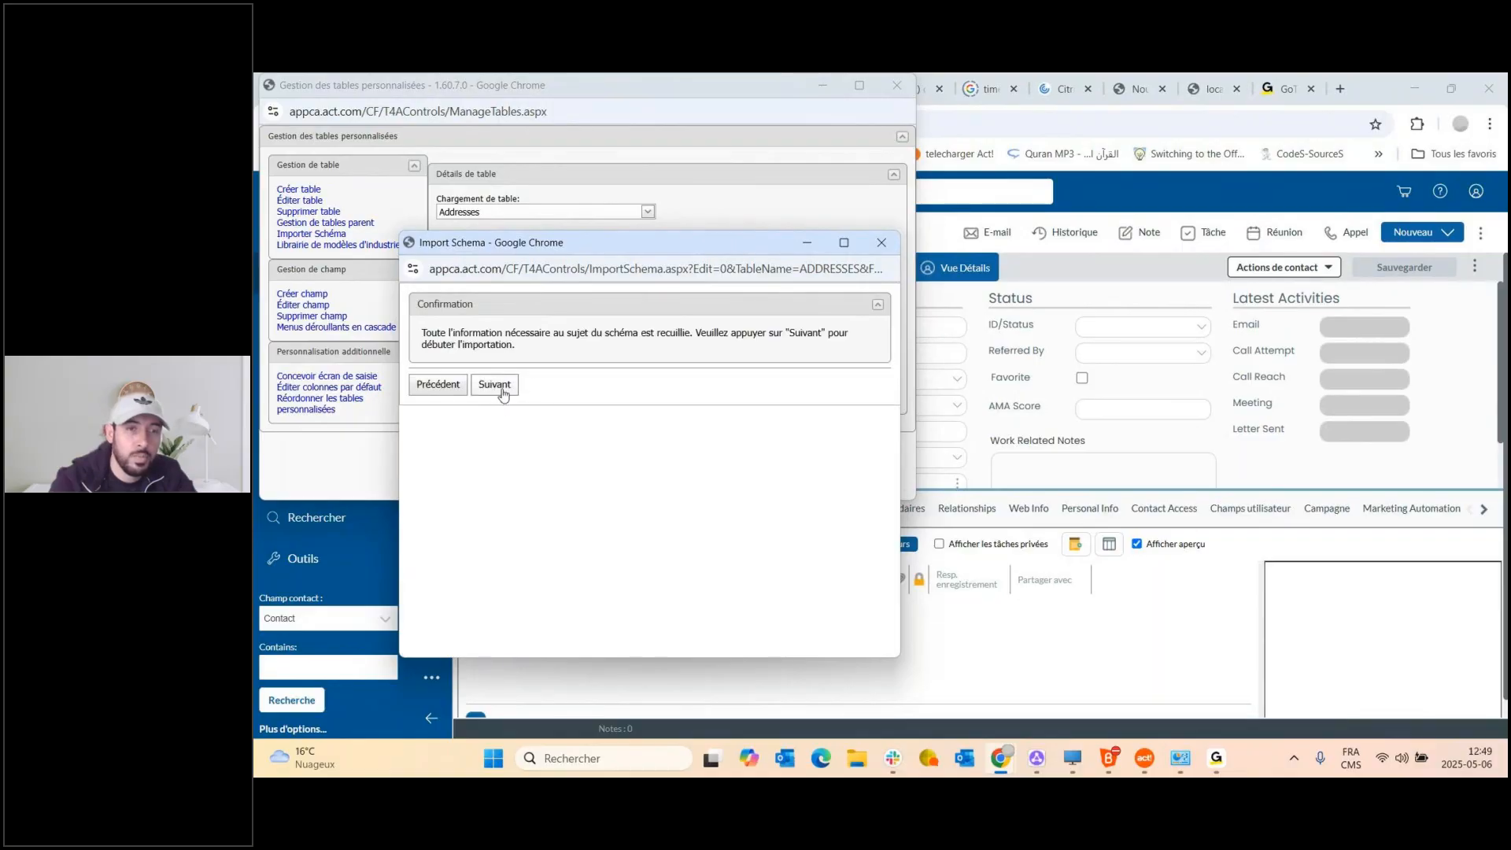
left_click(495, 389)
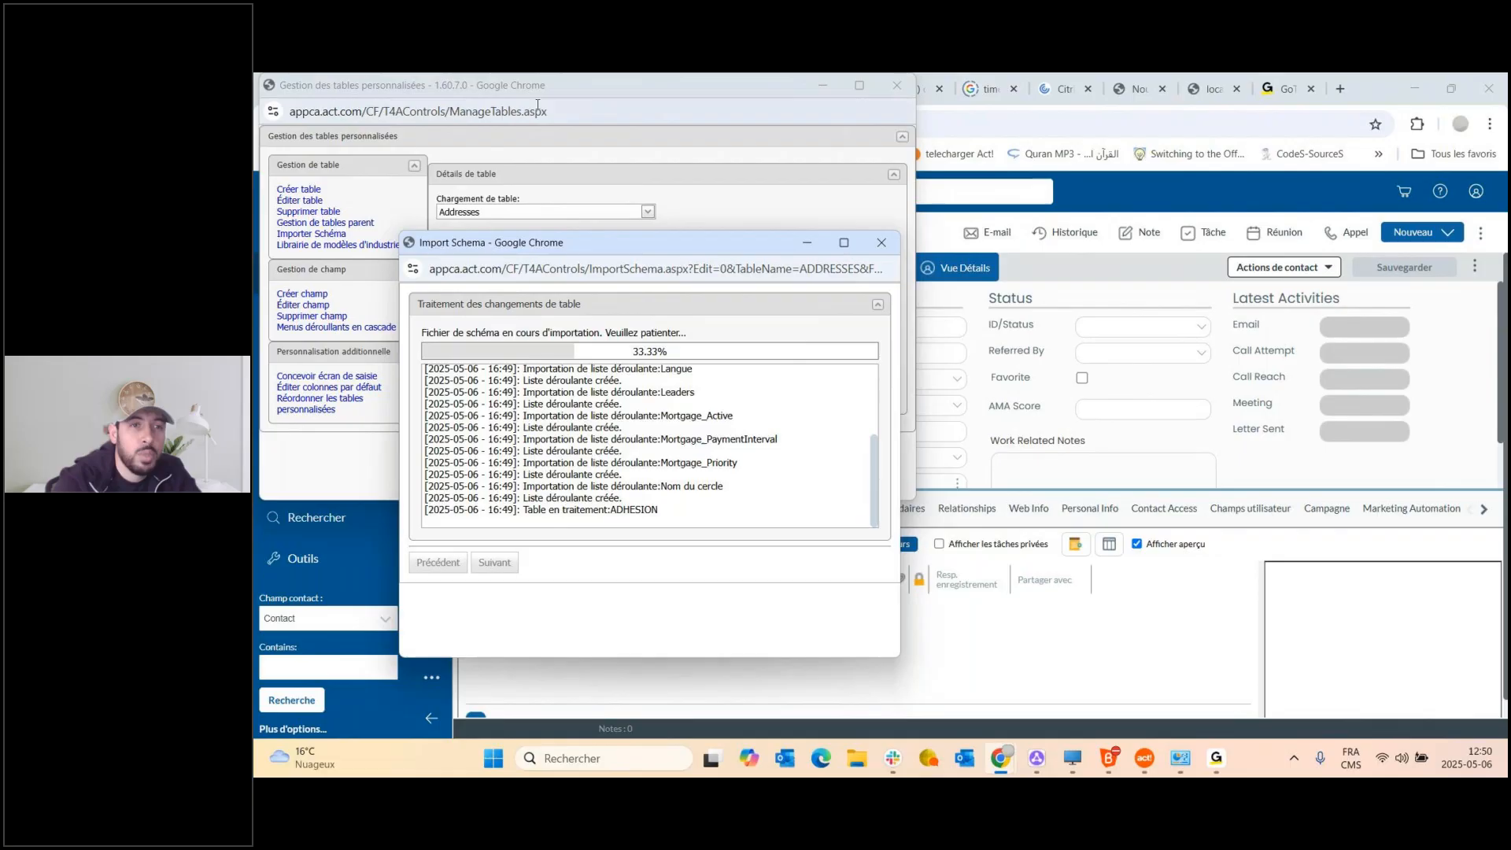
left_click(557, 90)
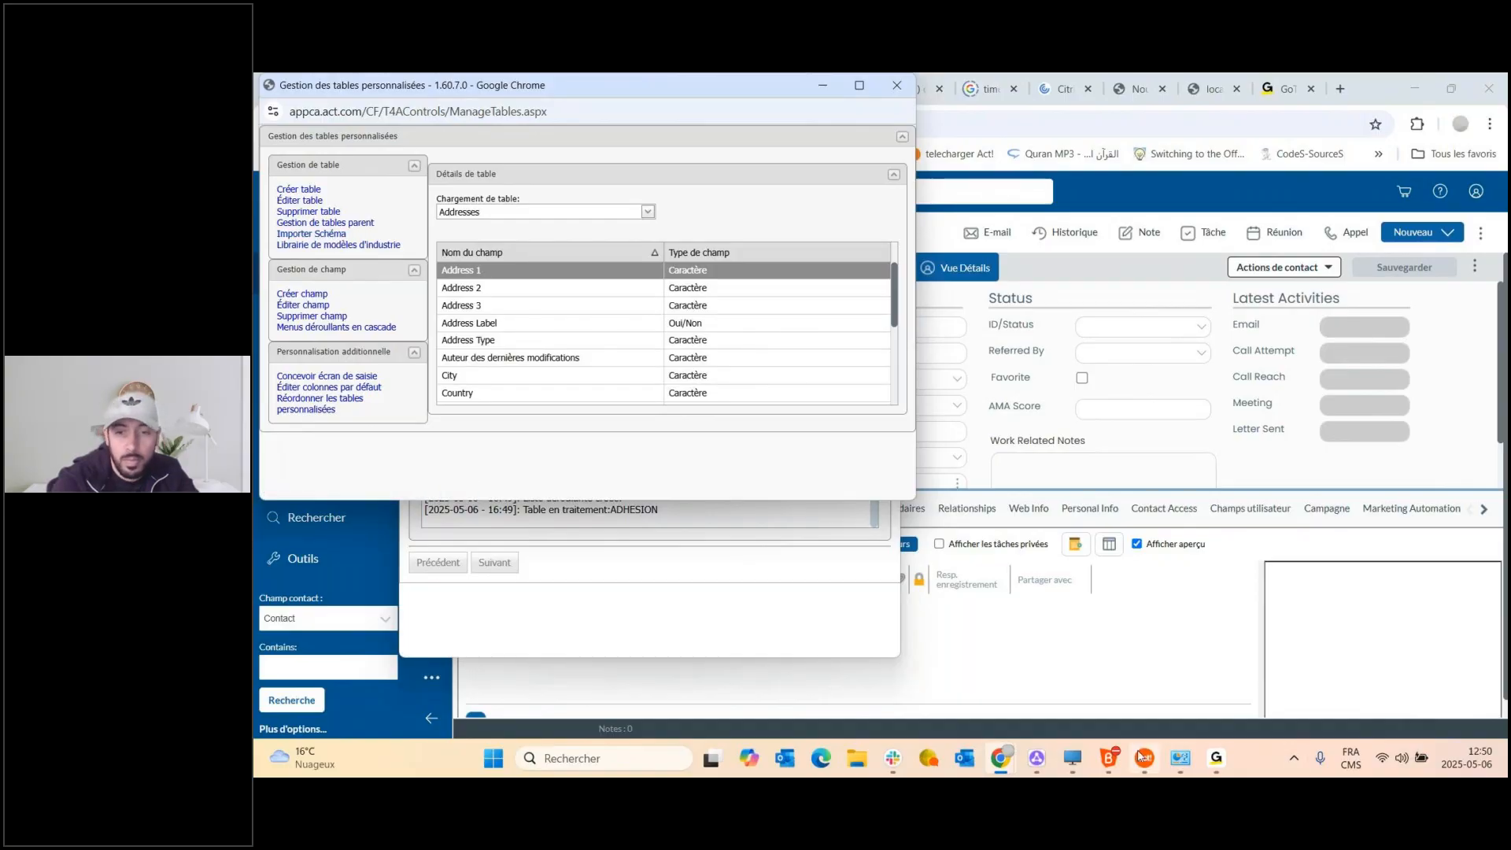
Bring the Import Schema window back and wait until the schema imports successfully.
mouse_move(1115, 765)
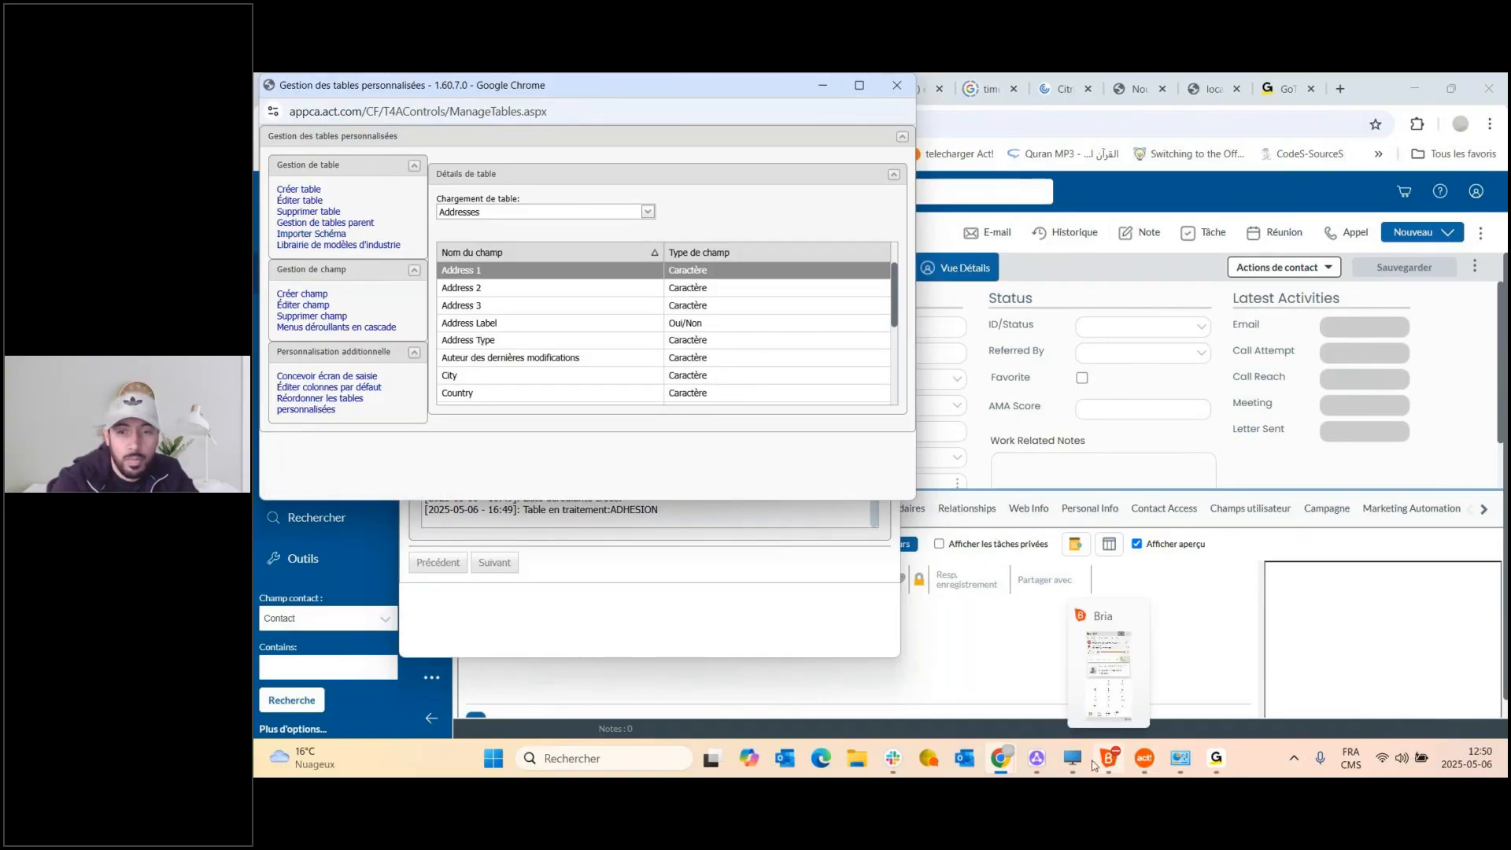
mouse_move(1000, 759)
left_click(1135, 688)
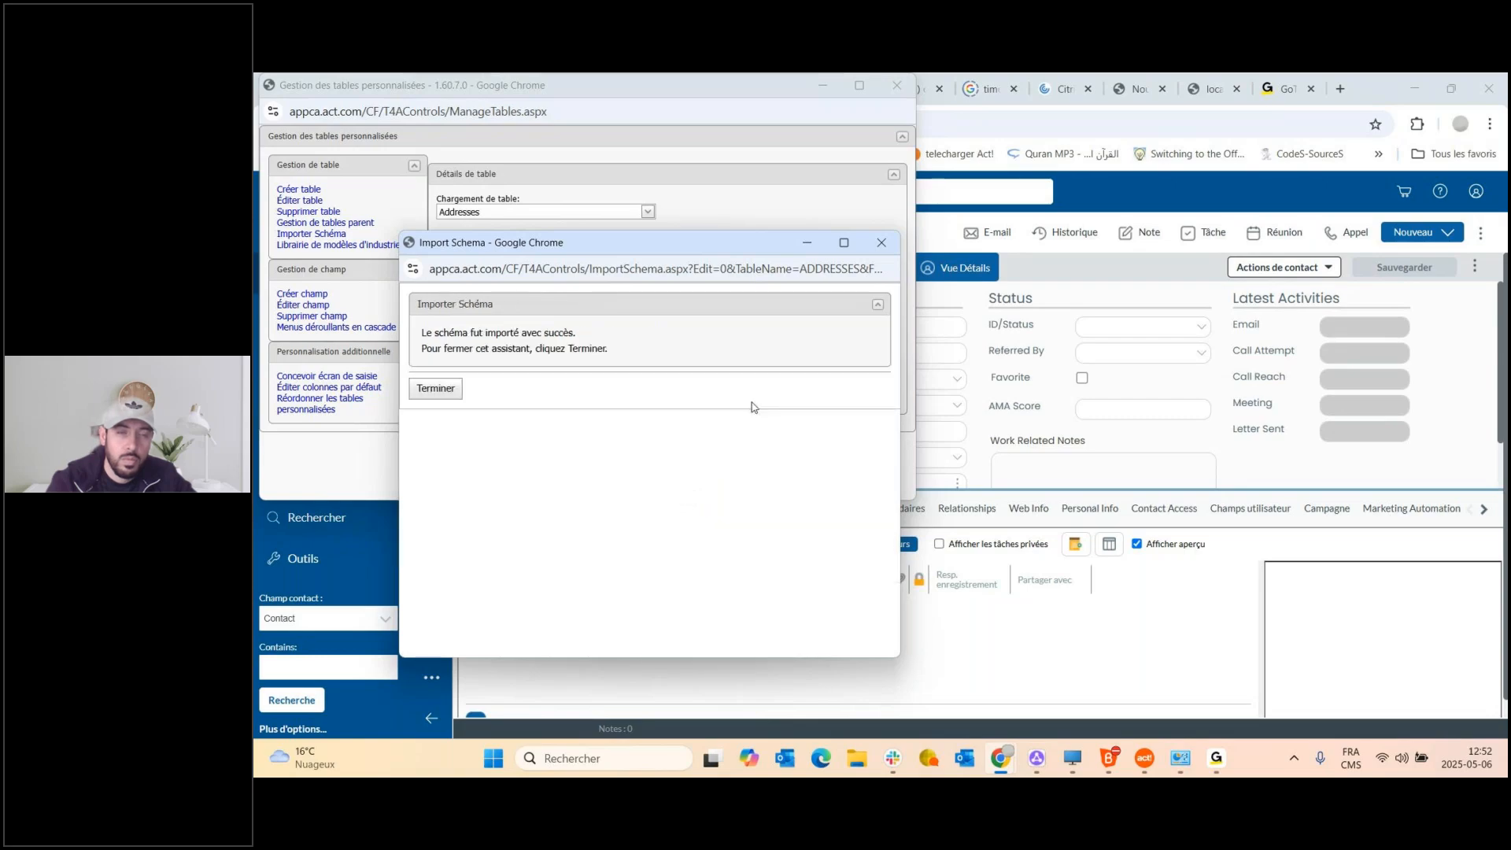
Finish the schema wizard, close the table manager, and view the contact's Adhesion and Mortgage tabs.
left_click(445, 390)
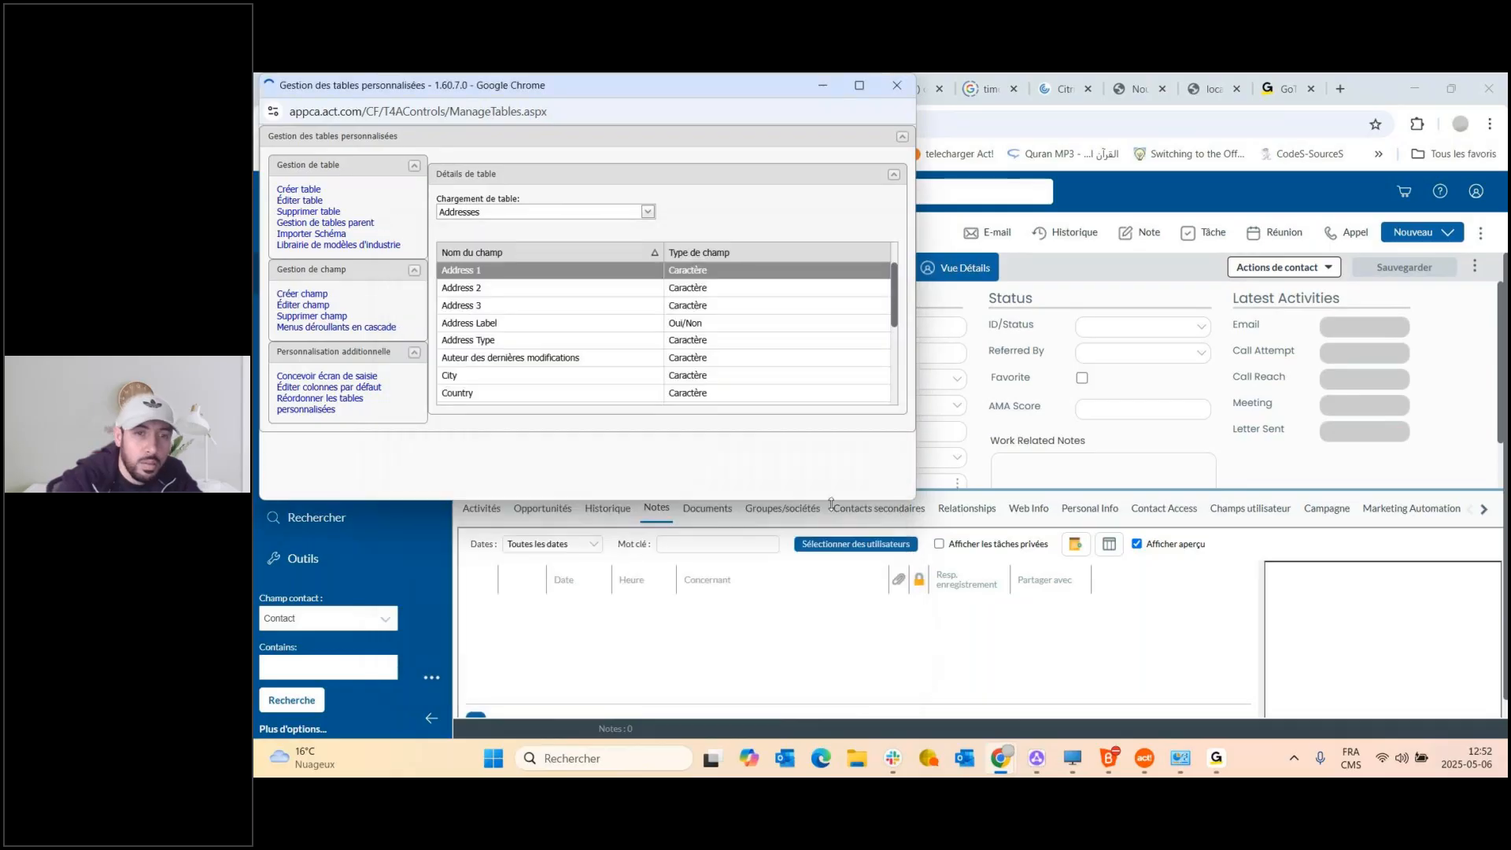
left_click(897, 85)
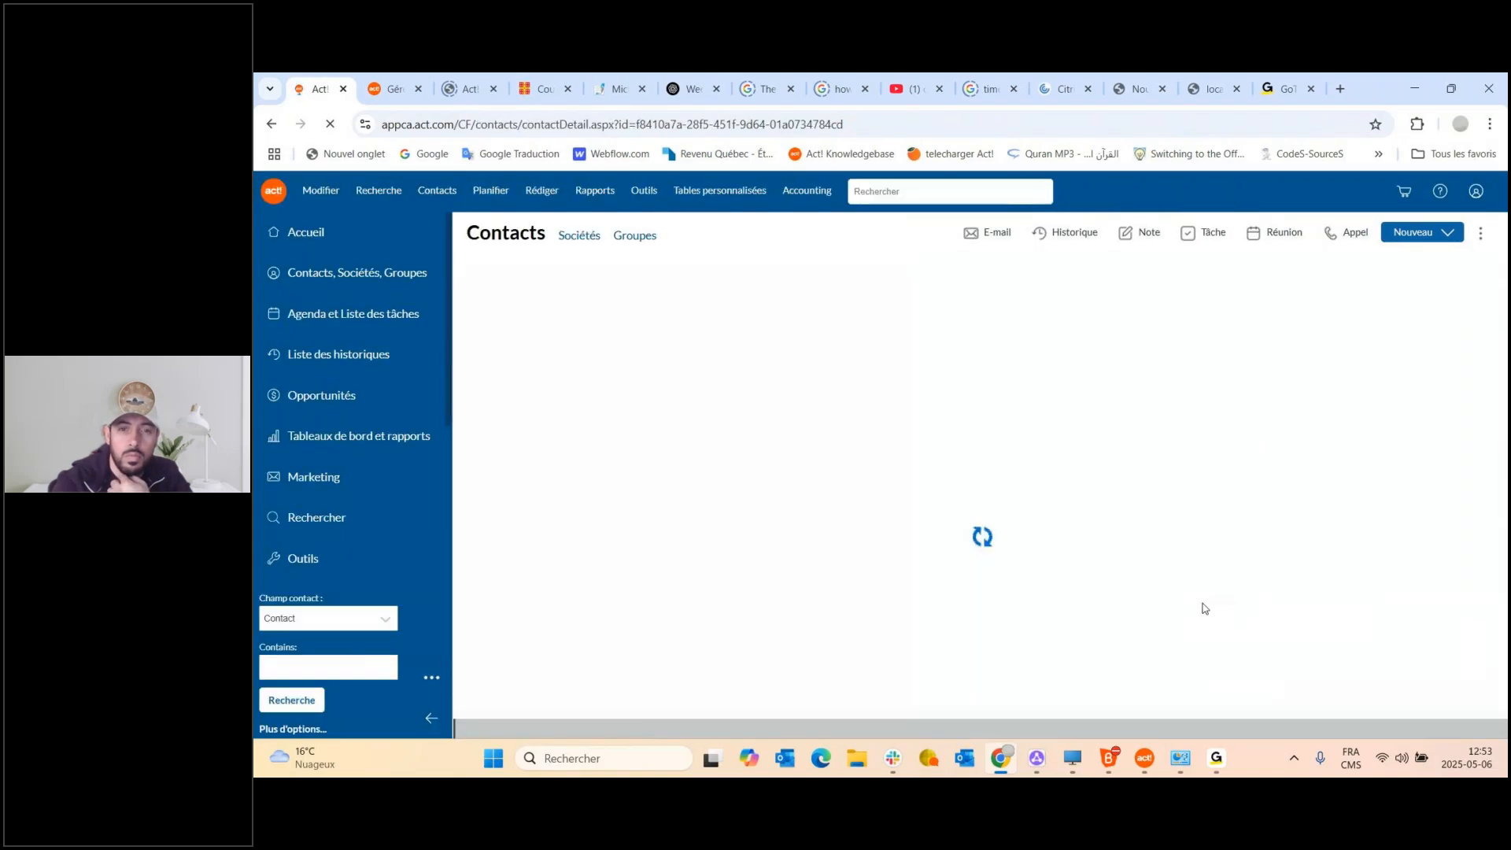
left_click(1490, 509)
left_click(1490, 511)
left_click(1489, 511)
left_click(1489, 511)
left_click(1489, 512)
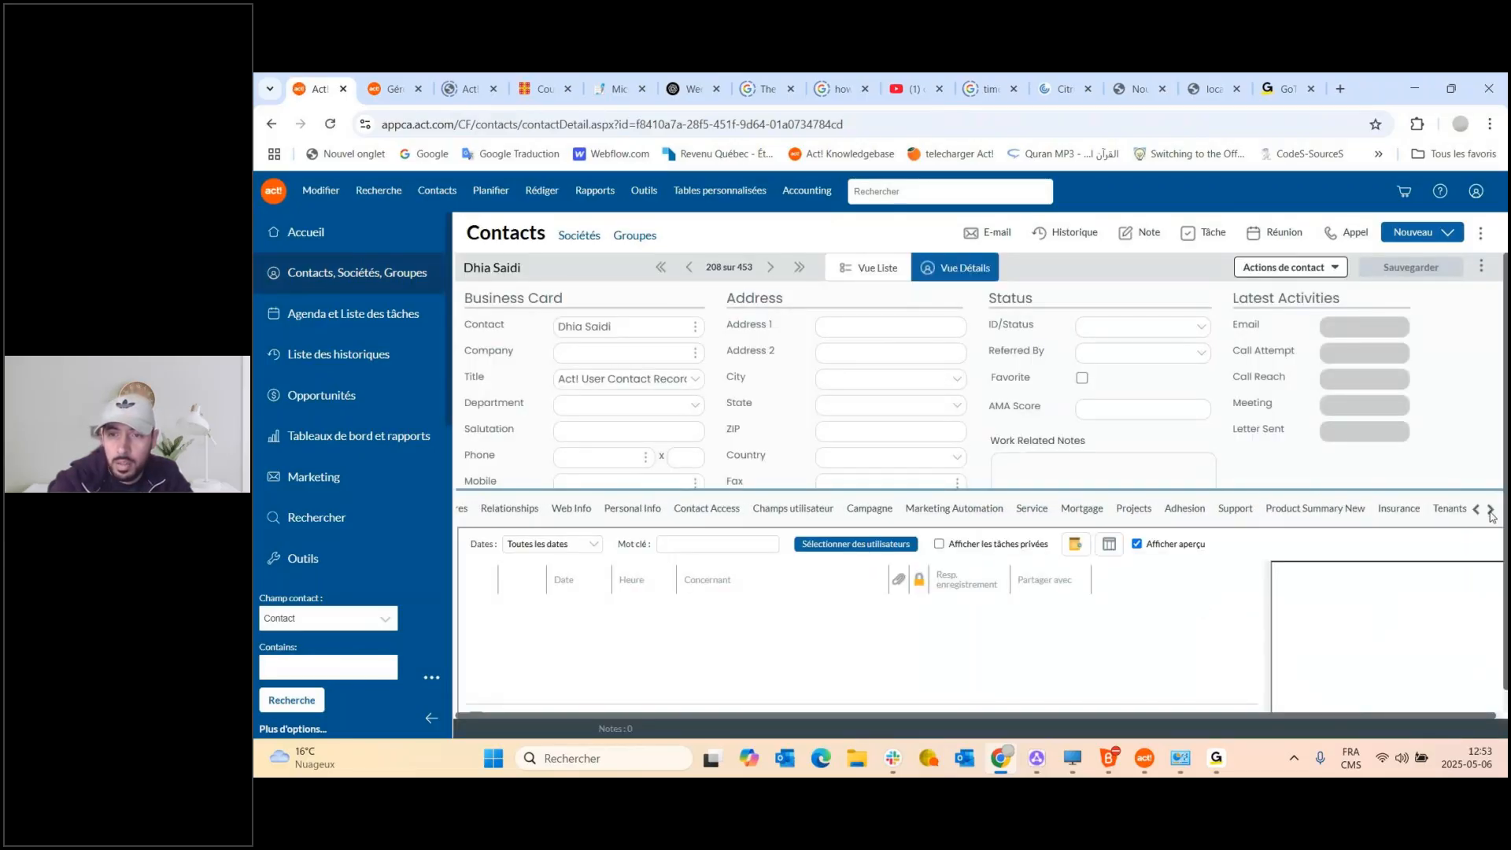
left_click(1185, 519)
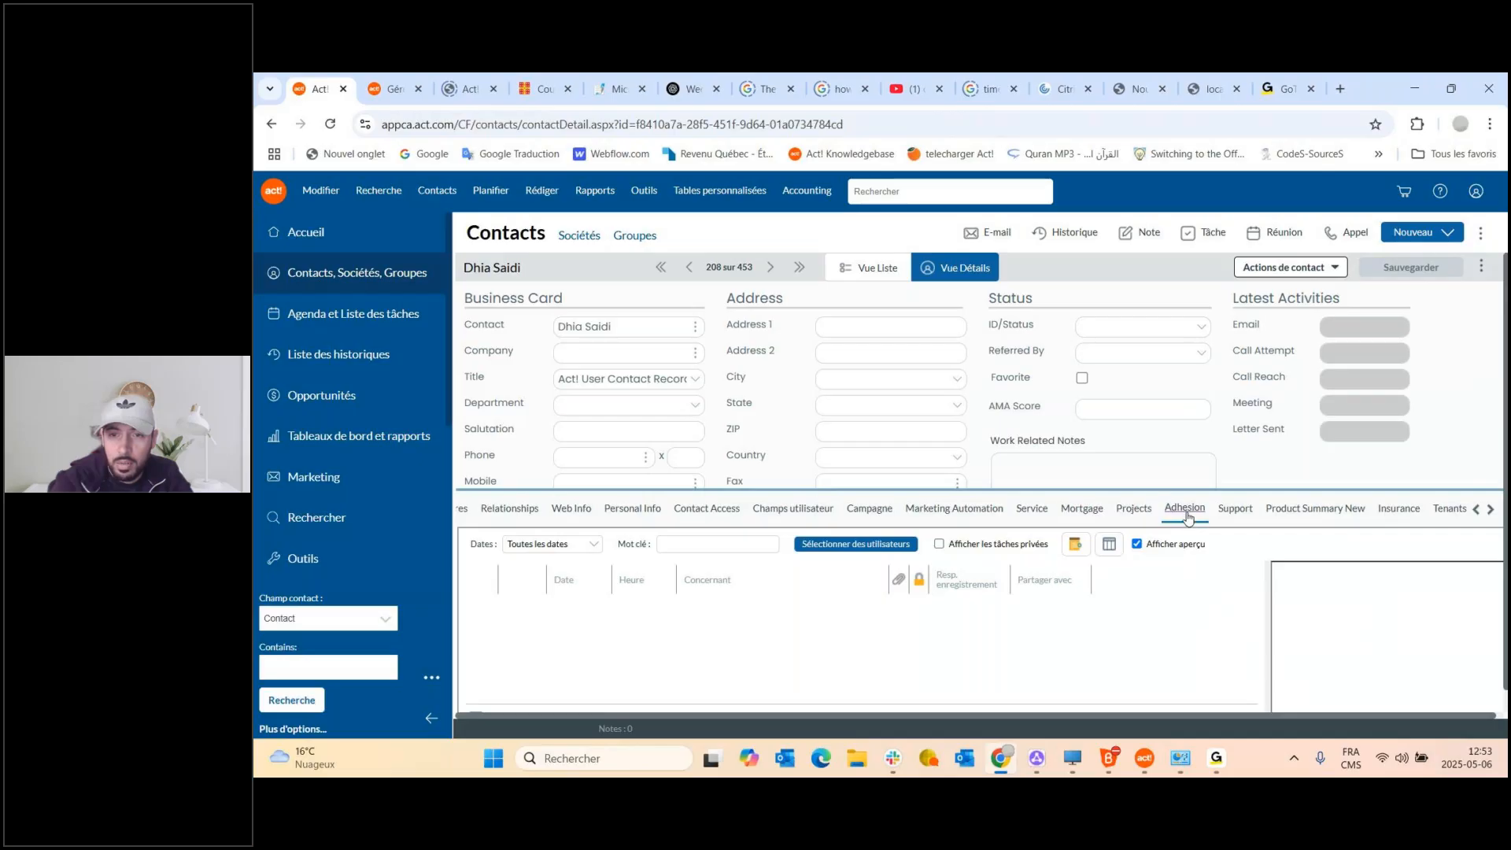
left_click(1491, 511)
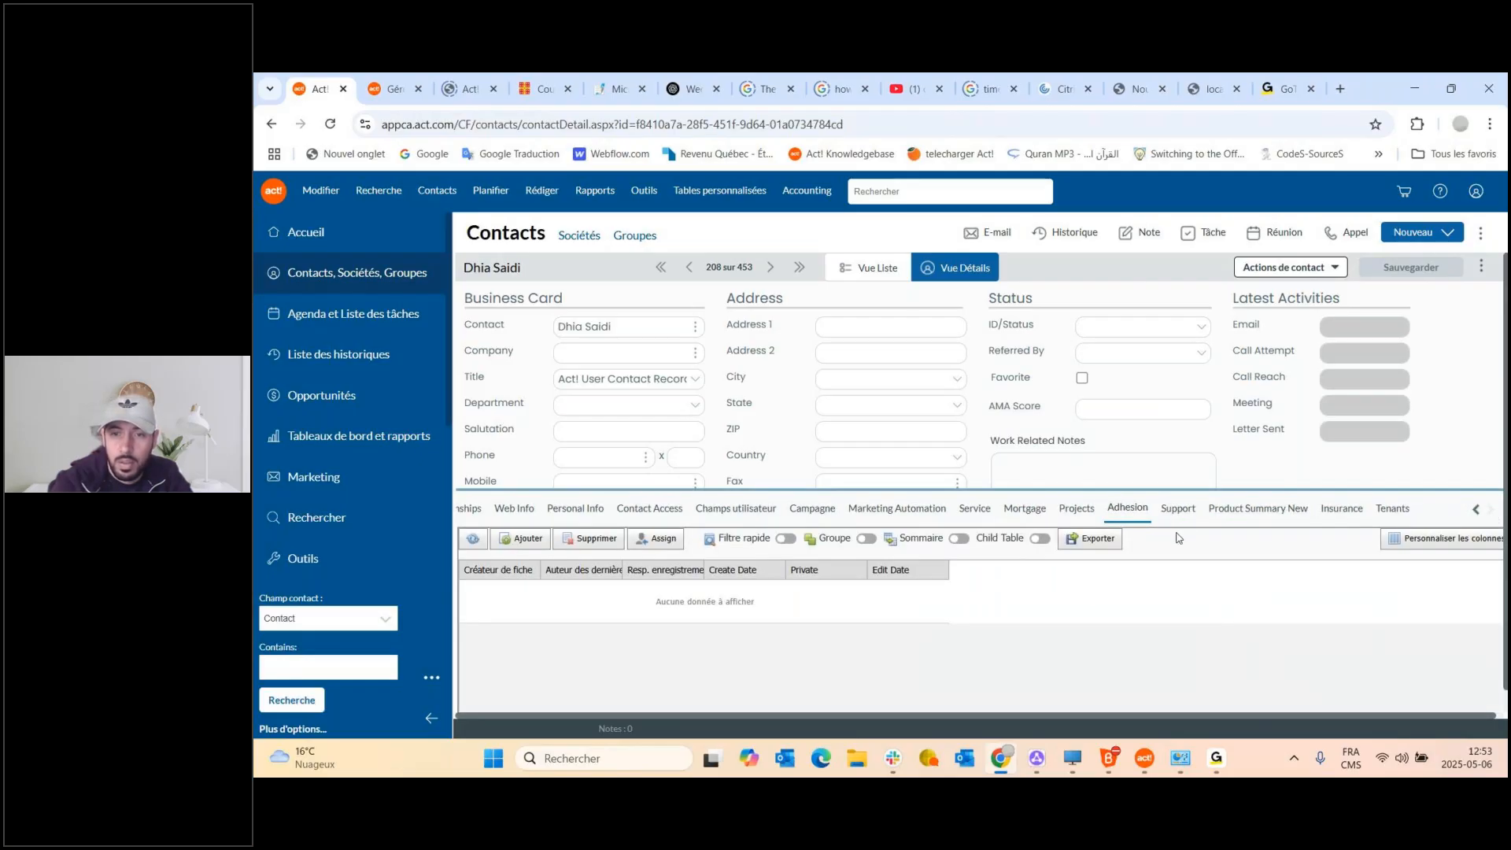
left_click(1022, 511)
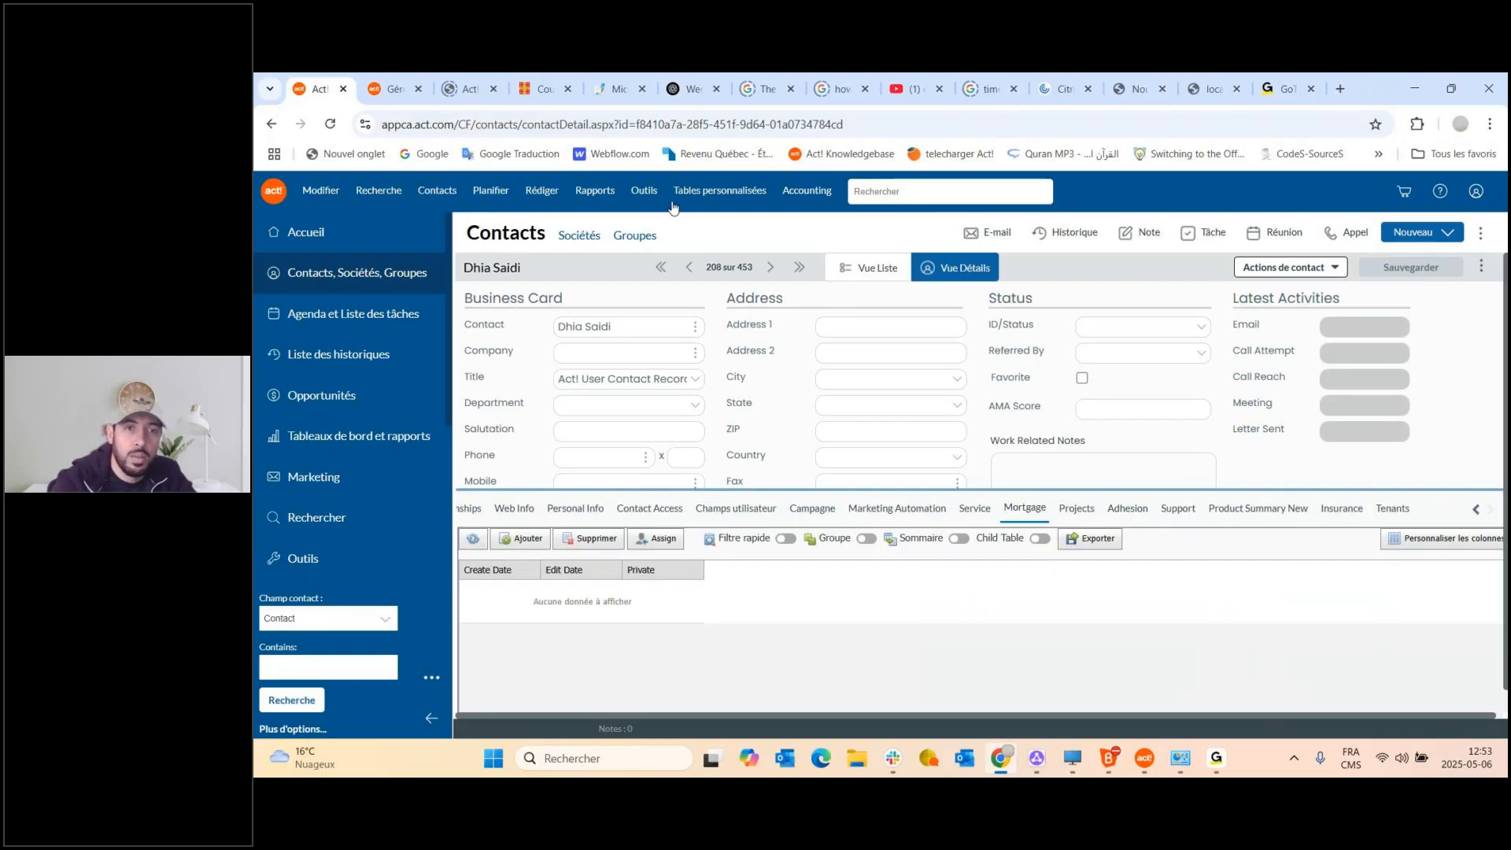
Open the Tables personnalisées menu to show Importation de données > Importer d'un chiffrier.
left_click(727, 192)
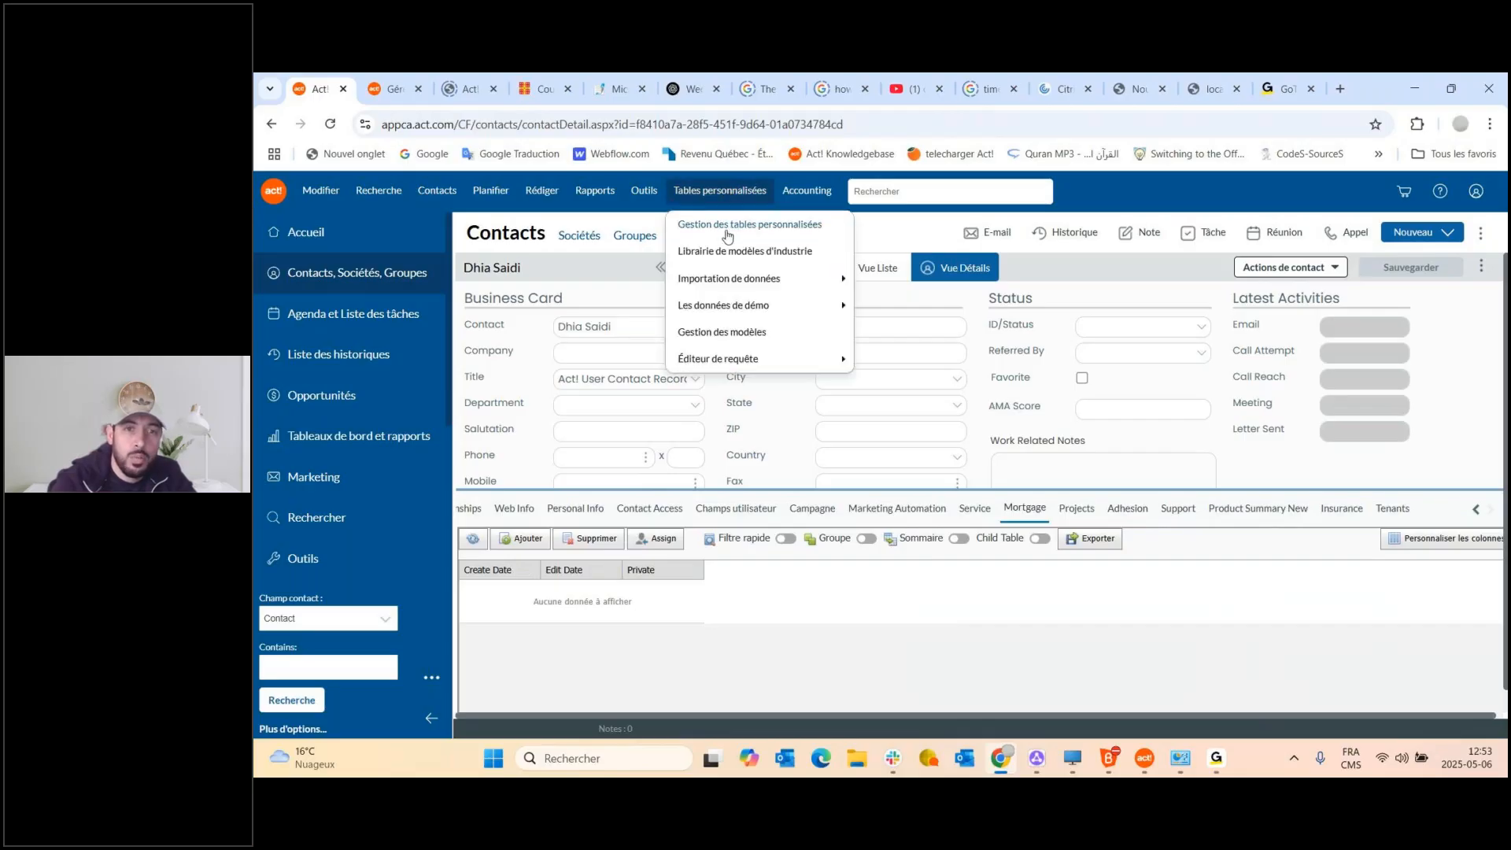
mouse_move(767, 282)
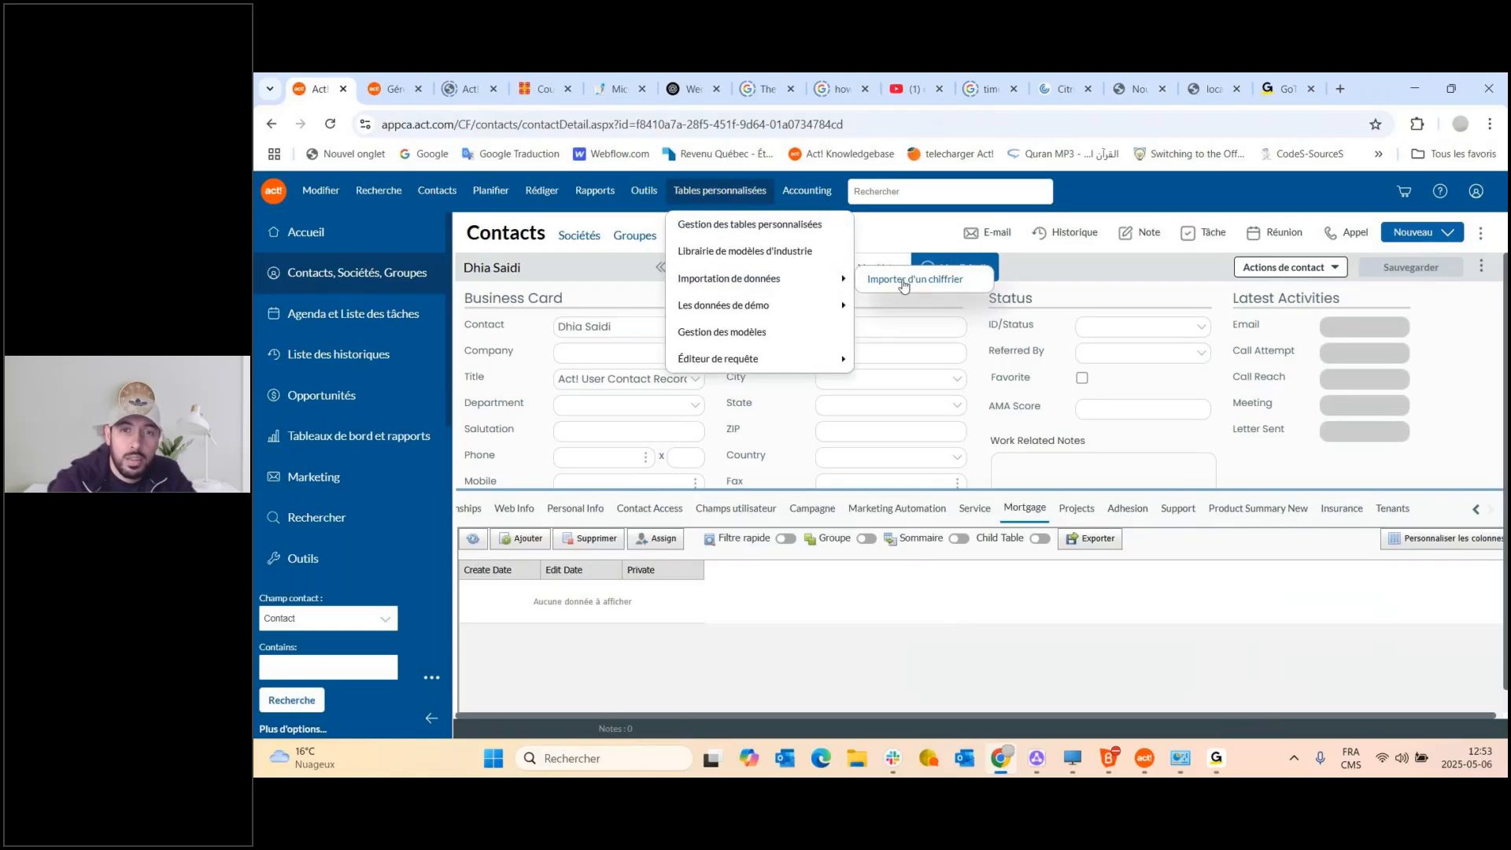
mouse_move(893, 288)
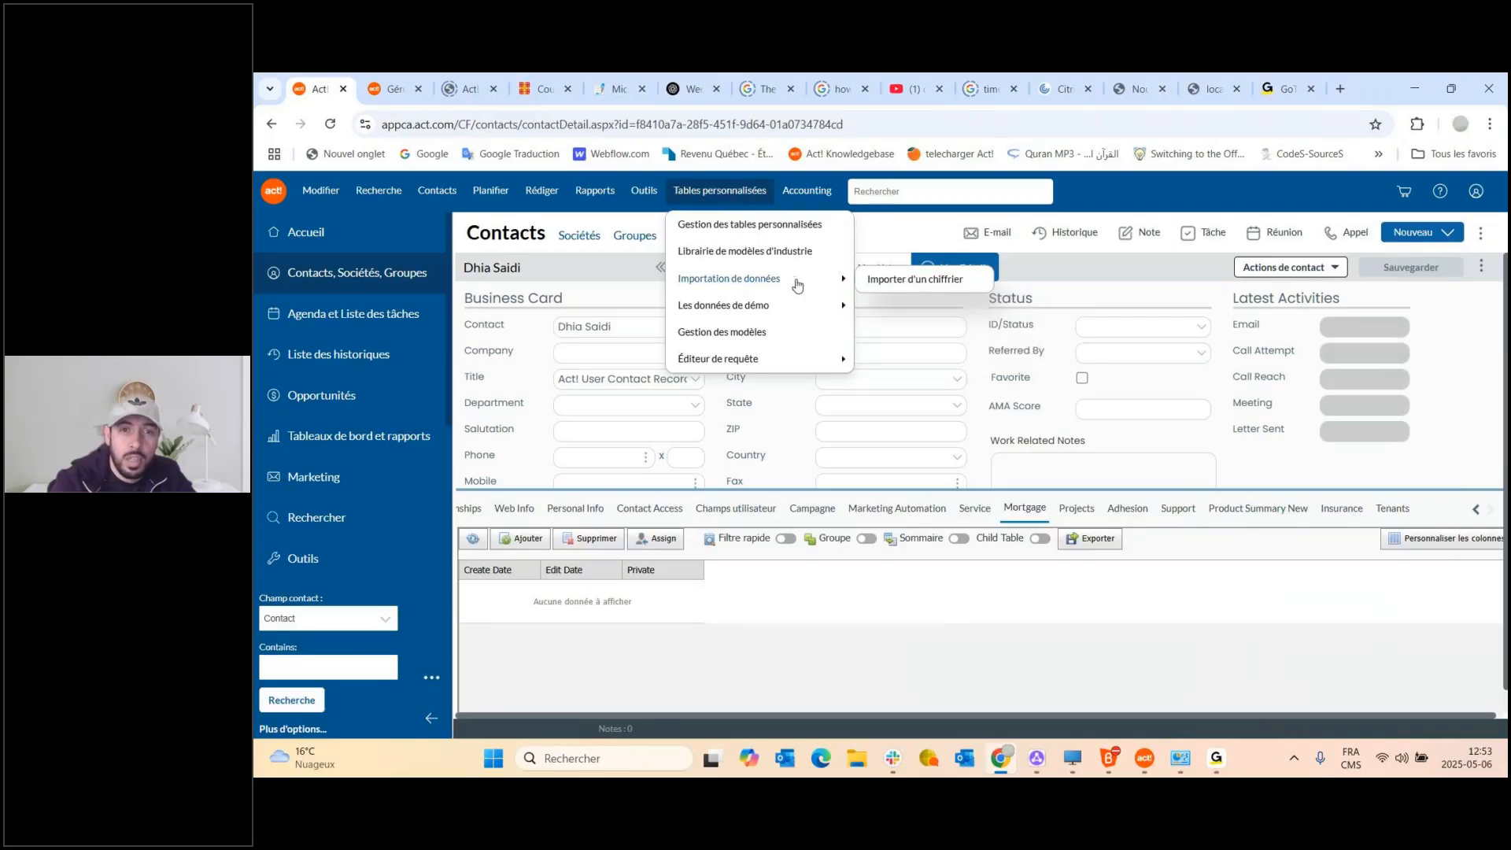
Start Importer d'un chiffrier and attach InsuranceNew_Export.xlsx from Bureau as the source file.
left_click(920, 283)
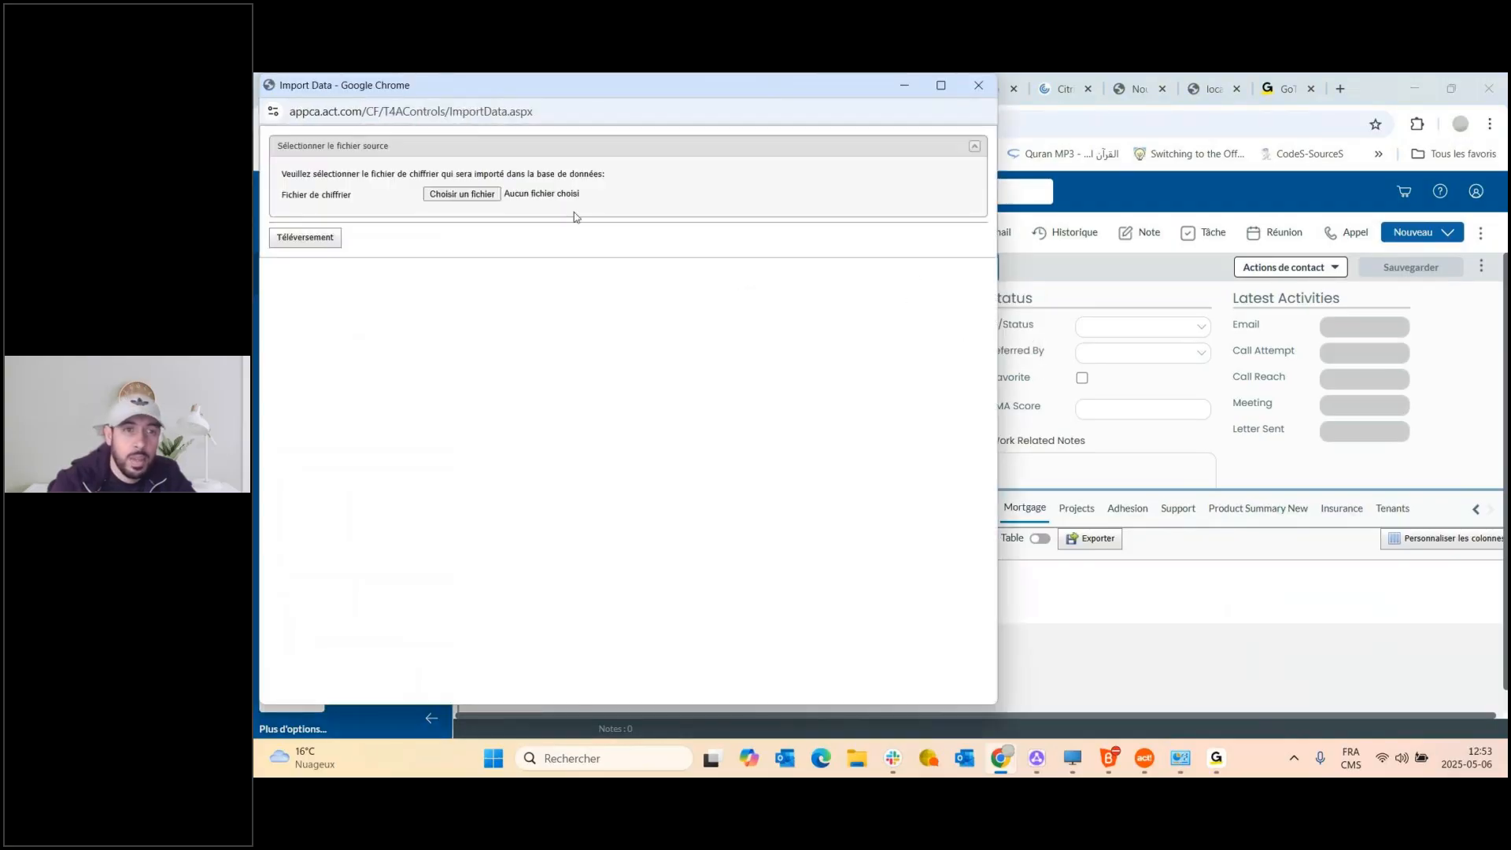
left_click(483, 195)
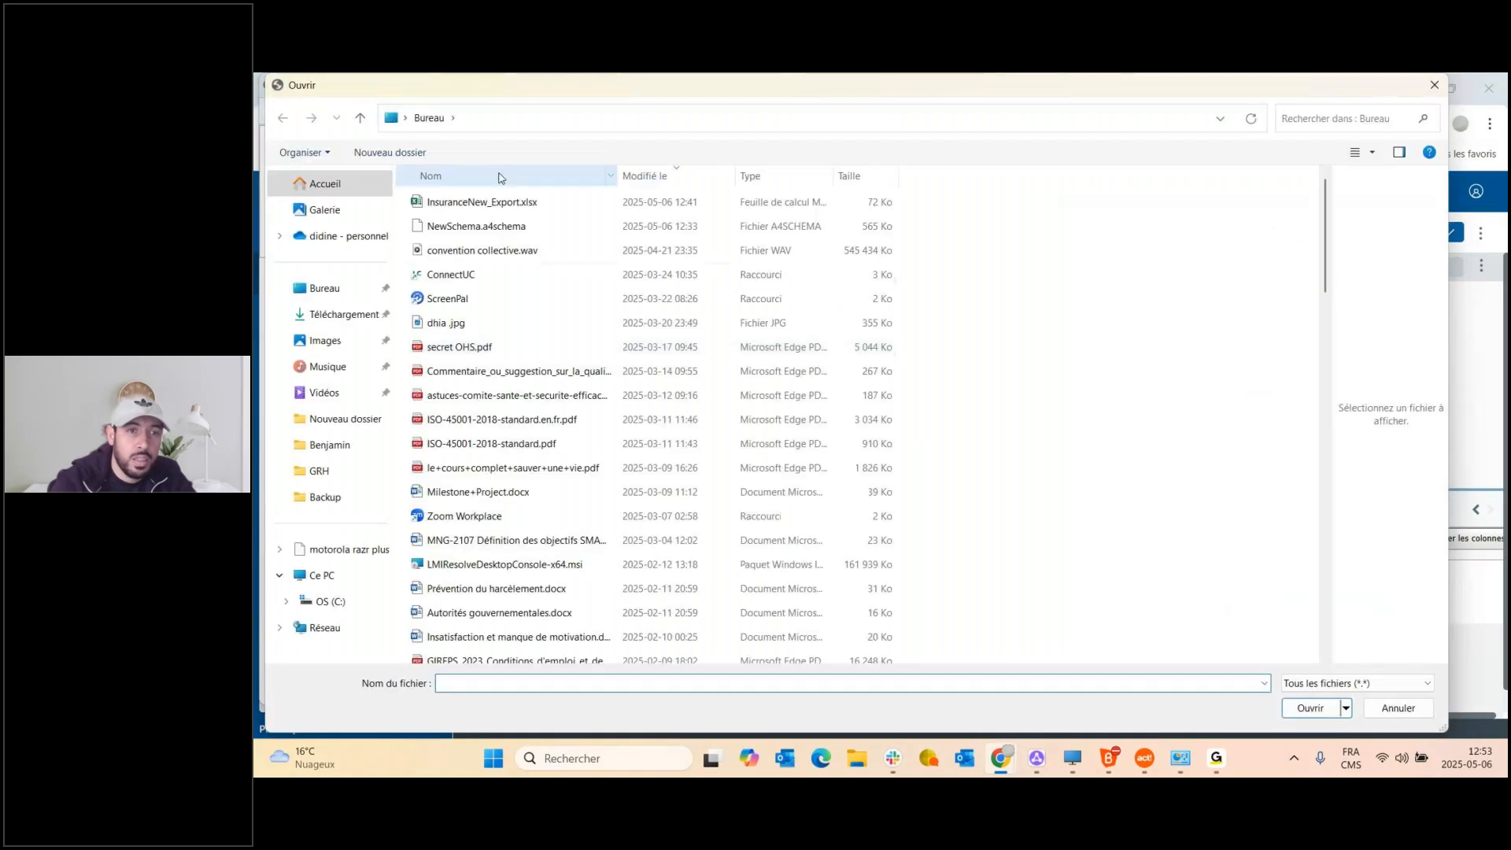
left_click(482, 207)
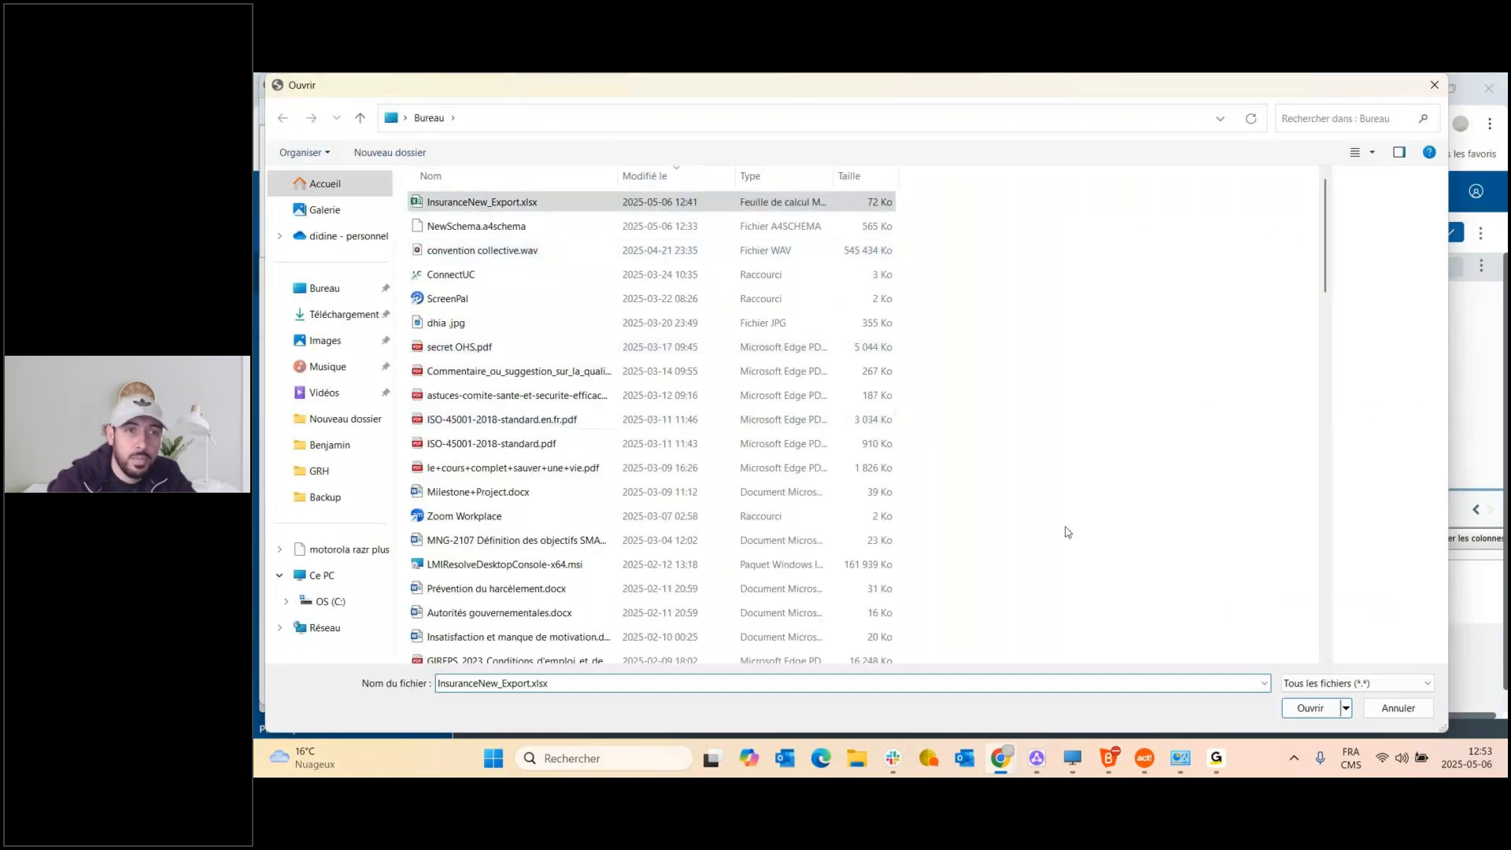
left_click(1309, 707)
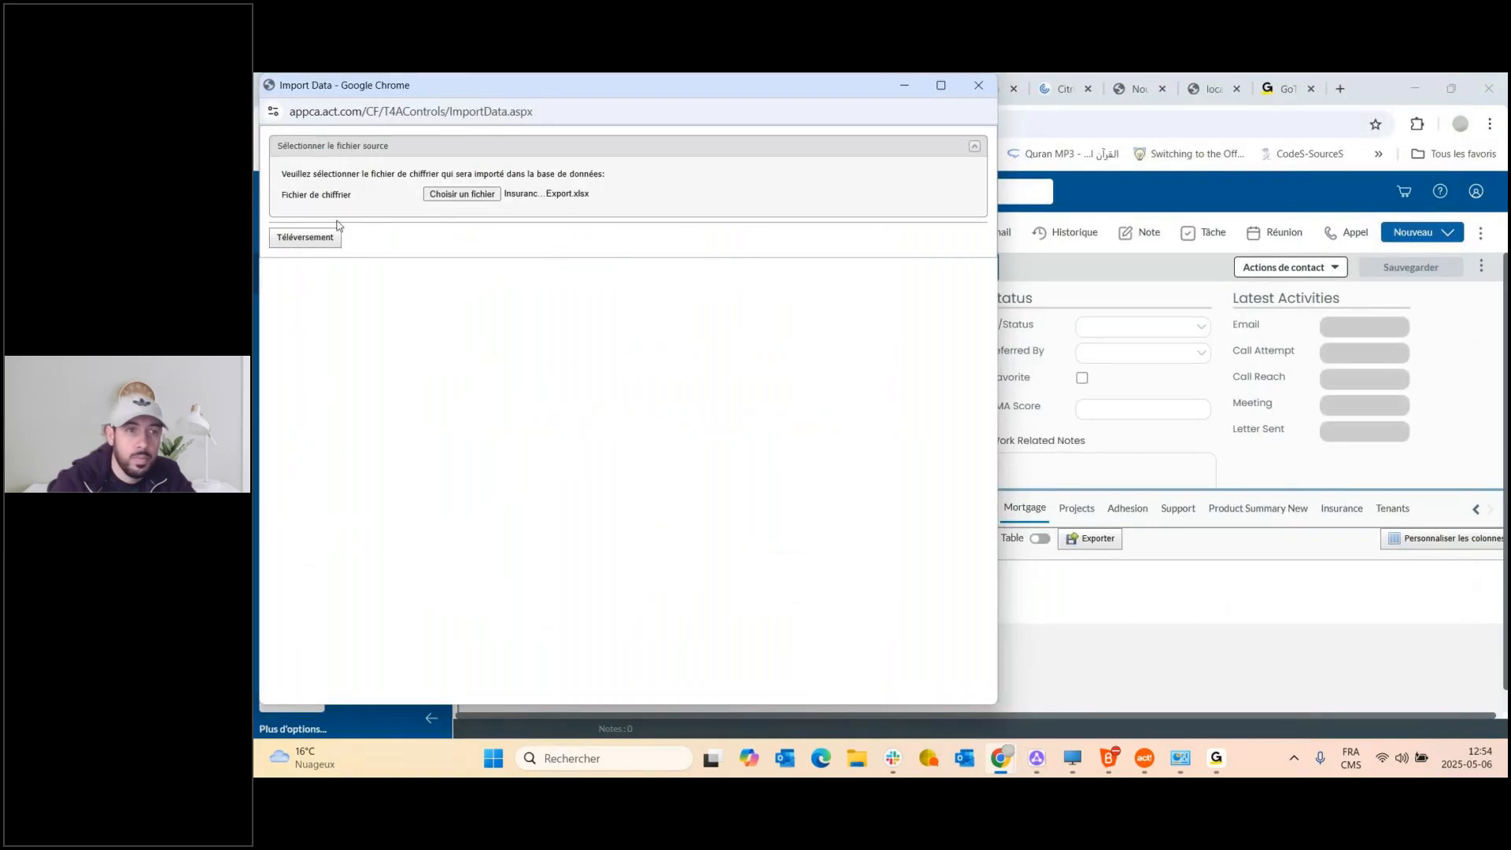
Upload the spreadsheet, choose INSURANCENEW as the destination table, and advance to entity mapping.
left_click(307, 238)
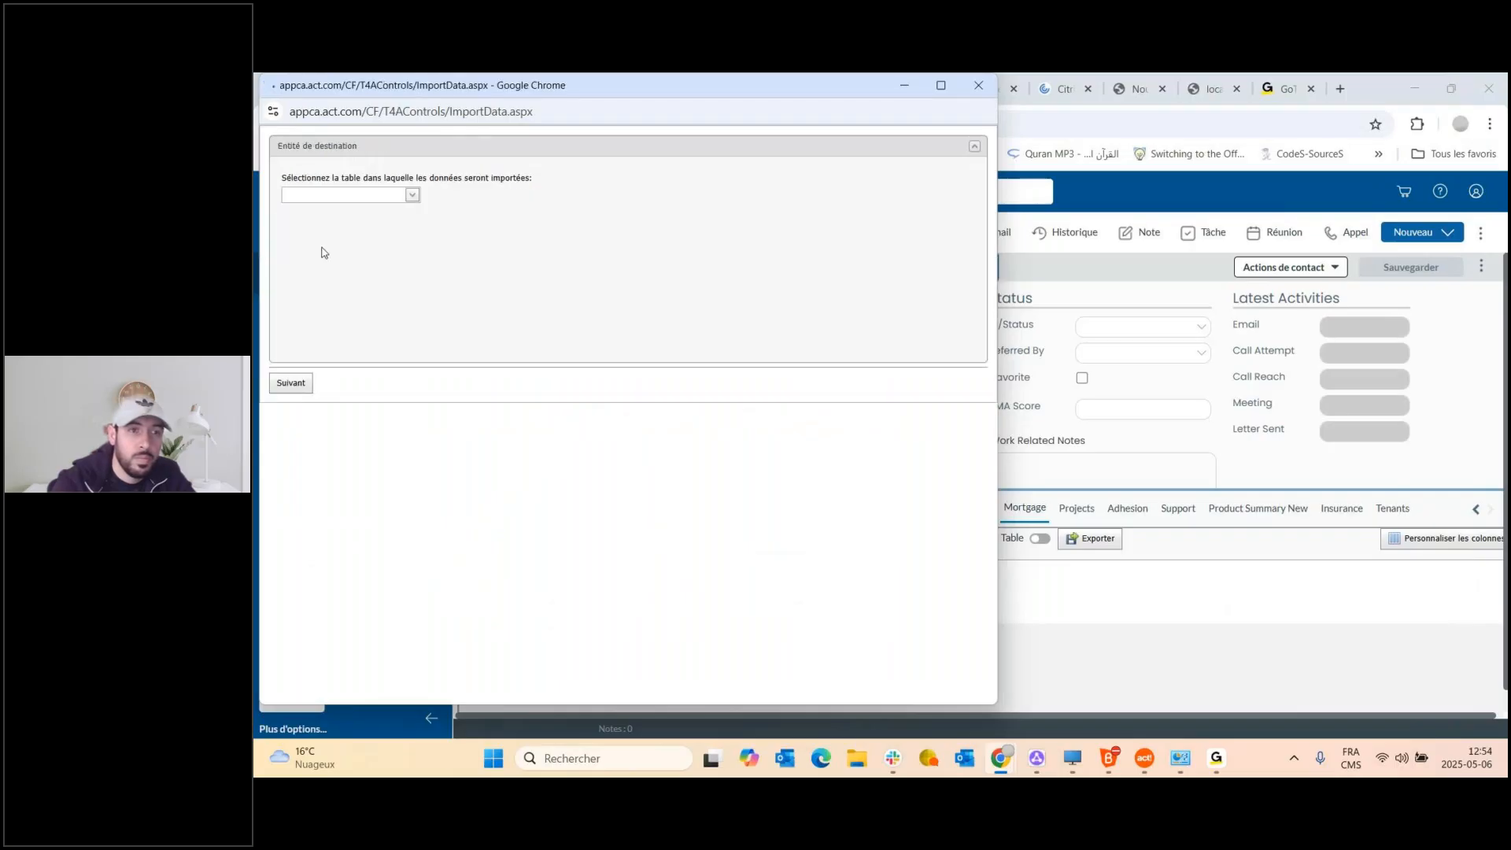
left_click(411, 194)
scroll(365, 260, "down", 10)
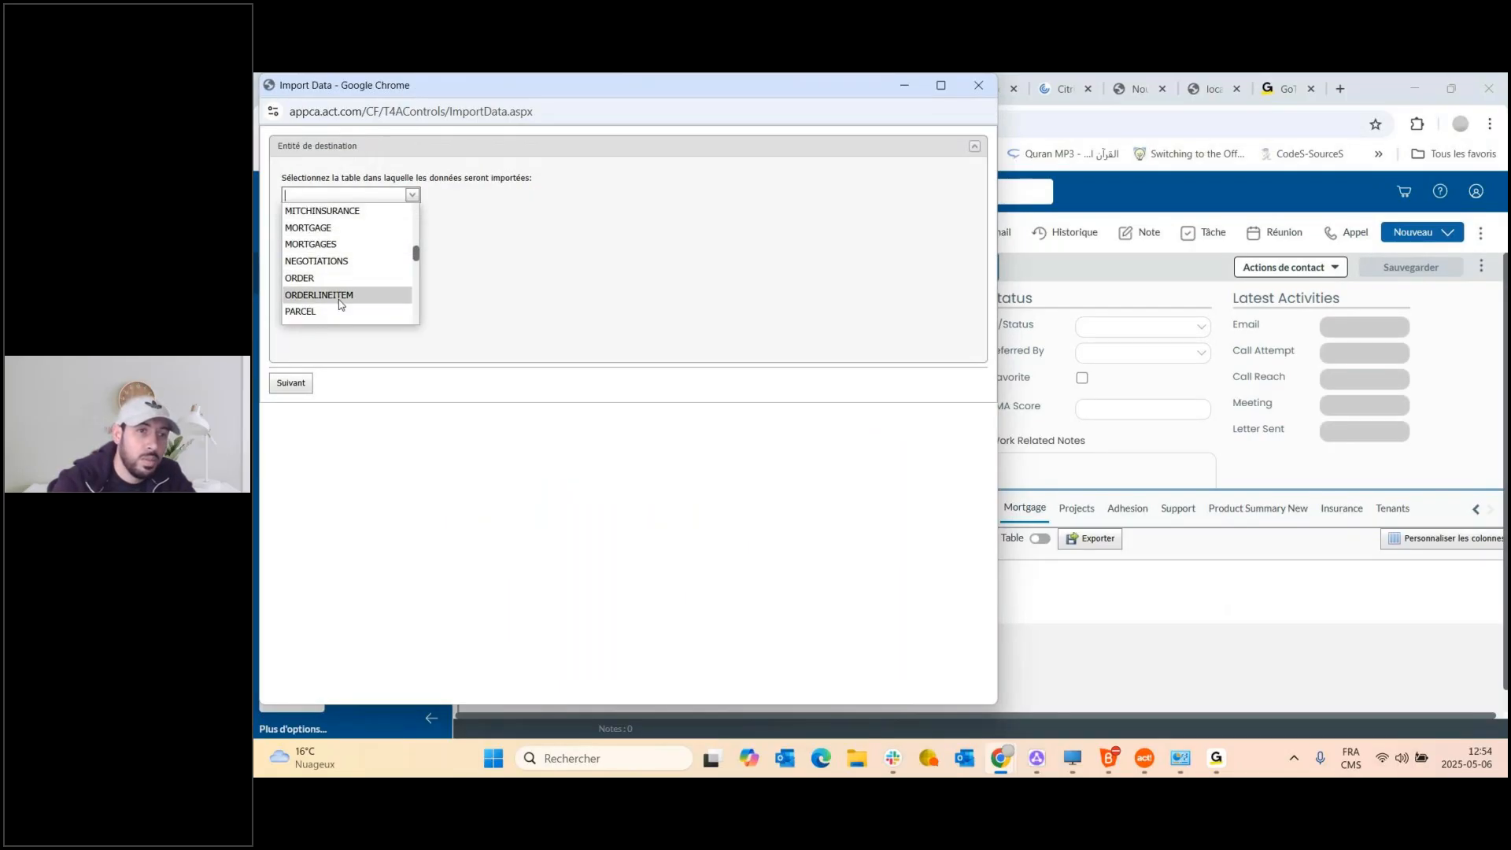
scroll(344, 283, "down", 3)
scroll(344, 265, "down", 3)
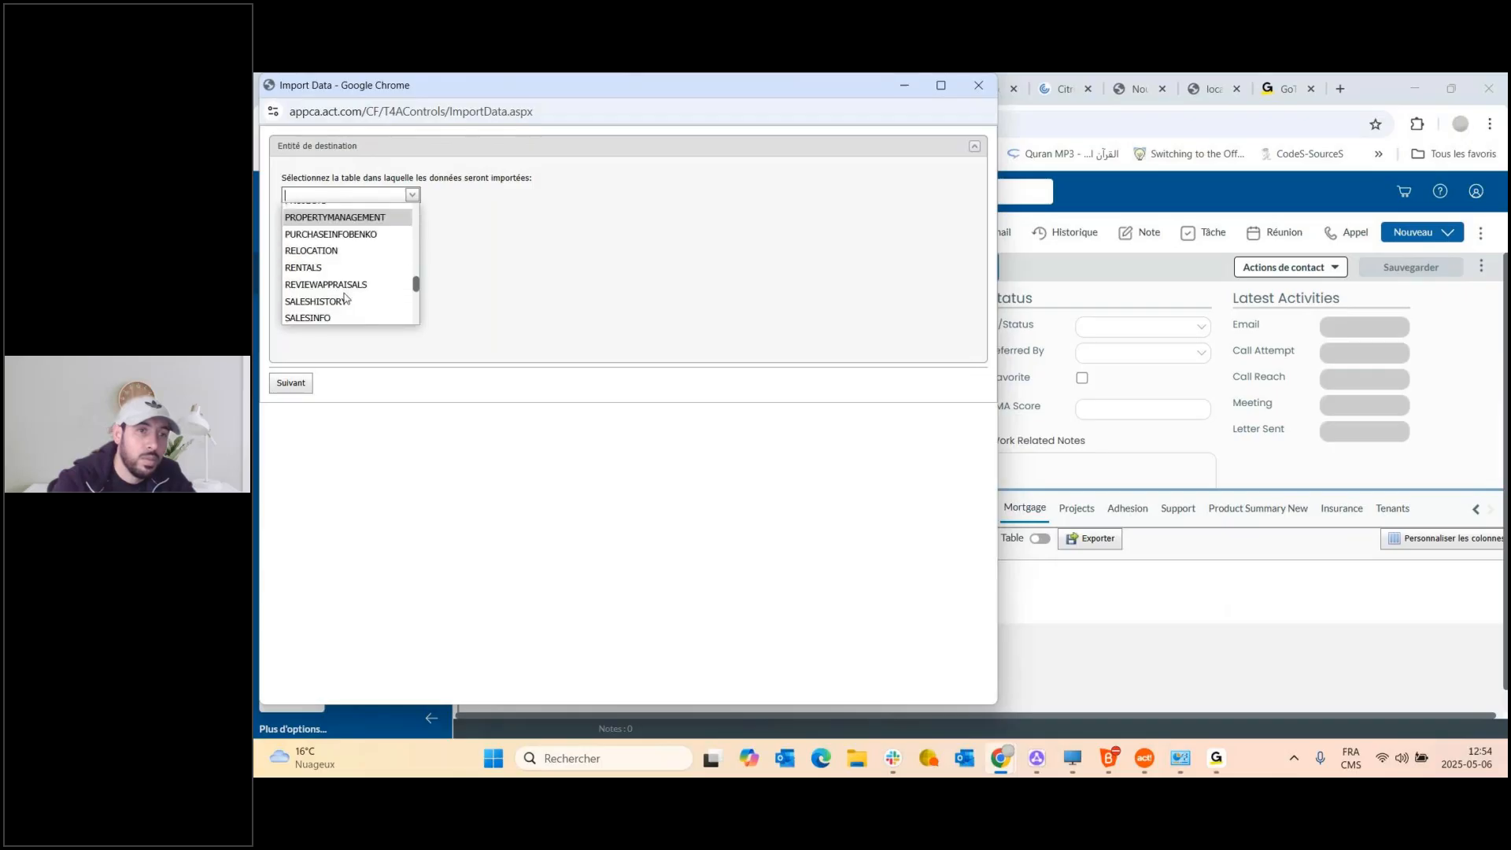
scroll(344, 276, "down", 5)
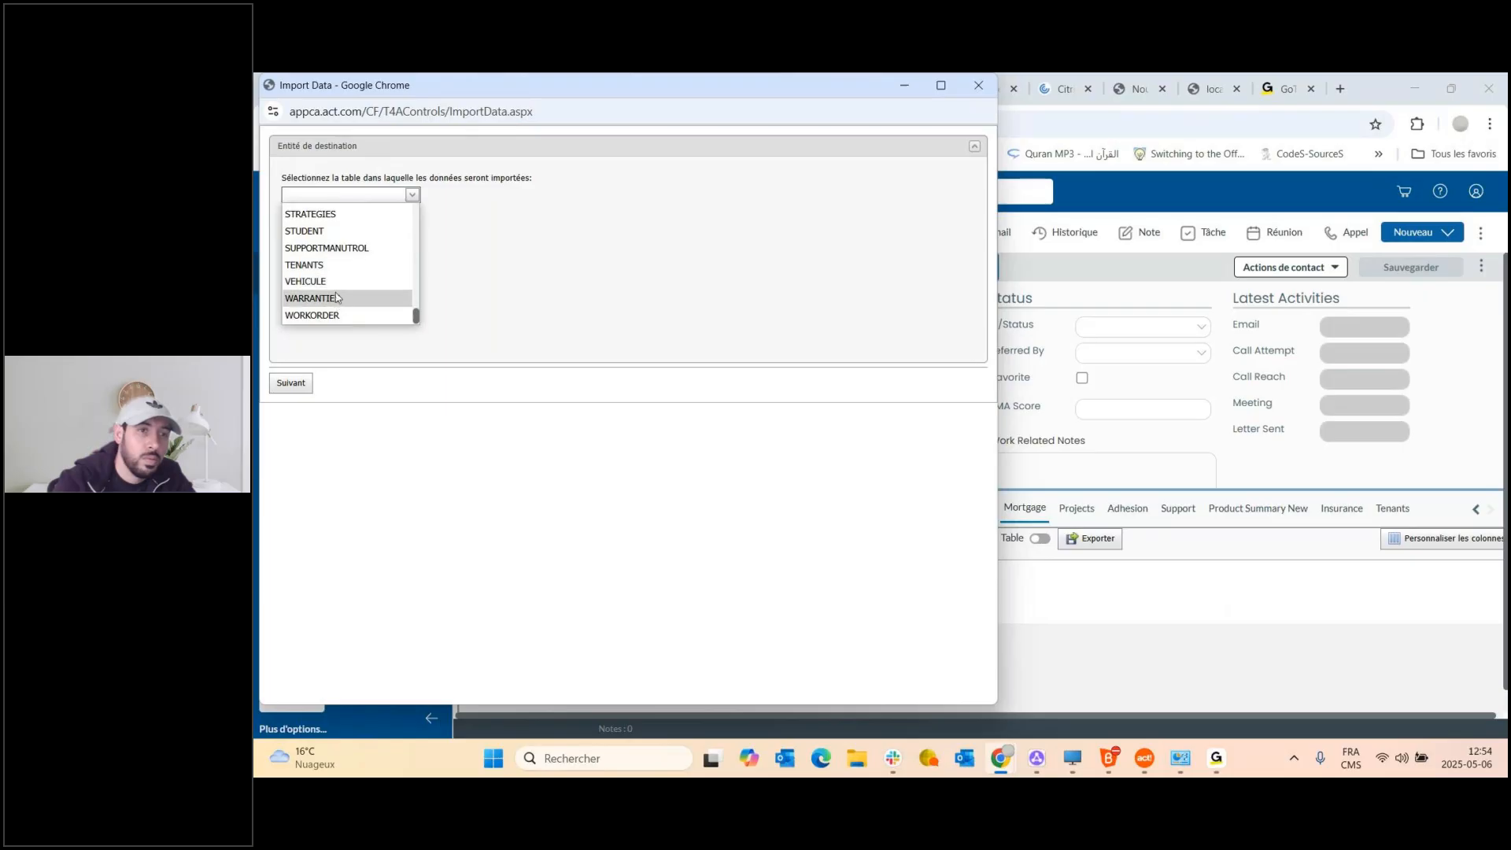
scroll(338, 287, "up", 2)
scroll(336, 283, "up", 4)
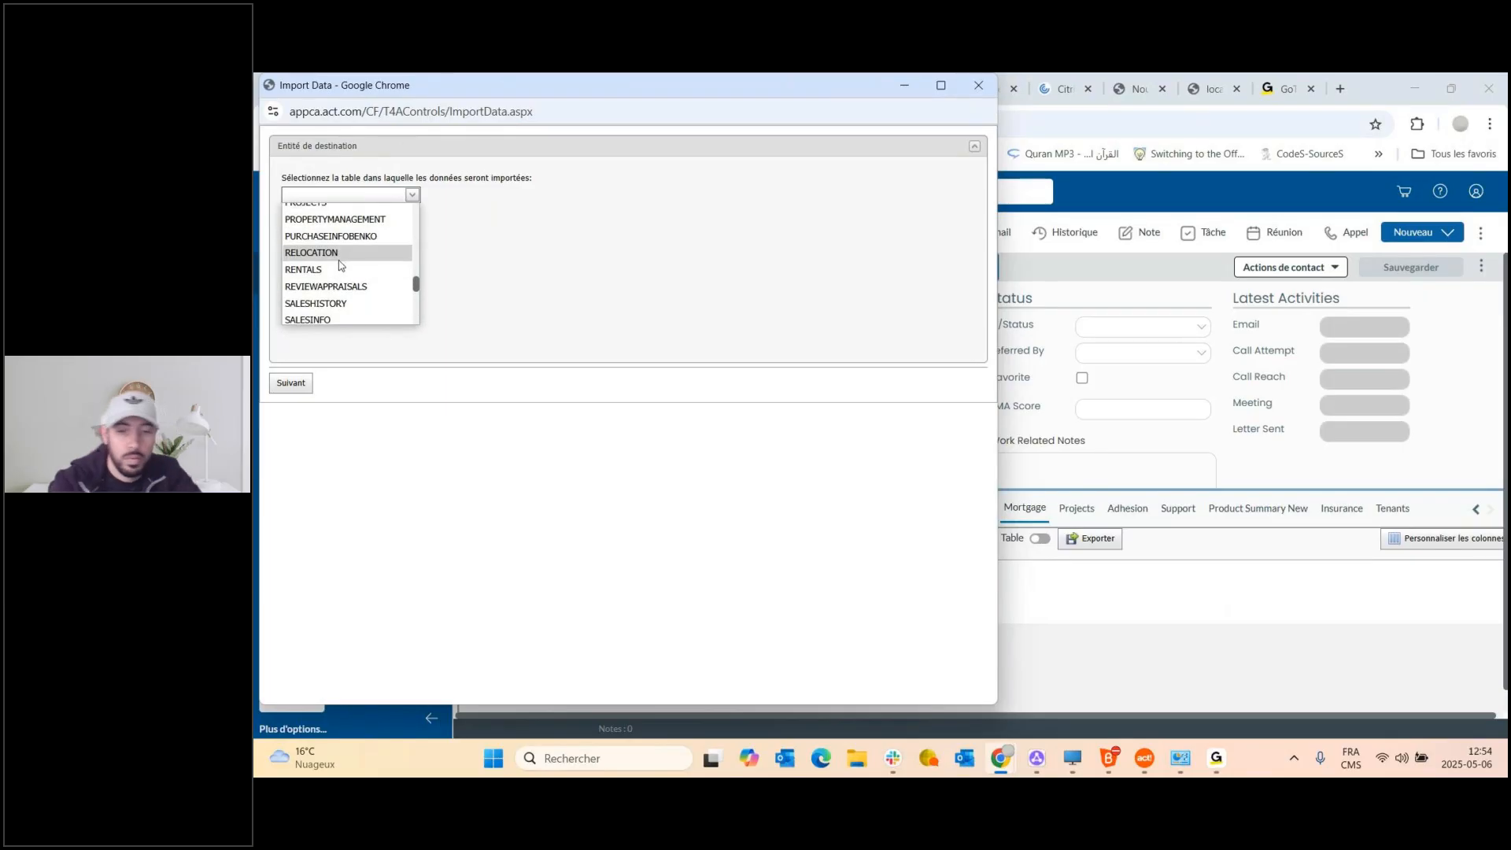
scroll(322, 249, "down", 5)
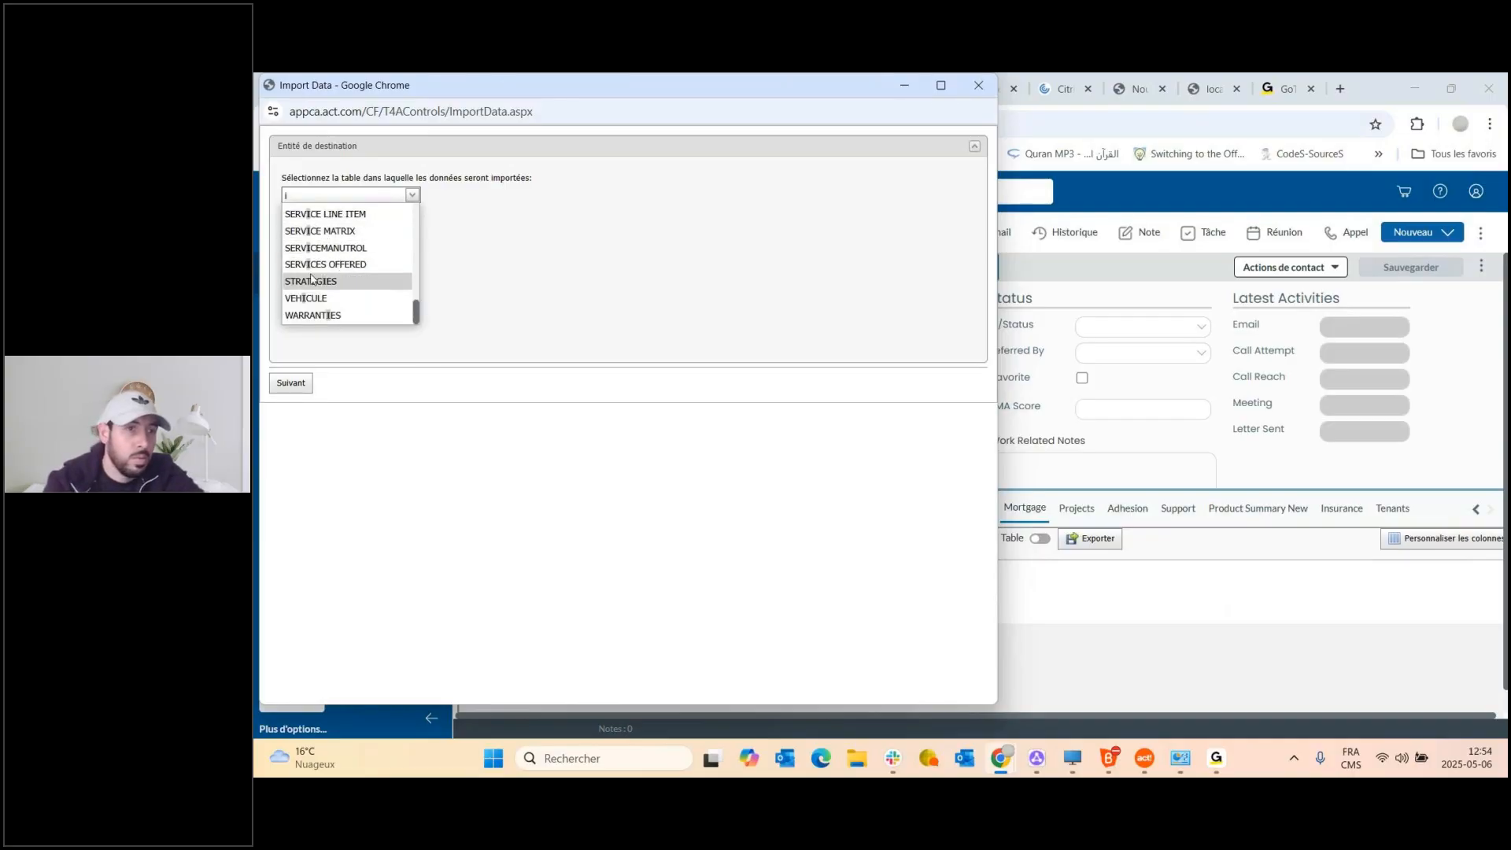
scroll(315, 272, "up", 5)
scroll(314, 277, "up", 3)
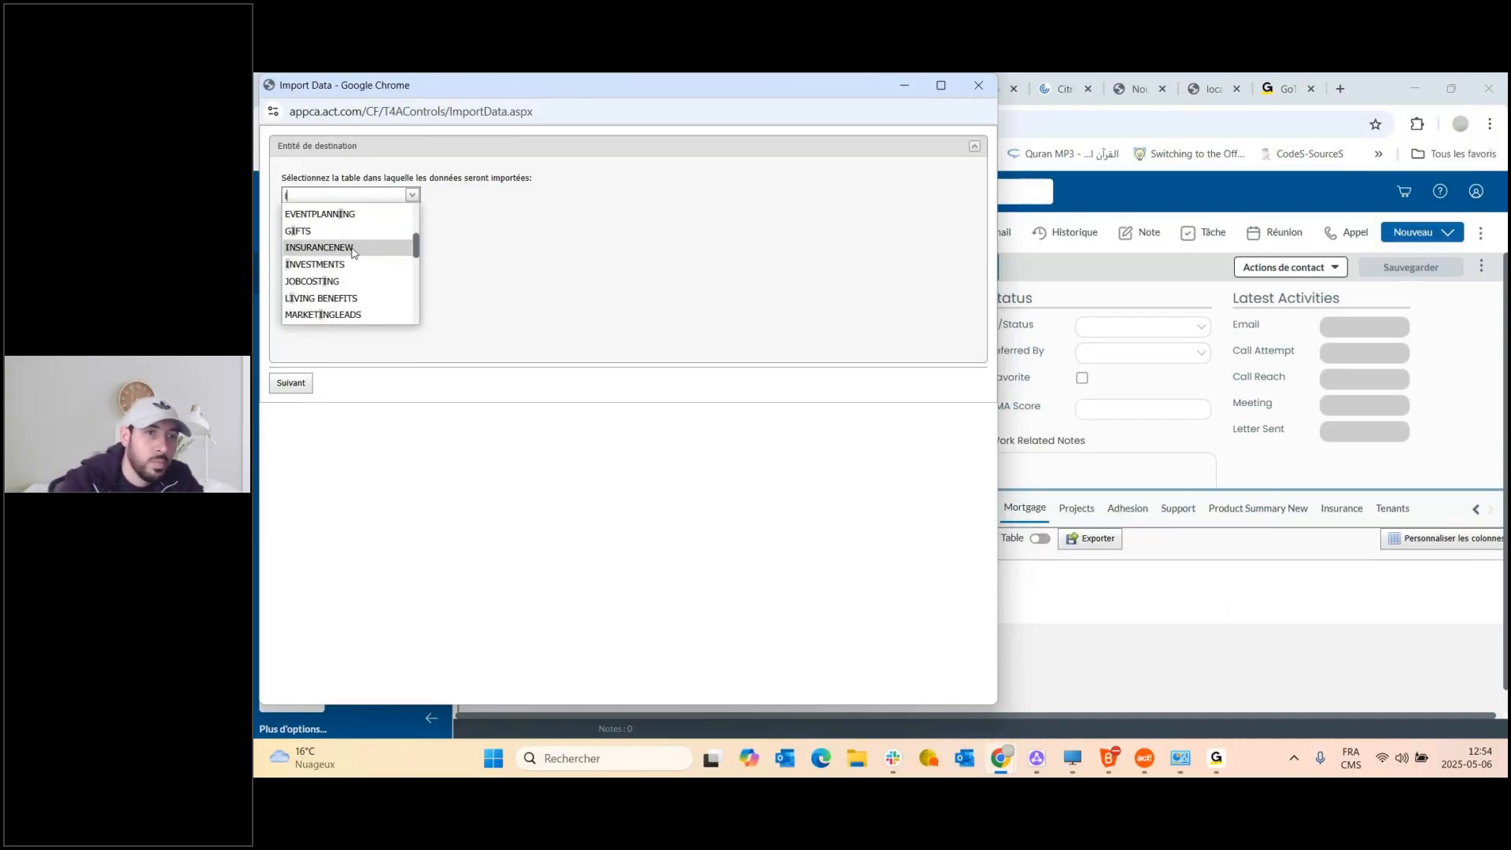
left_click(352, 249)
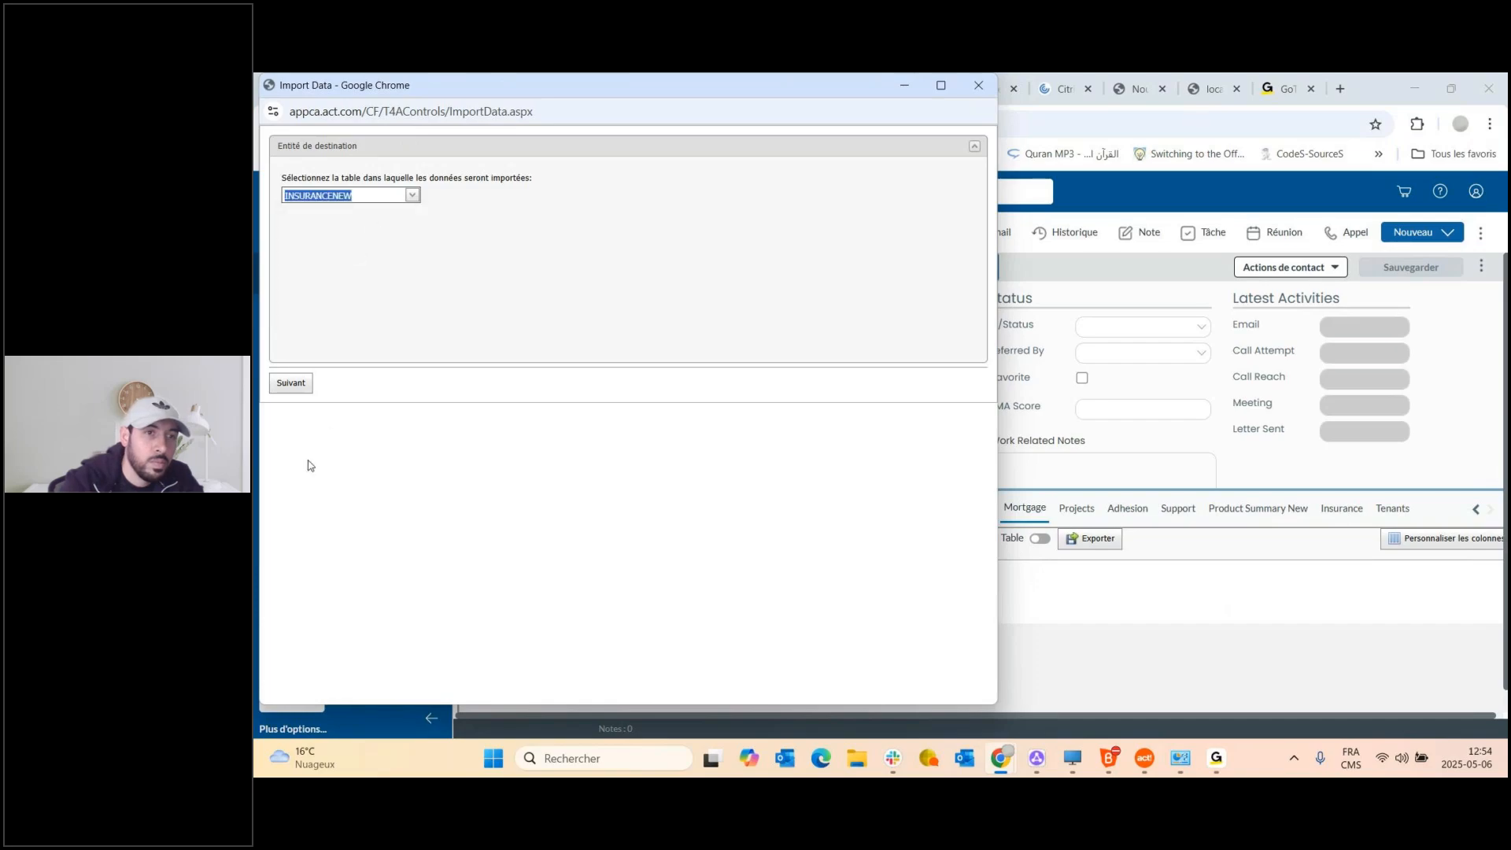
left_click(291, 384)
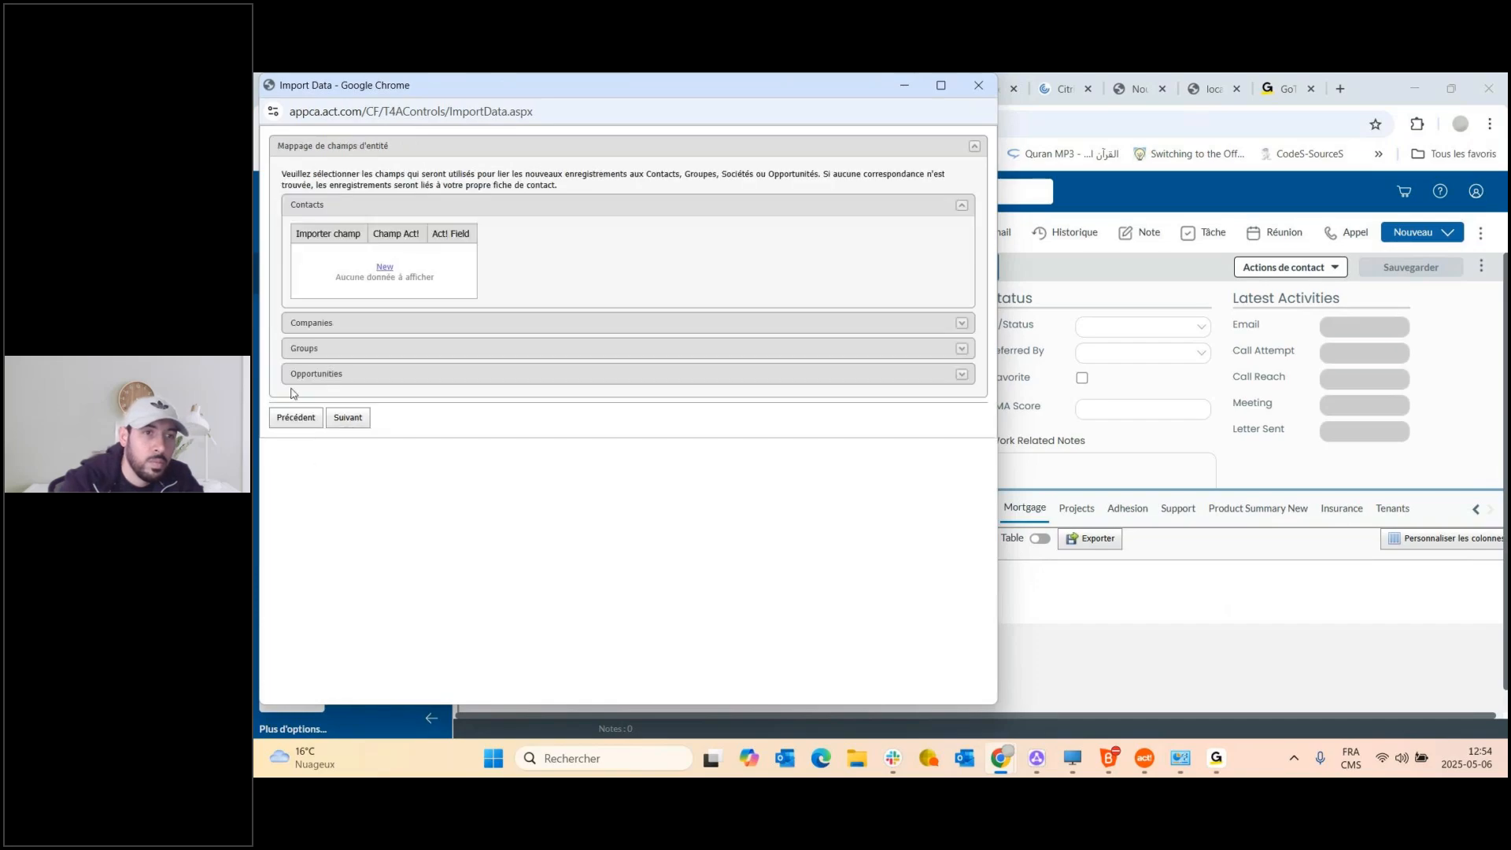
Map the spreadsheet's Contact field to the Act! Contact field and save the mapping.
left_click(385, 267)
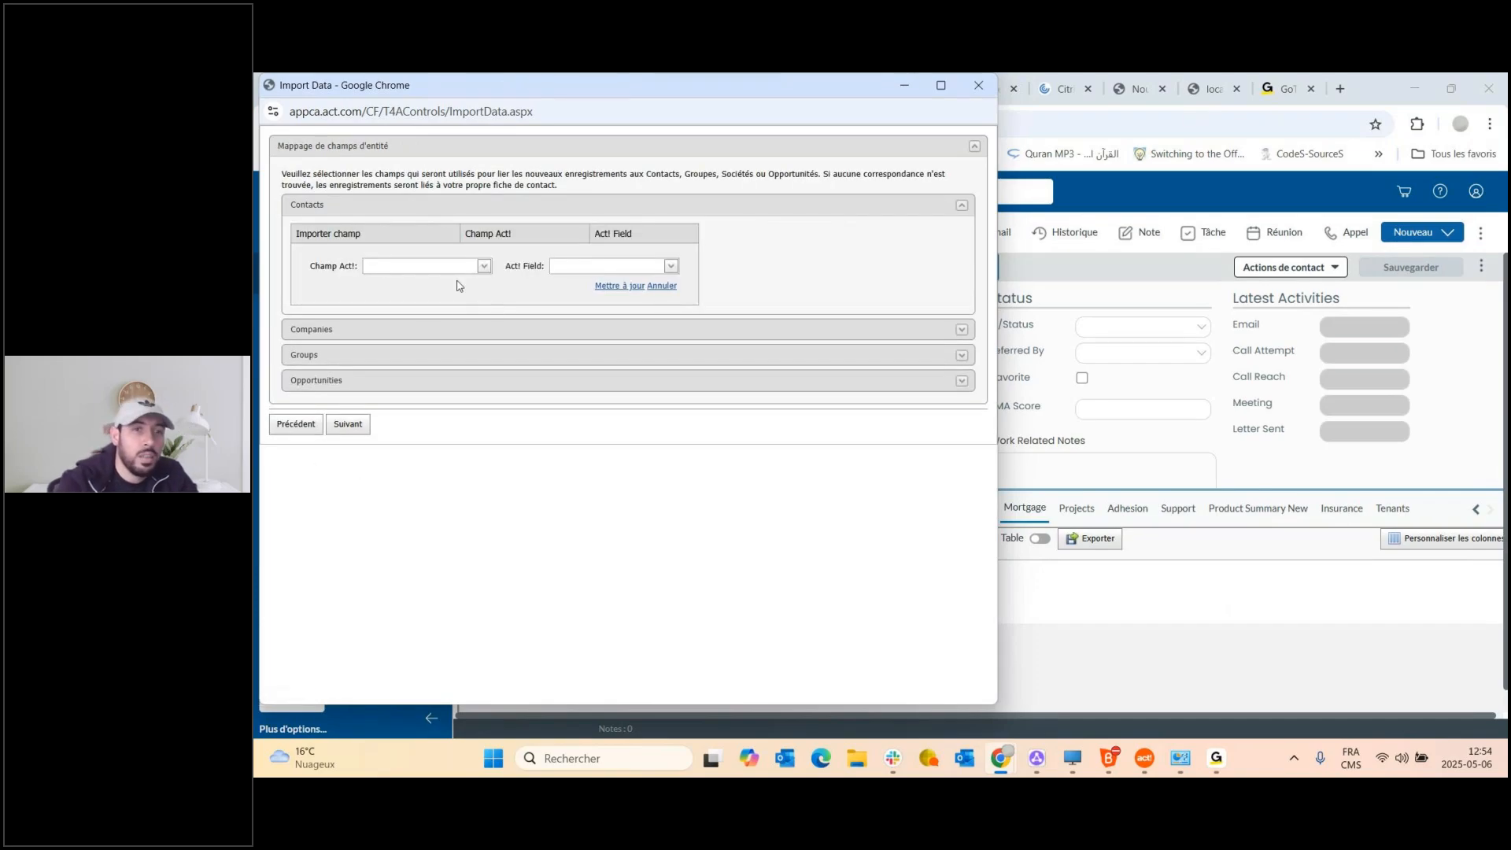
left_click(485, 268)
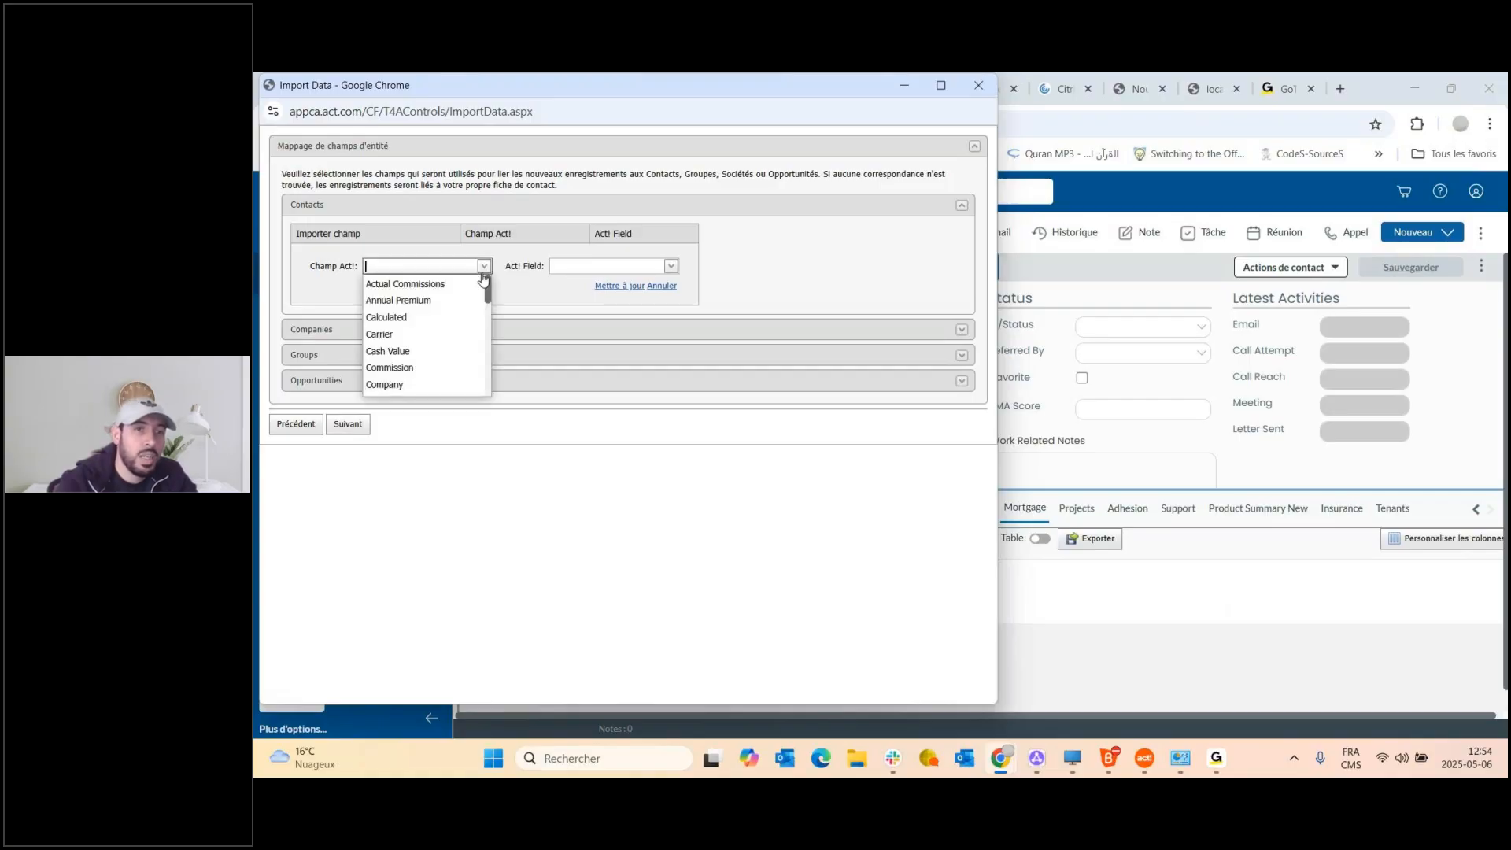
type("con")
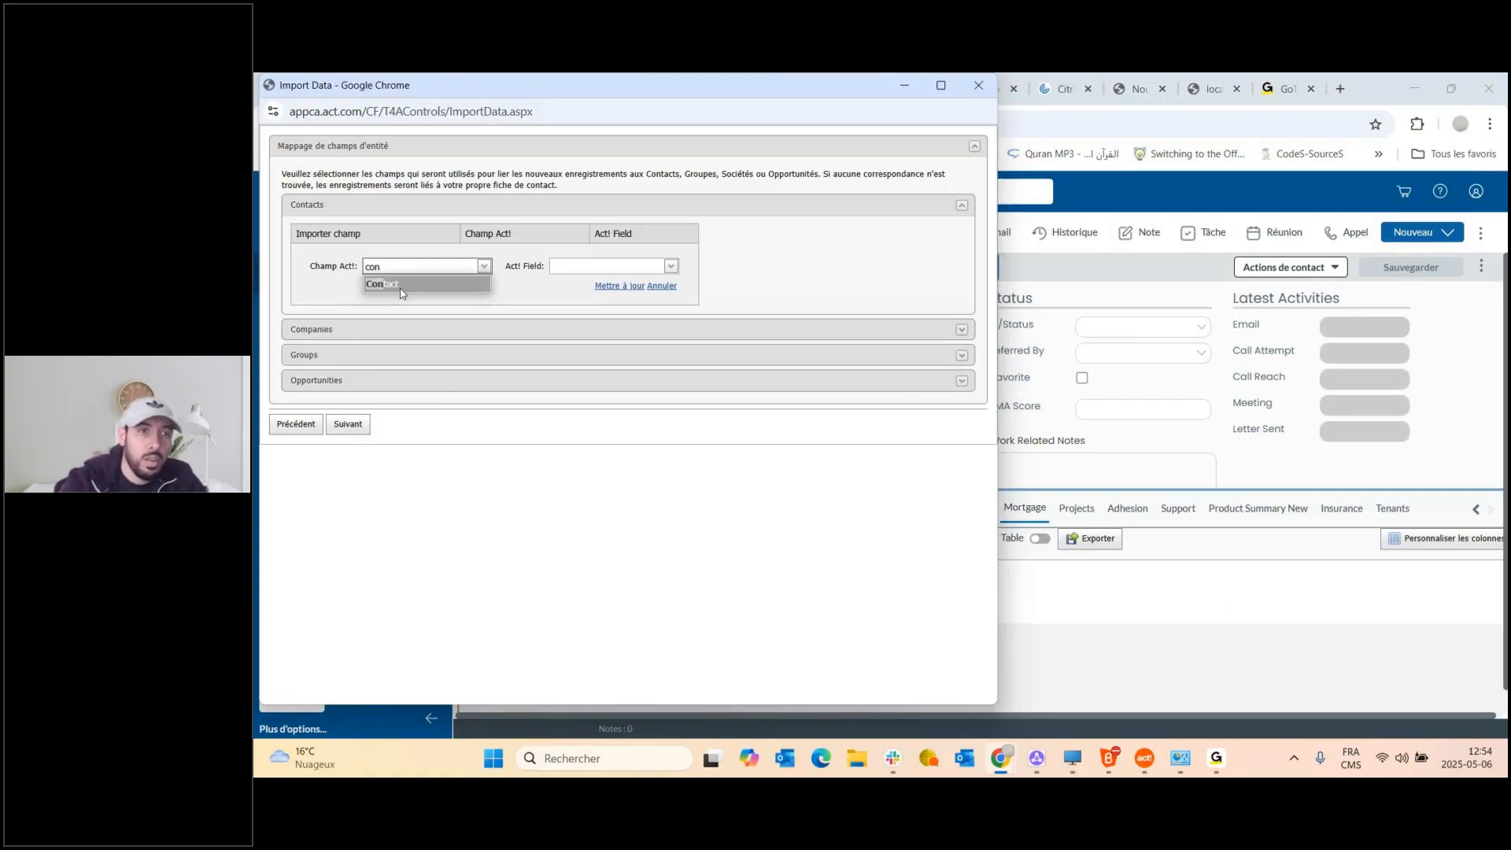
left_click(401, 288)
left_click(610, 266)
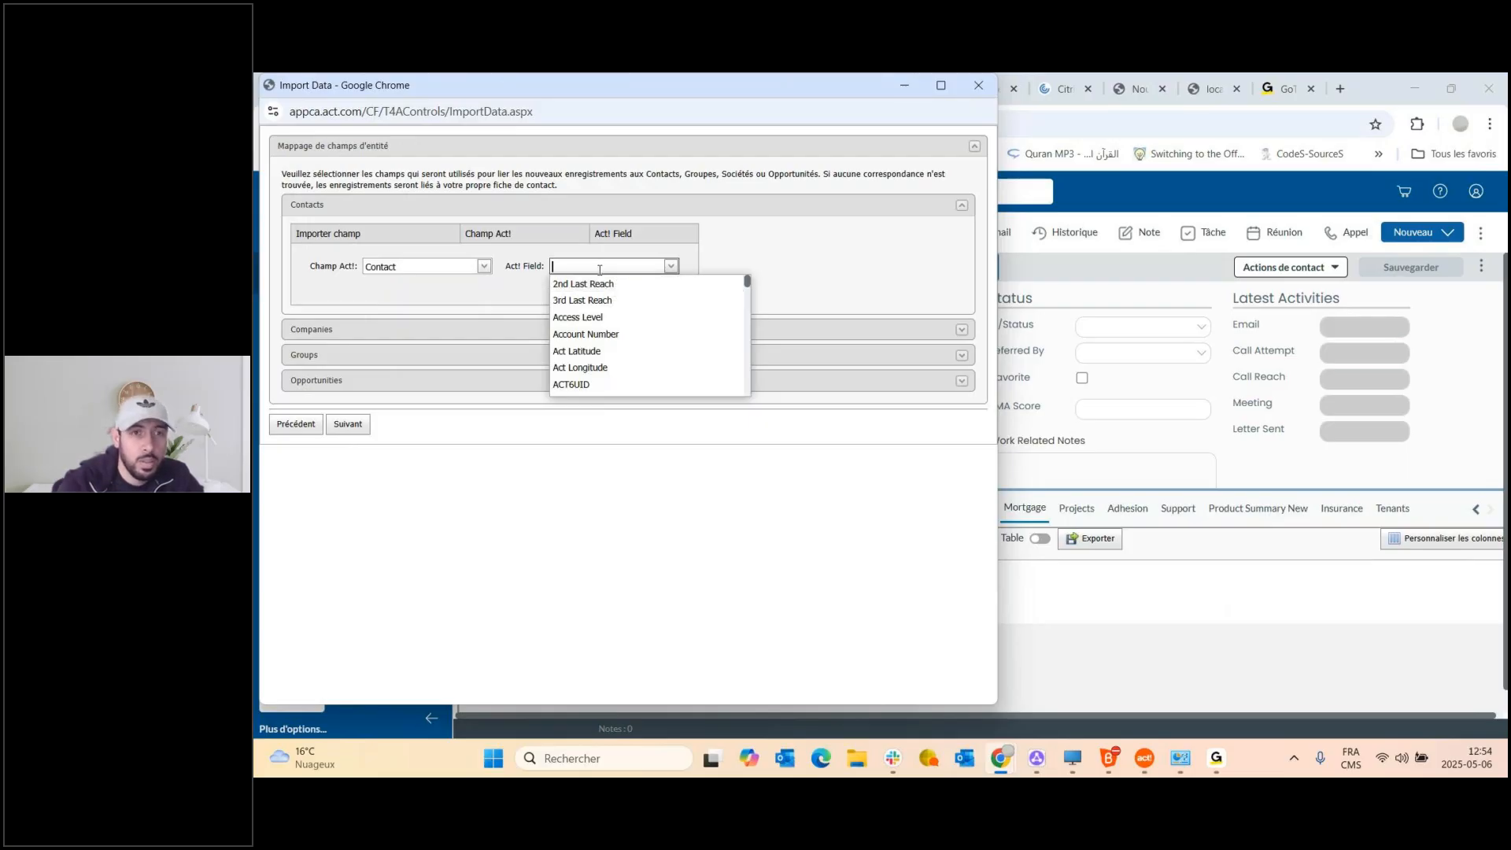
type("con")
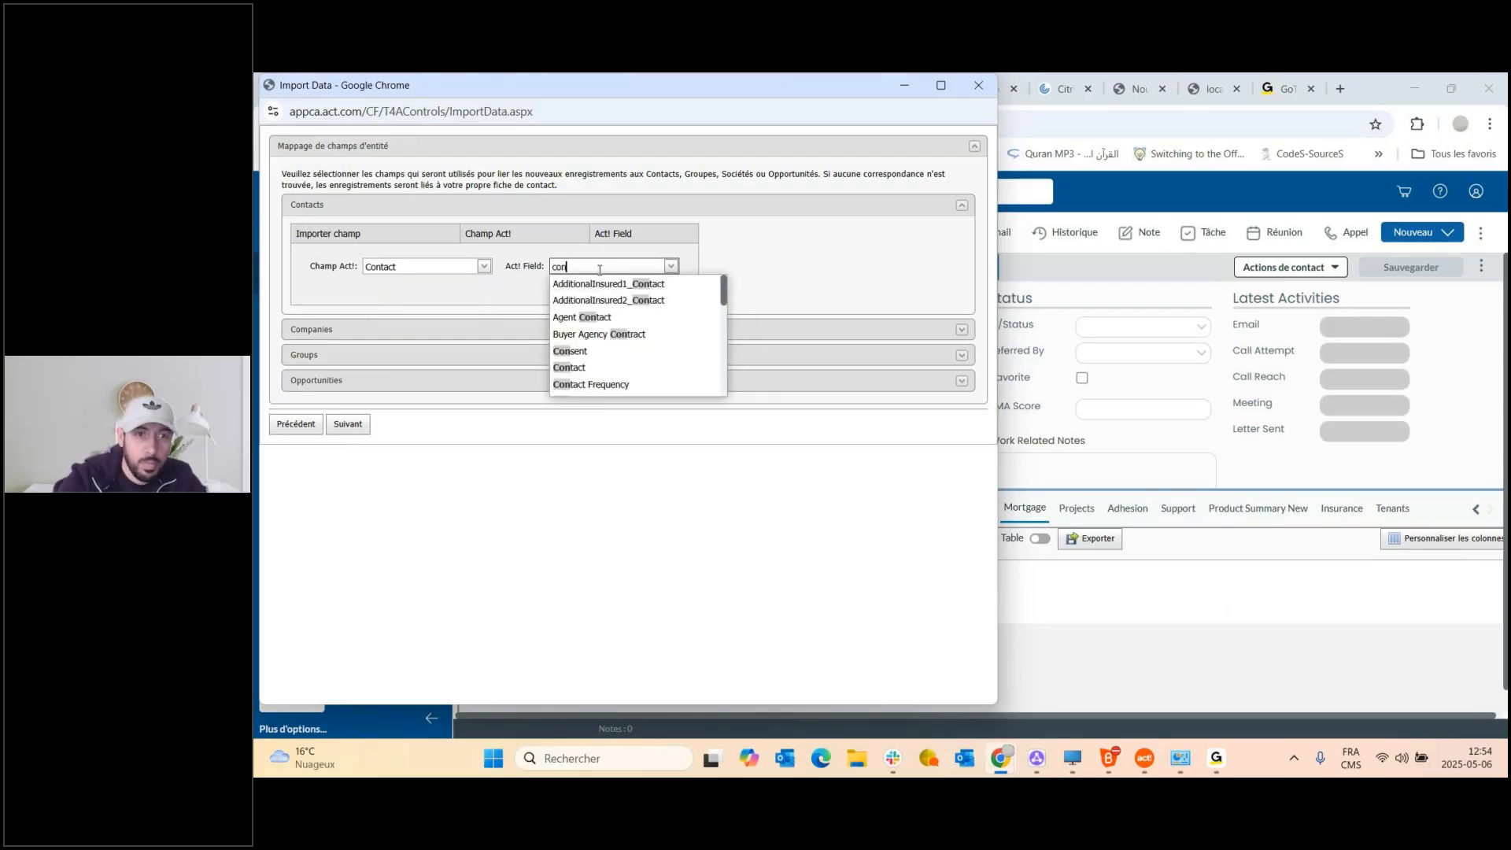
type("ta")
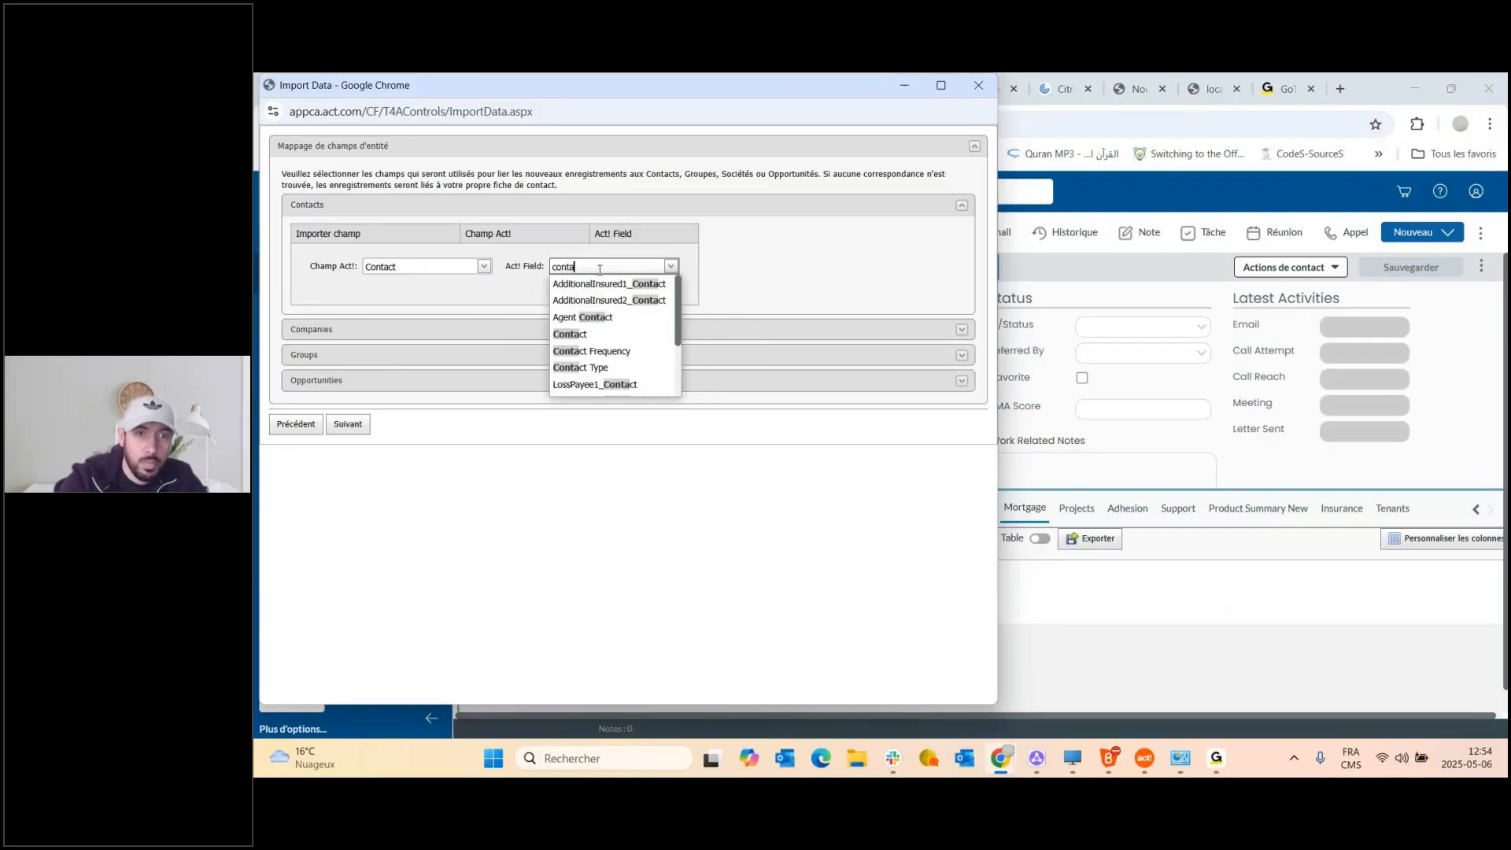
left_click(594, 339)
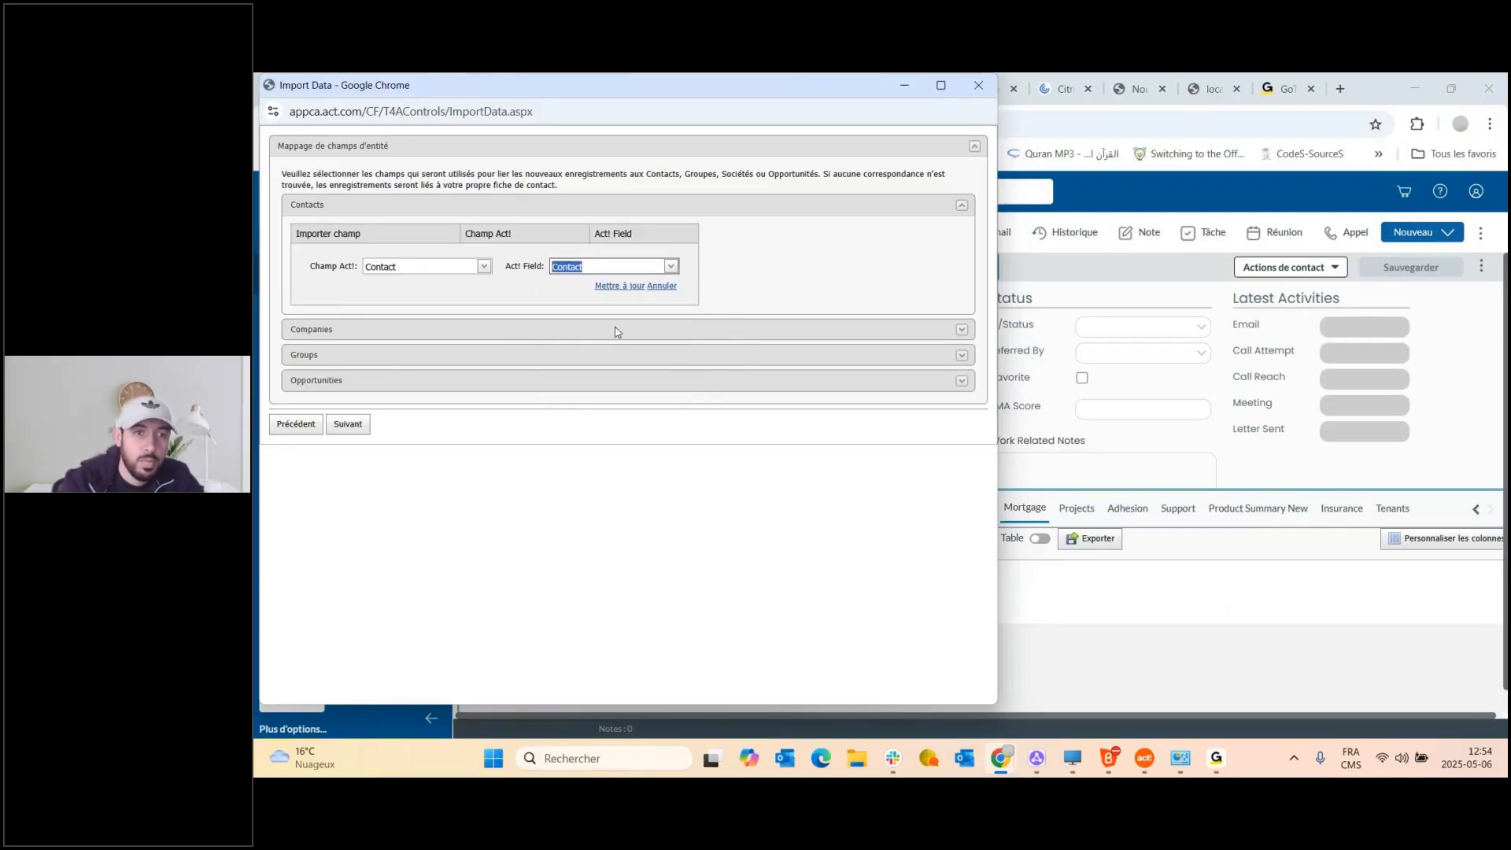
left_click(623, 288)
Map the Company source field to the Act! Company field and save it.
left_click(330, 253)
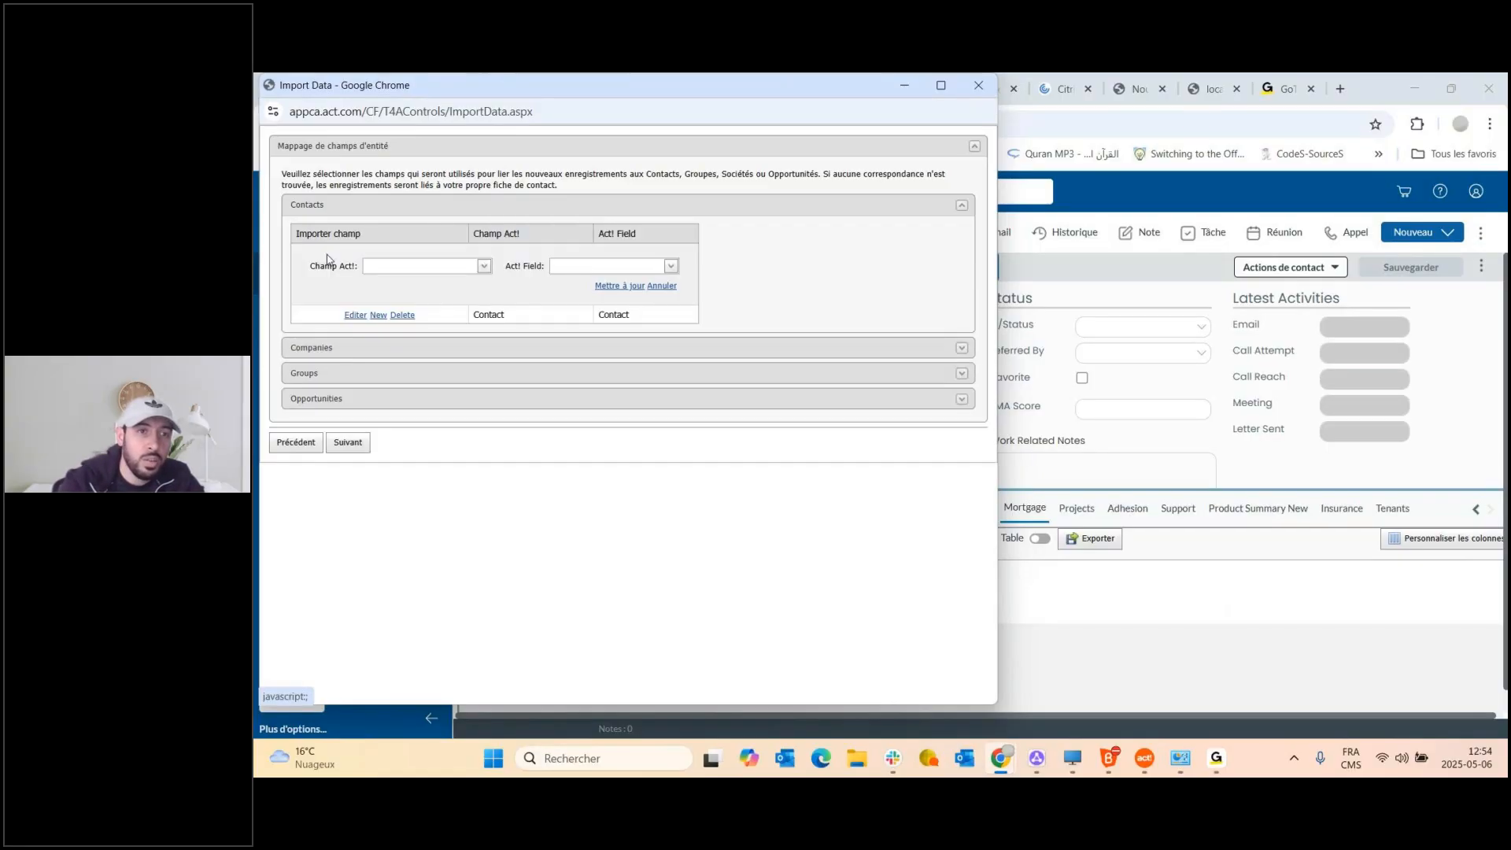
left_click(485, 268)
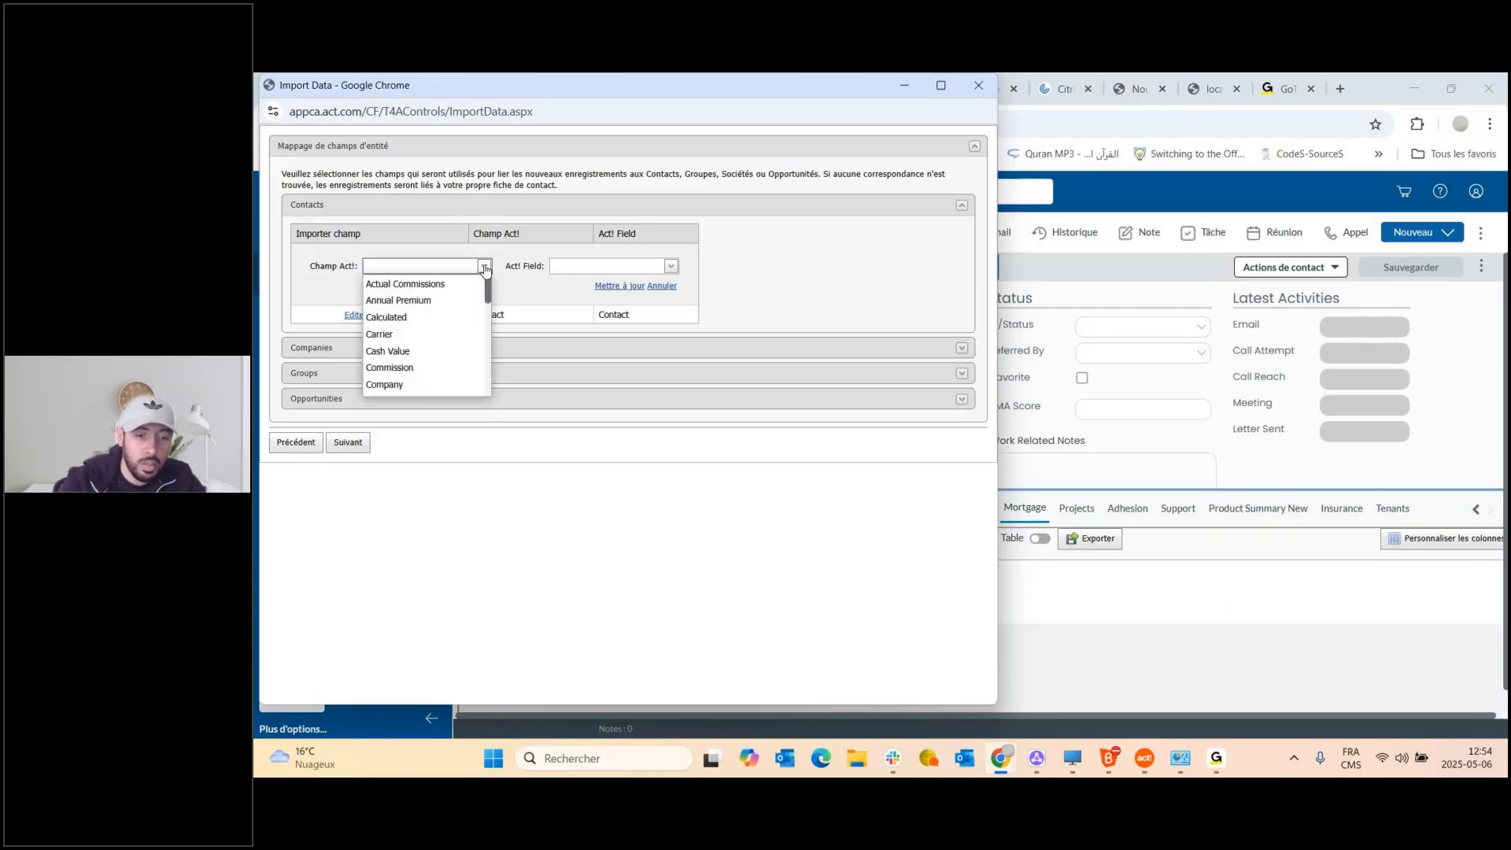
type("comp")
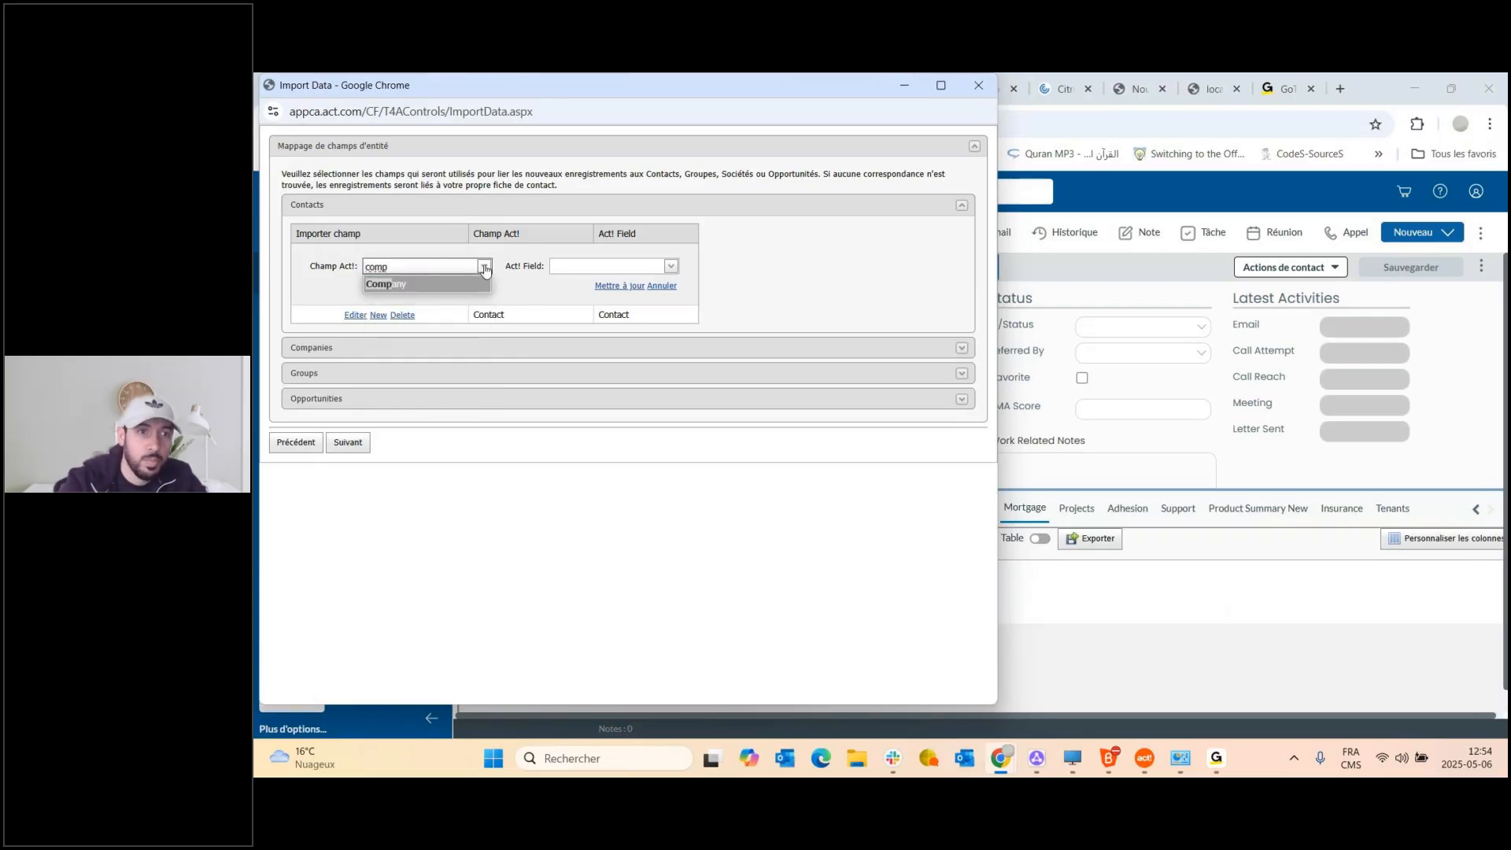
left_click(473, 281)
left_click(671, 266)
left_click(624, 268)
type("co")
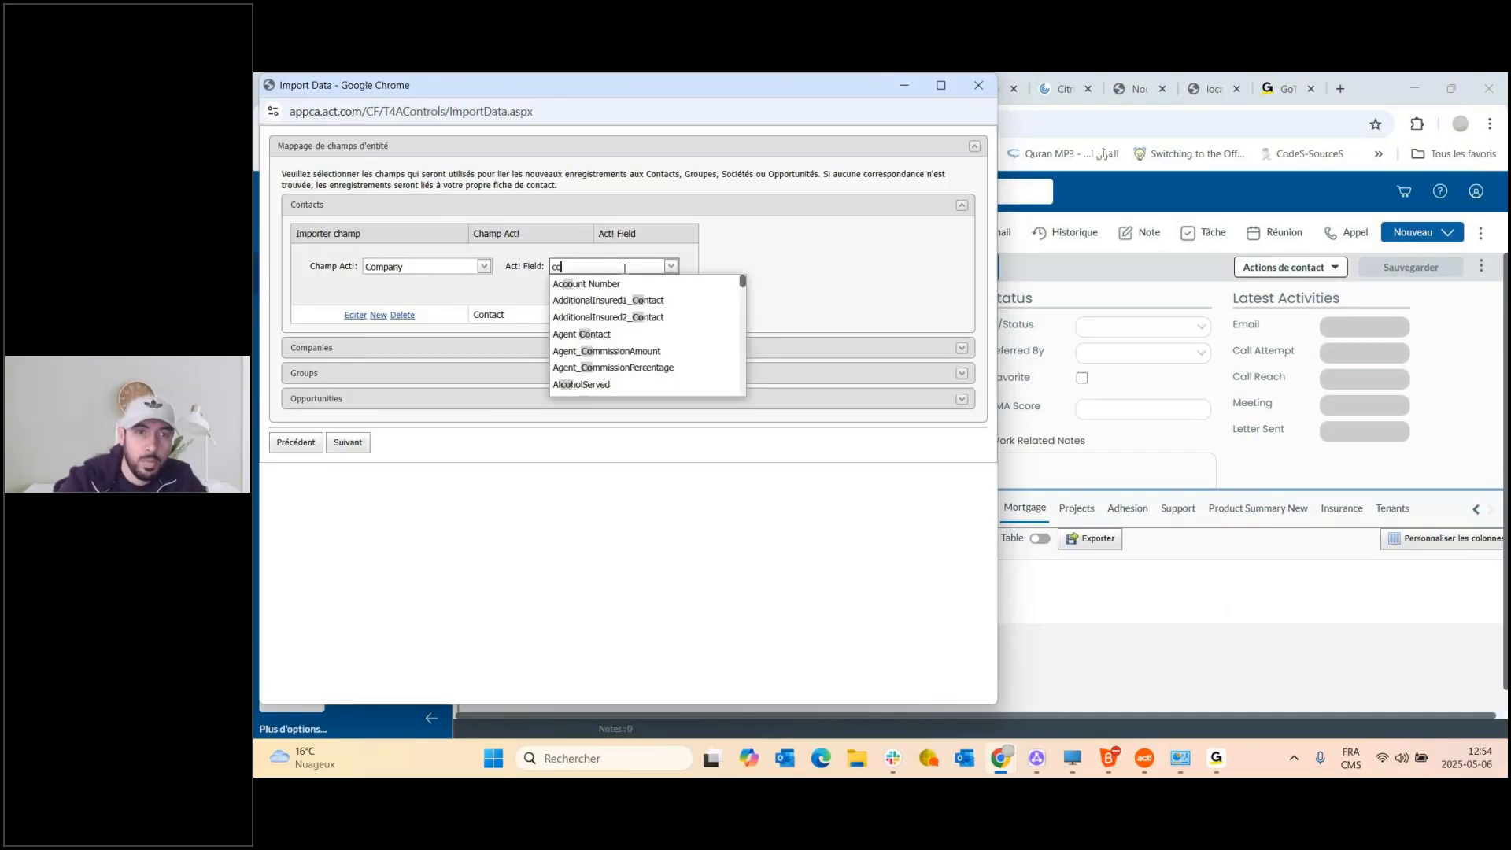
type("mp")
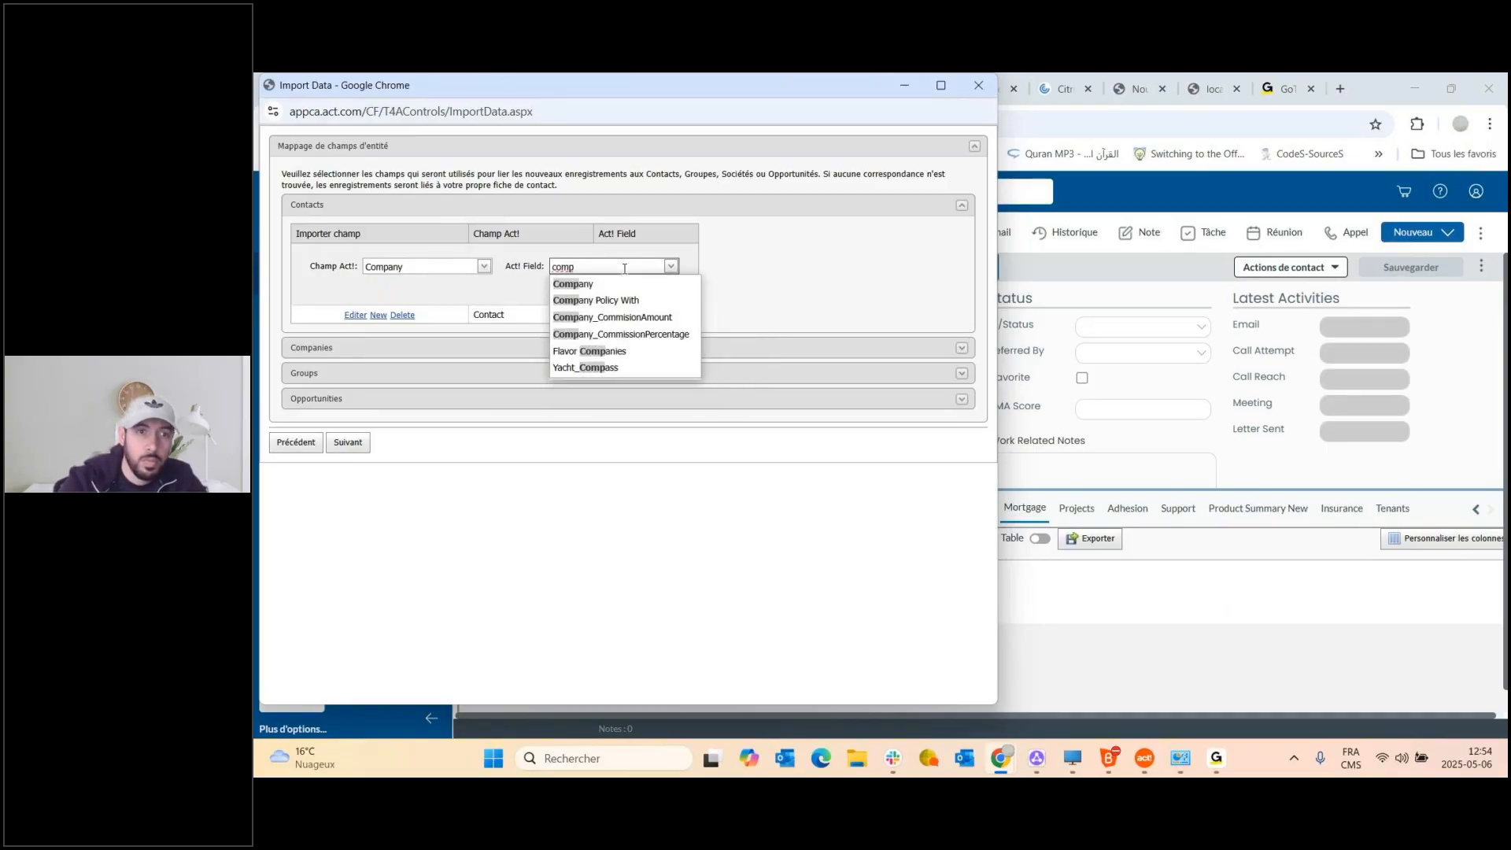
left_click(586, 284)
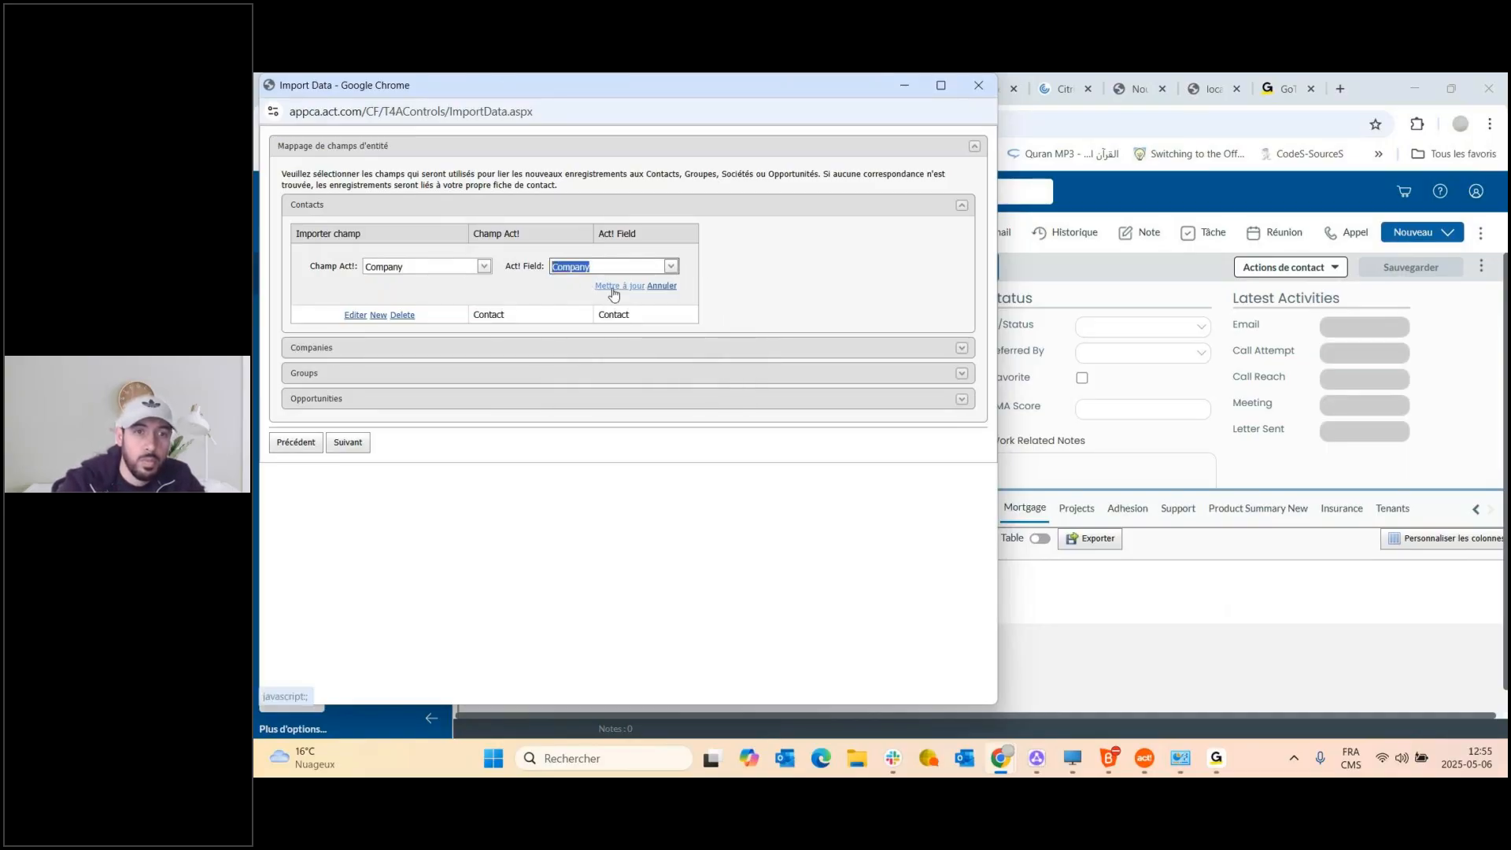
left_click(612, 288)
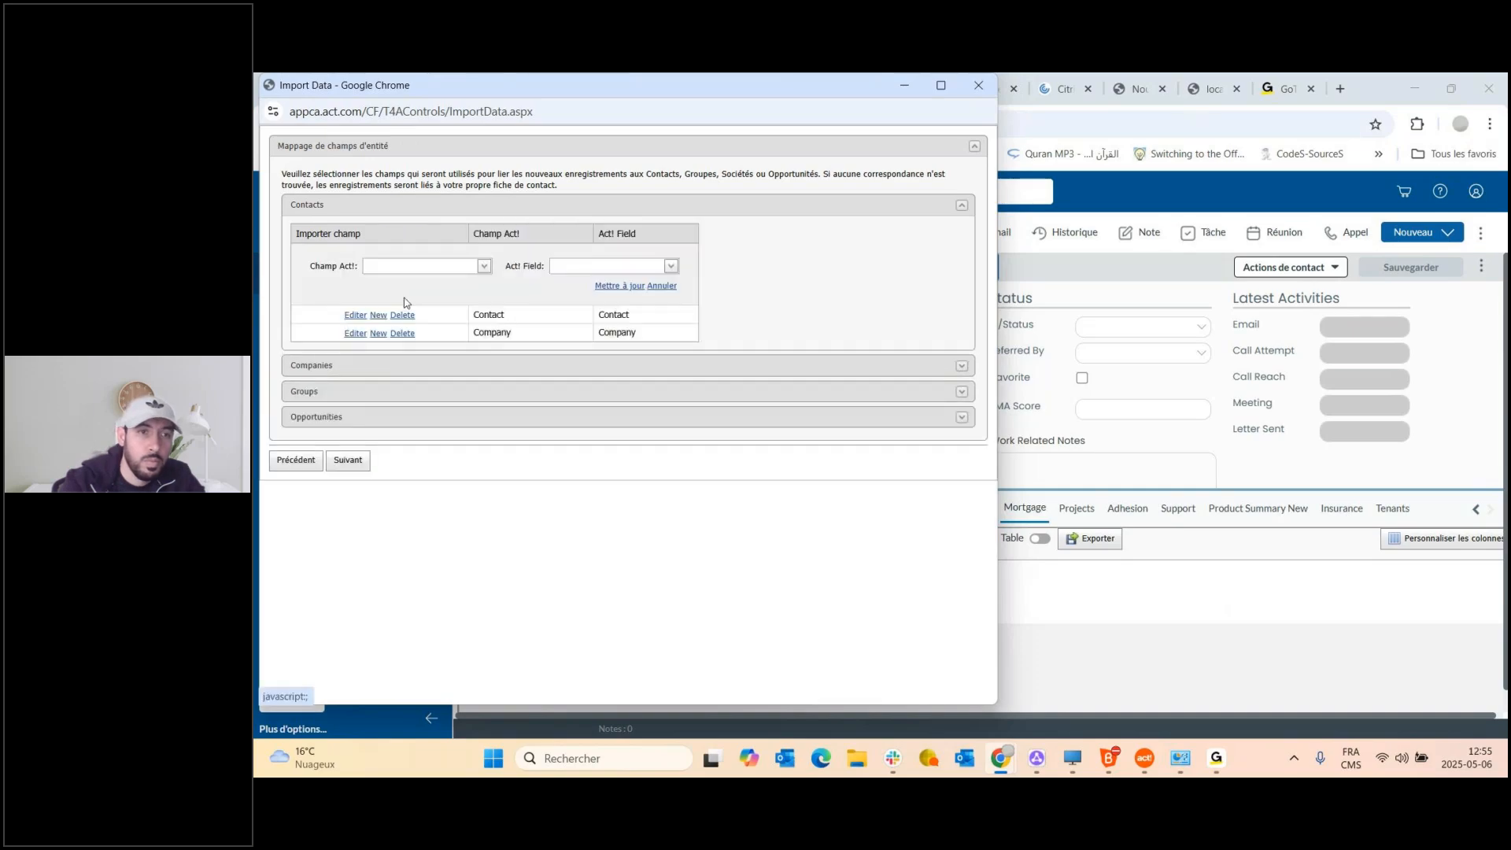
Map the E-mail source field to the Act! E-mail field and save it.
left_click(446, 266)
type("emai")
key("BackSpace")
key("BackSpace")
key("BackSpace")
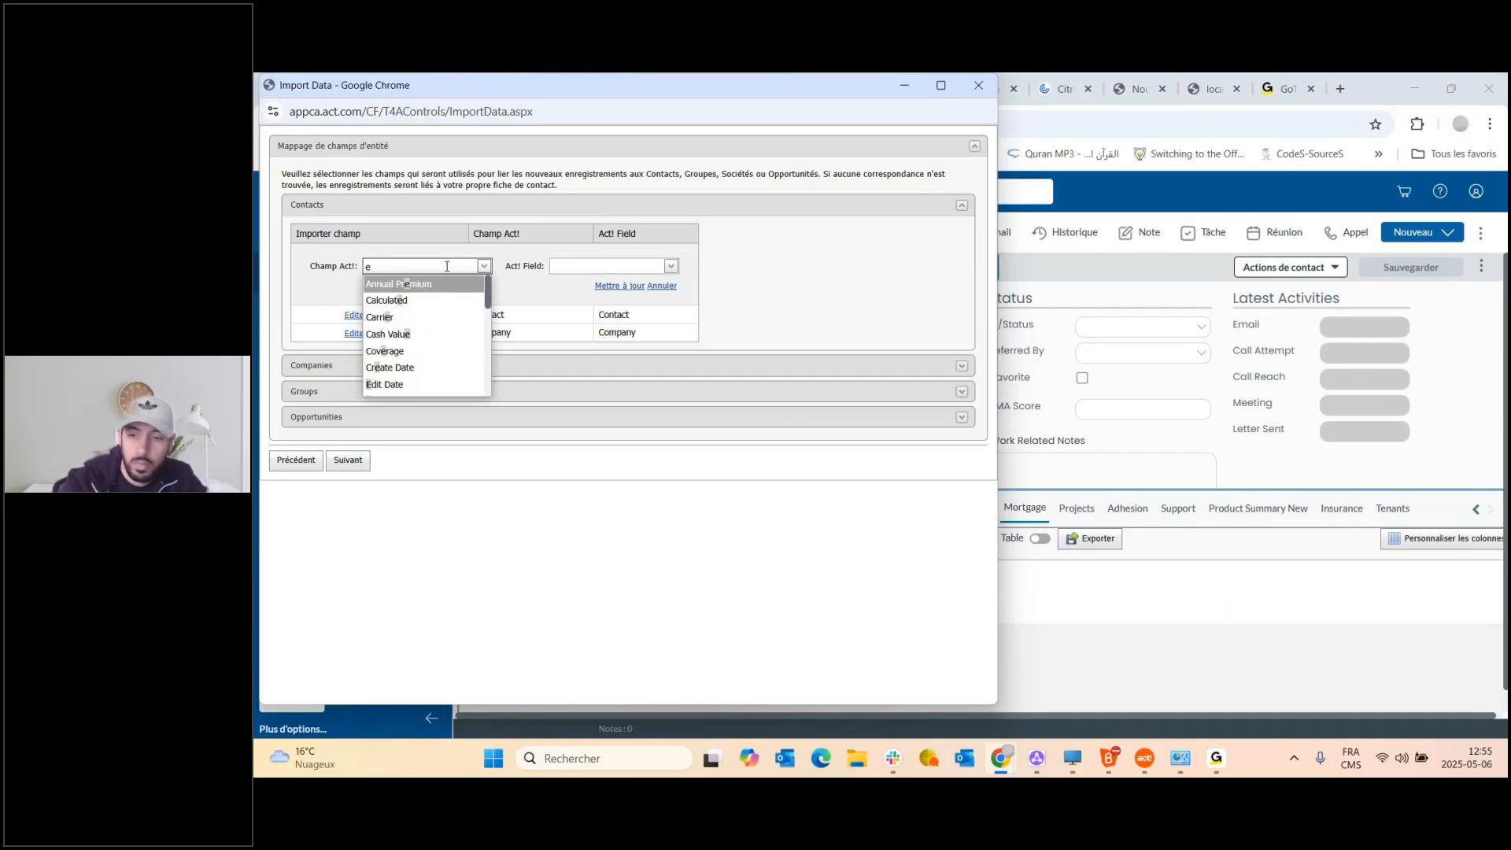
type("-")
left_click(425, 285)
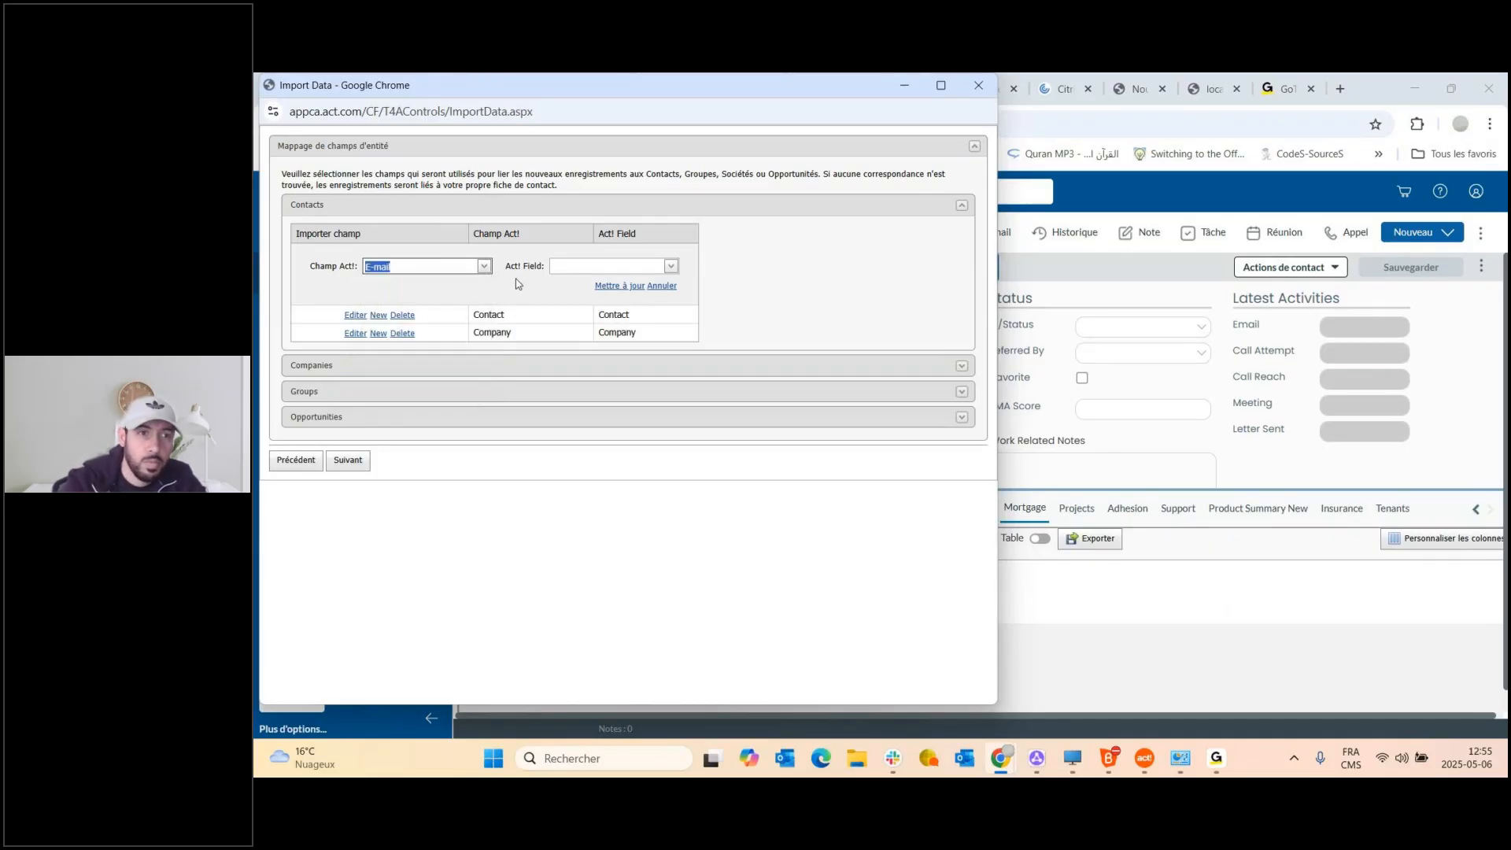
left_click(568, 267)
type("e-ma")
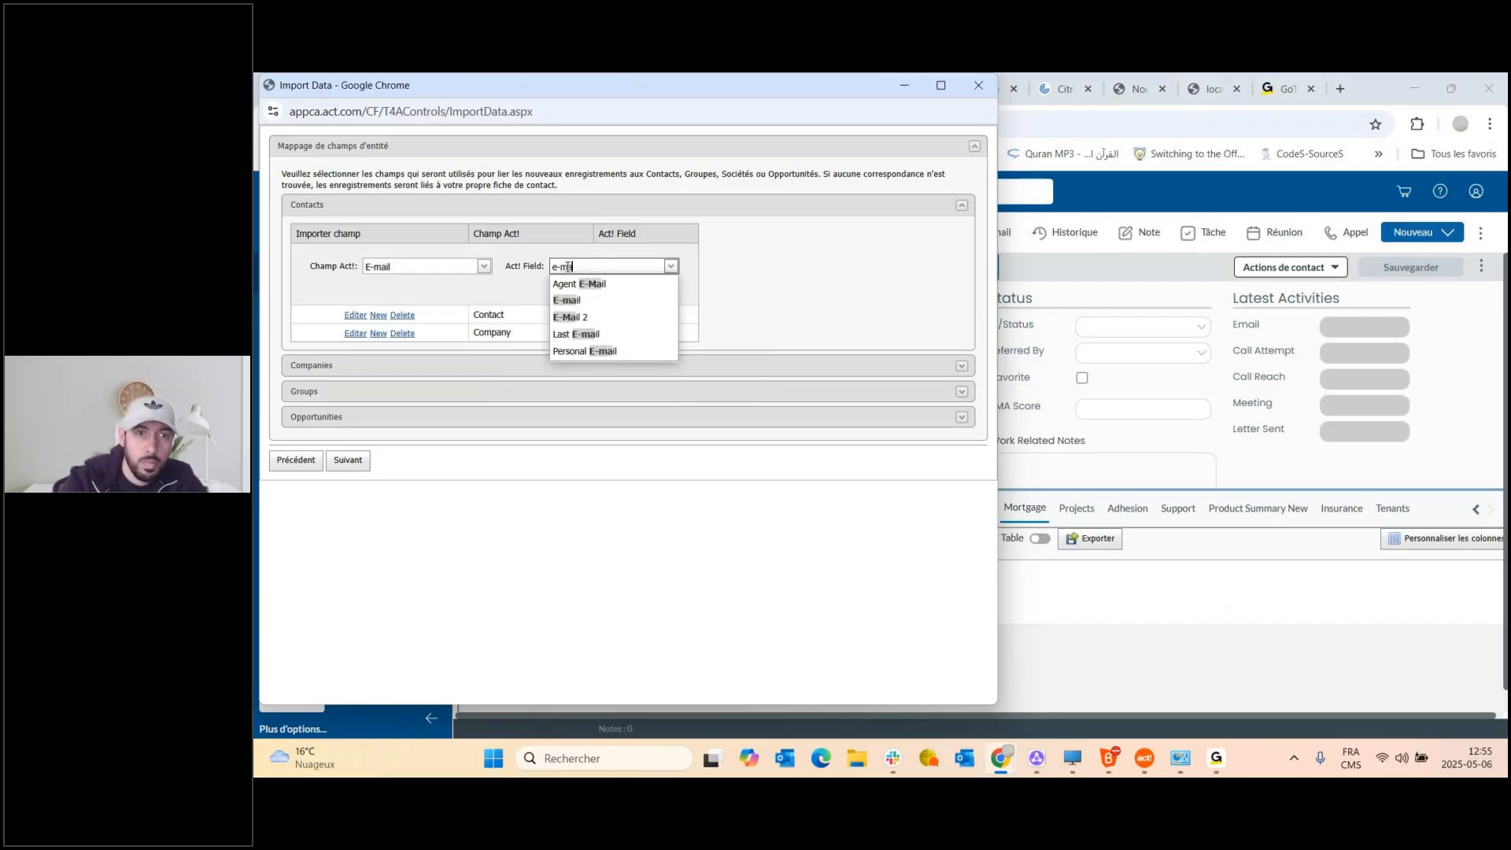
left_click(566, 299)
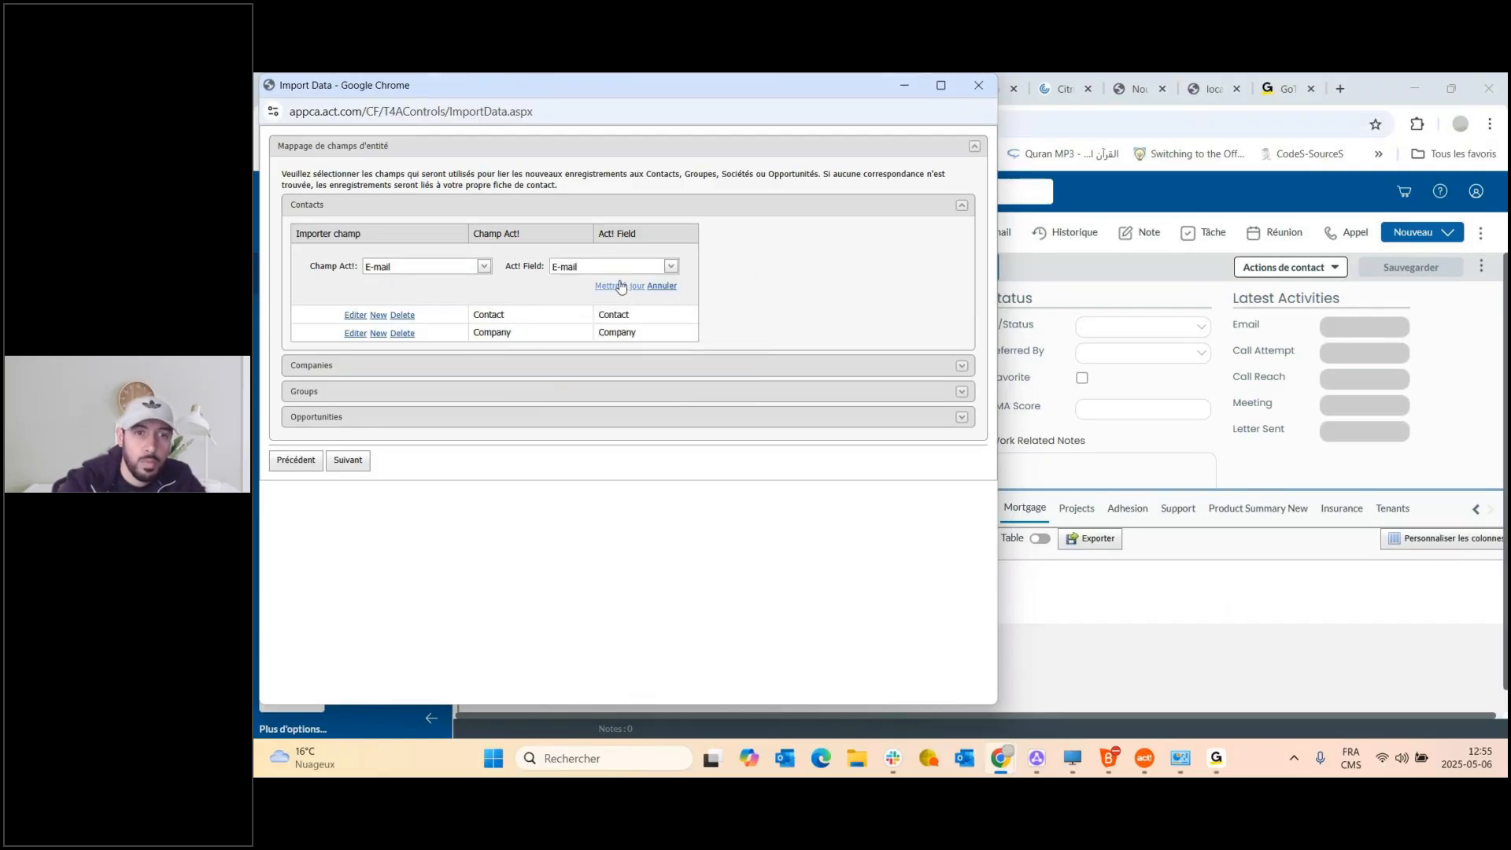
left_click(621, 287)
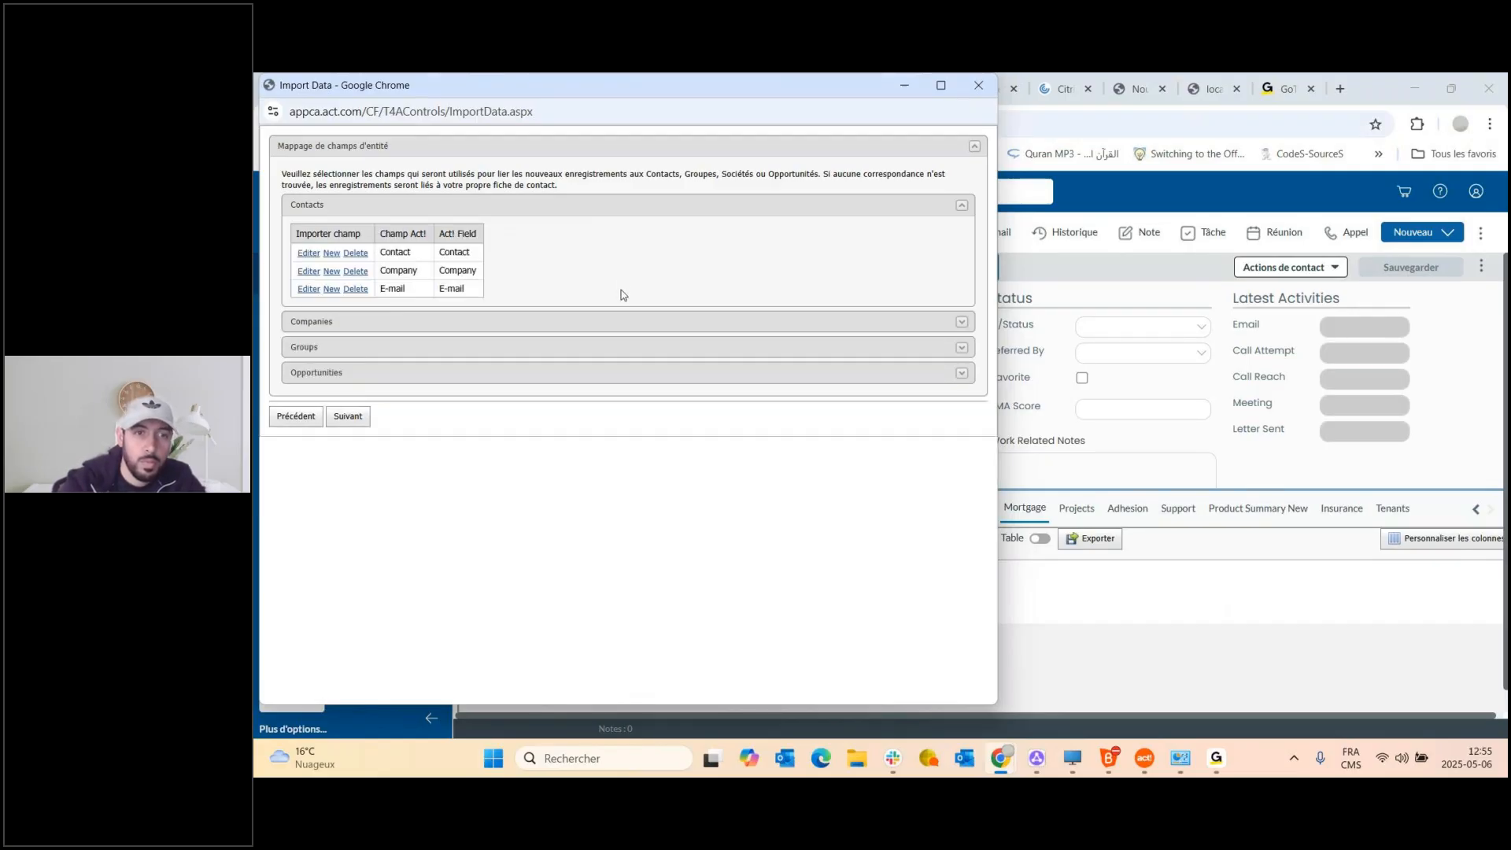
Map Phone to the Act! Phone field, then continue to the custom table field assignments.
left_click(332, 289)
left_click(417, 267)
type("p")
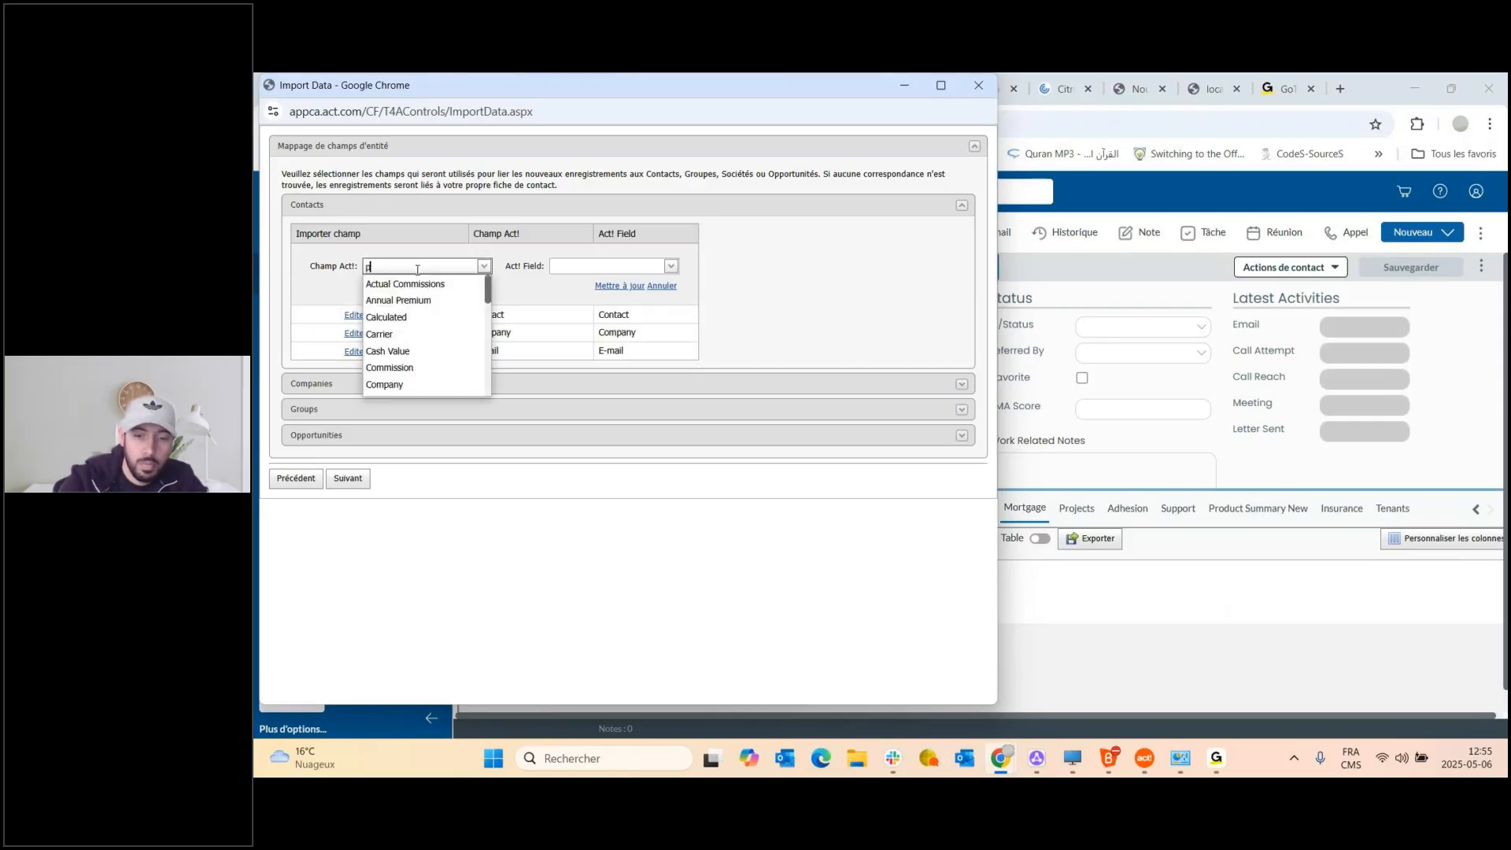
type("ho")
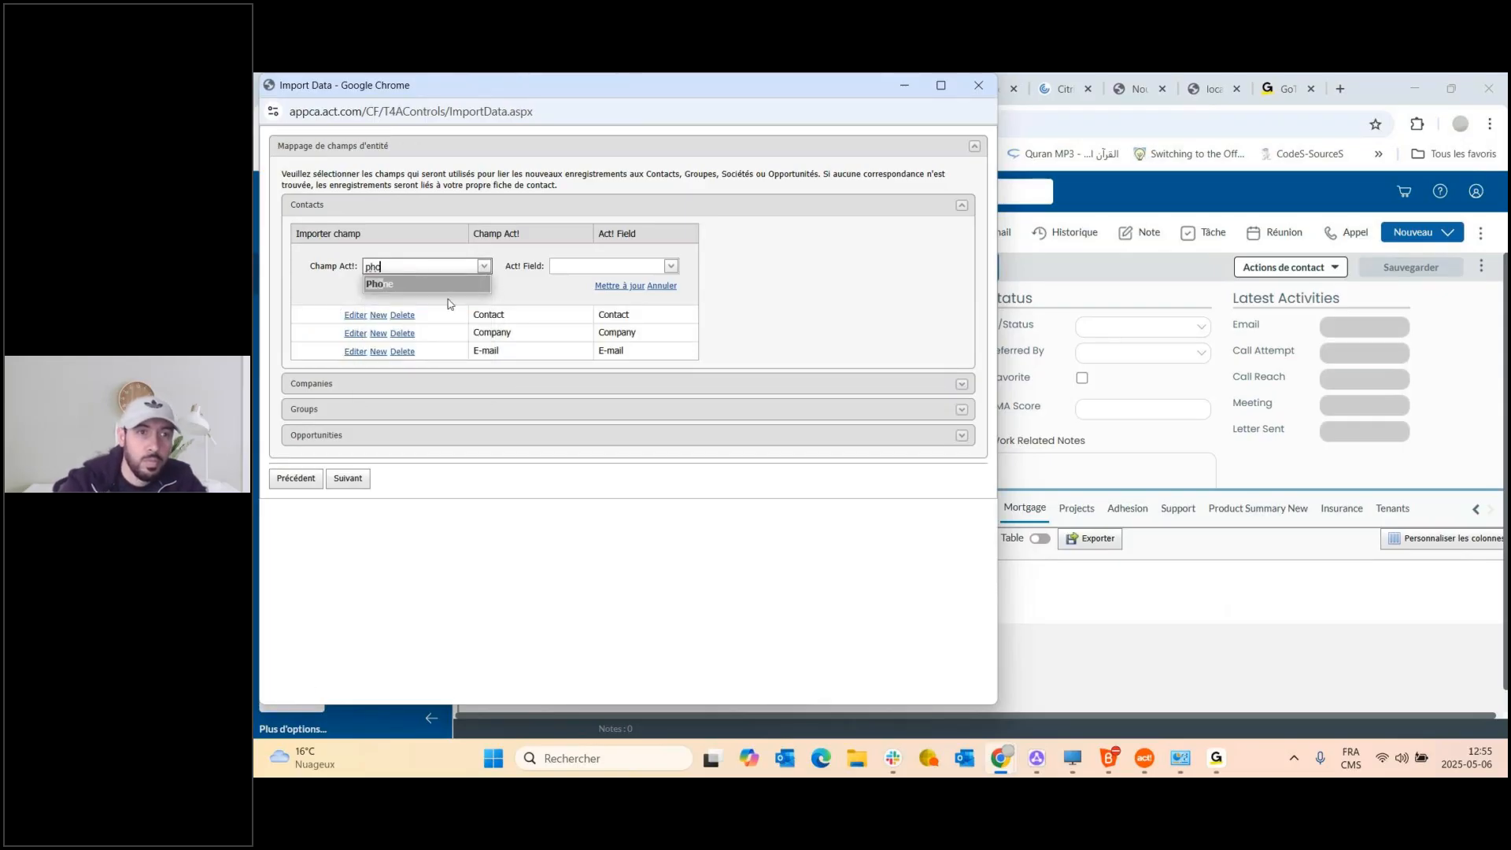
left_click(428, 284)
left_click(568, 266)
type("p")
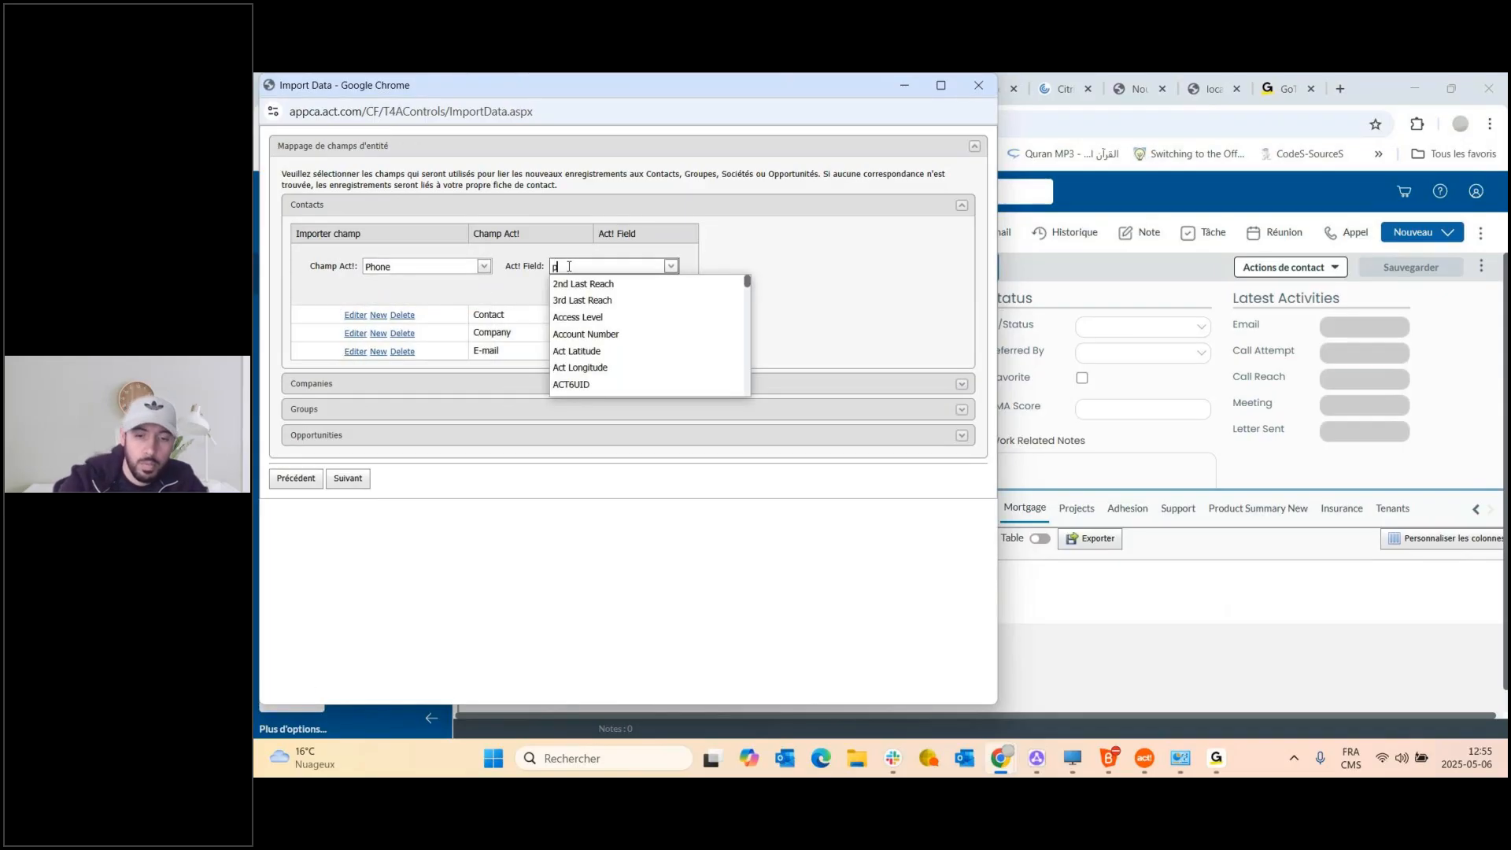
type("hone")
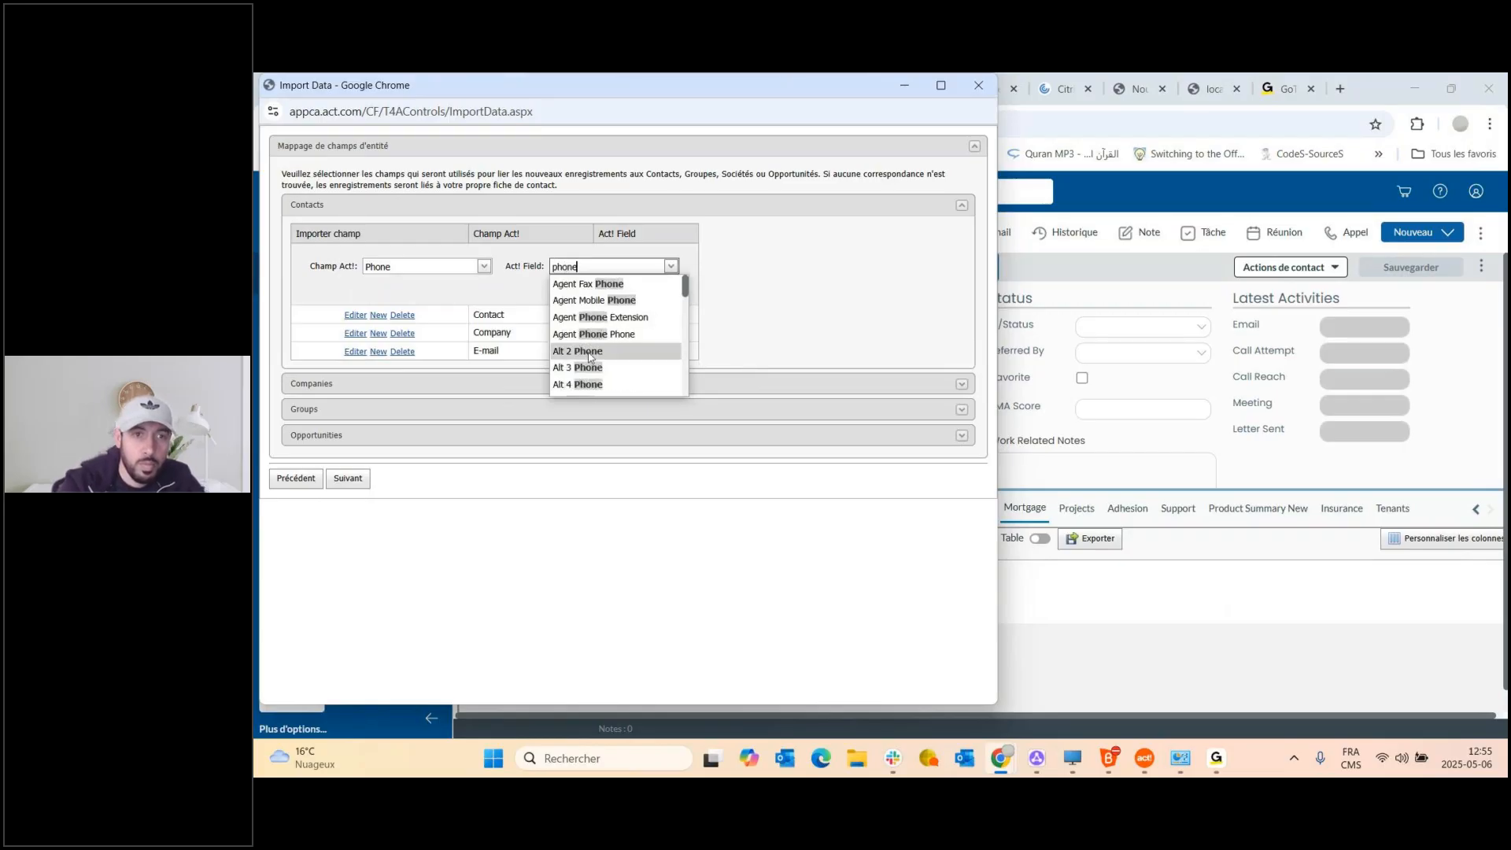
scroll(618, 307, "down", 2)
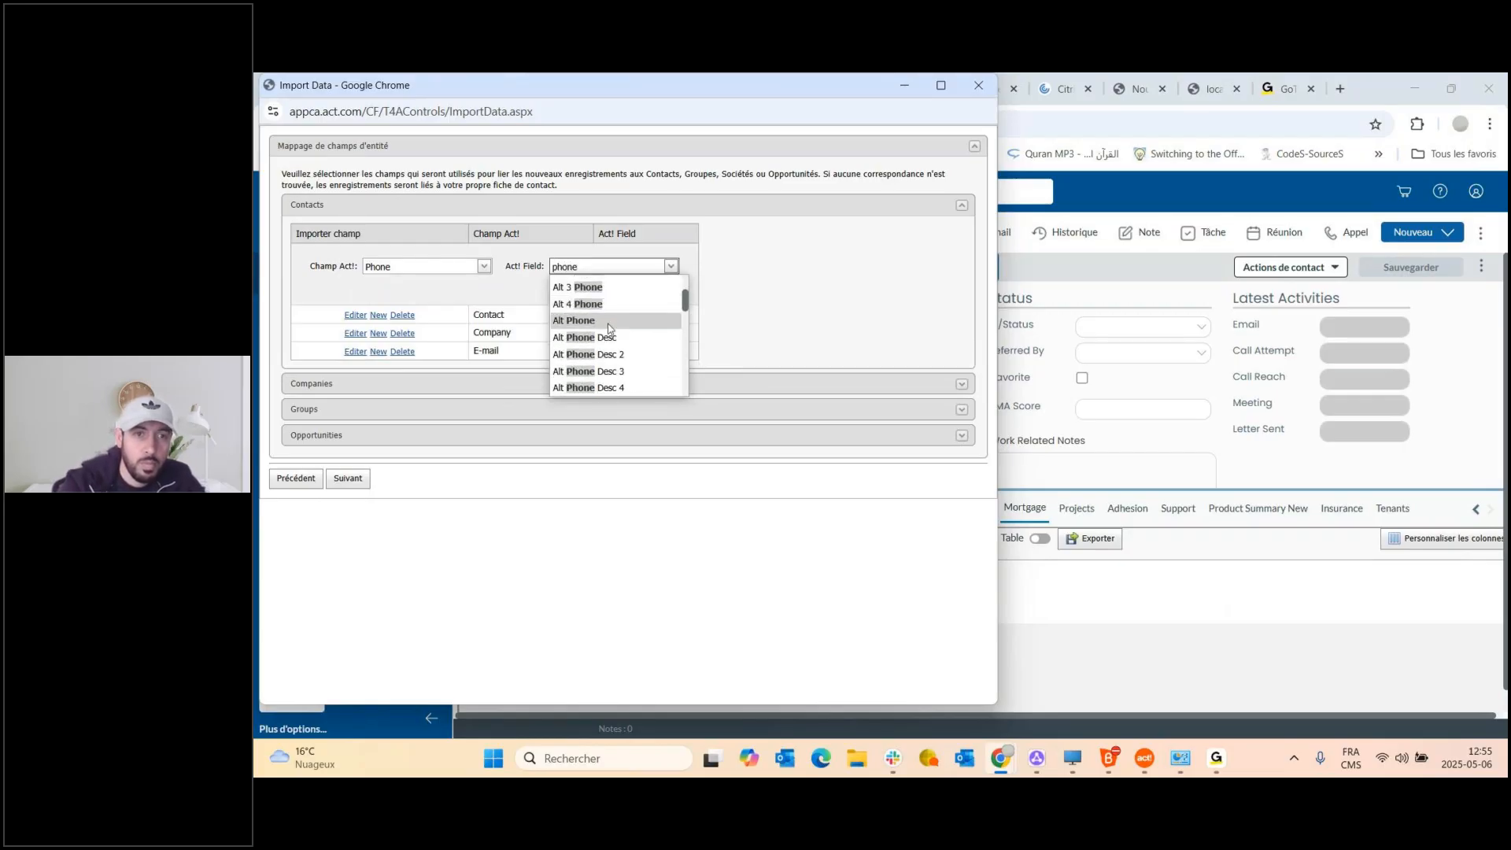
scroll(601, 315, "down", 5)
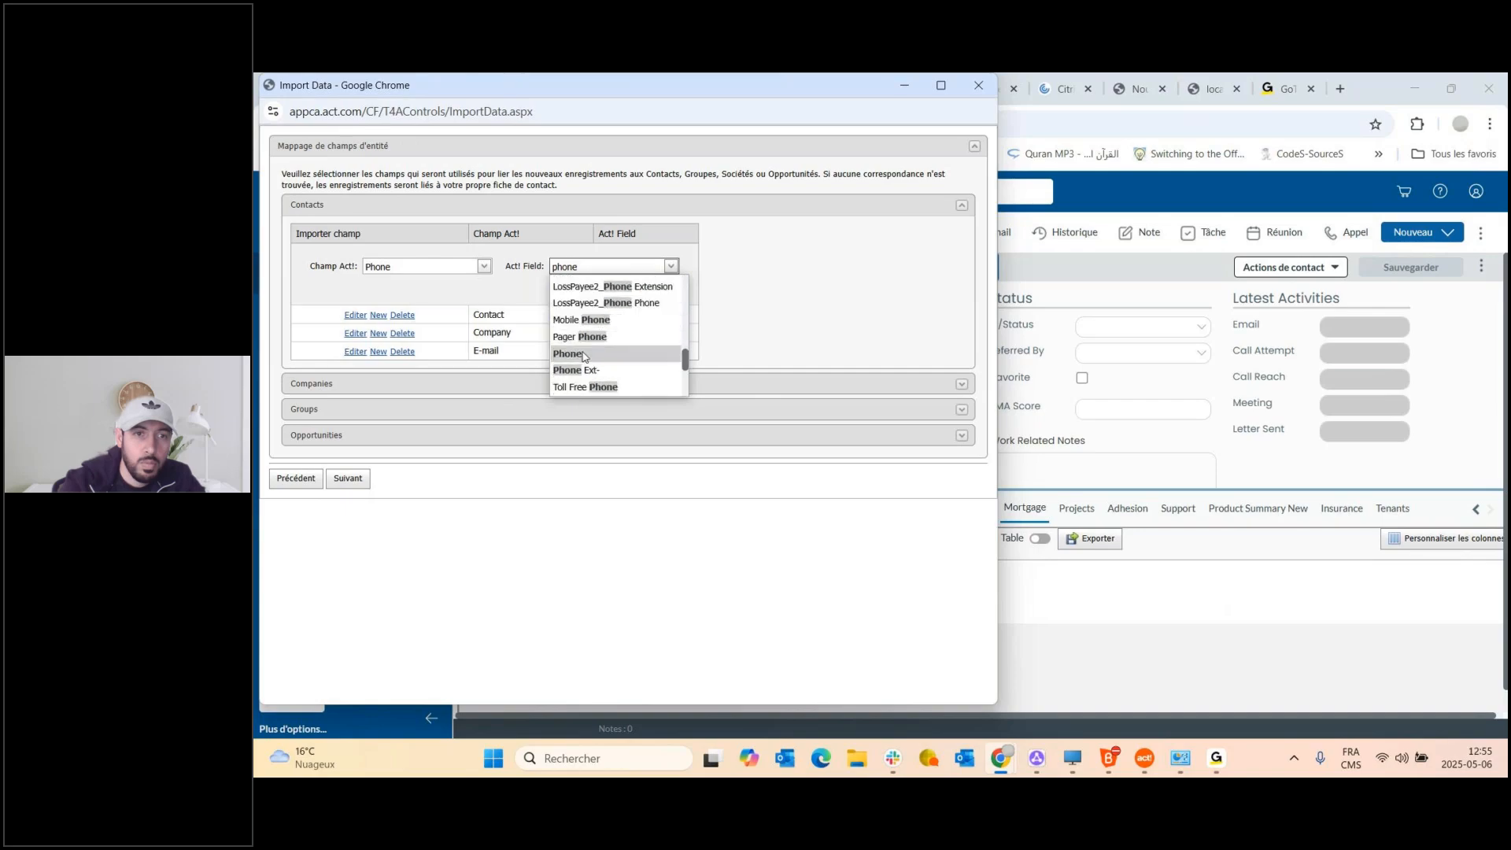
left_click(583, 355)
left_click(618, 288)
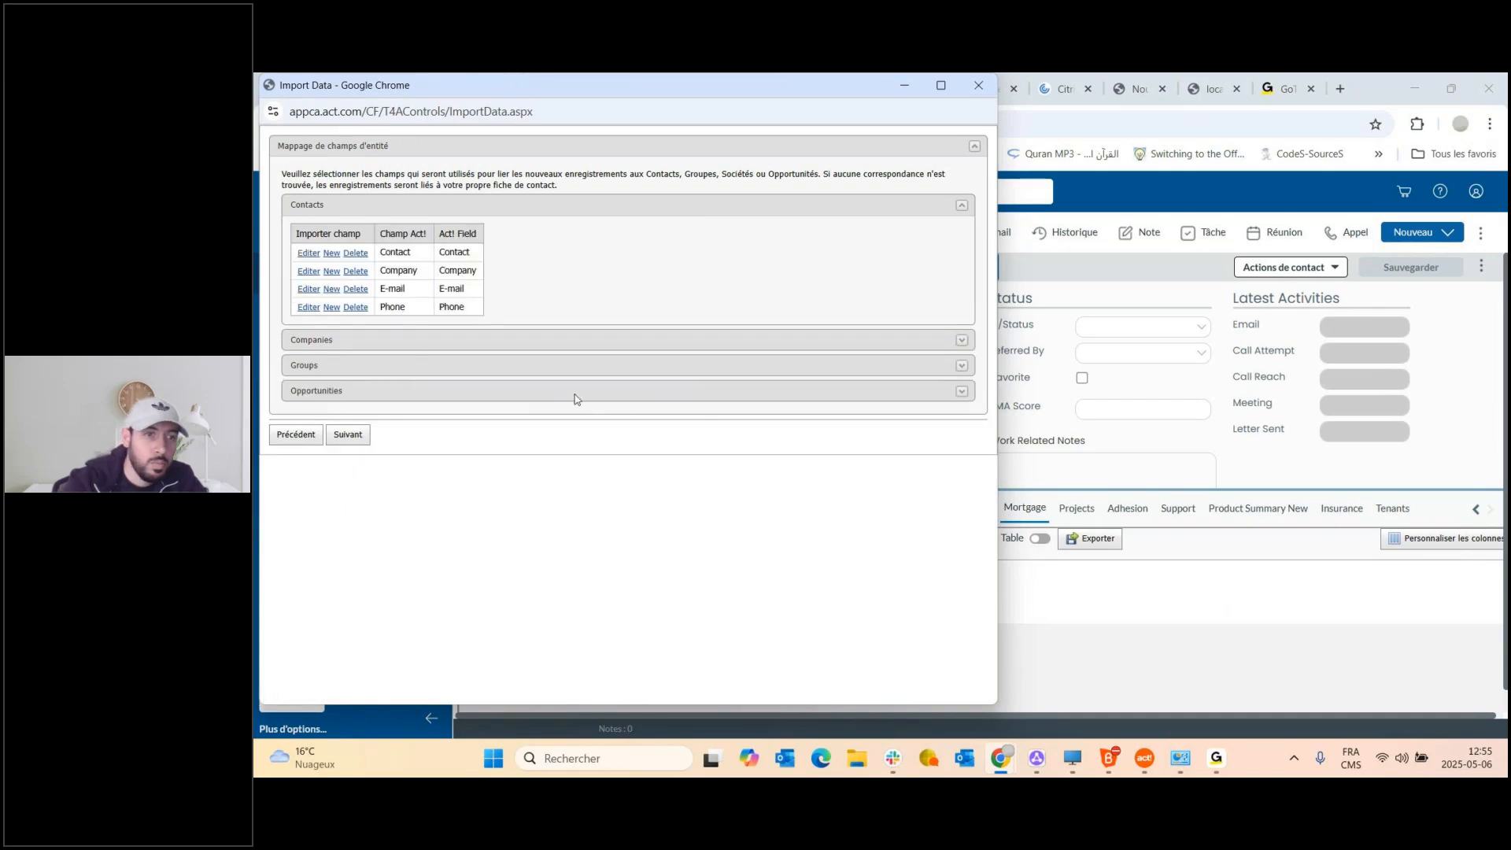
left_click(348, 434)
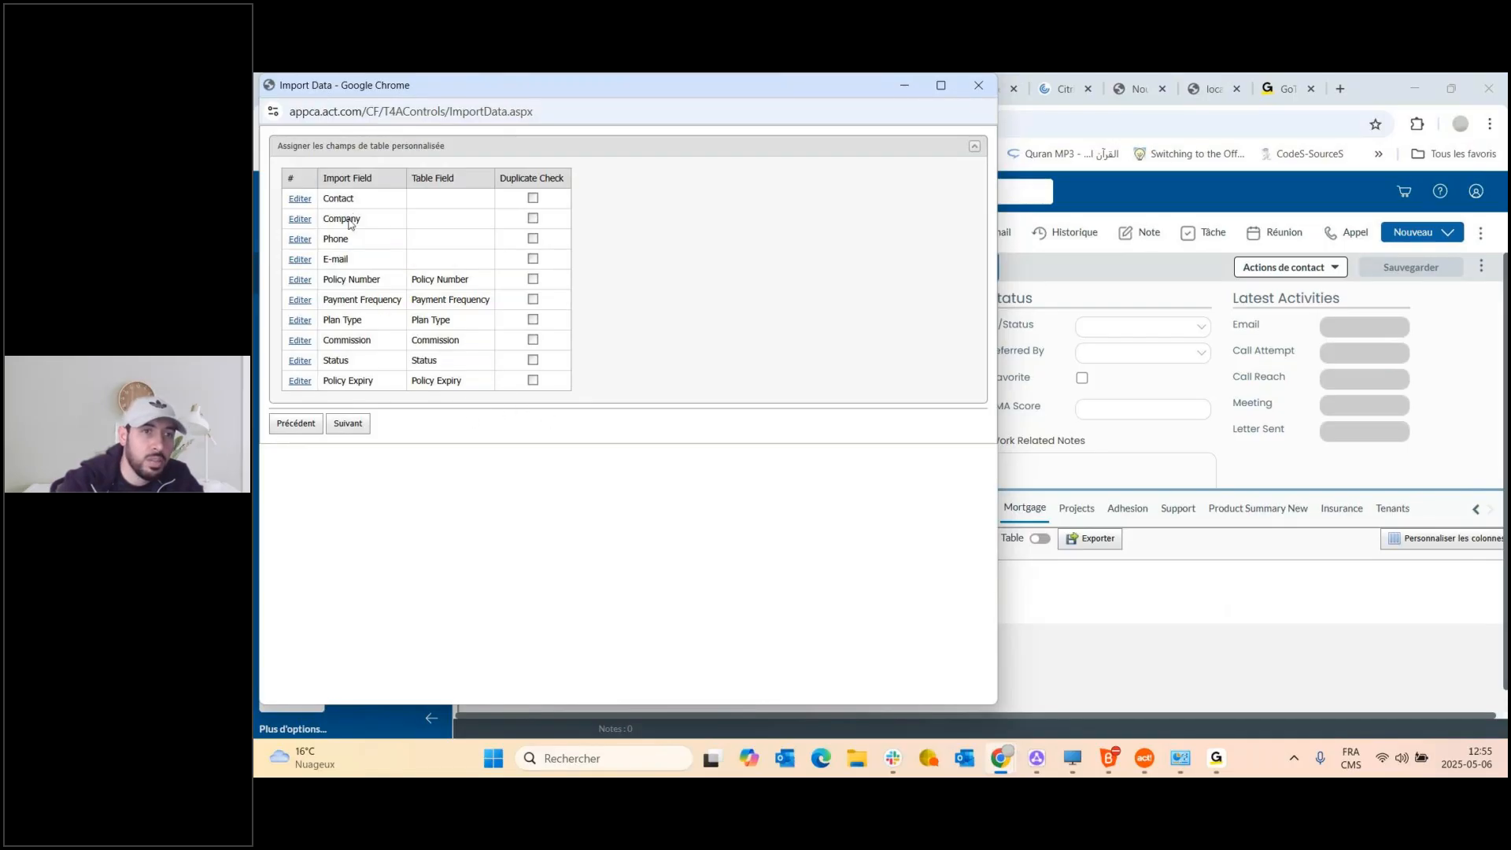
Keep Écraser as the duplicate action, run the import and close the finished wizard.
left_click(350, 428)
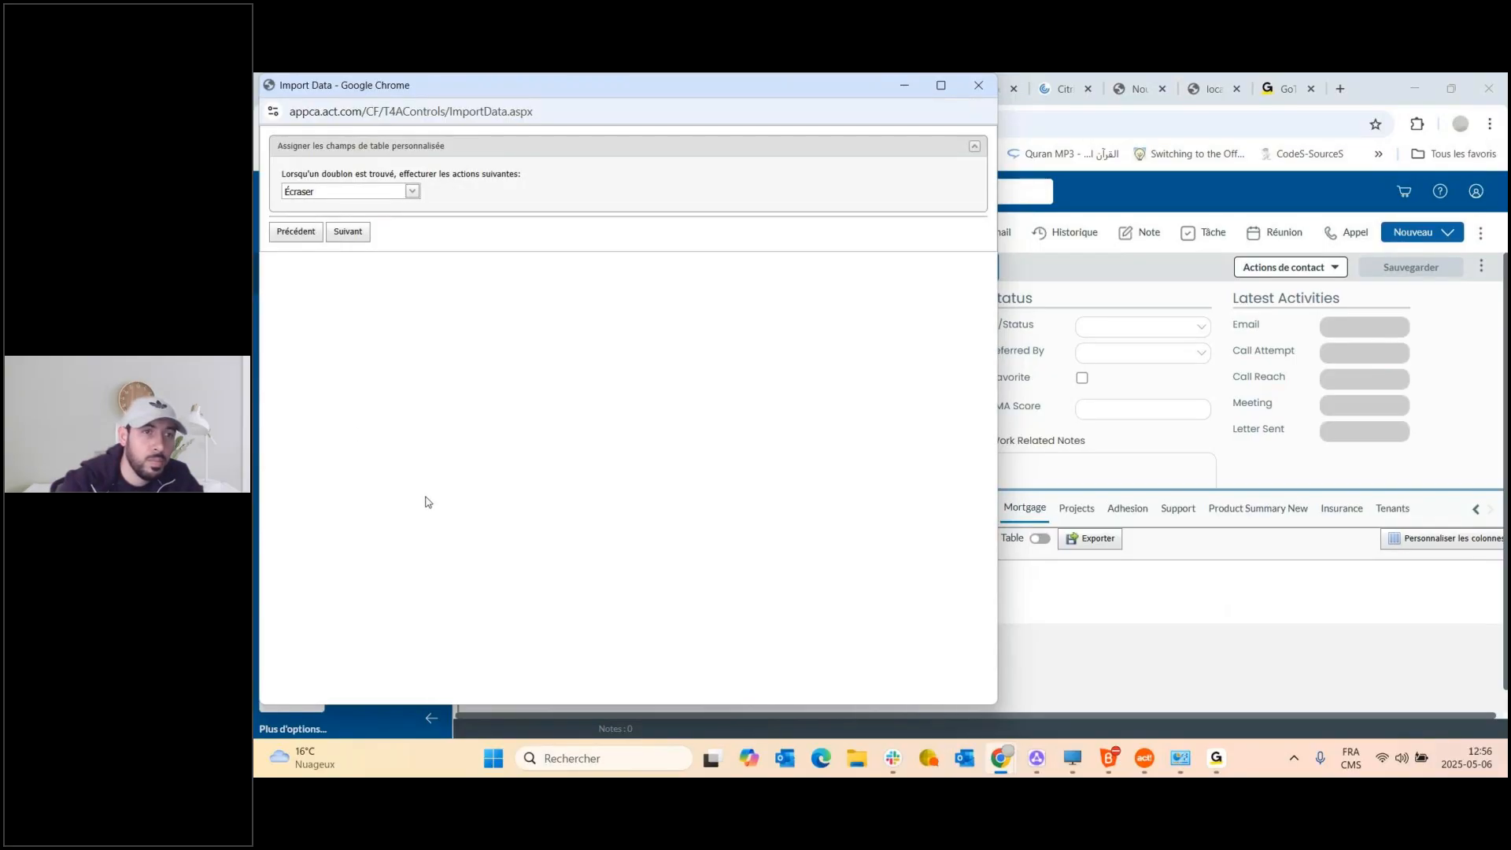
left_click(411, 191)
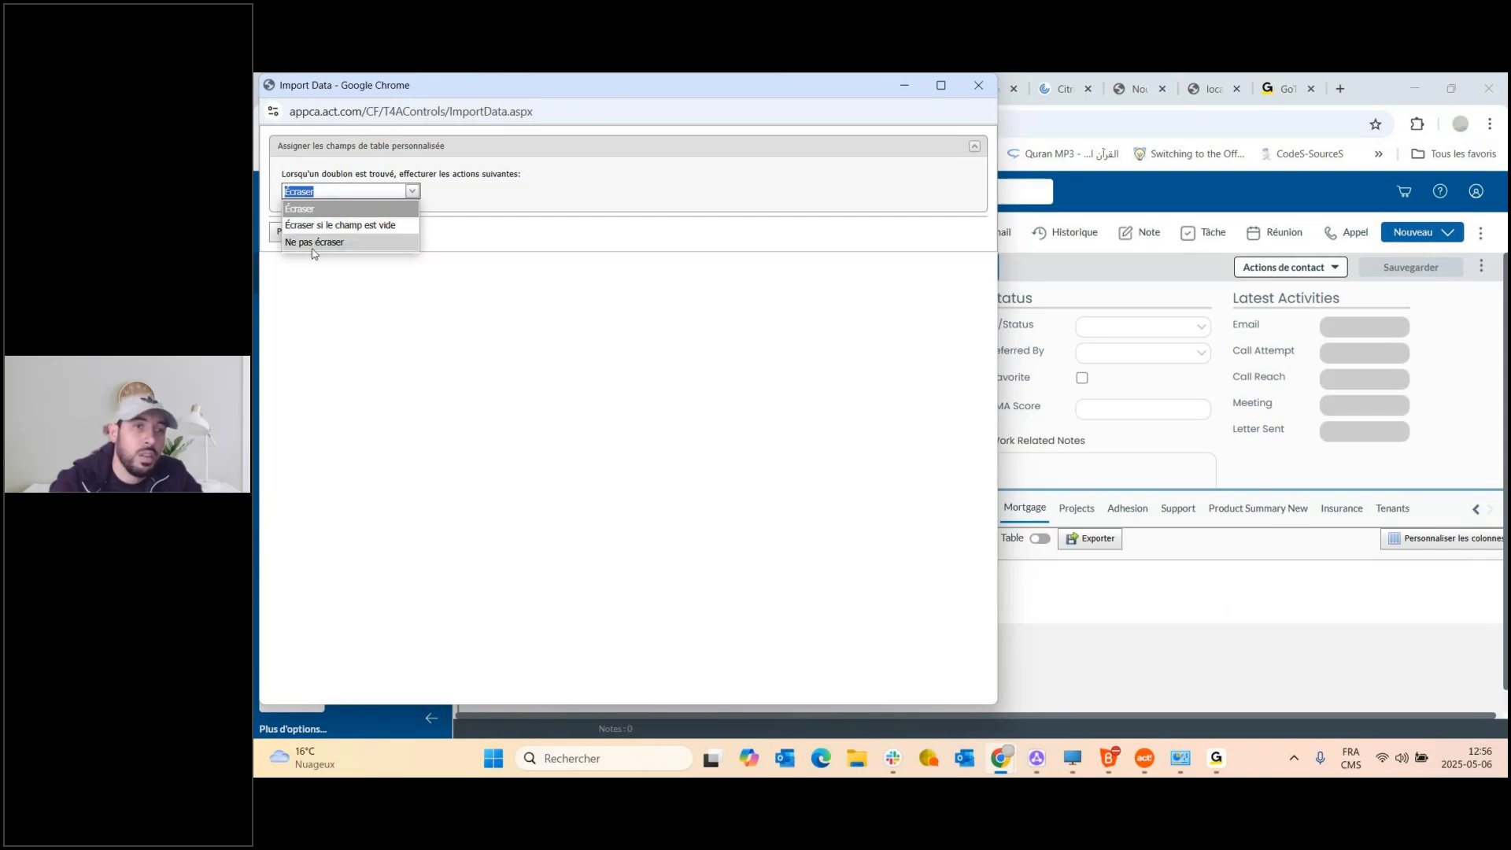
left_click(331, 211)
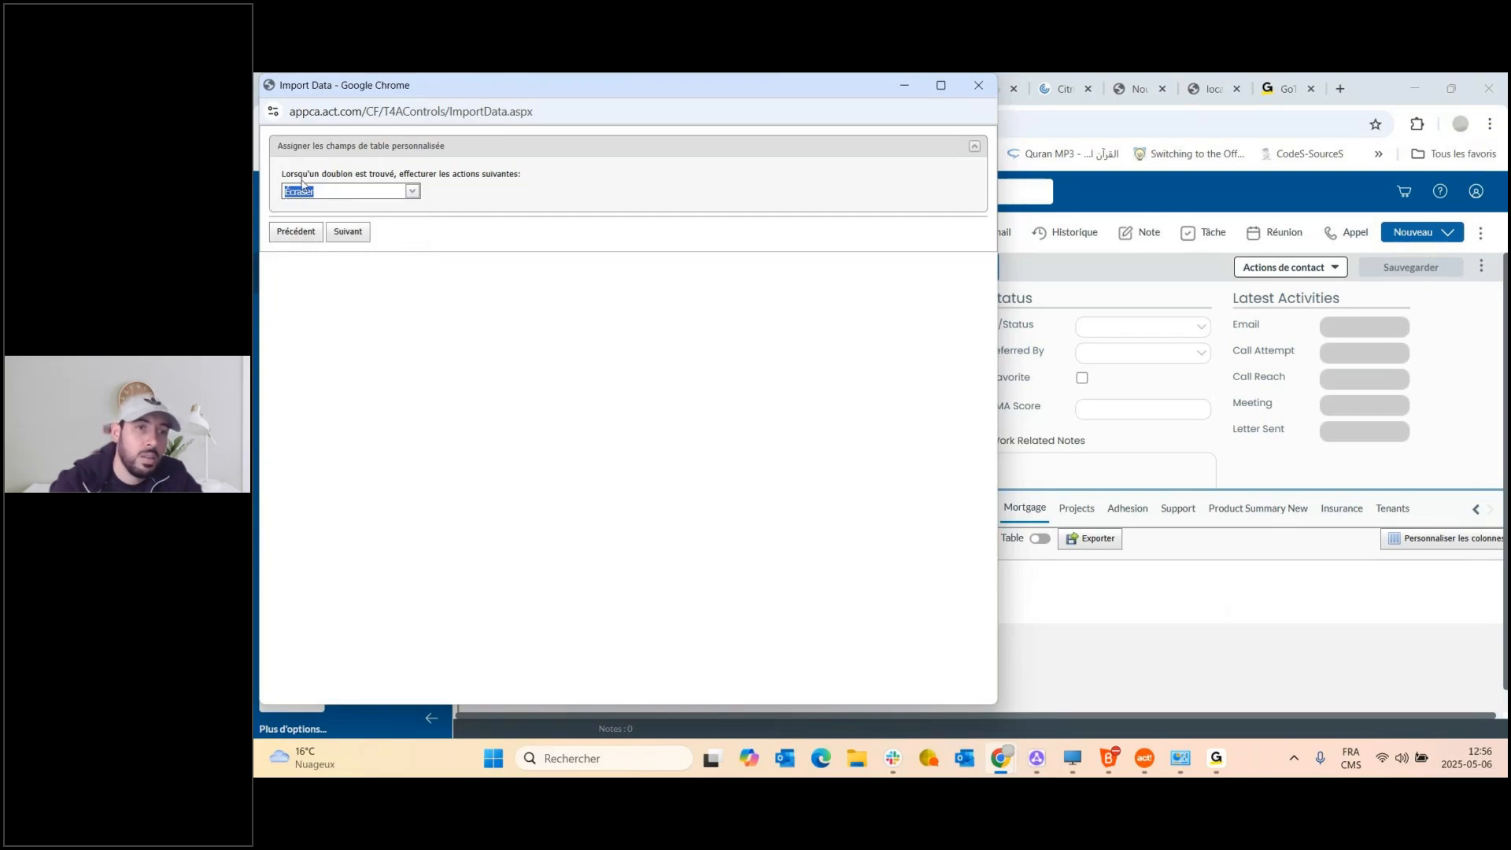
left_click(349, 234)
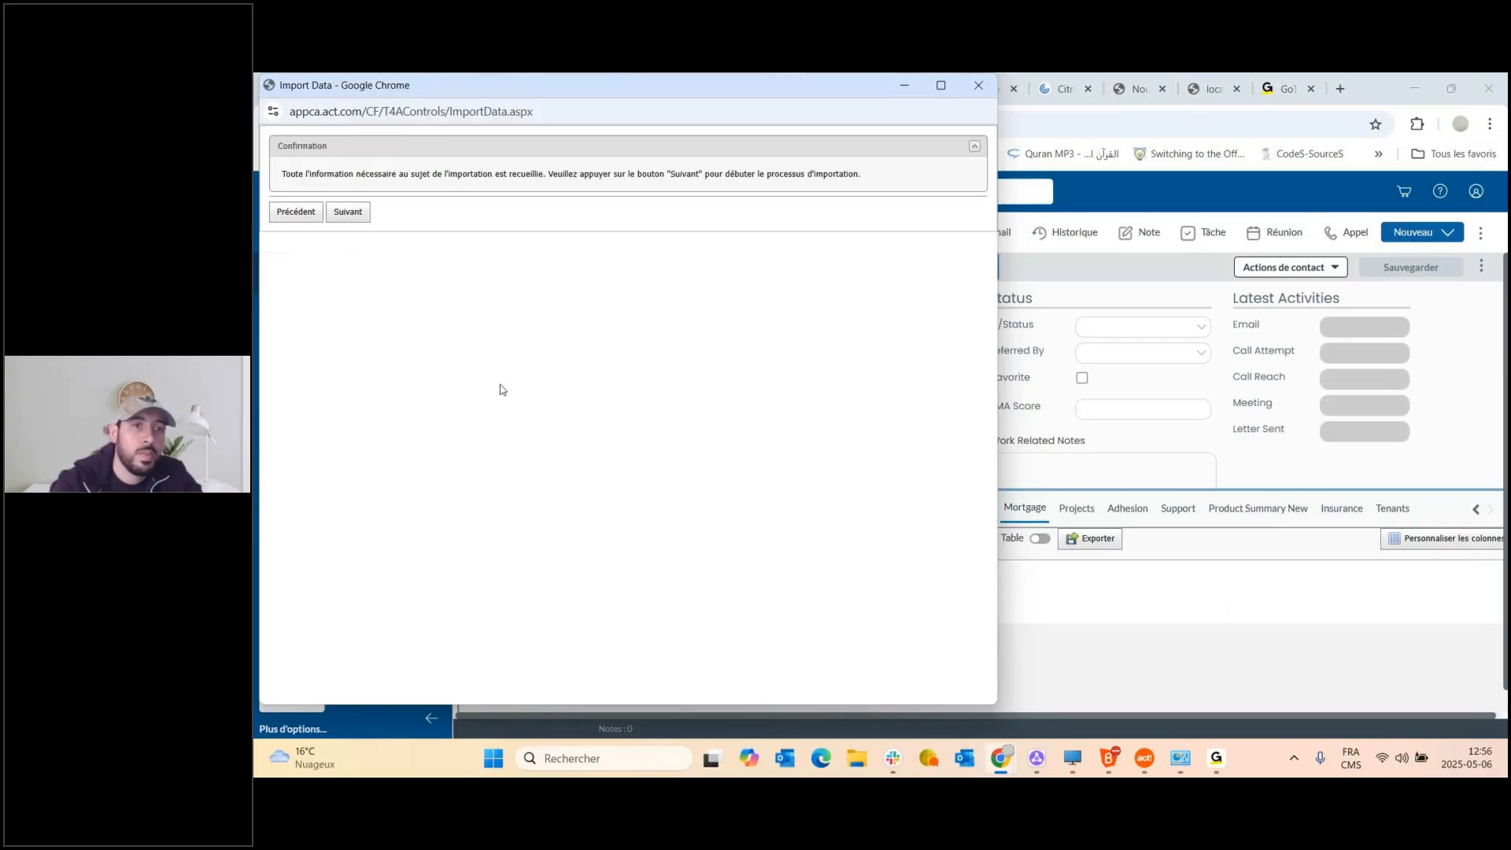
left_click(347, 211)
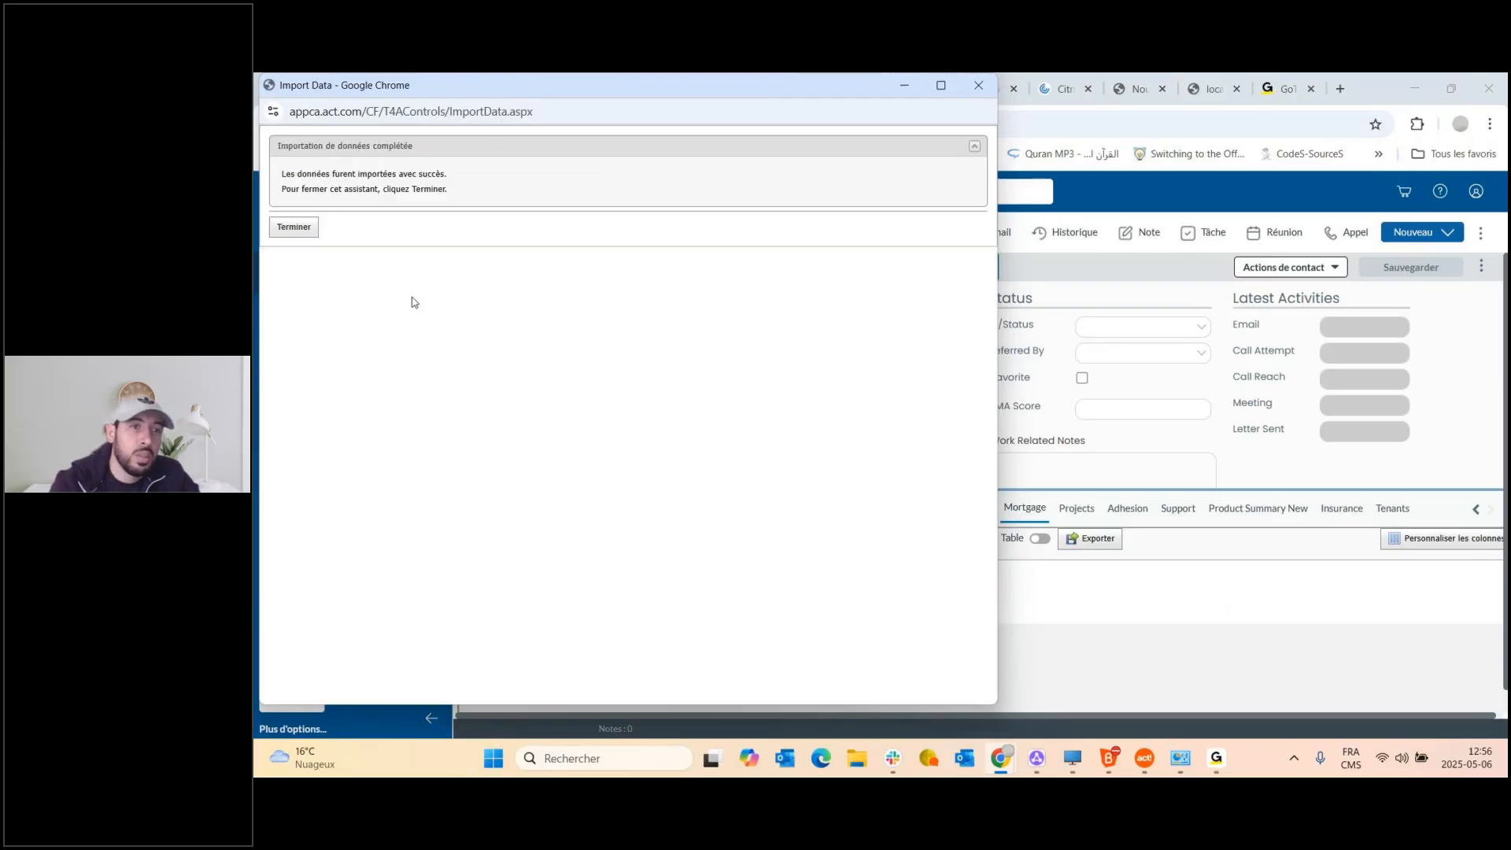
left_click(294, 228)
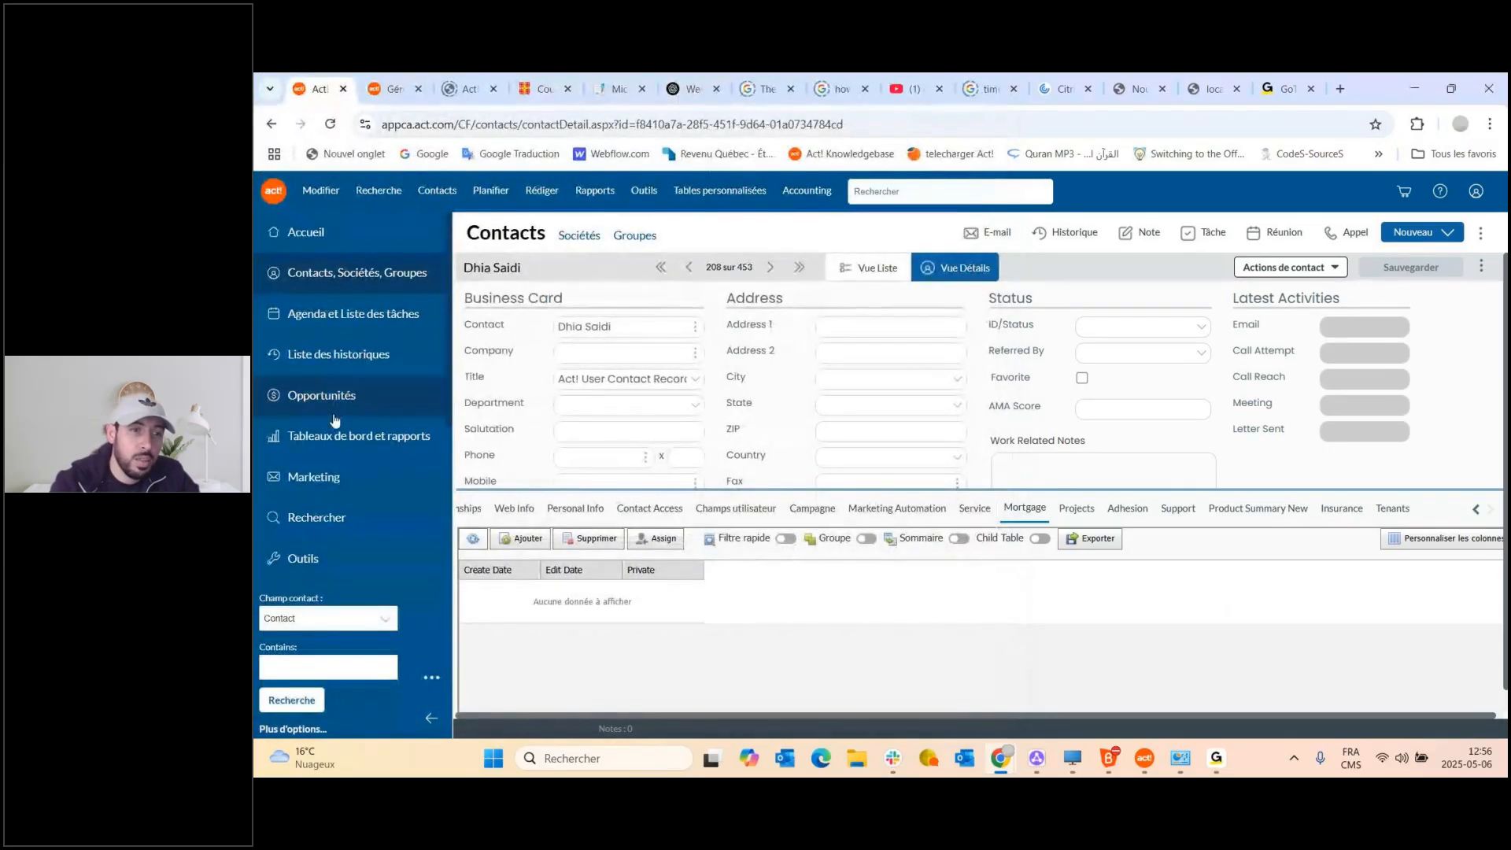
Open the Insurance custom table list and add all available fields as columns.
left_click(326, 565)
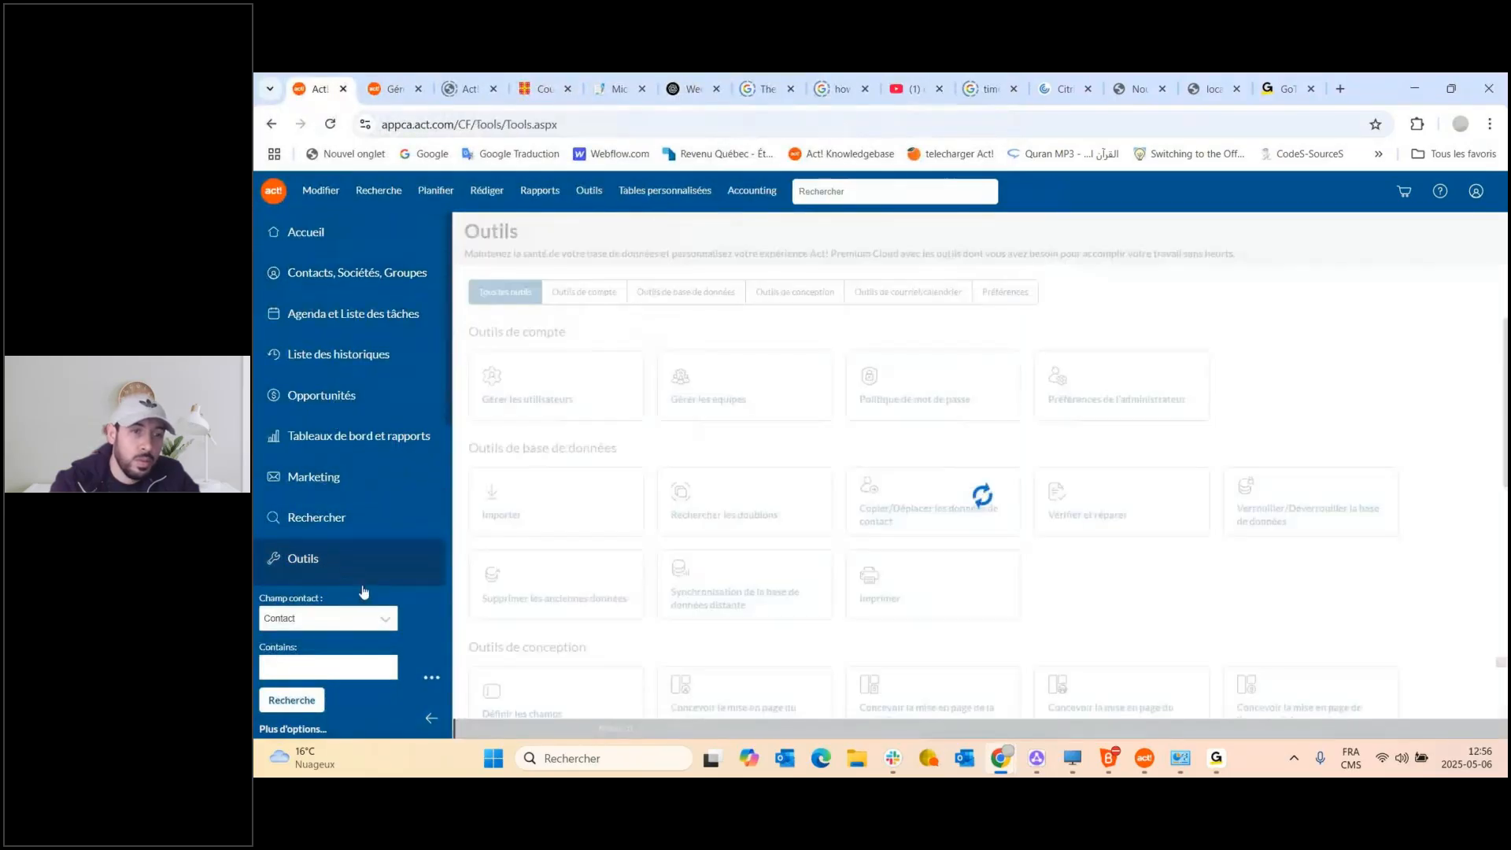
scroll(323, 532, "down", 3)
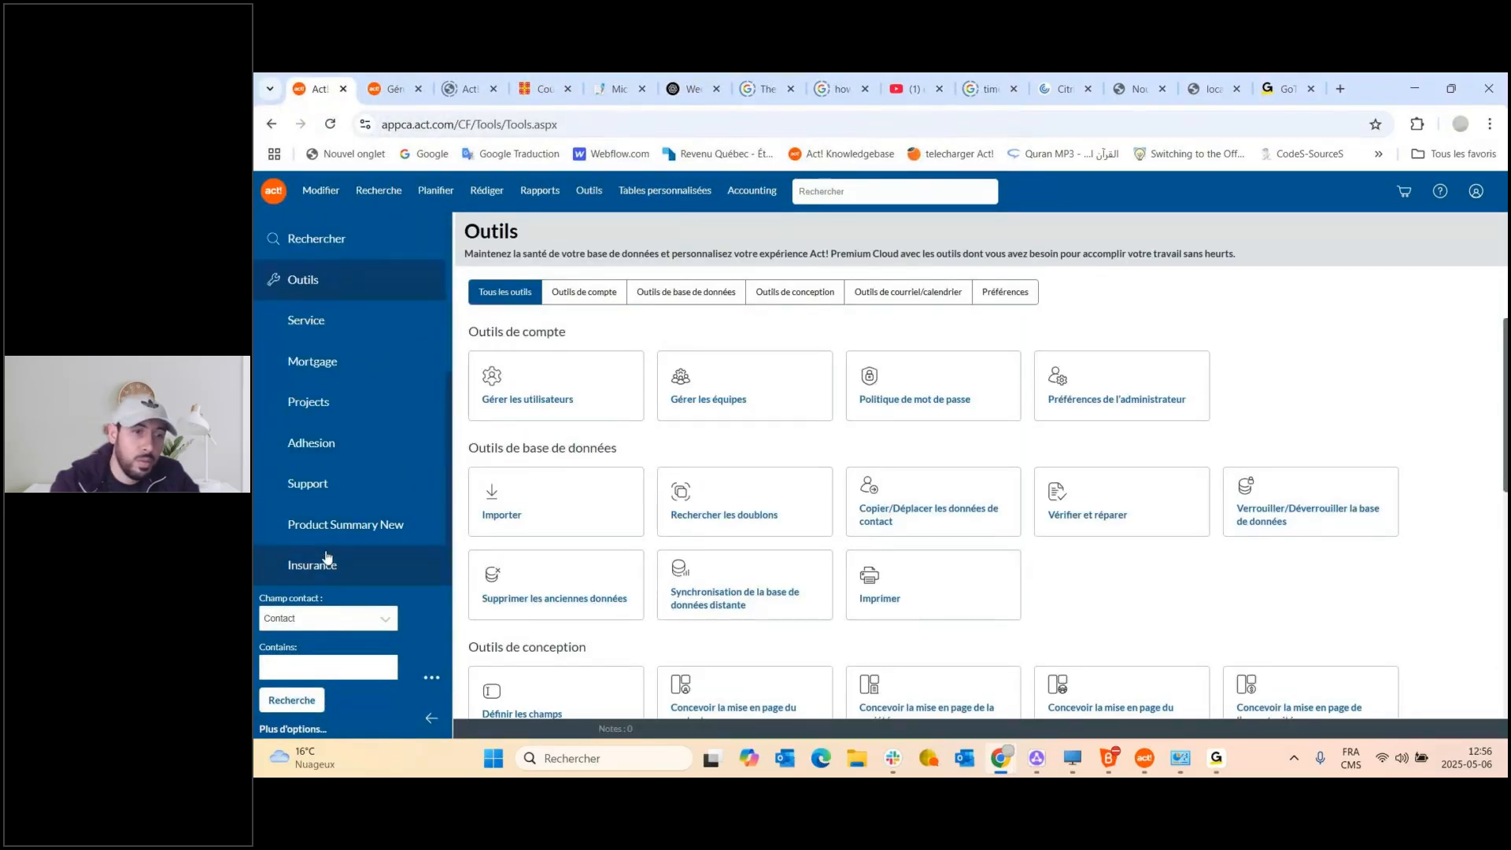
left_click(325, 565)
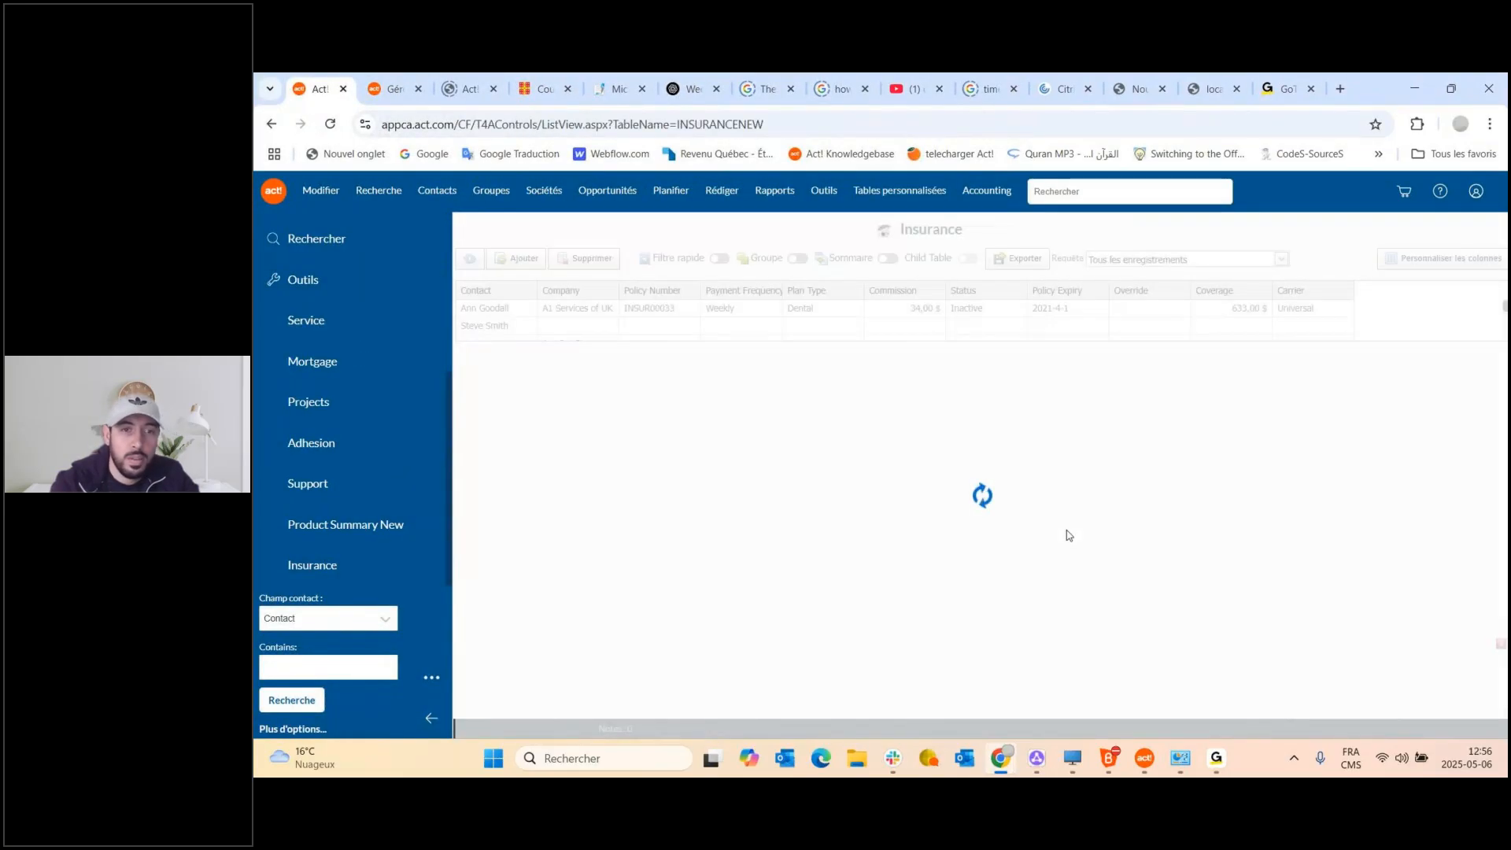
left_click(1425, 262)
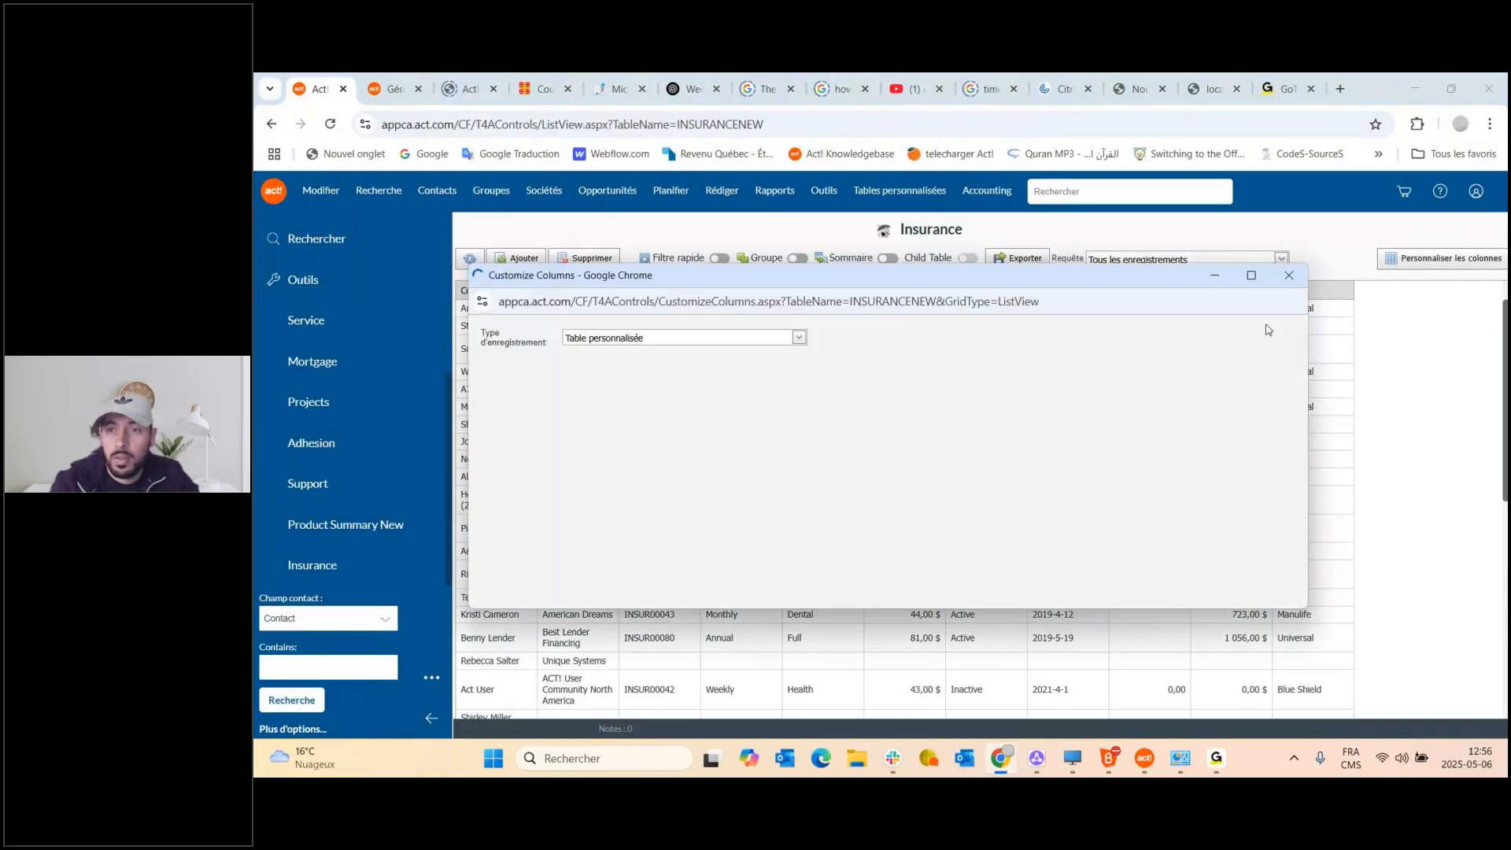
left_click(858, 406)
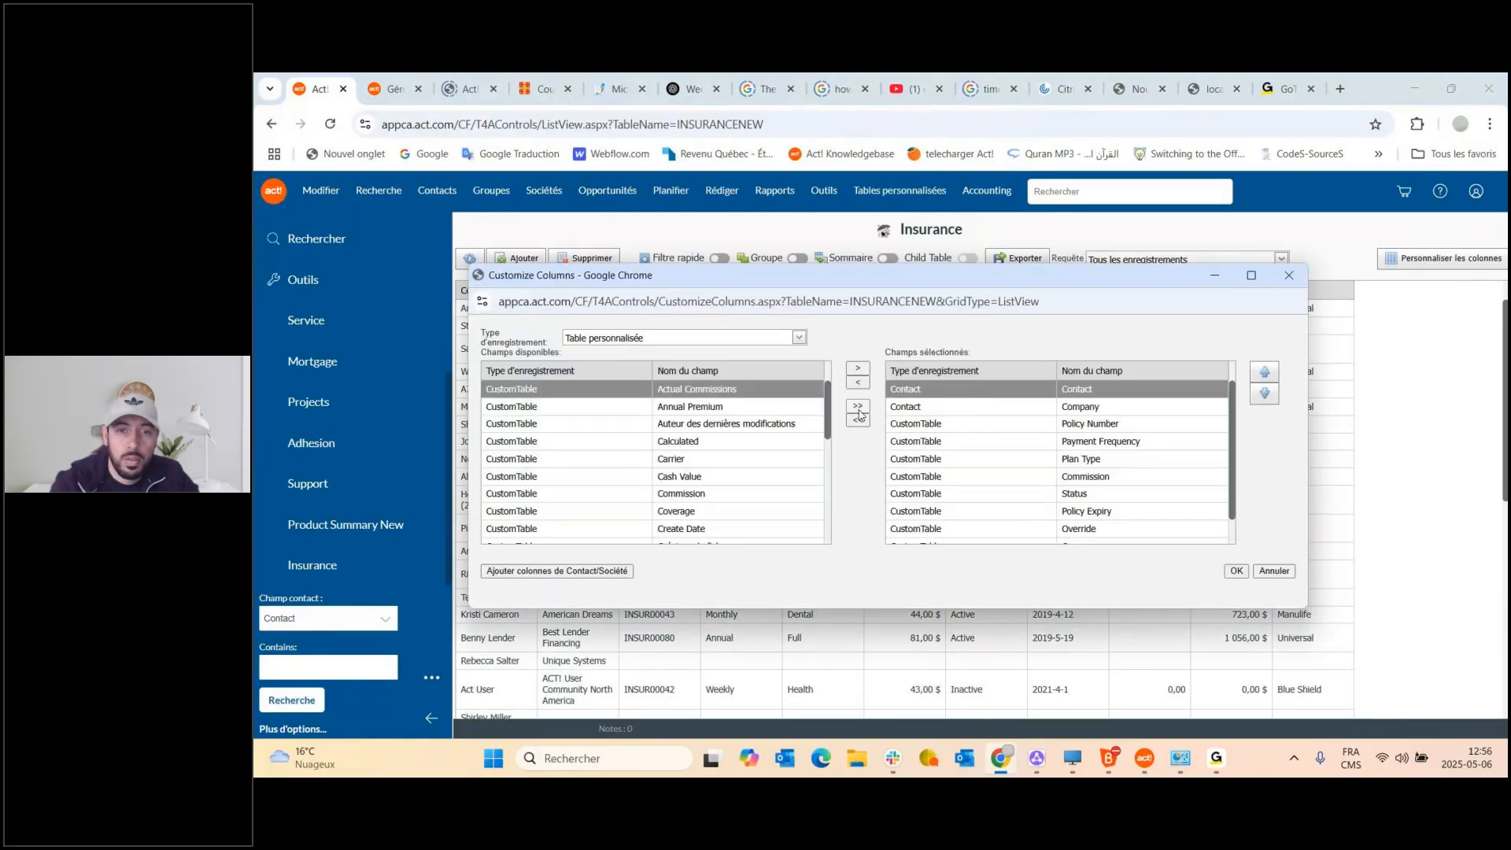
left_click(1237, 571)
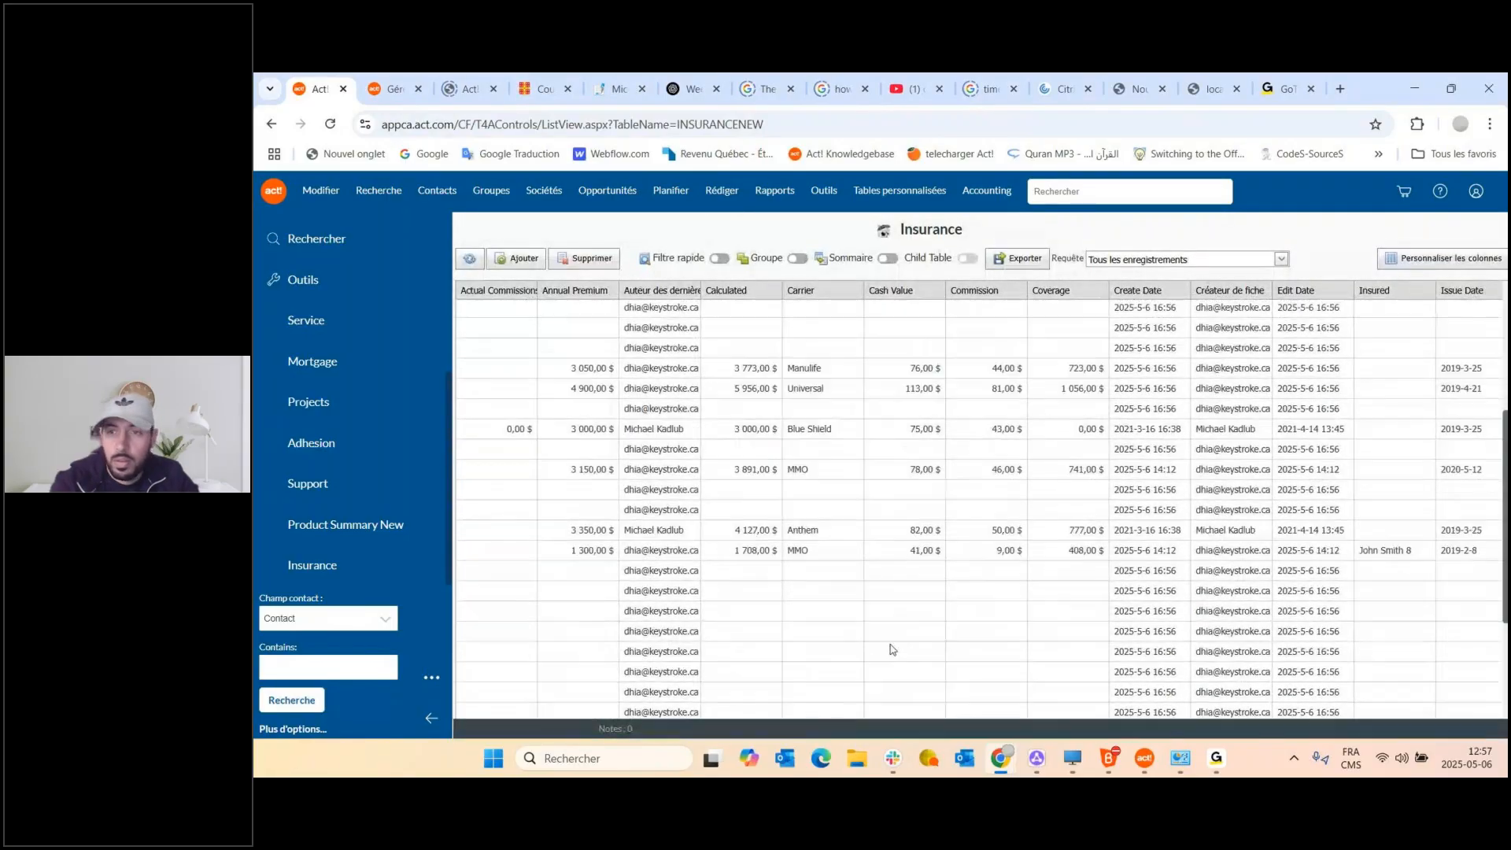
Resize the Actual Commission, Issue Date, Lapse Date, Notes and Edit Date columns, then reload.
scroll(917, 591, "down", 1)
scroll(917, 591, "up", 1)
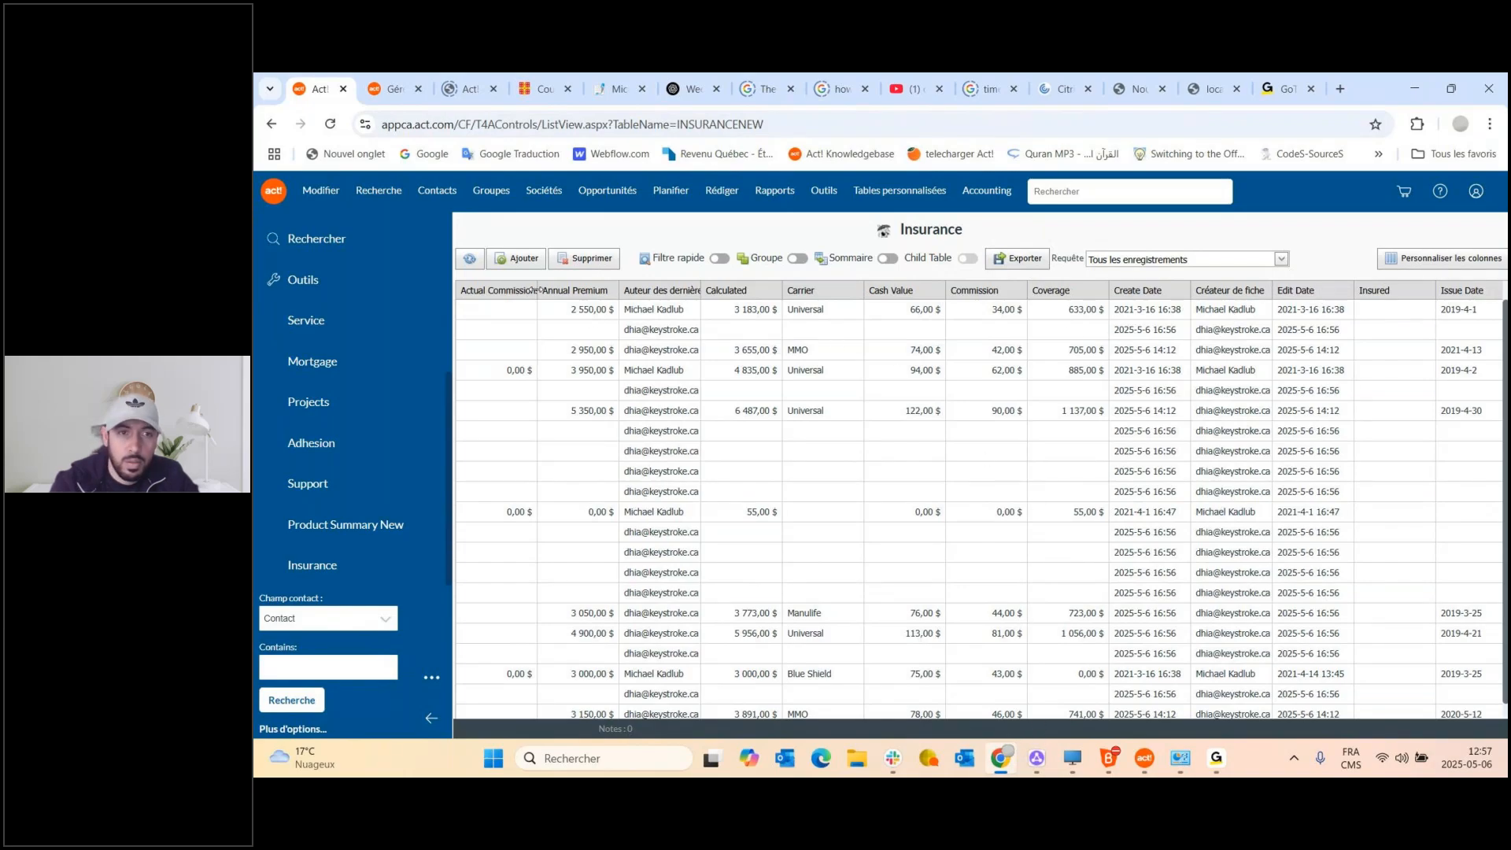
left_click_drag(524, 291, 485, 290)
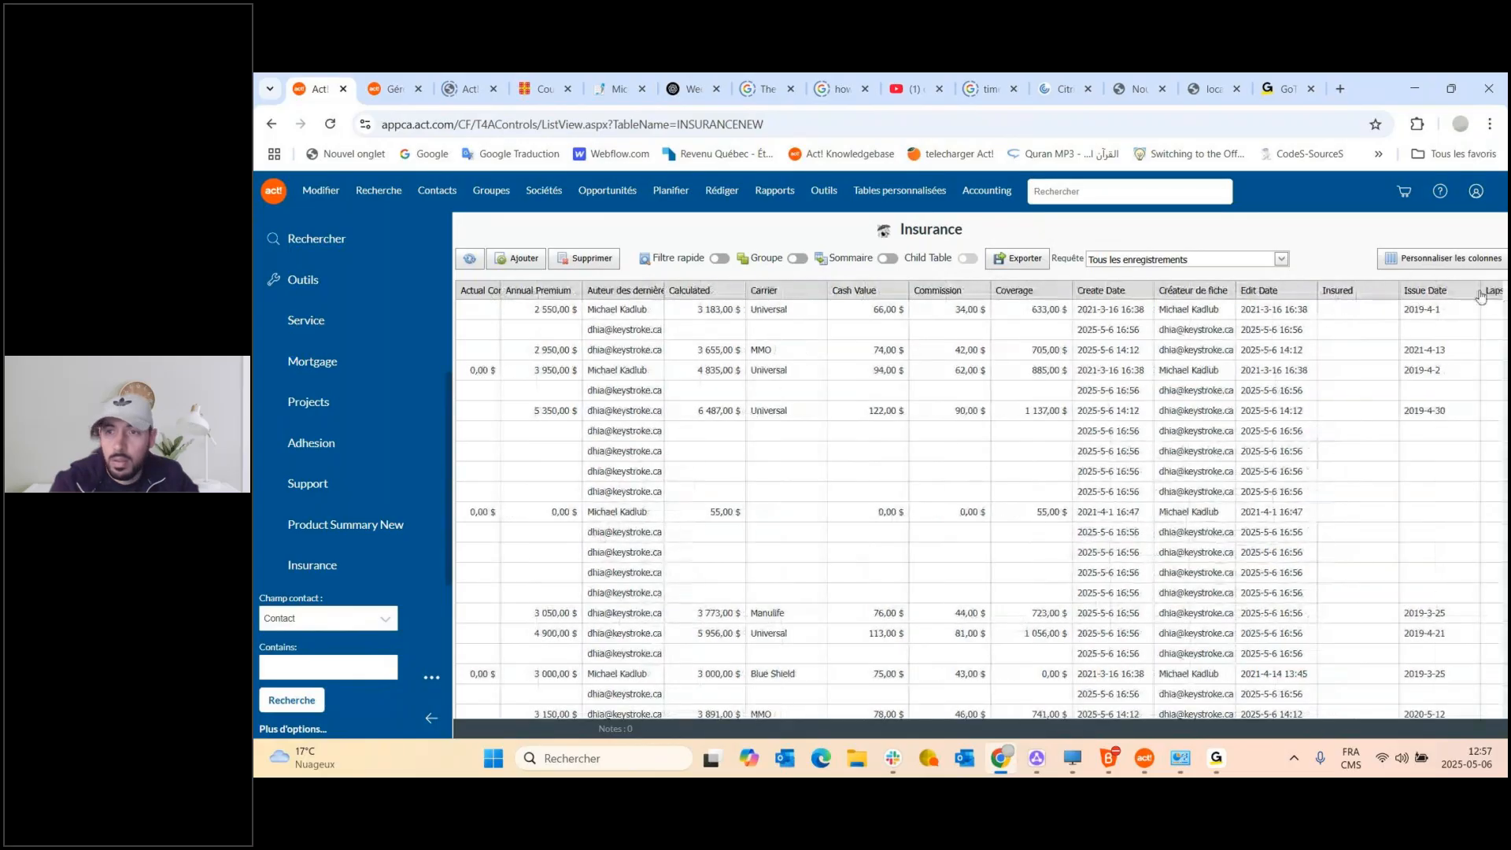
left_click_drag(1427, 314, 1330, 290)
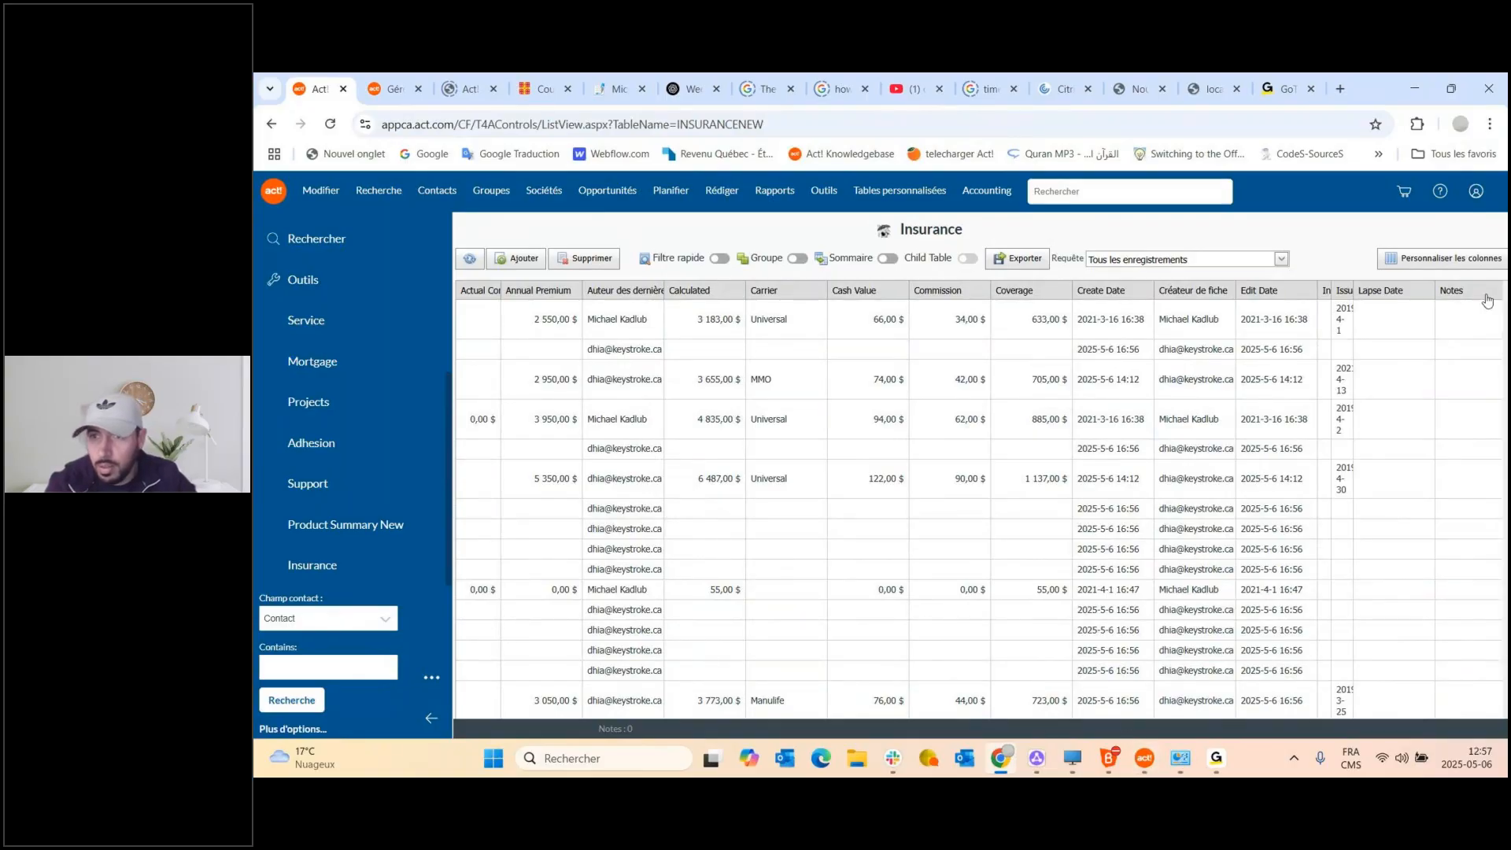
left_click_drag(1408, 293, 1399, 291)
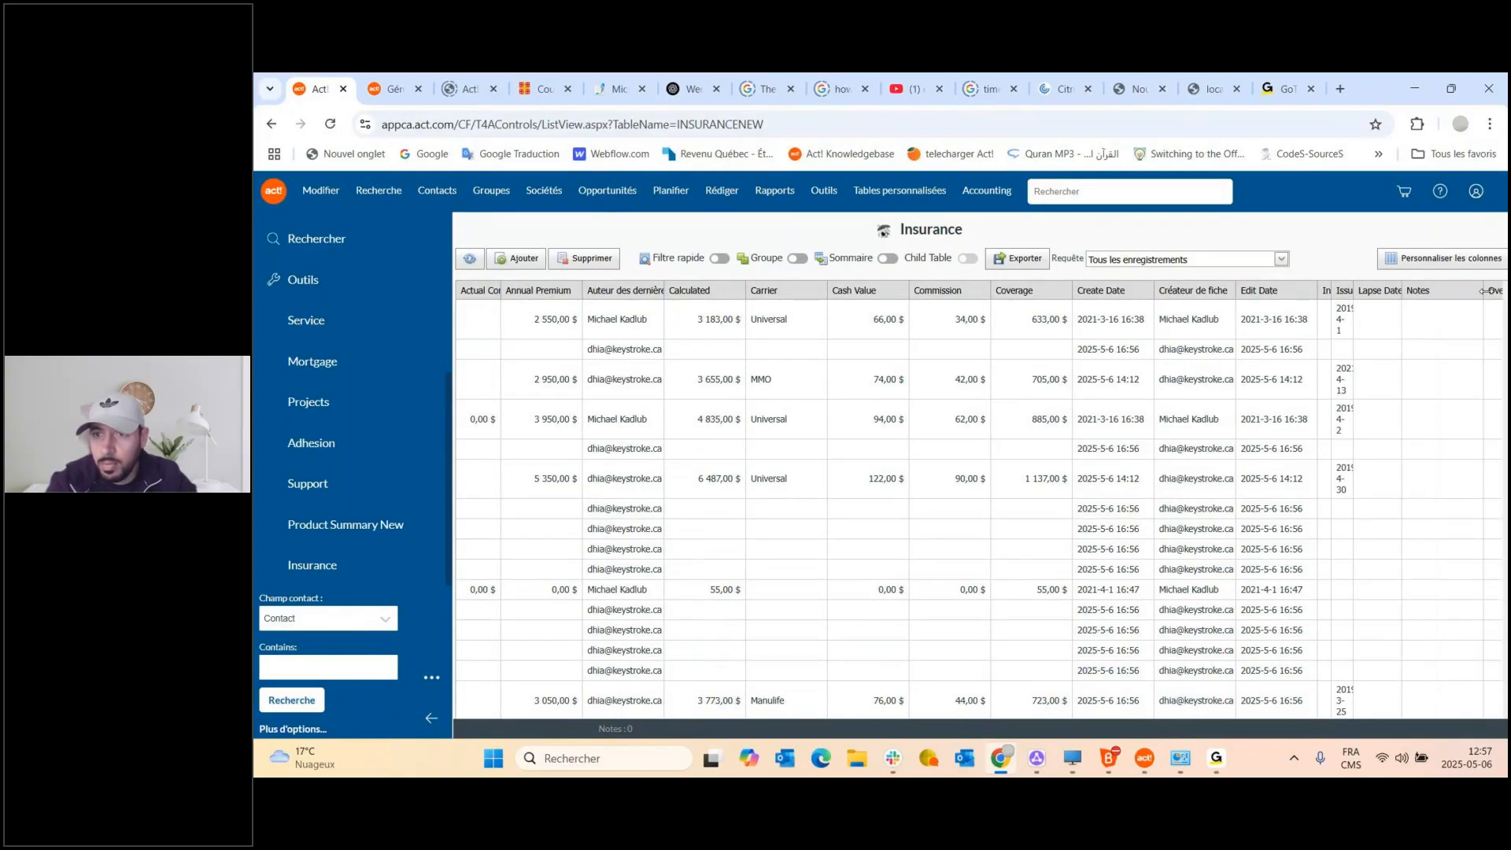
left_click_drag(1474, 291, 1435, 293)
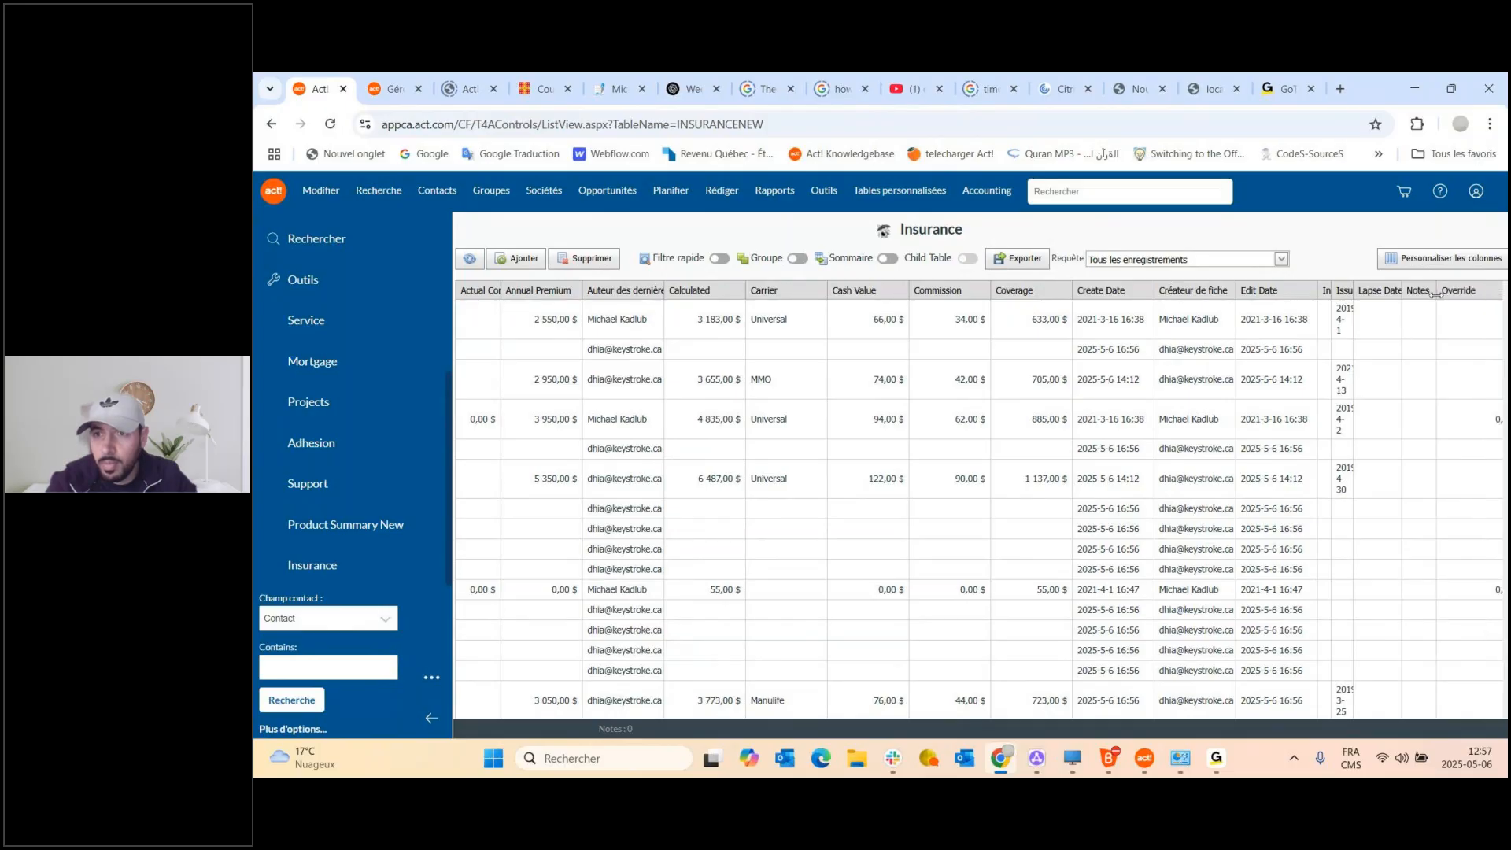
left_click_drag(1456, 379, 1419, 298)
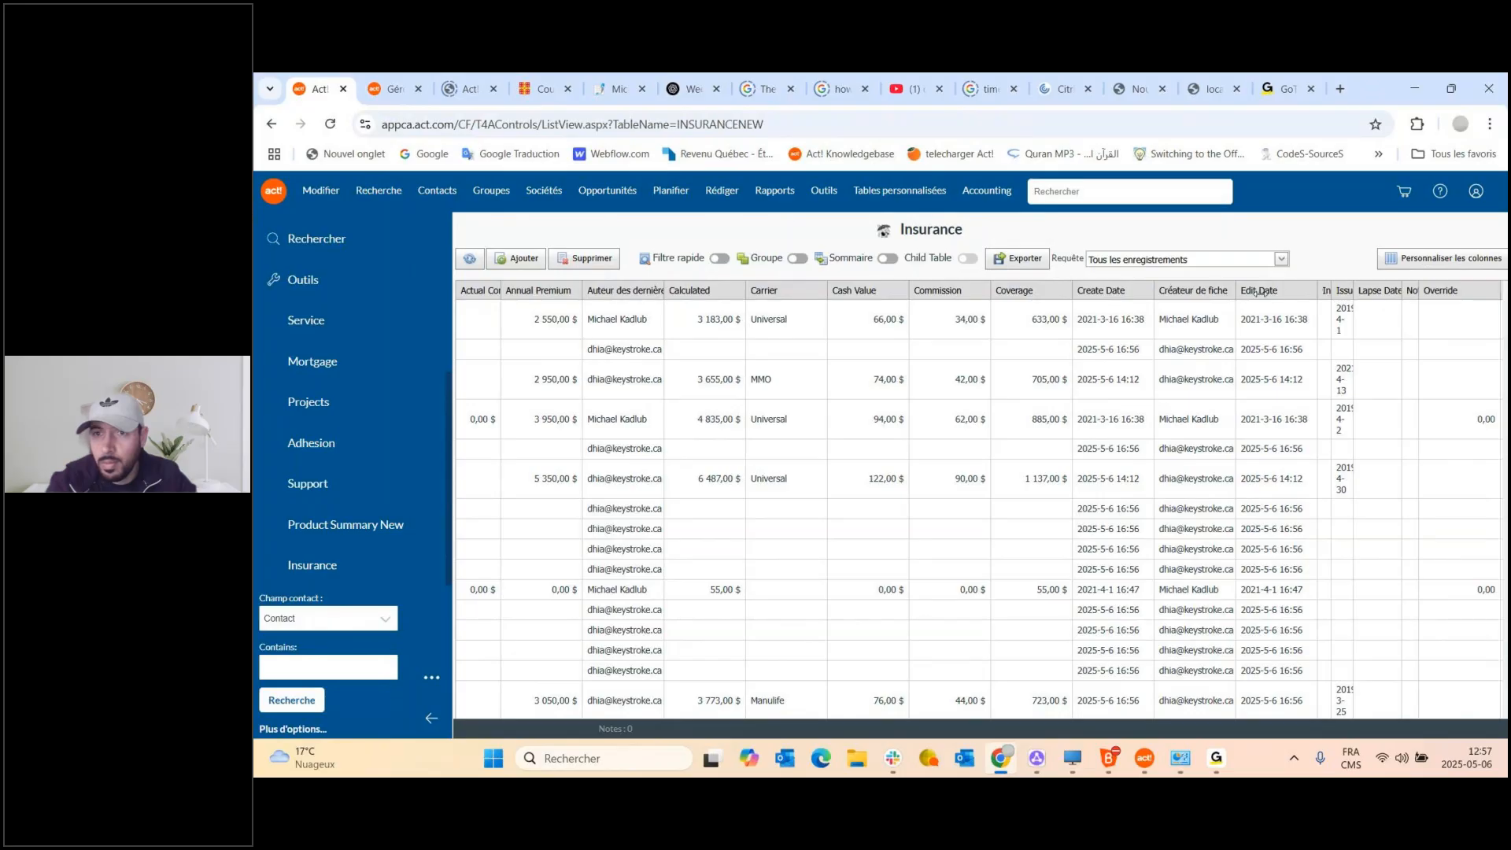
left_click_drag(1258, 291, 1263, 291)
left_click(331, 124)
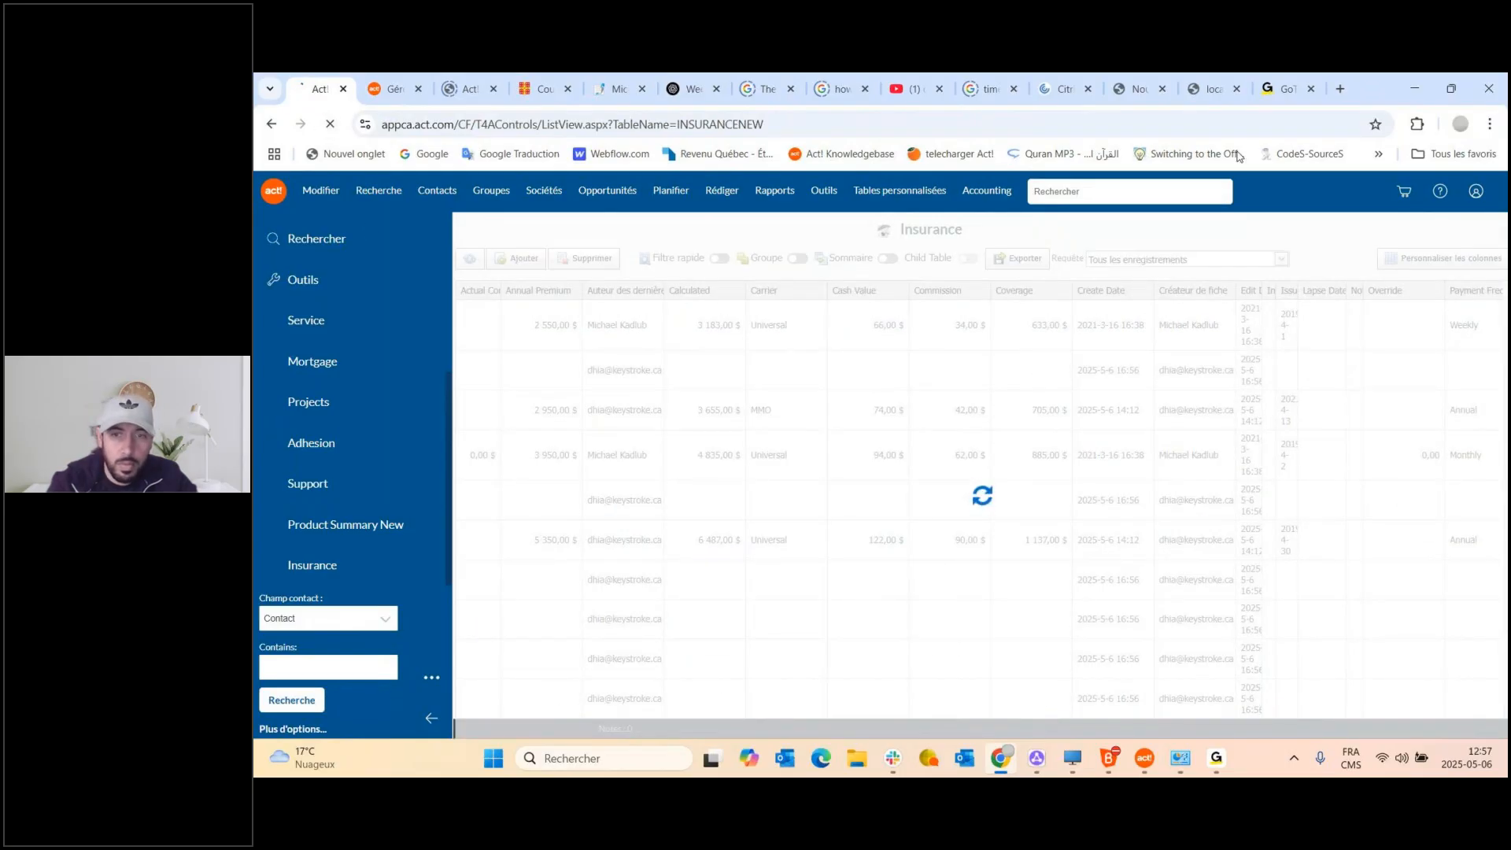
Narrow the Override column in the web list, then bring the desktop Act! Insurance table forward.
left_click(1451, 89)
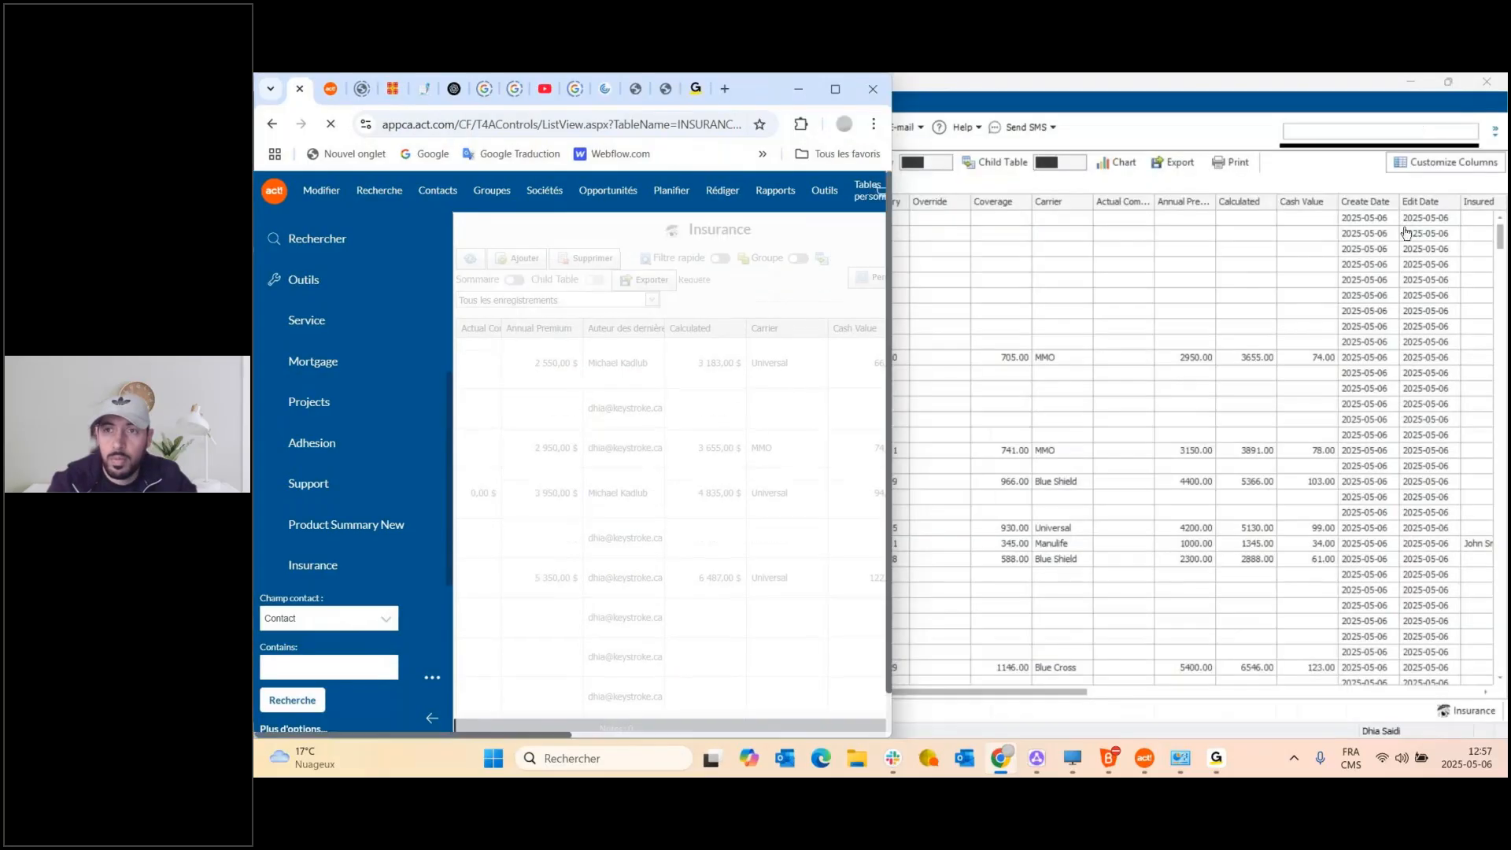
left_click(835, 89)
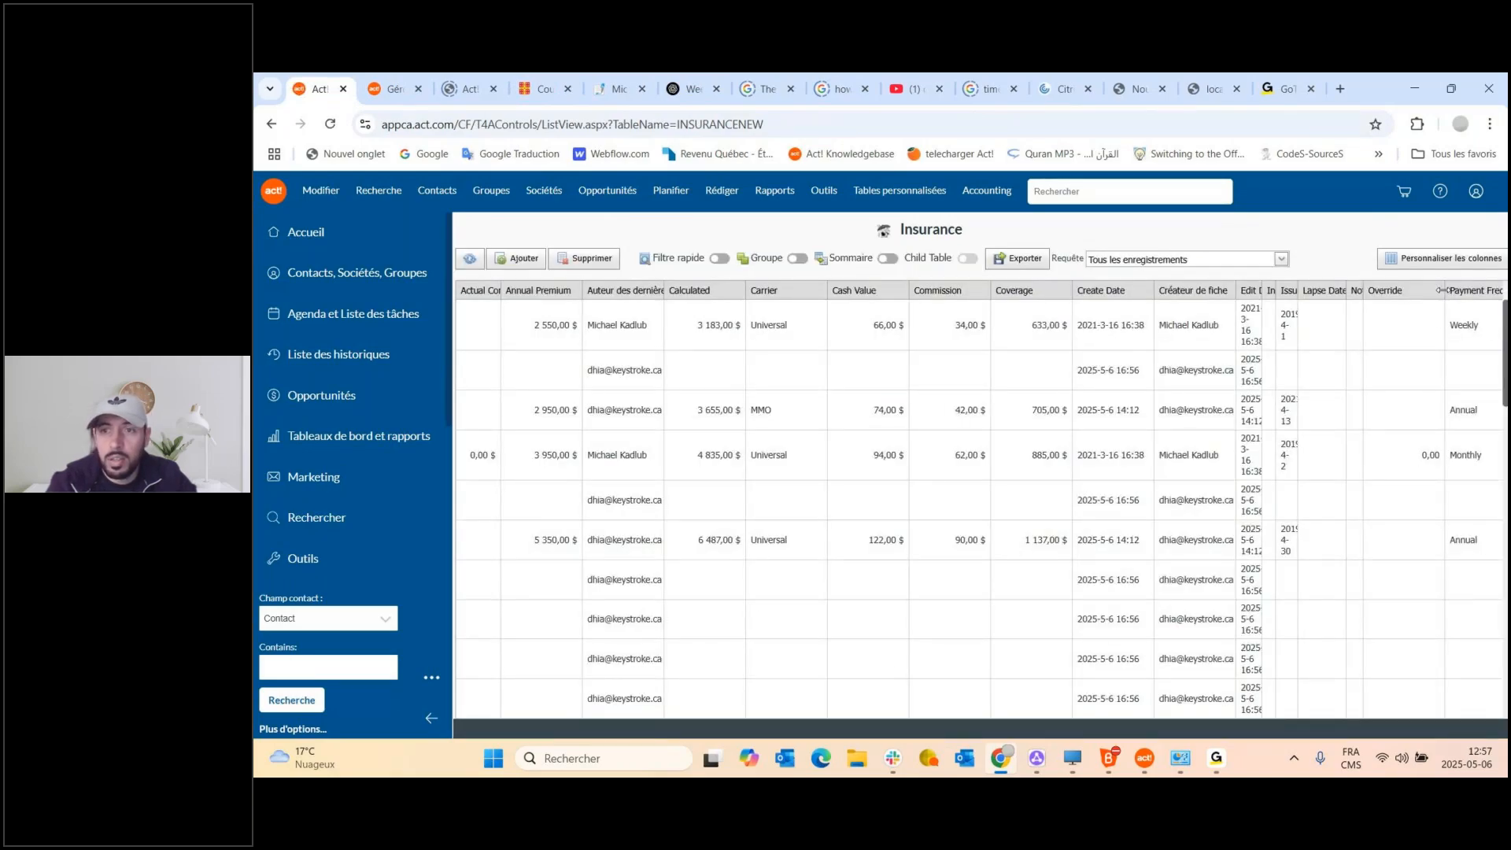
left_click_drag(1442, 291, 1392, 298)
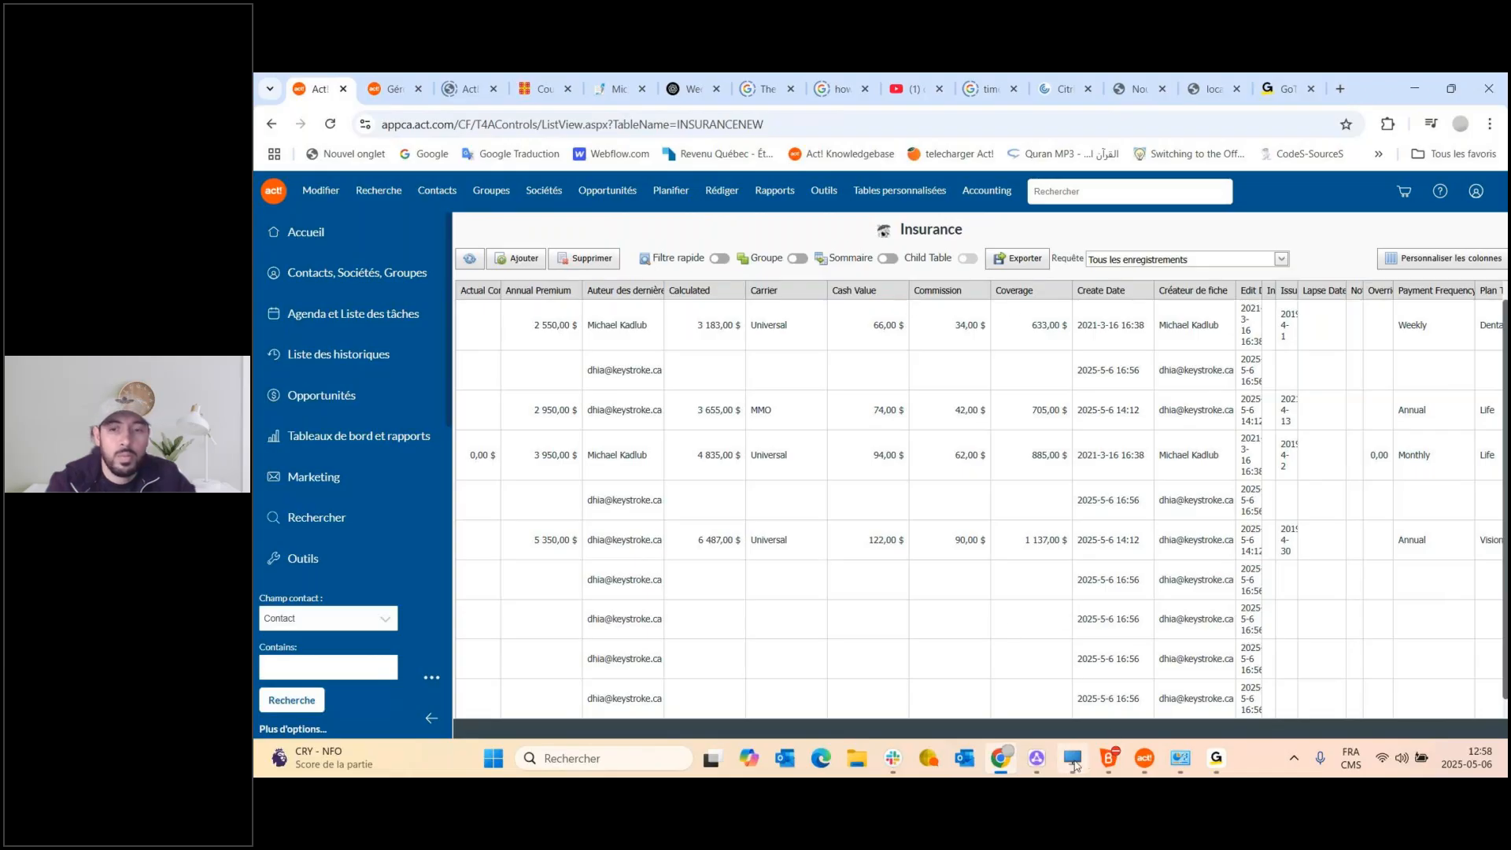
mouse_move(1073, 763)
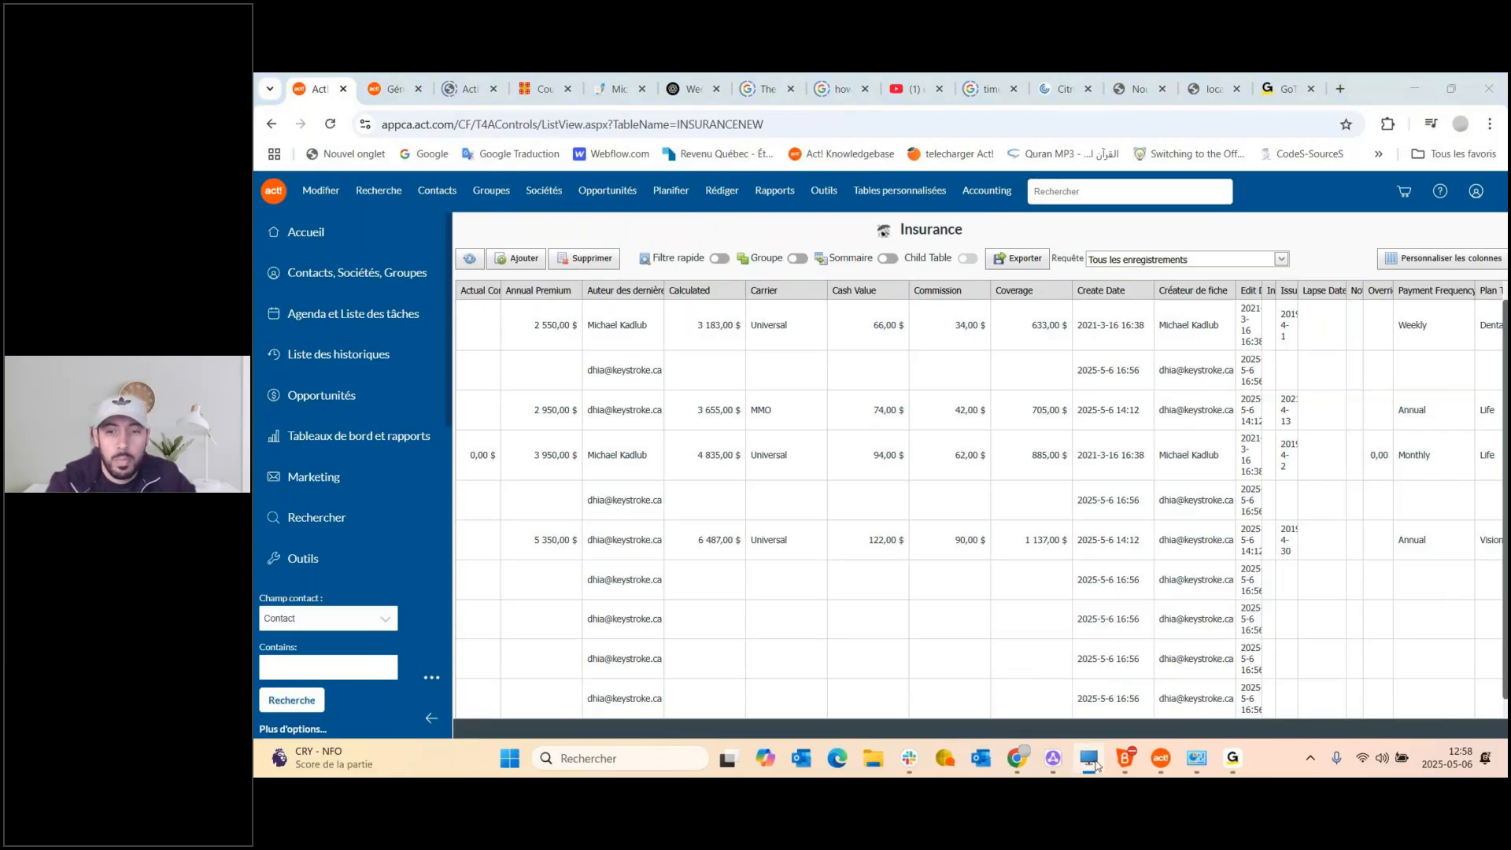
left_click(1163, 764)
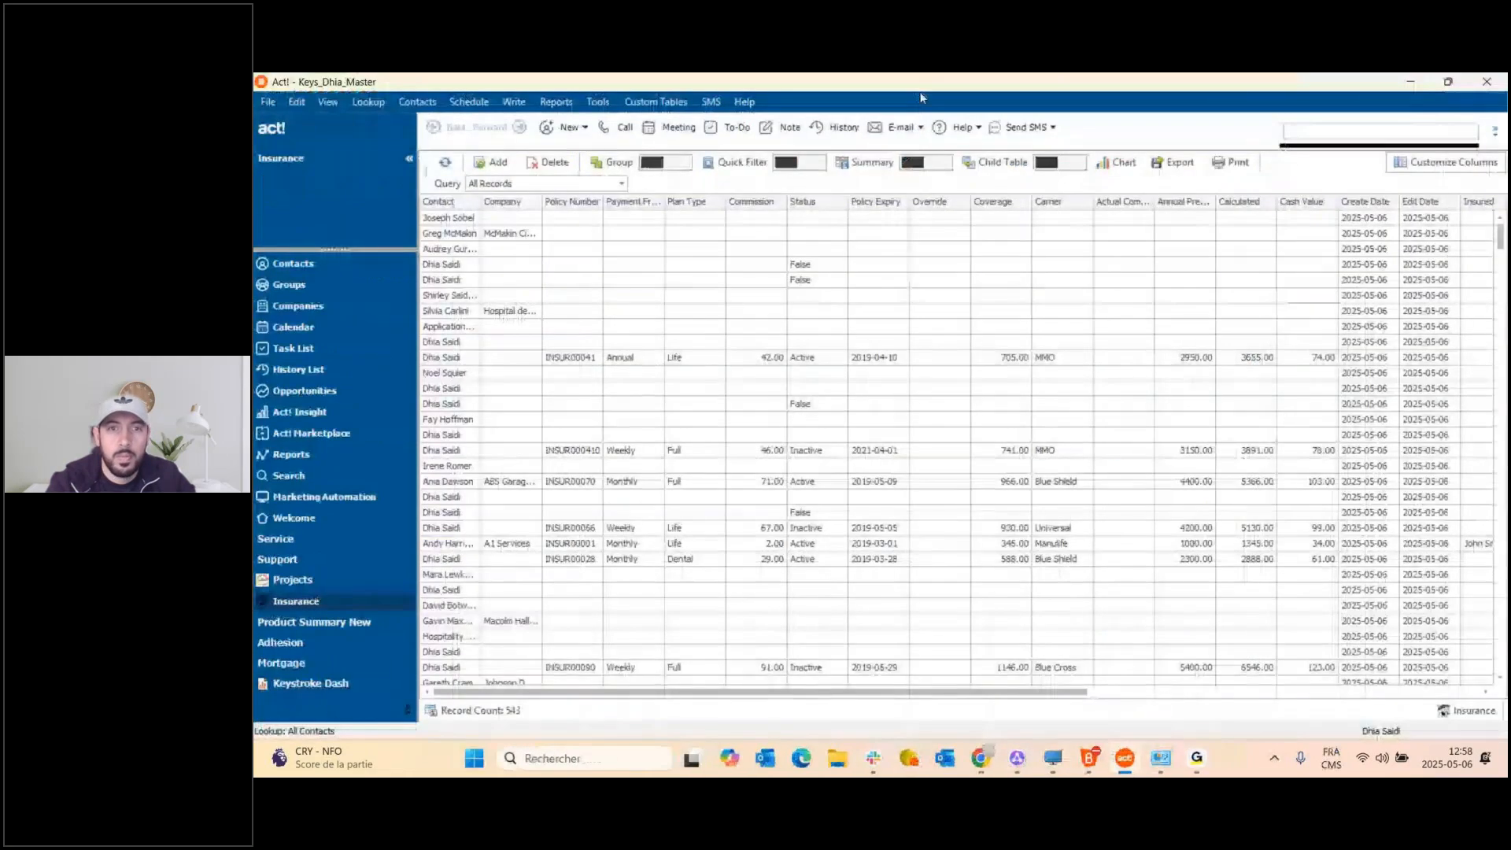
left_click(656, 101)
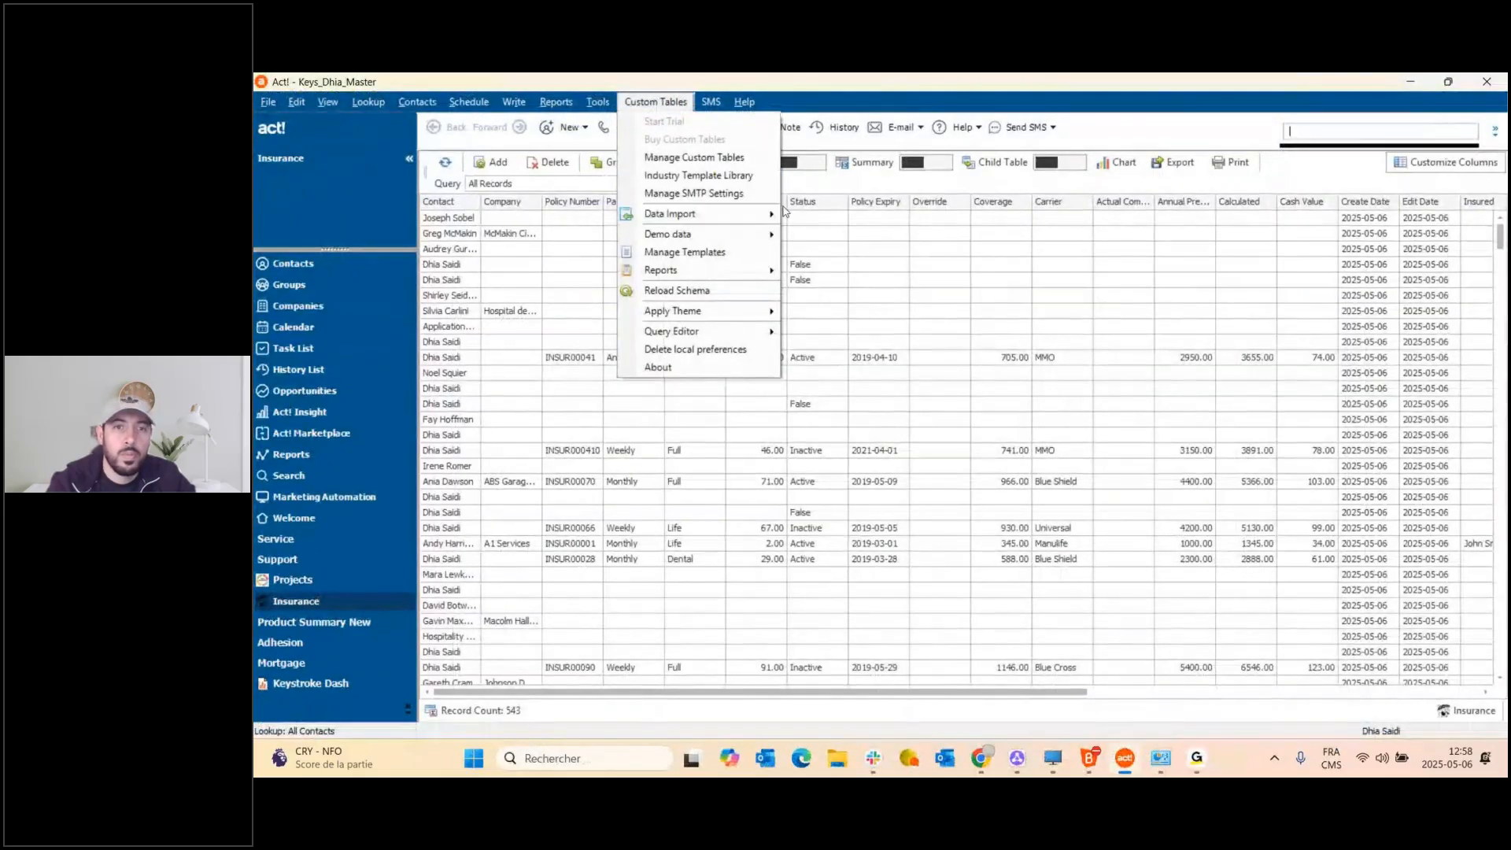
left_click(696, 213)
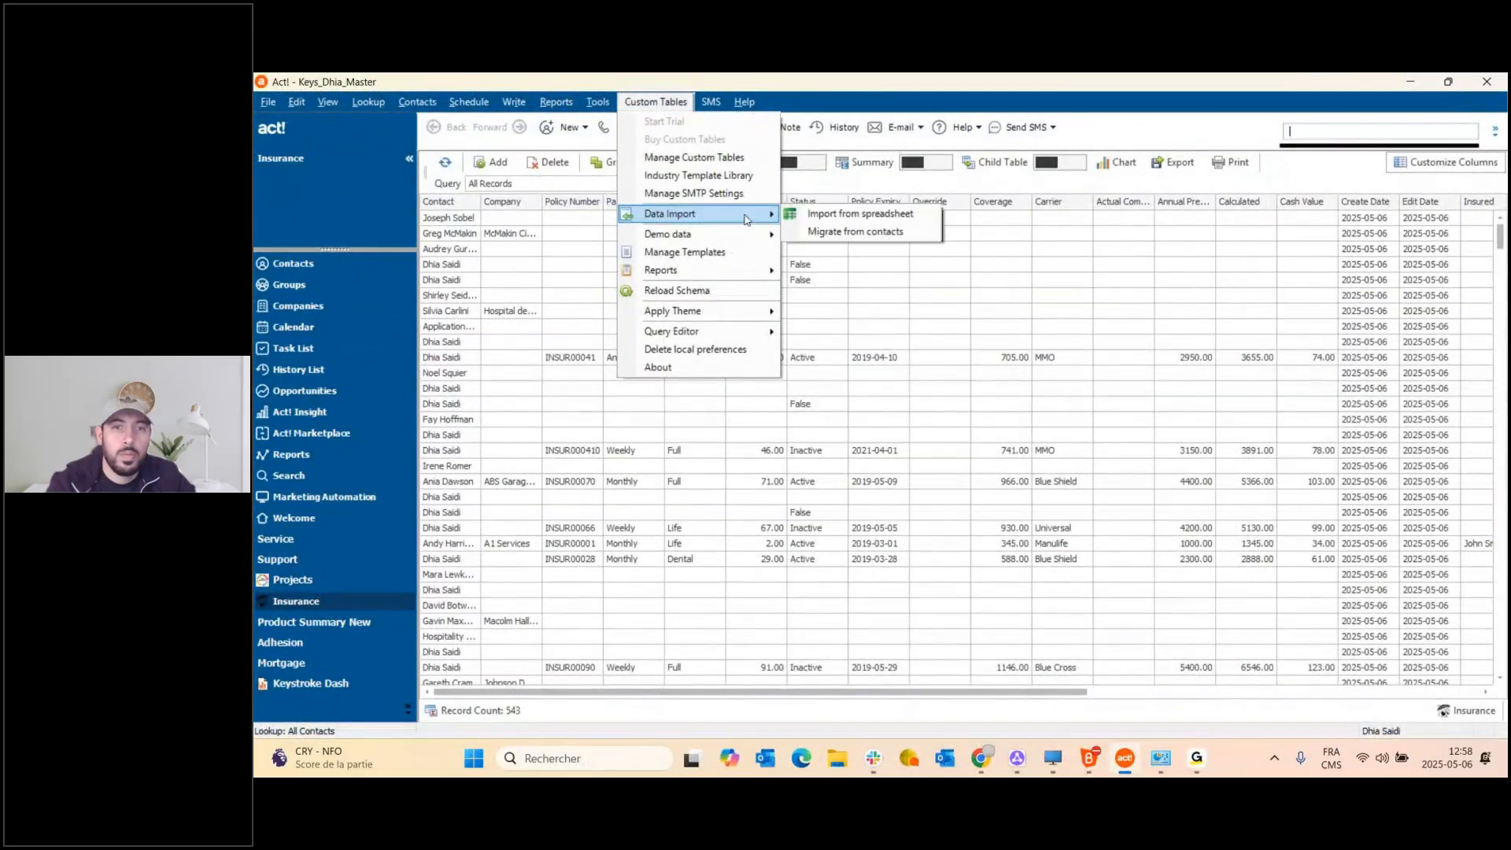
left_click(842, 241)
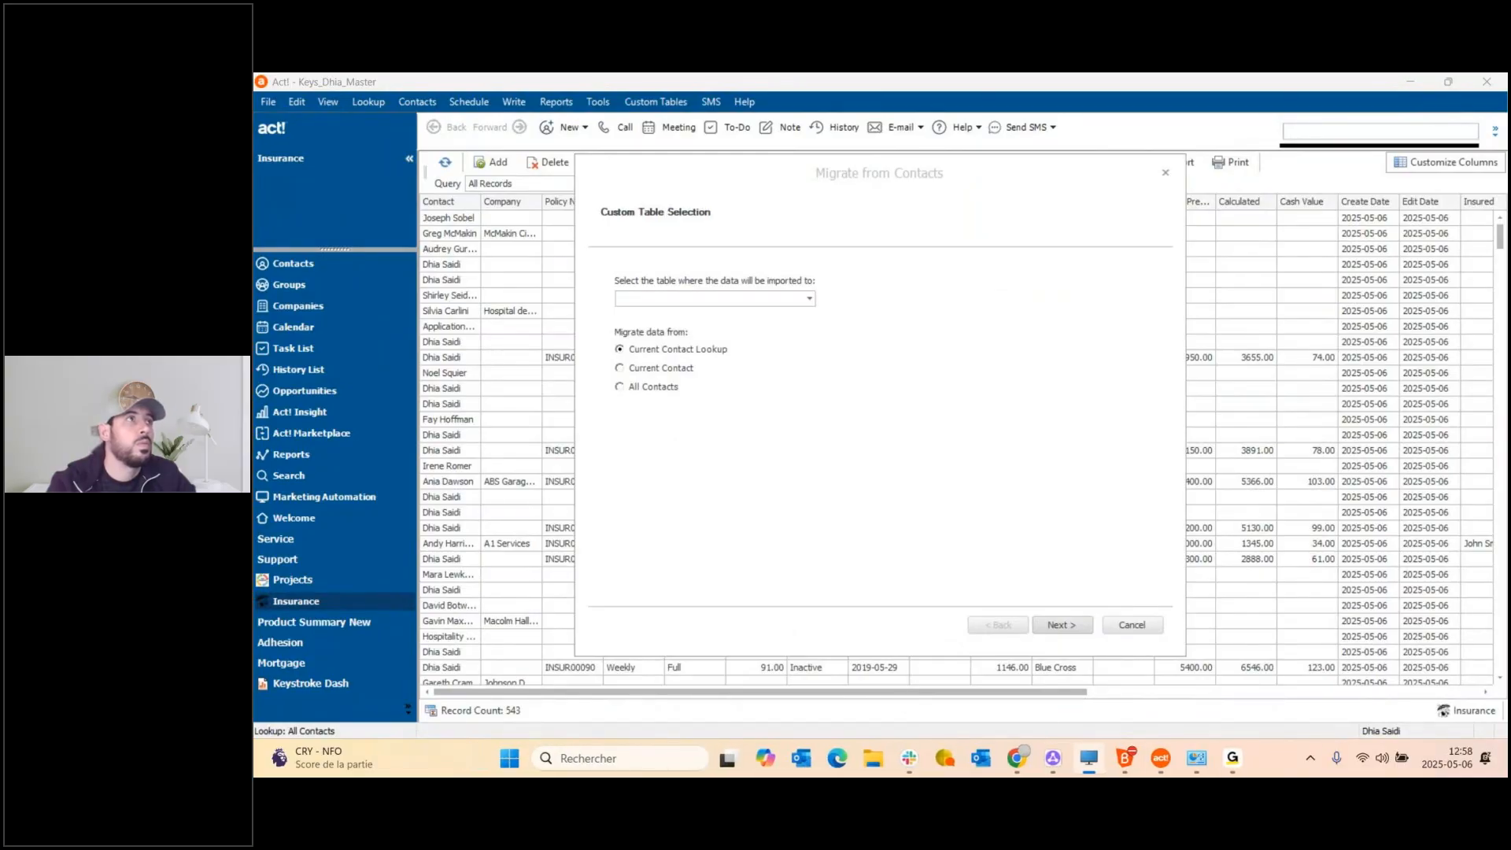
left_click(740, 506)
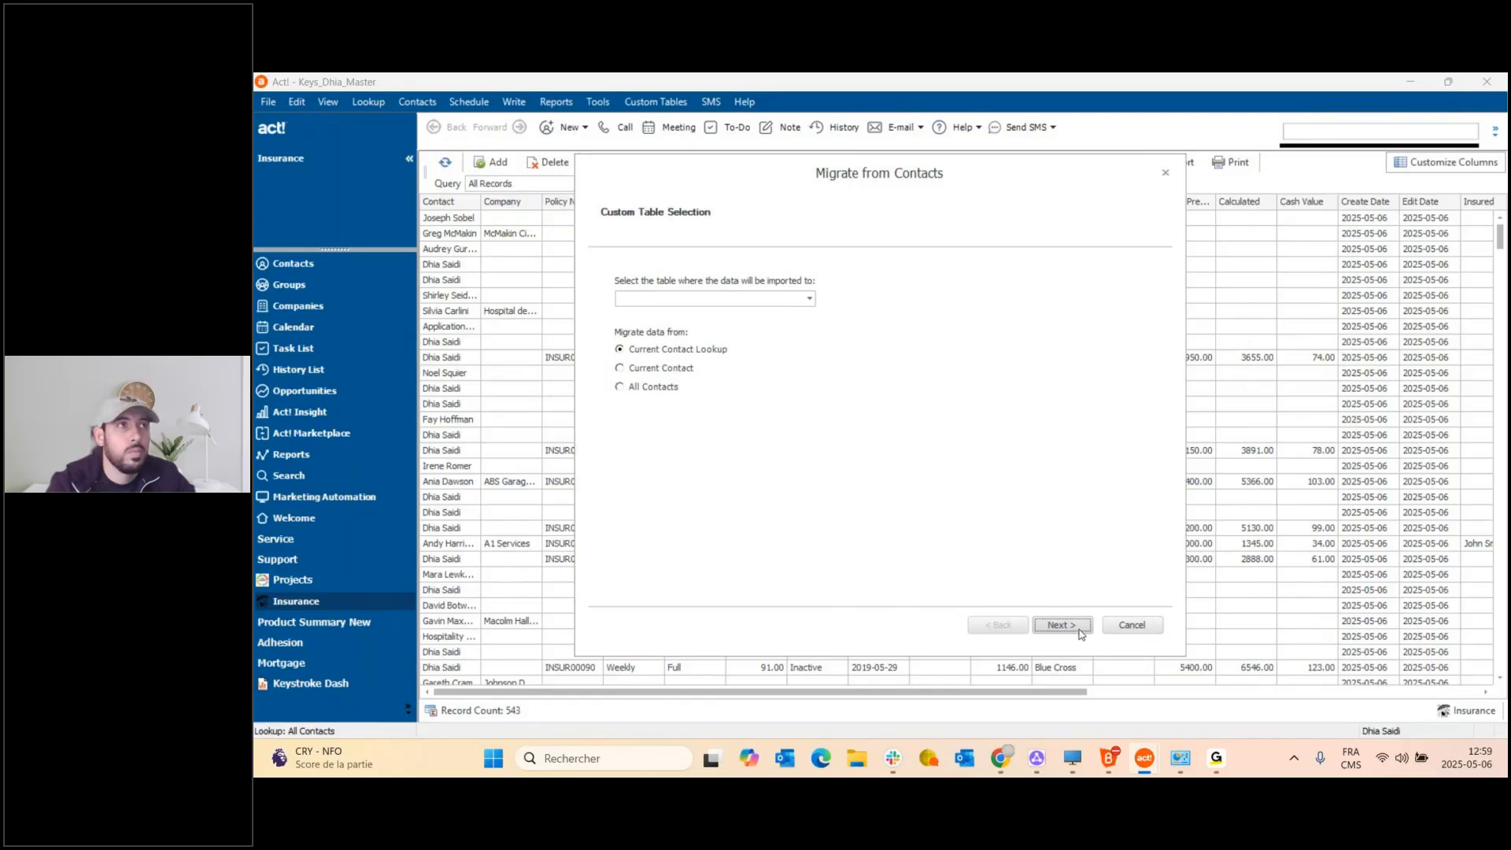
left_click(1118, 624)
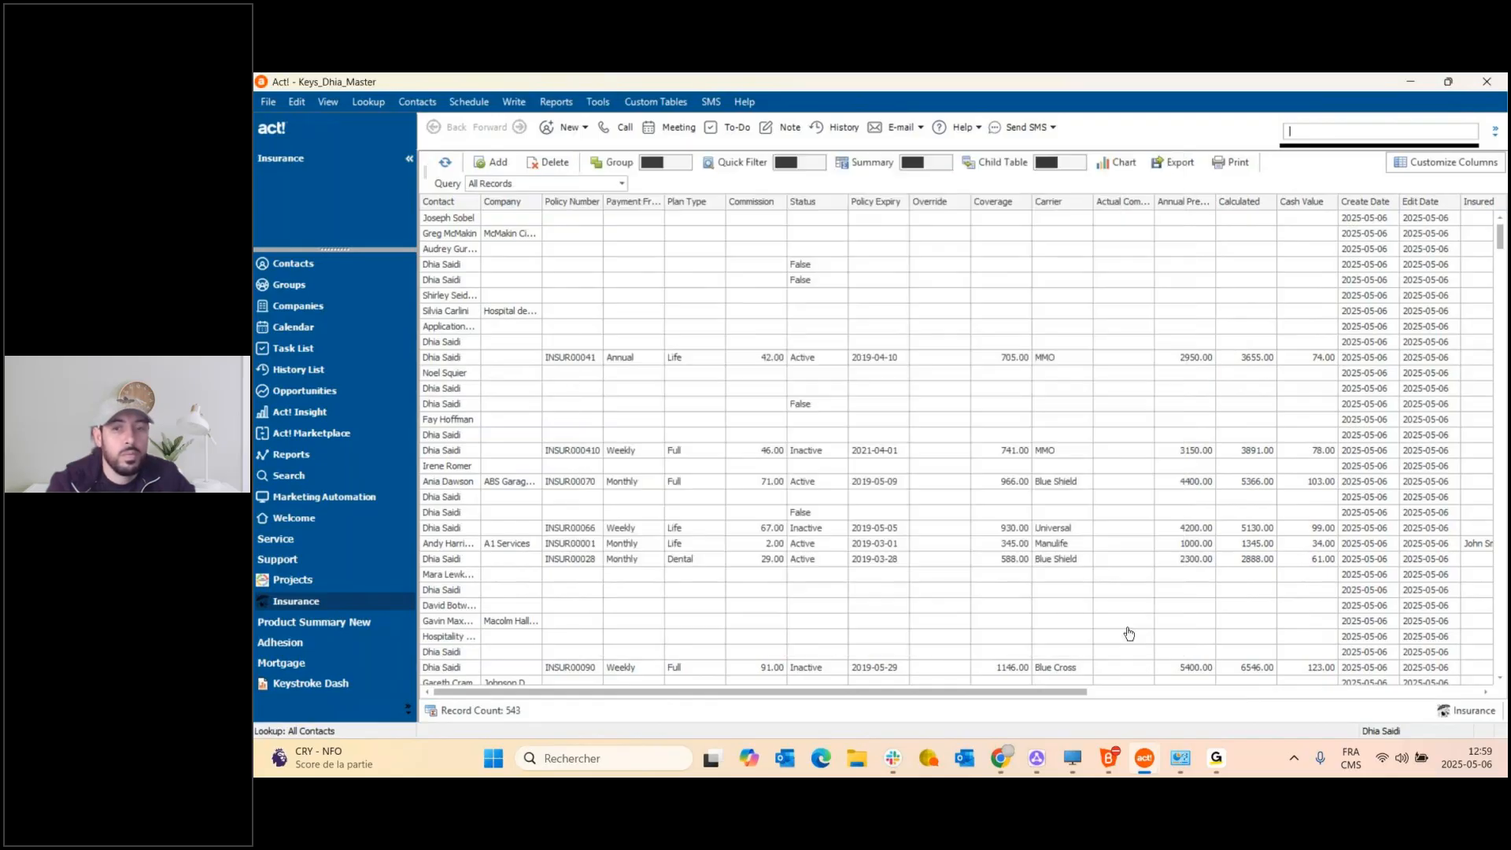